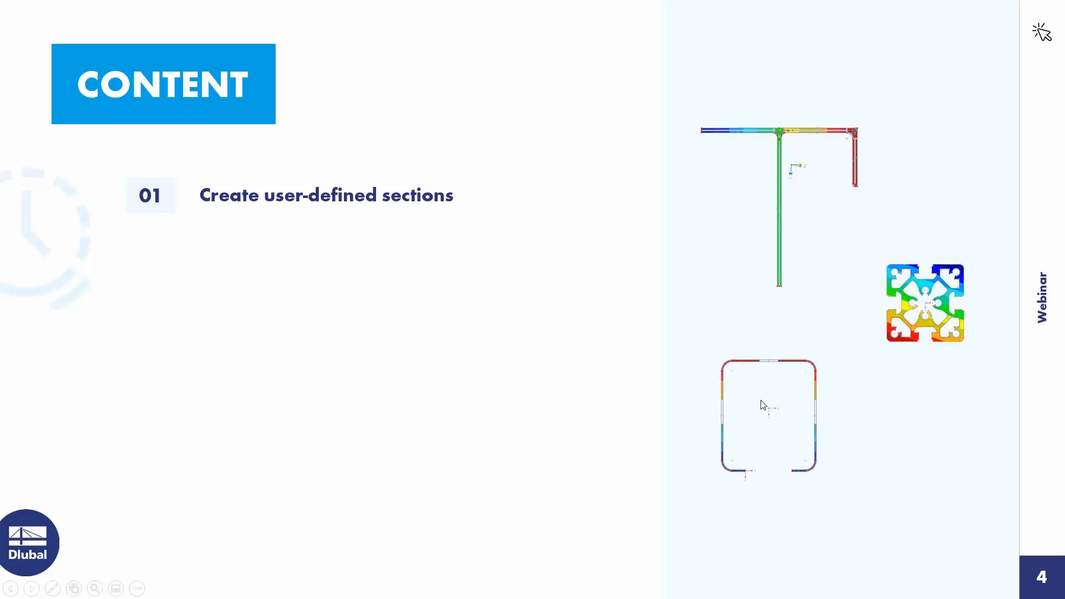
left_click(581, 293)
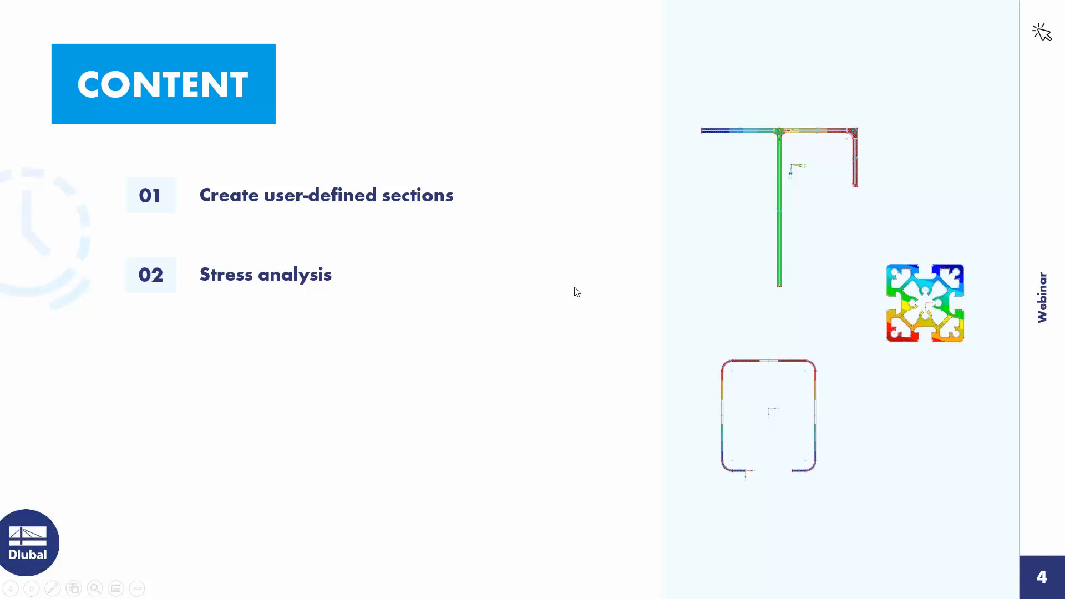
left_click(526, 298)
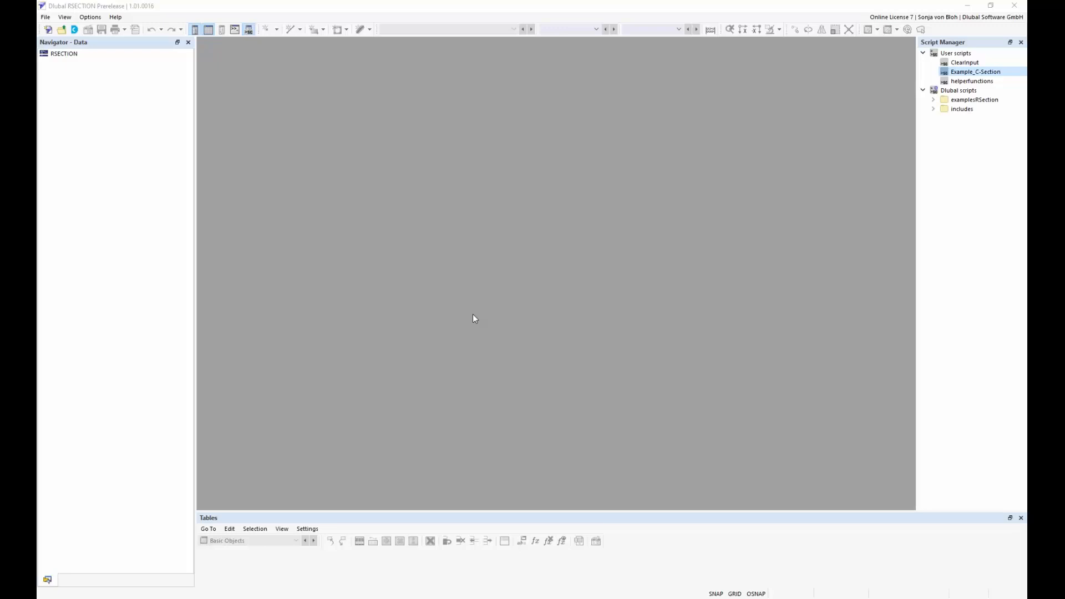
- Start a new model named Example 1 with Thin-Walled Analysis as the analysis method
left_click(45, 17)
left_click(48, 29)
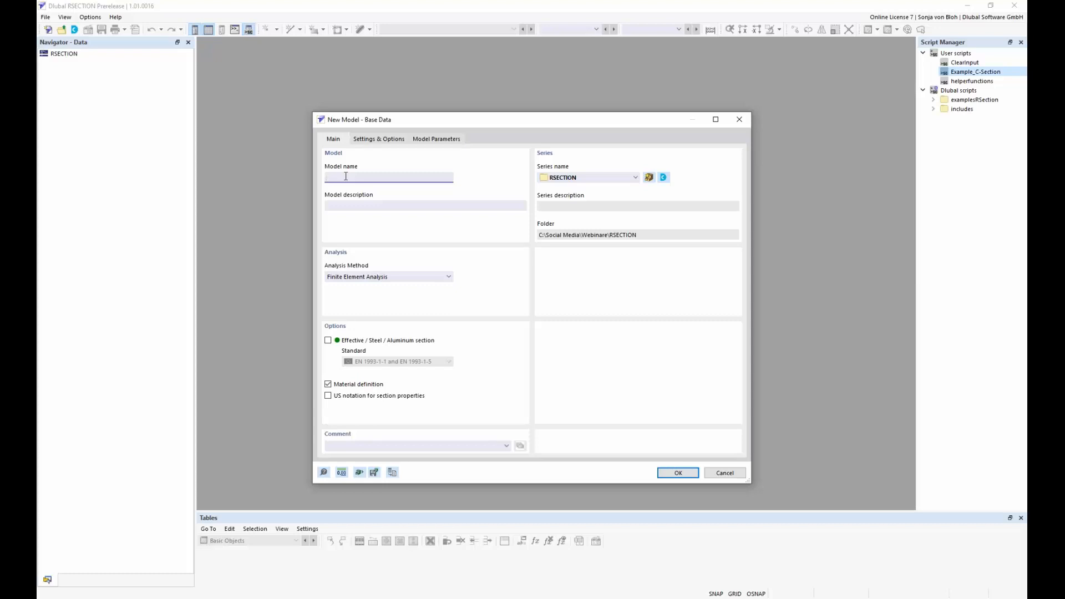
type("Example 1")
left_click(449, 277)
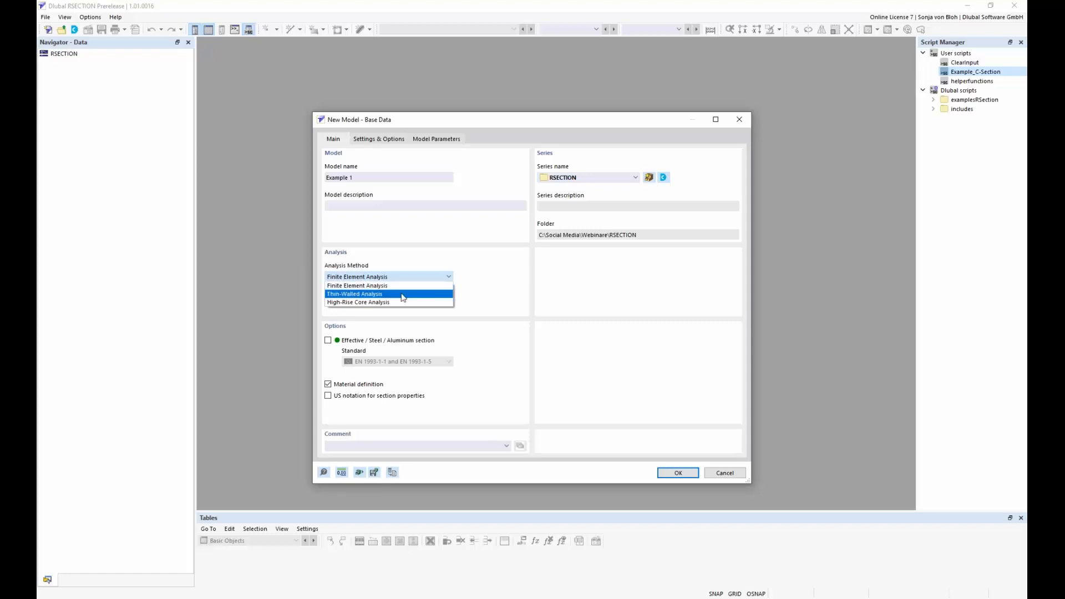
left_click(403, 296)
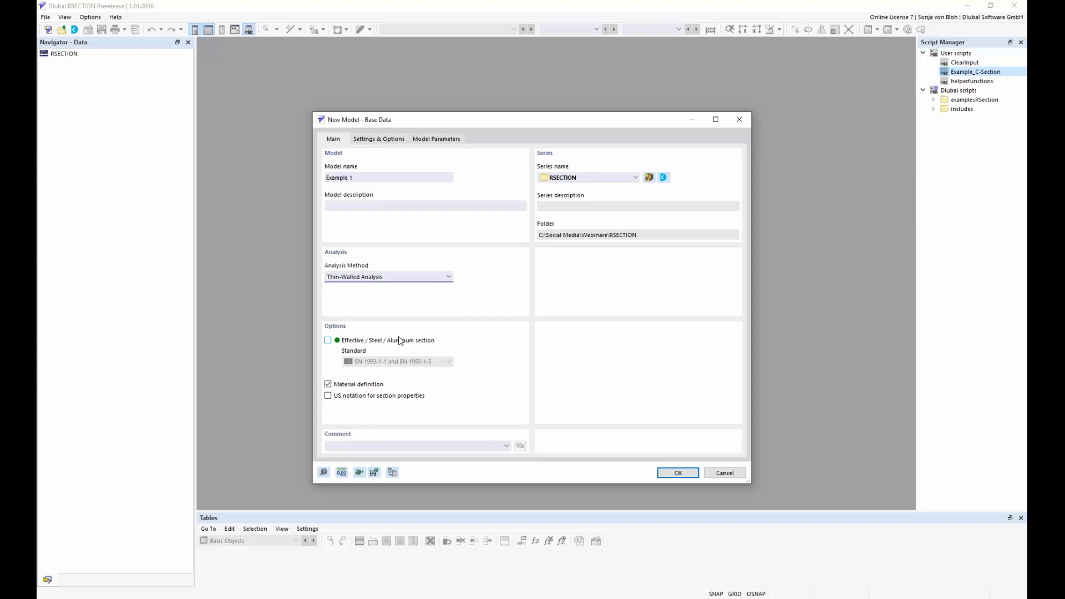
- Activate the Effective / Steel / Aluminum section option with the standard EN 1993-1-1 and EN 1993-1-5, and create the model
left_click(327, 341)
left_click(448, 363)
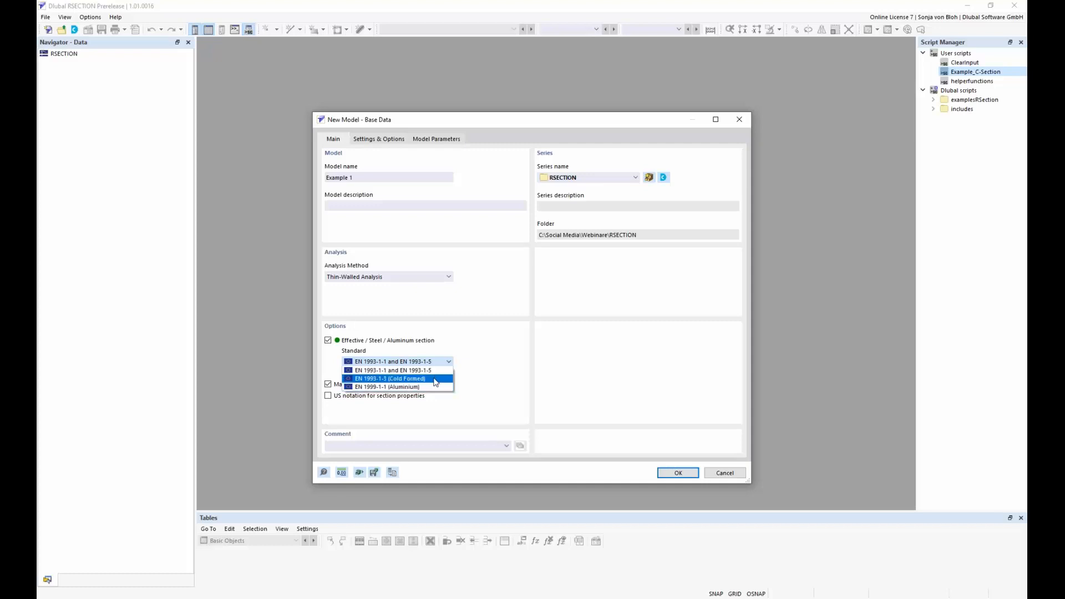
left_click(436, 371)
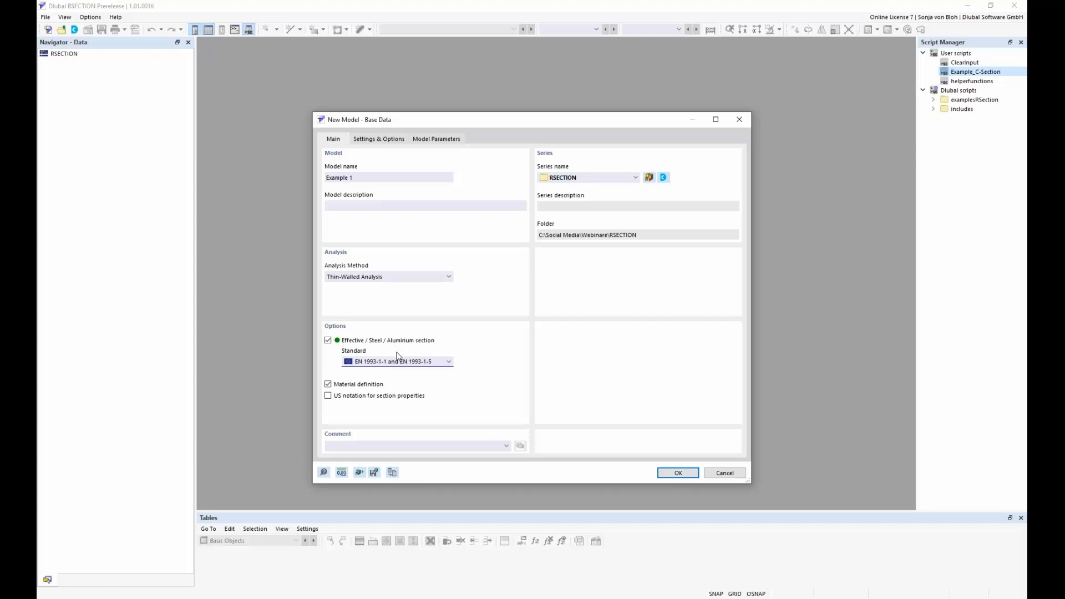
left_click(674, 474)
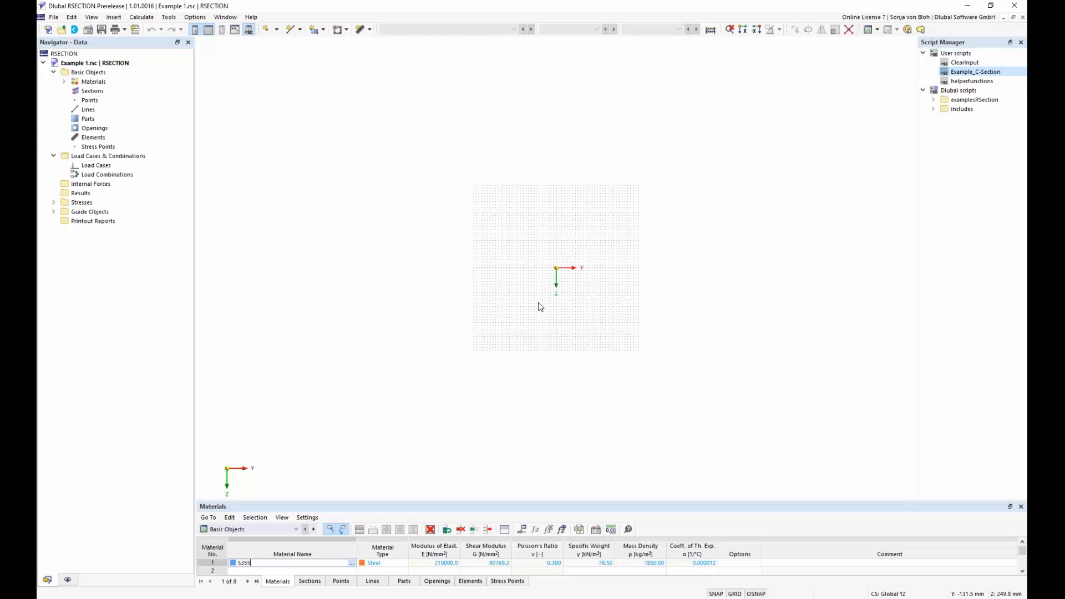
- Look through the load case and load combination tables and return to the basic objects' materials table
left_click(405, 509)
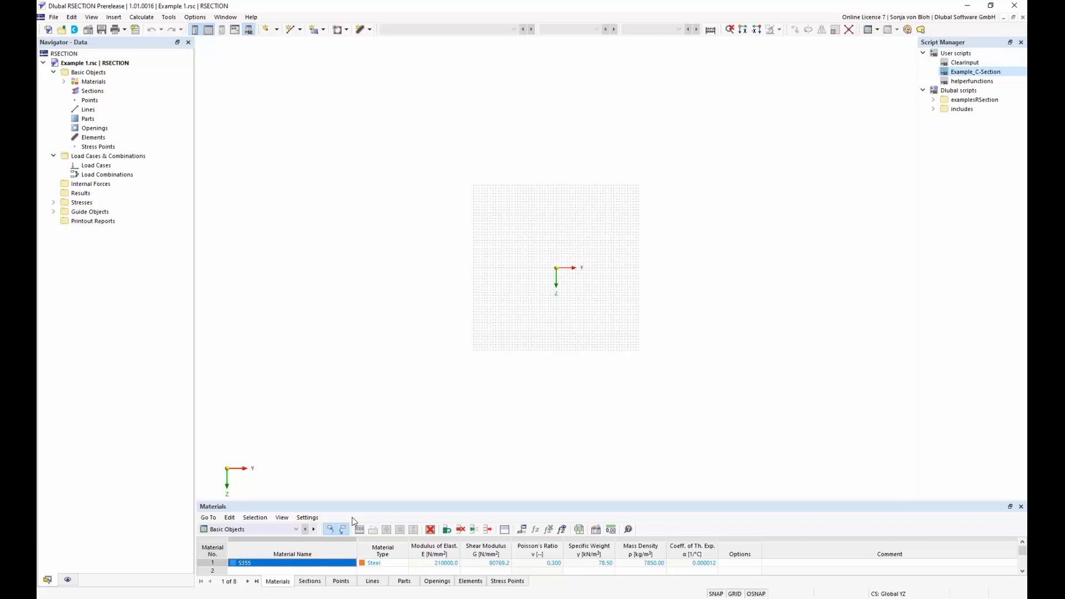
left_click(298, 528)
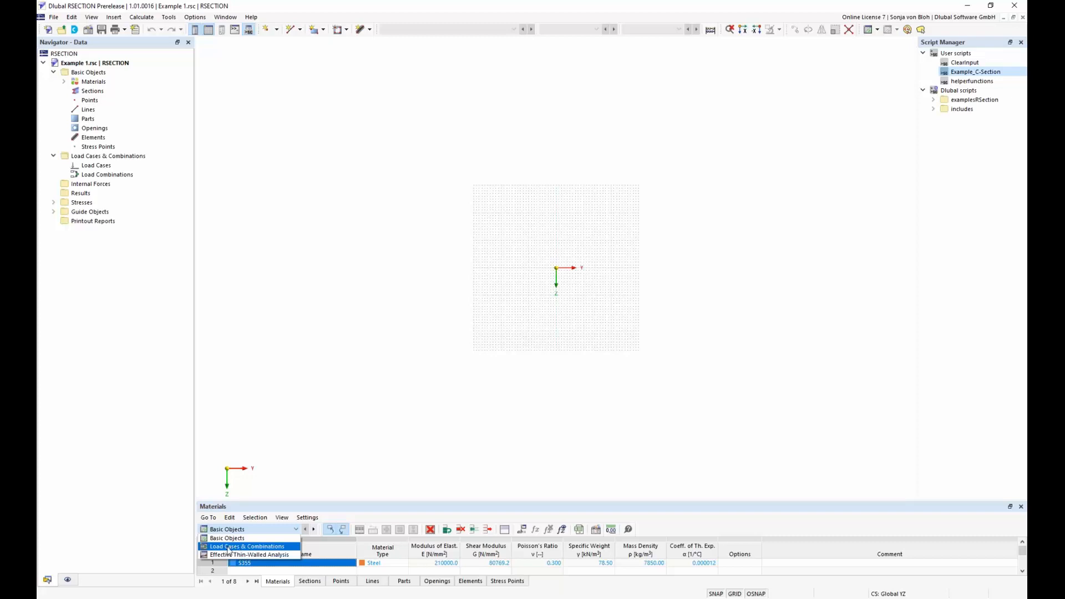
left_click(232, 547)
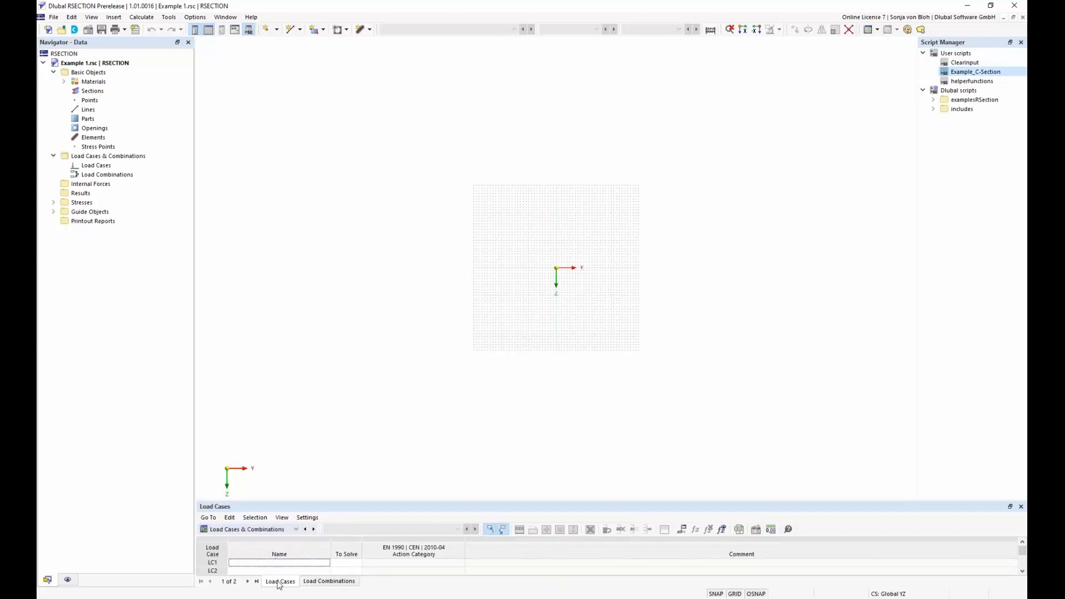
left_click(335, 582)
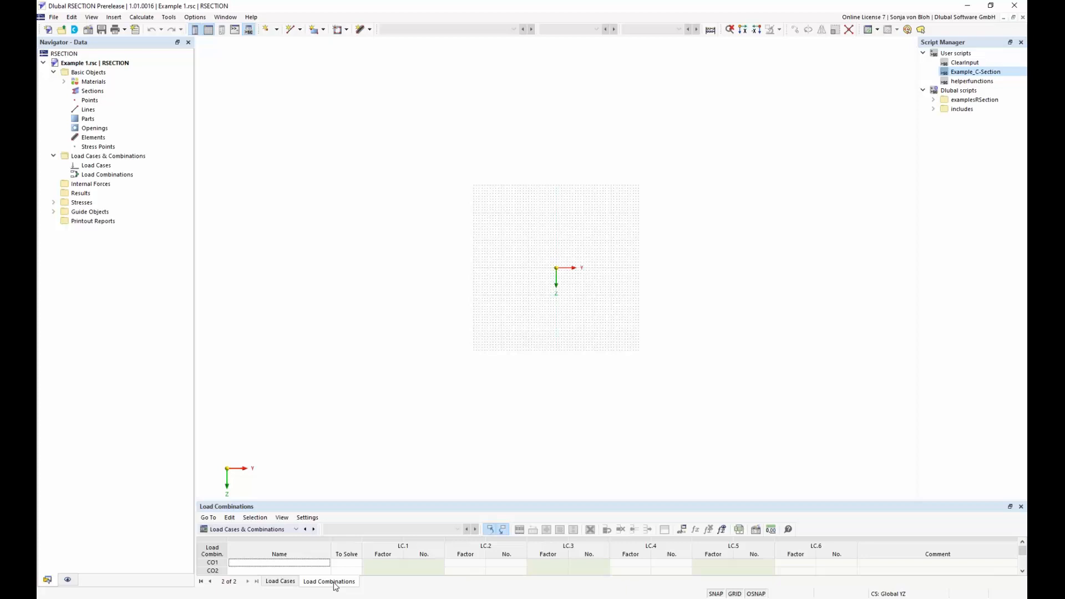
left_click(294, 582)
left_click(281, 529)
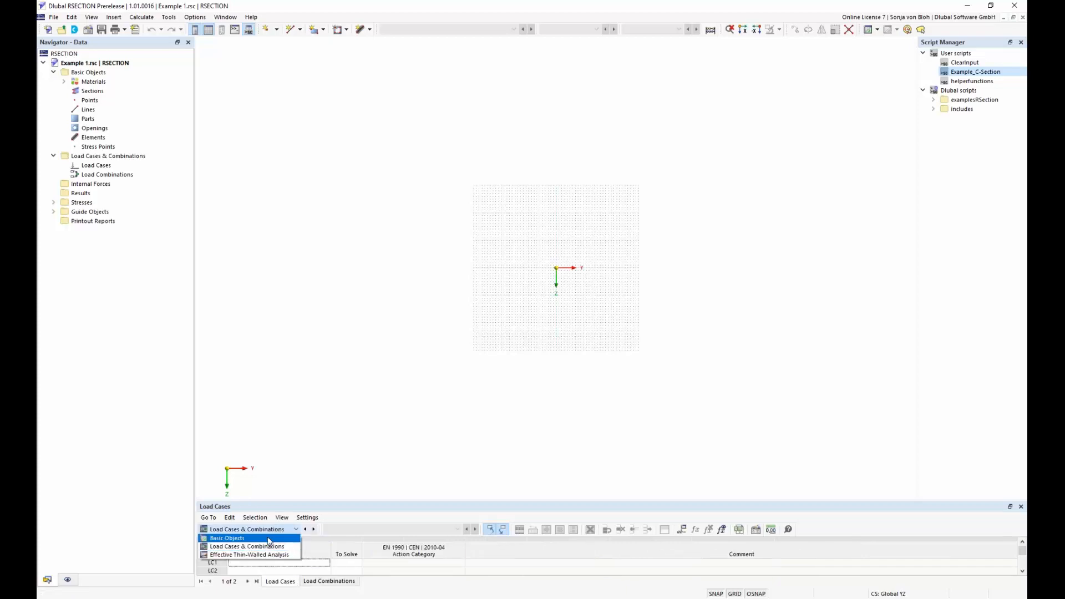
left_click(269, 538)
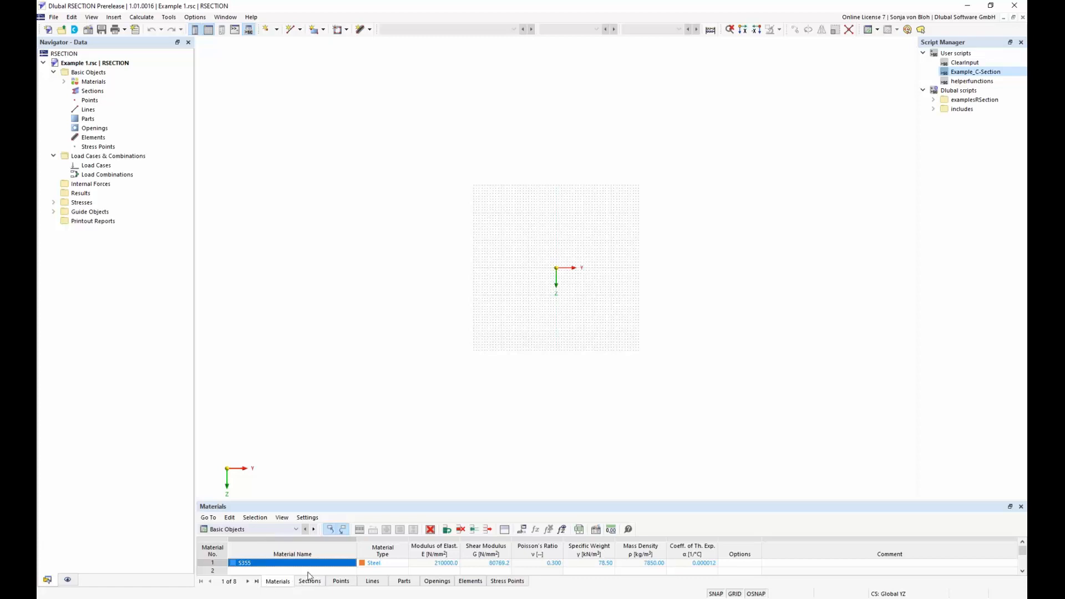
- View the commands available for materials and the navigator's display settings, and return to the model data
right_click(106, 83)
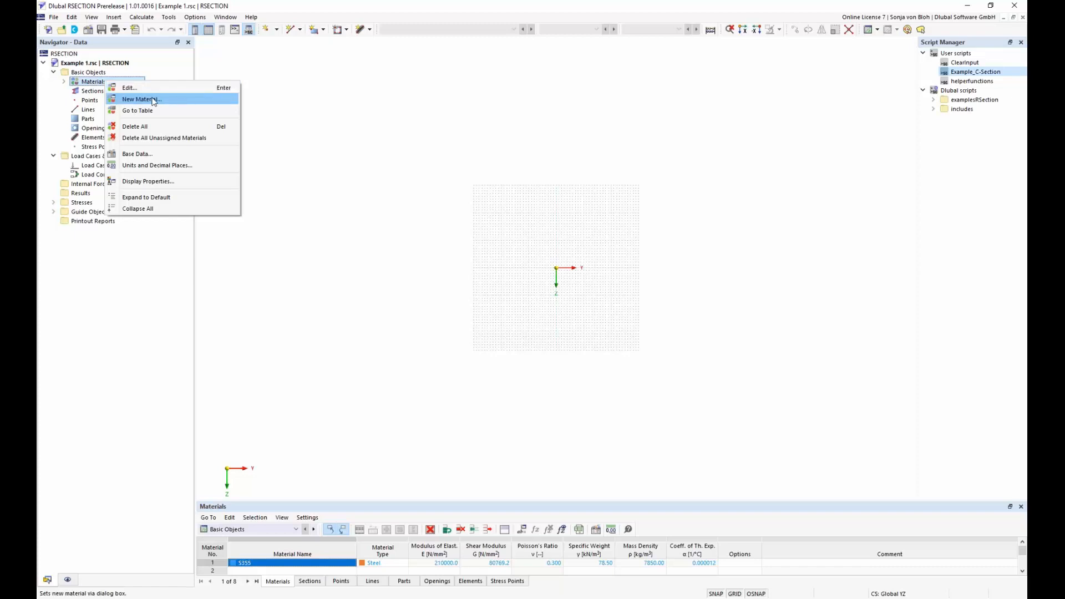
left_click(328, 261)
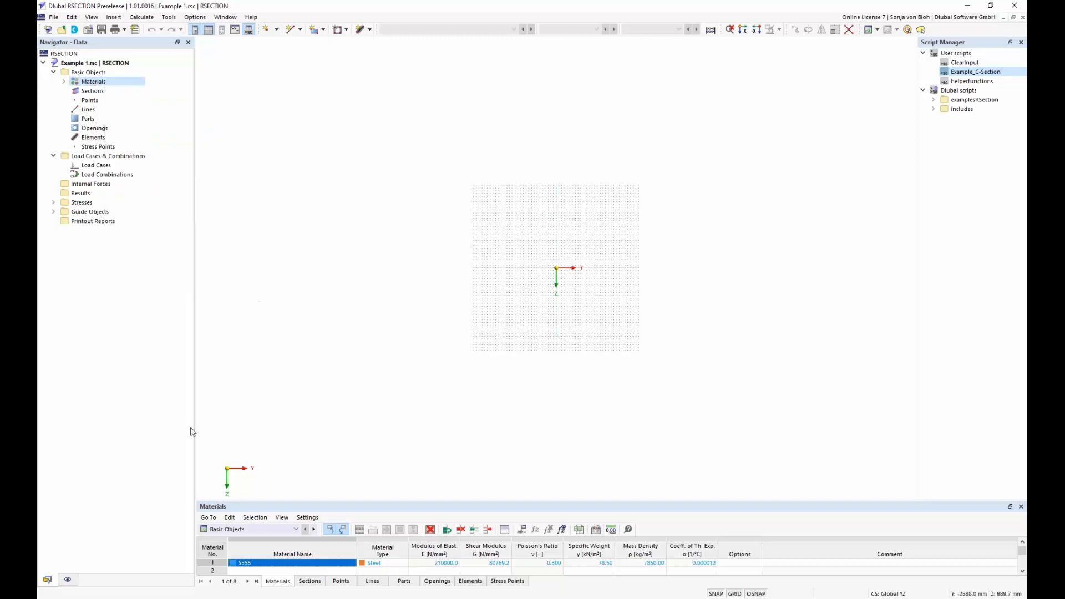
left_click(68, 579)
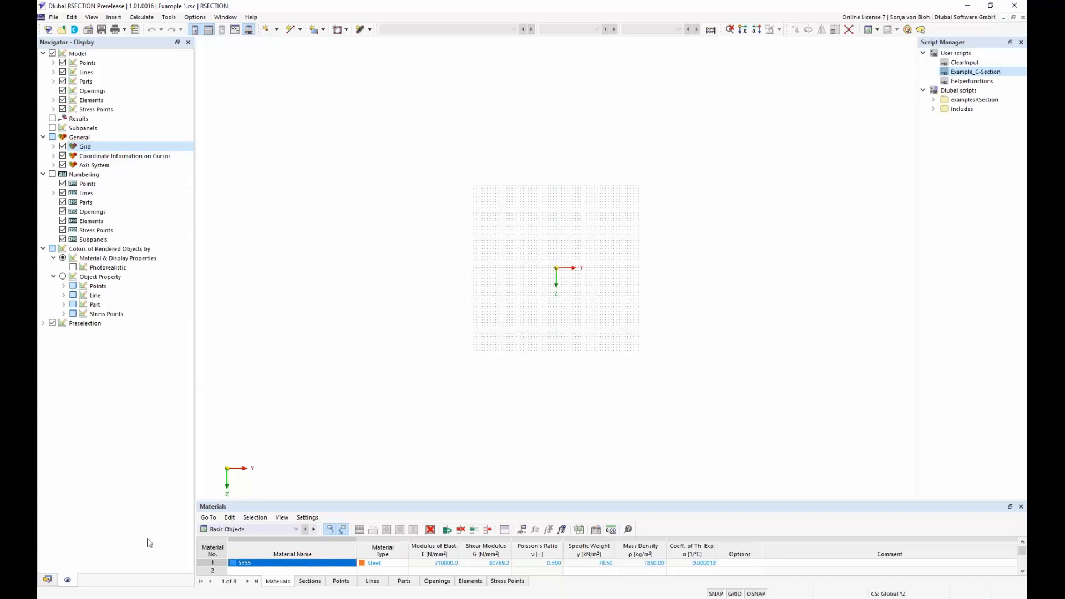
left_click(48, 579)
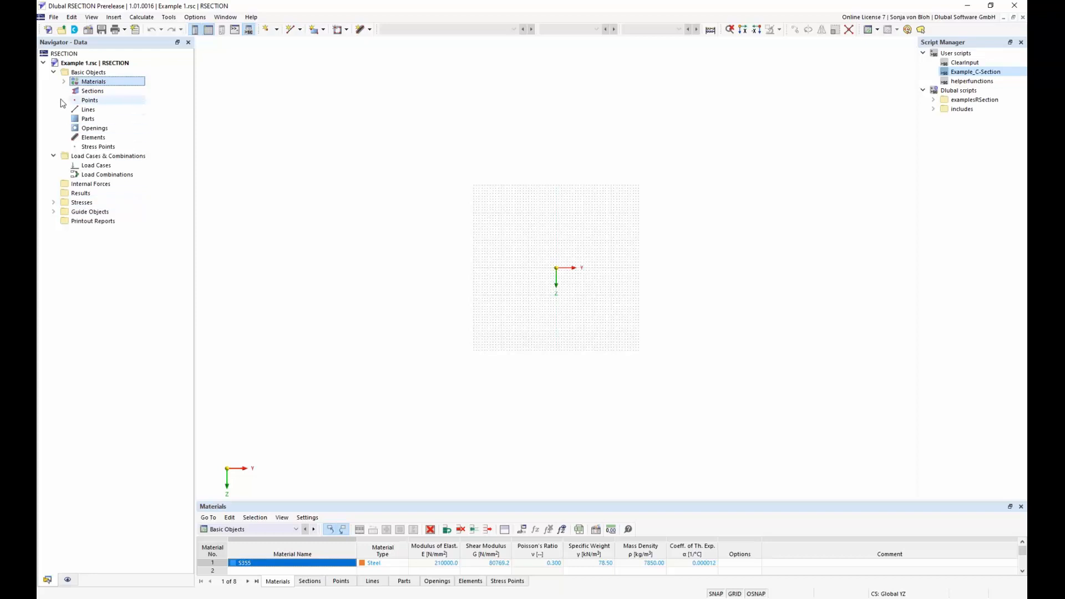
- Open material 1, S355, from the model data for editing
left_click(64, 82)
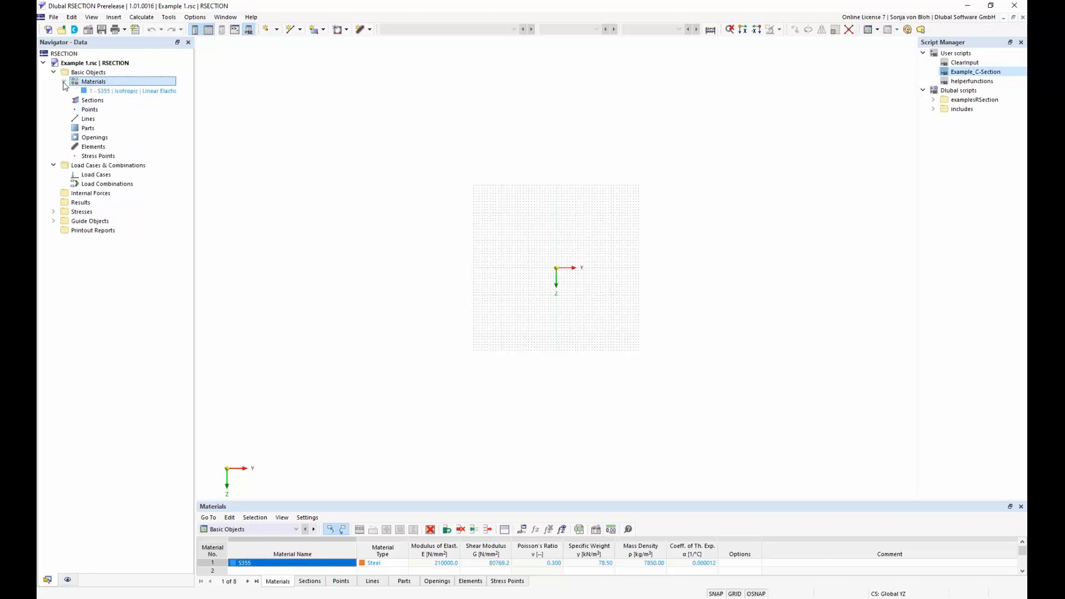
left_click(130, 92)
right_click(131, 94)
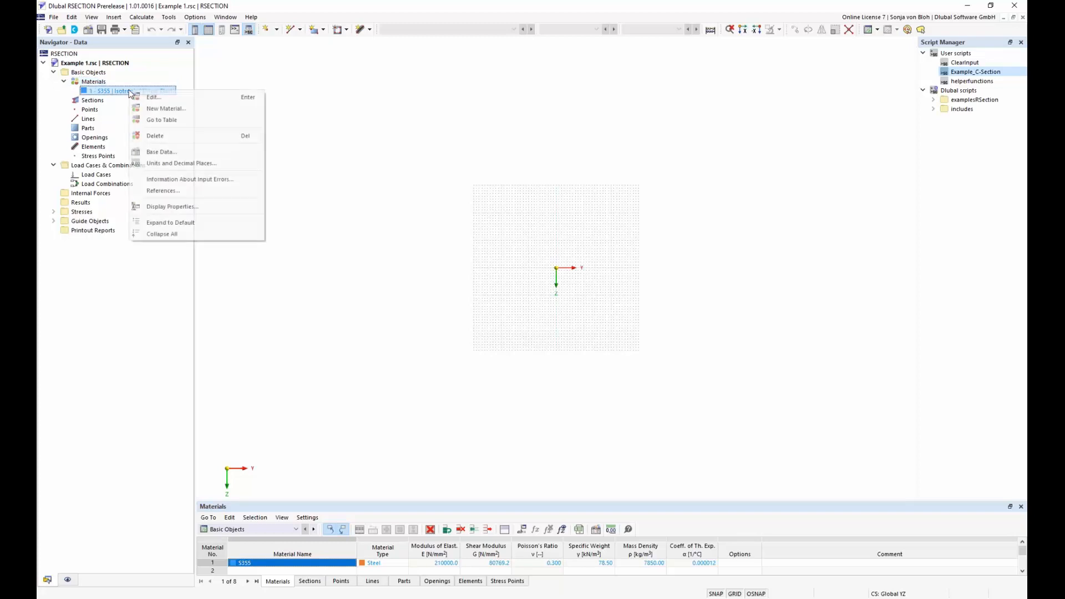
left_click(163, 98)
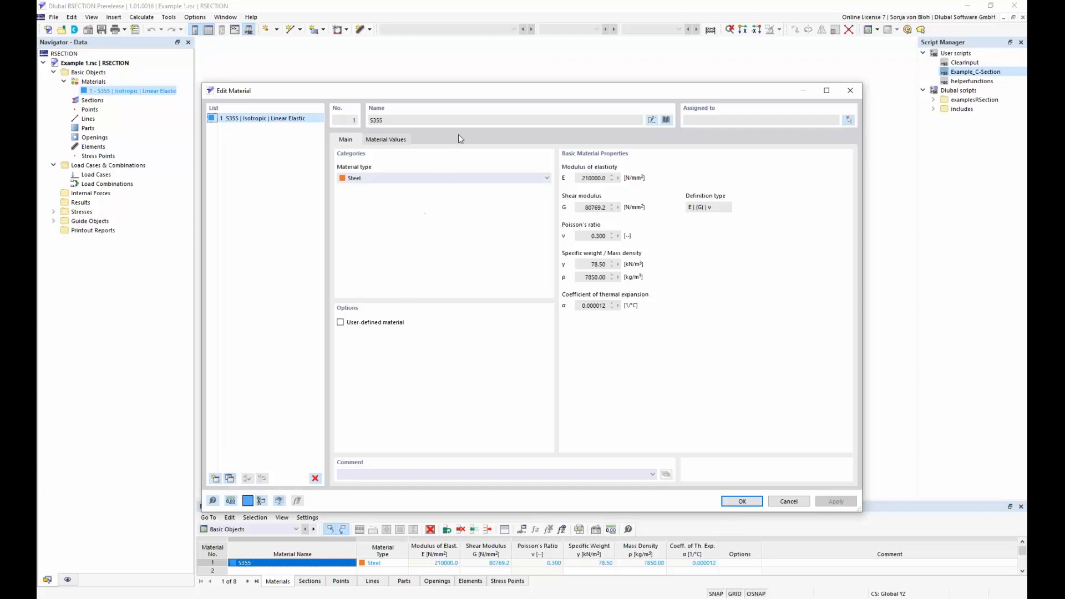
- Replace the material name with S235J0 | EN 10025-2:2004-11 from the suggested materials
left_click(651, 120)
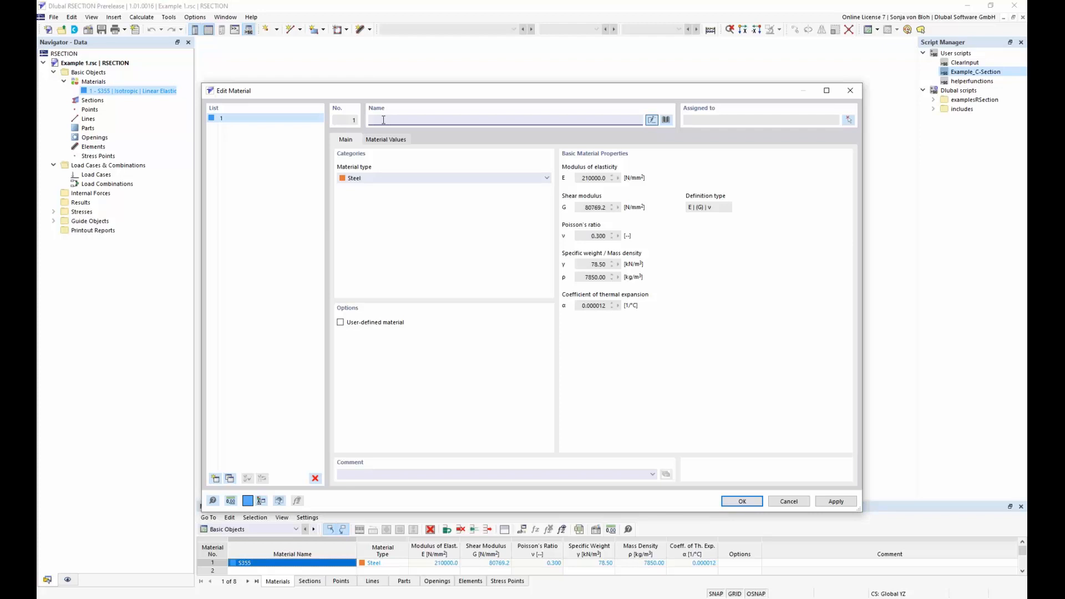
type("S")
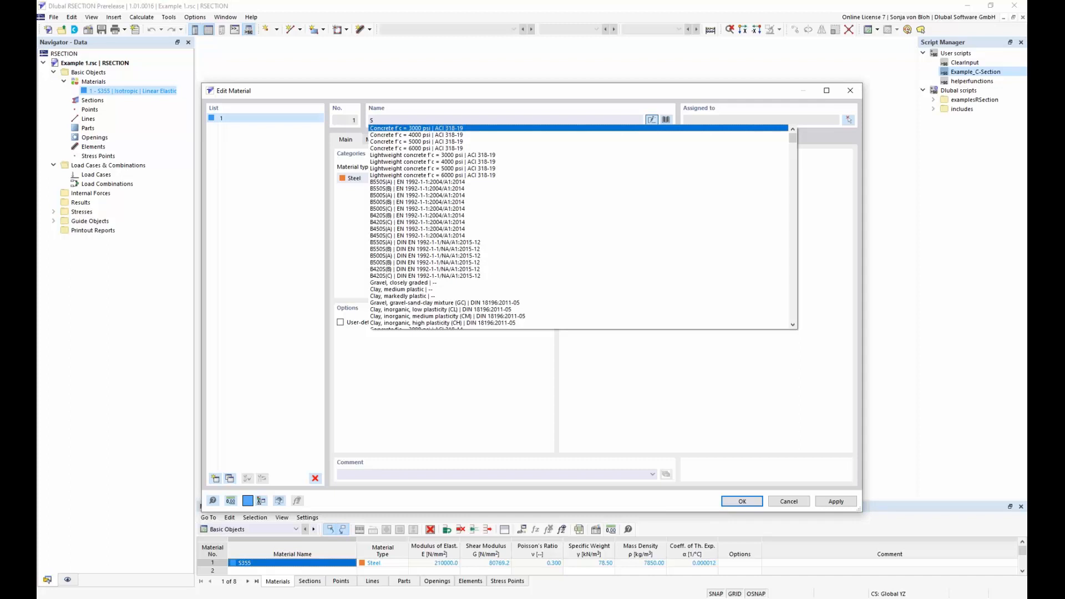
type("235")
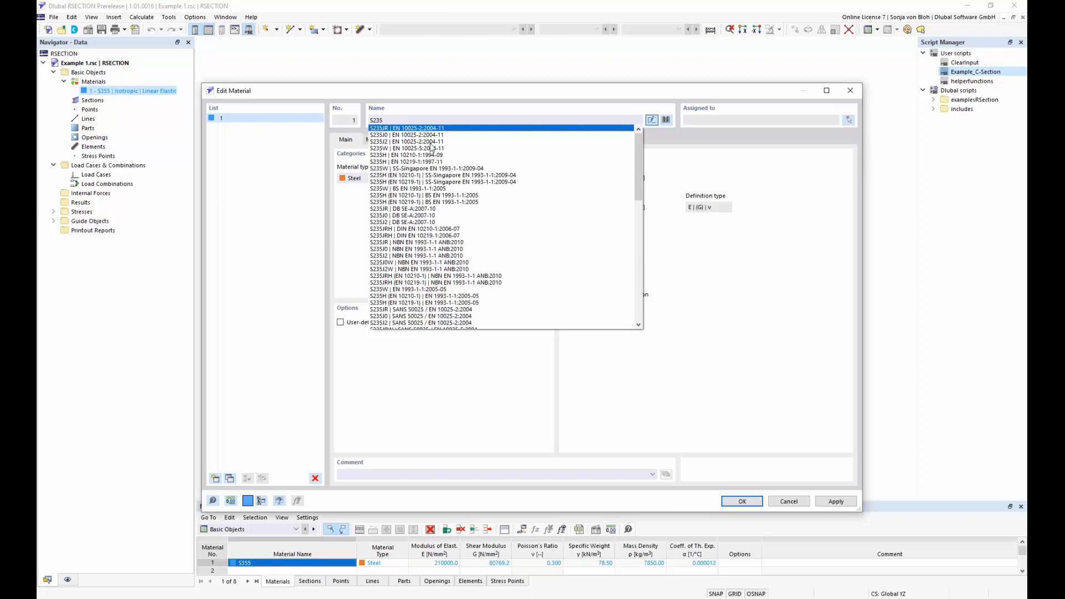
left_click(410, 135)
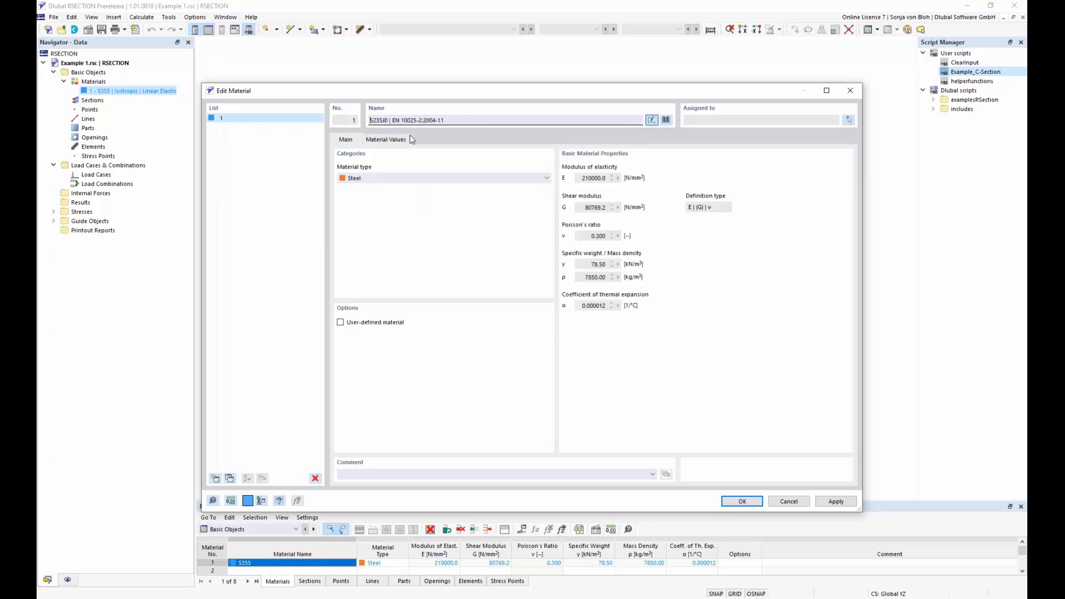
- Select S355 of series Steel S, EN 10025-2:2004-11, from the material library, filtering by material type Steel and searching for S355
left_click(668, 121)
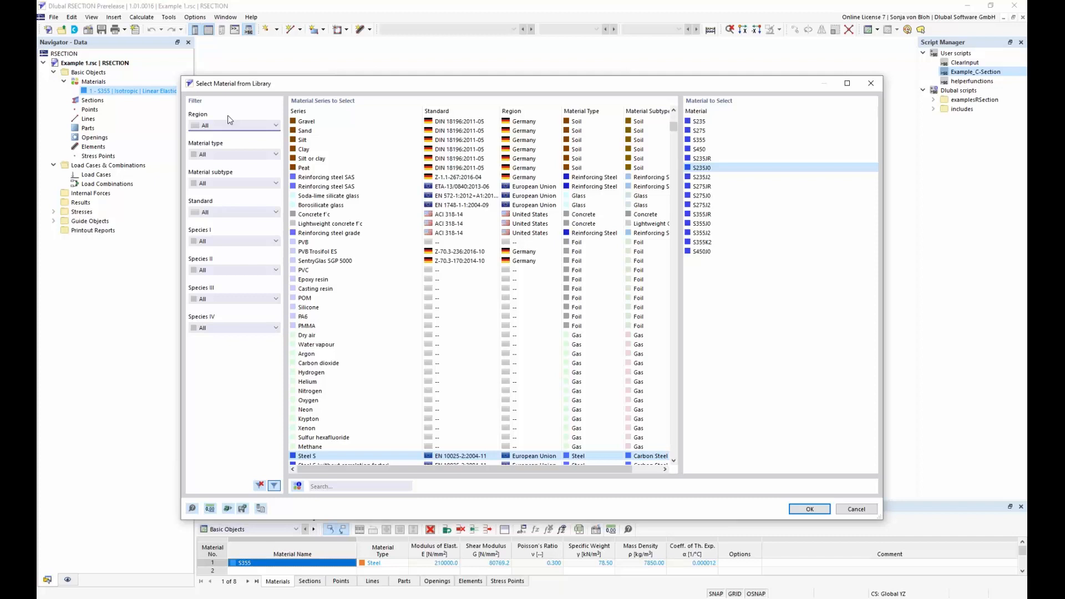
left_click(278, 157)
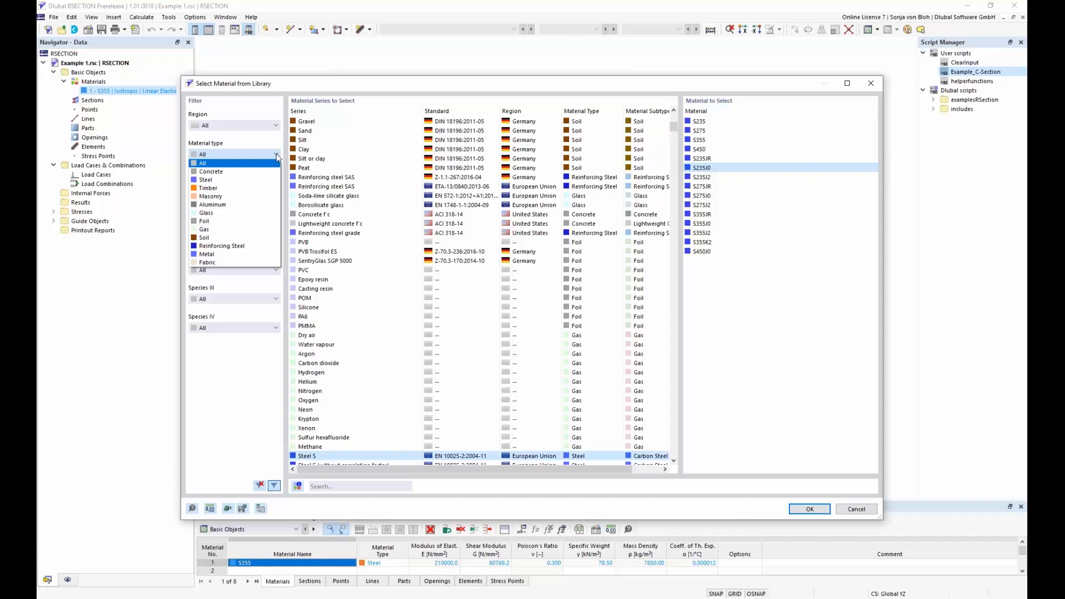
left_click(219, 179)
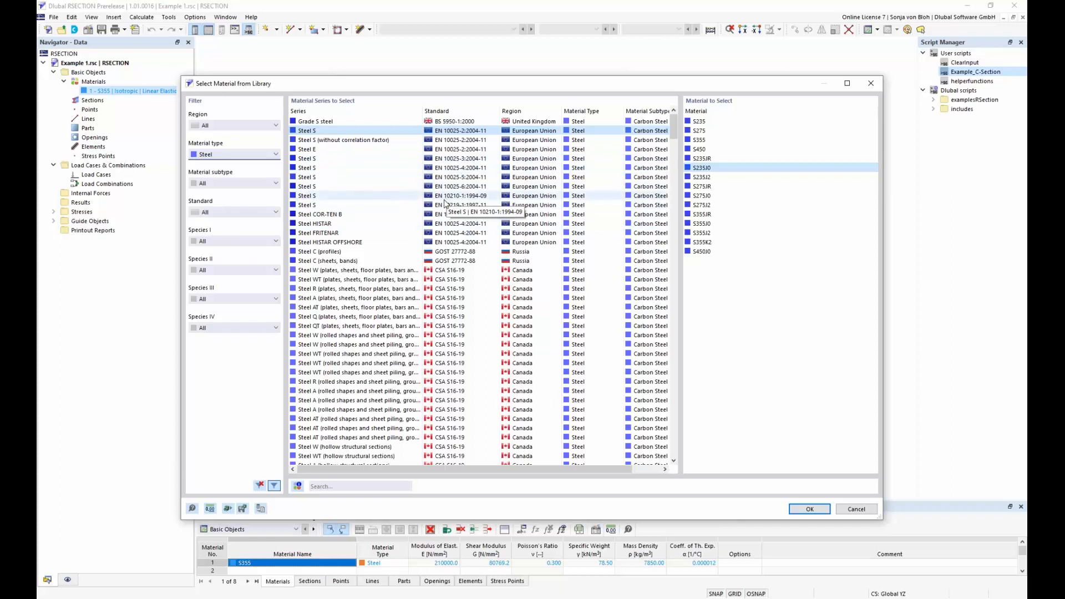
left_click(335, 486)
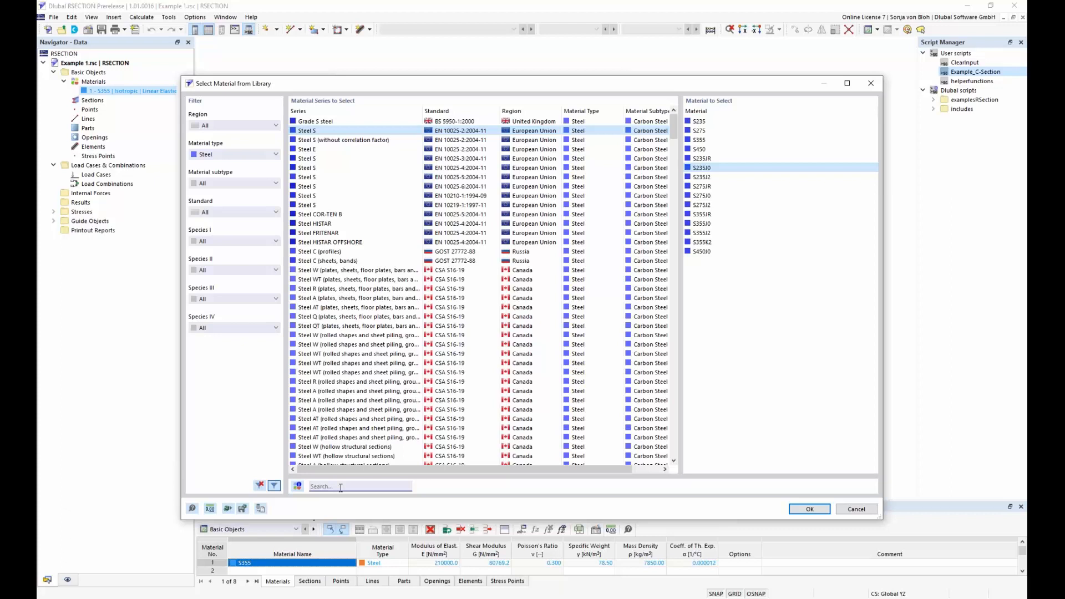
type("S355")
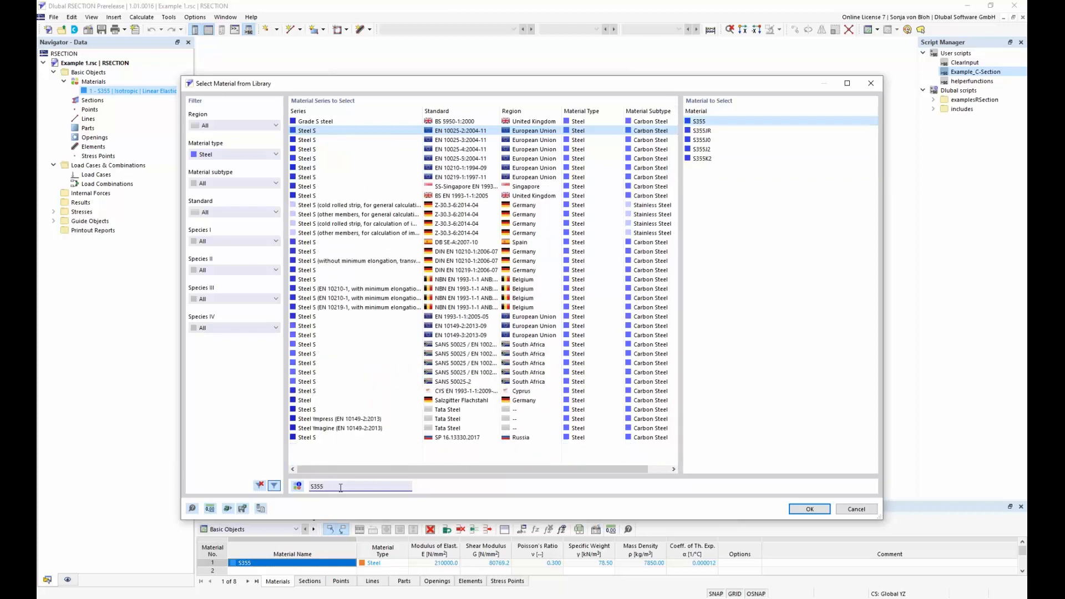
left_click(700, 122)
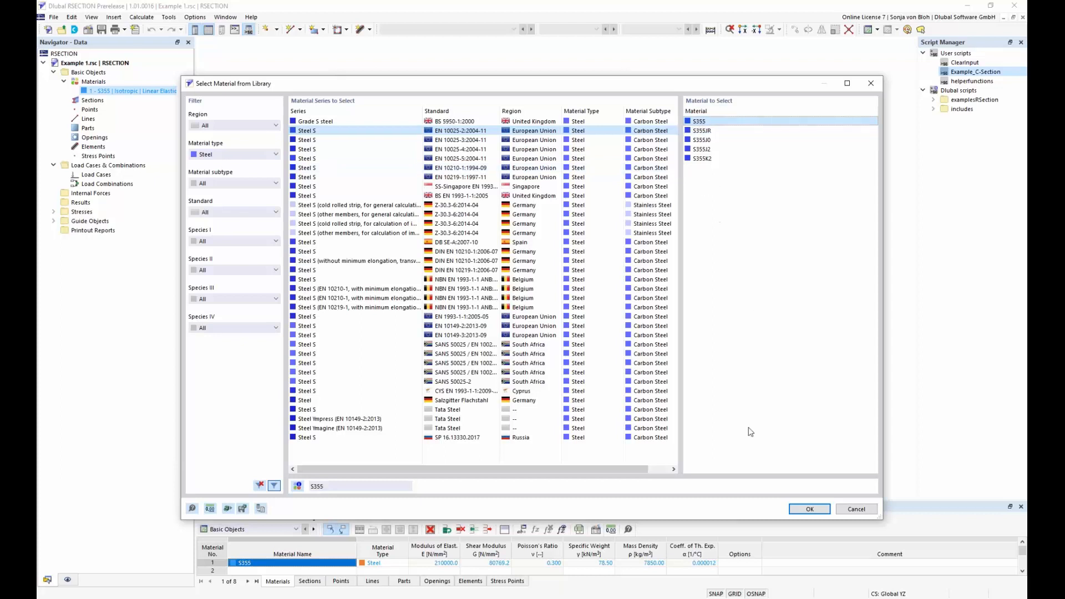
left_click(807, 509)
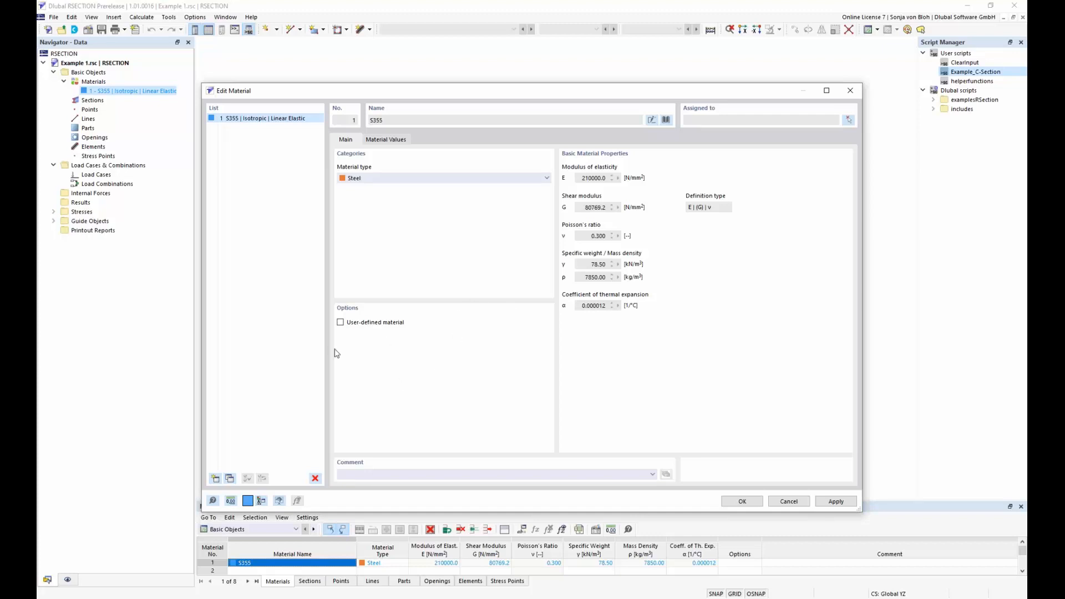
- Make the S355 material user-defined and review its material values
left_click(341, 323)
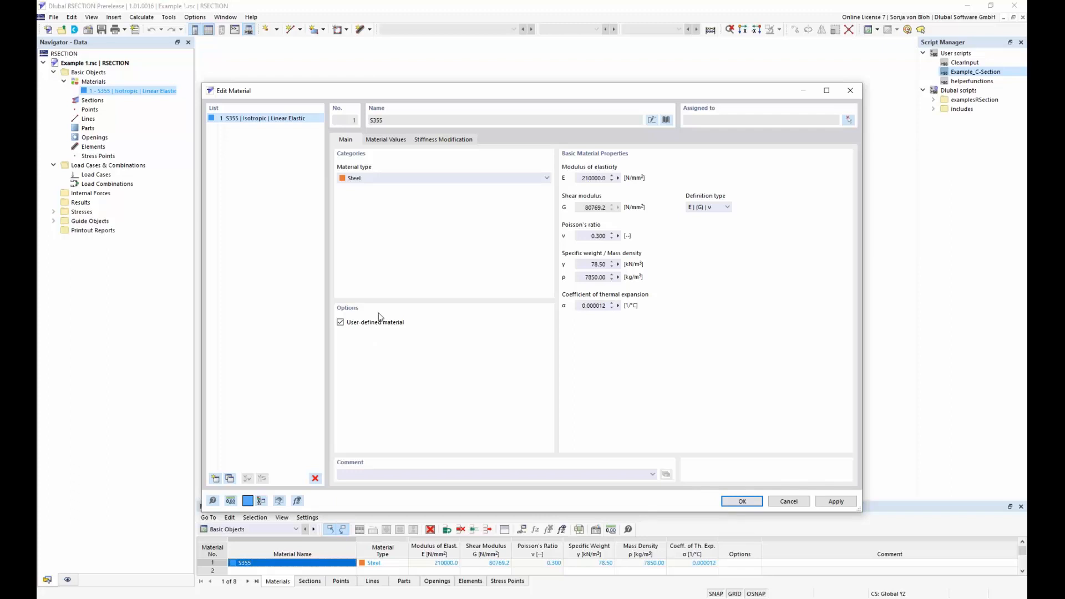
left_click(392, 140)
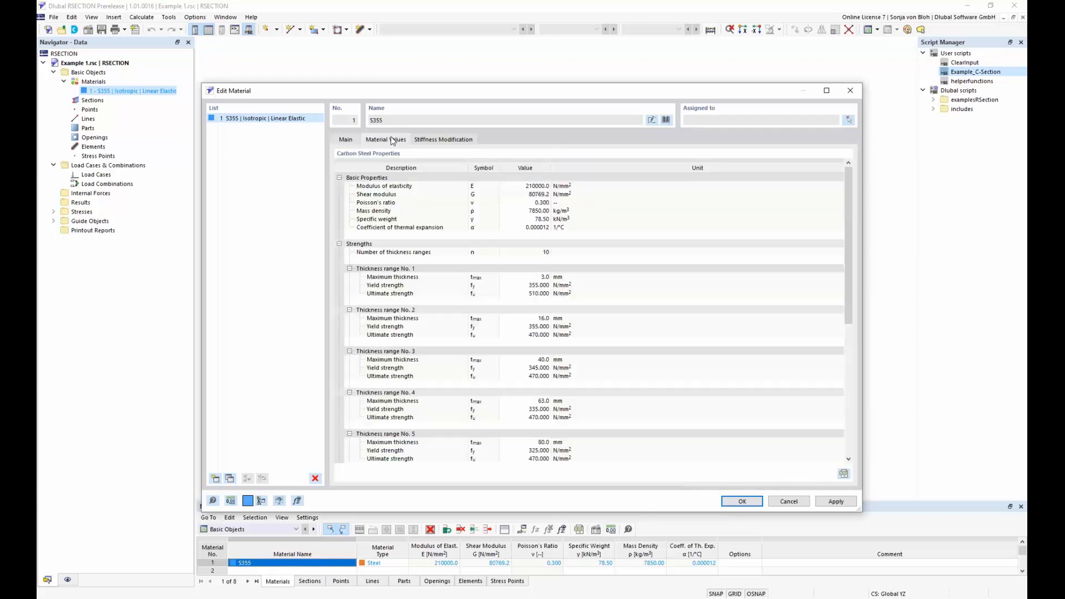
left_click(347, 143)
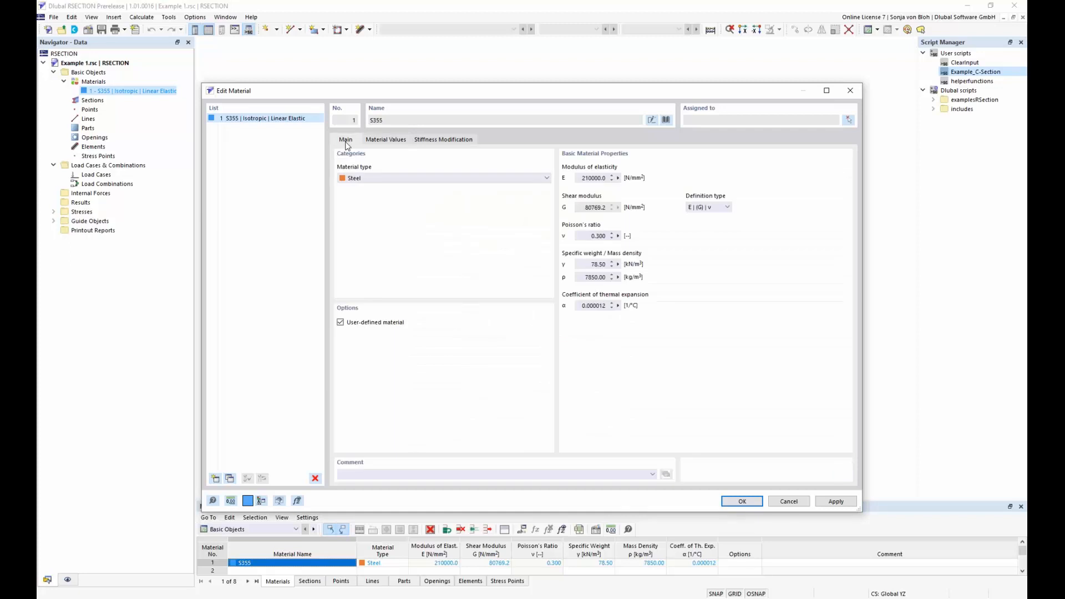
- Turn off the user-defined option of material S355 and accept the material settings
left_click(341, 323)
left_click(737, 501)
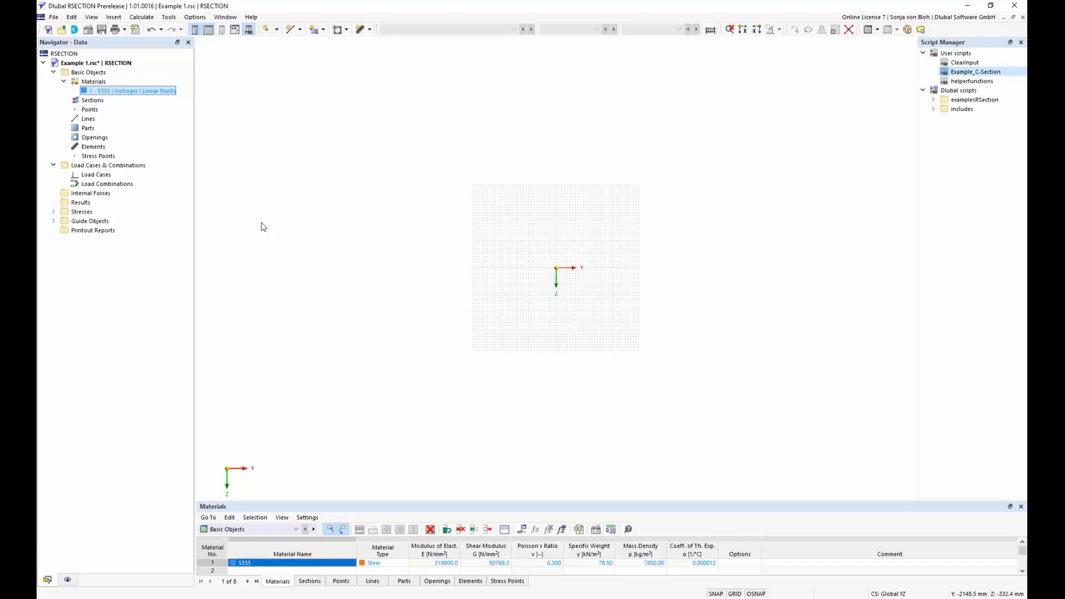
- Create a new section from the standardized angle library, searching for L 200x150x12 and choosing the DIN EN 10056-1:1998-10 series
right_click(100, 105)
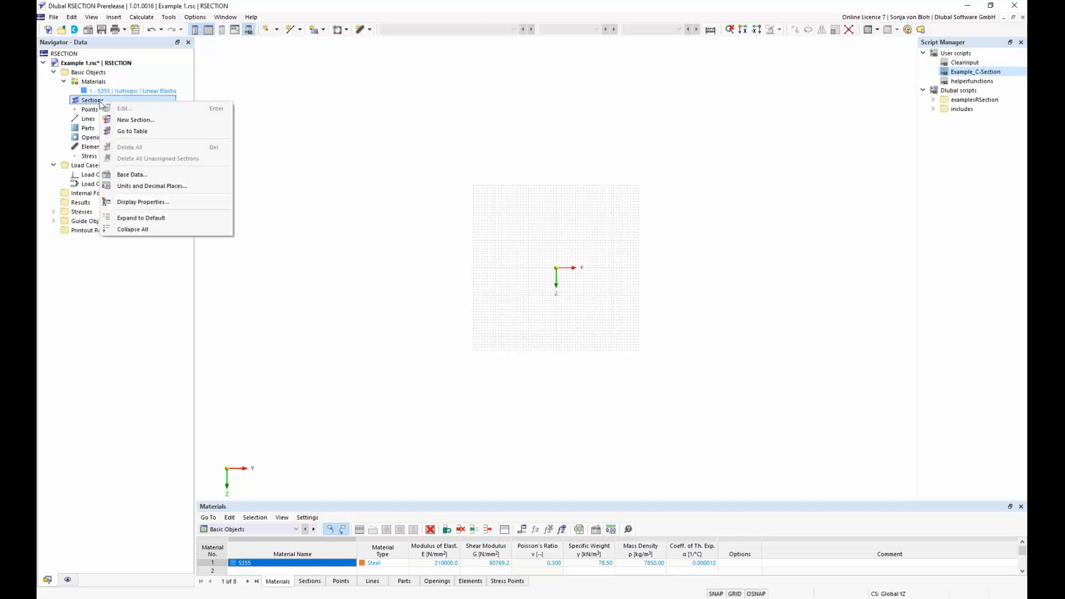
left_click(117, 121)
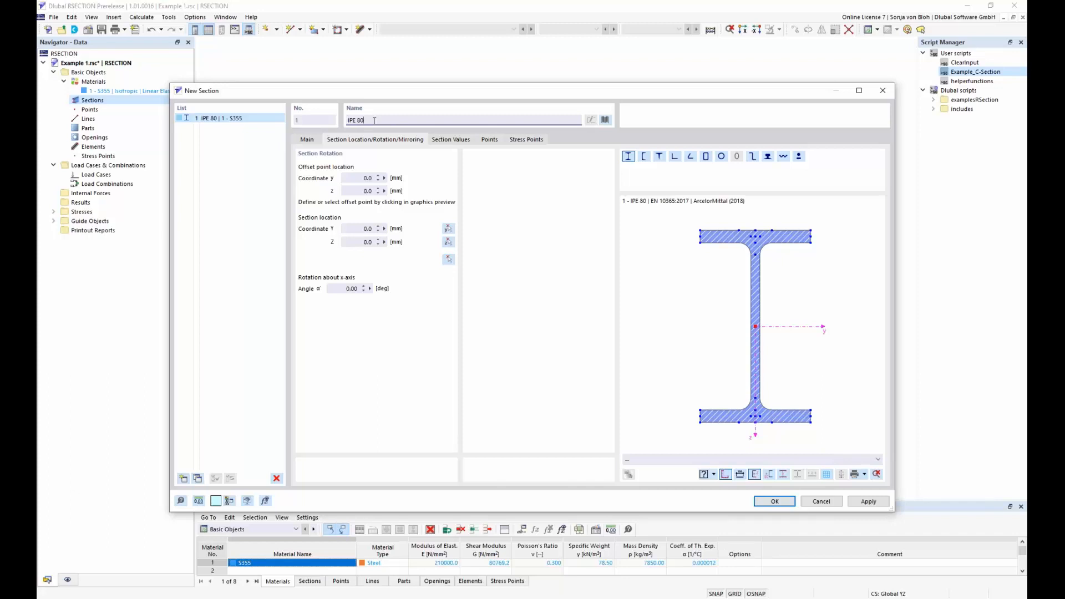
left_click(605, 120)
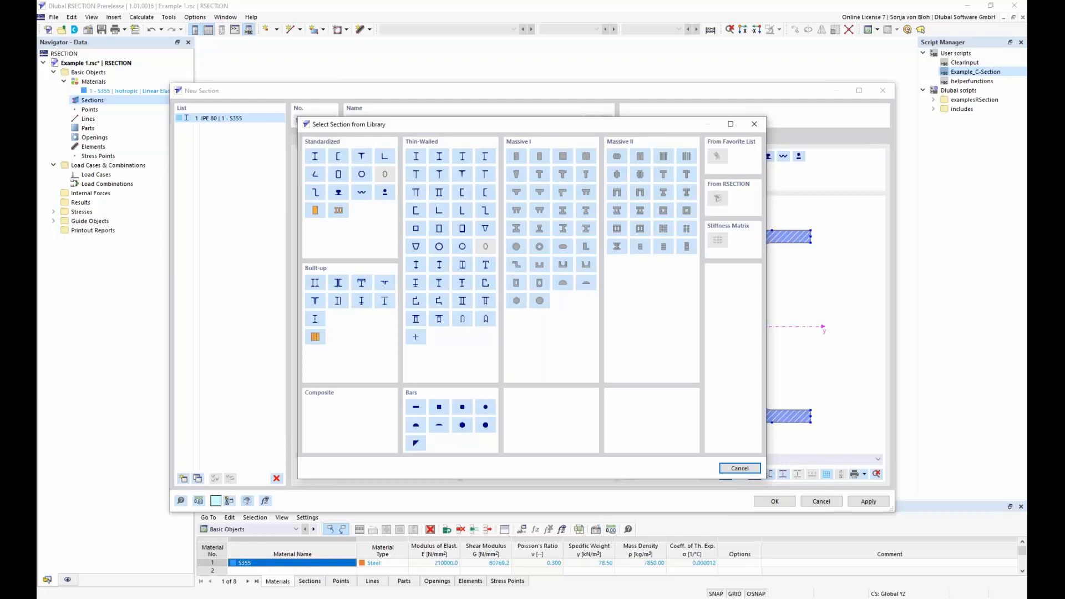
left_click(385, 157)
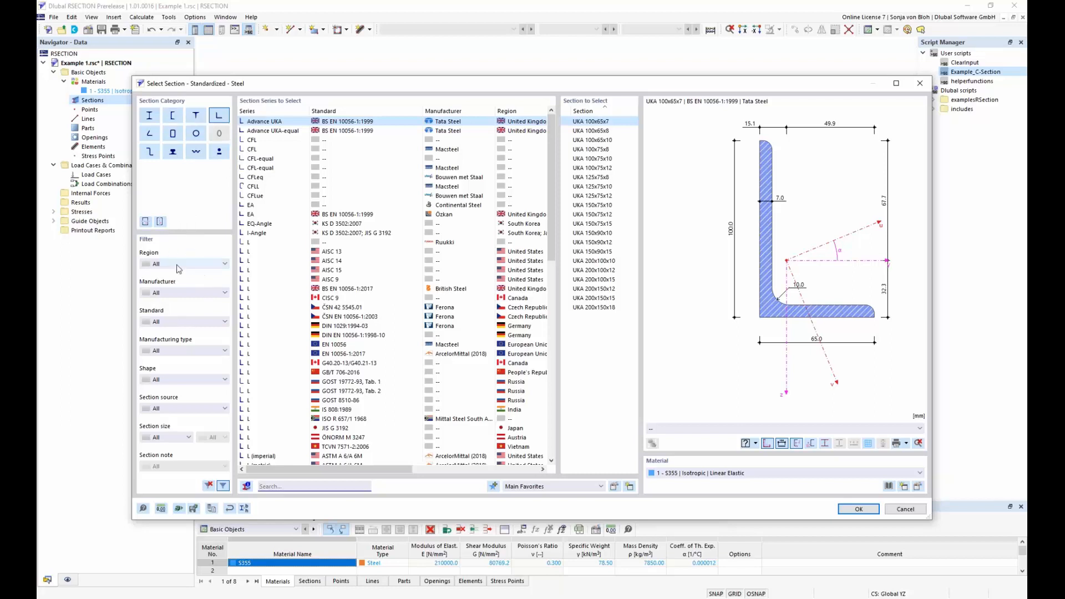
left_click(280, 486)
type("L 20")
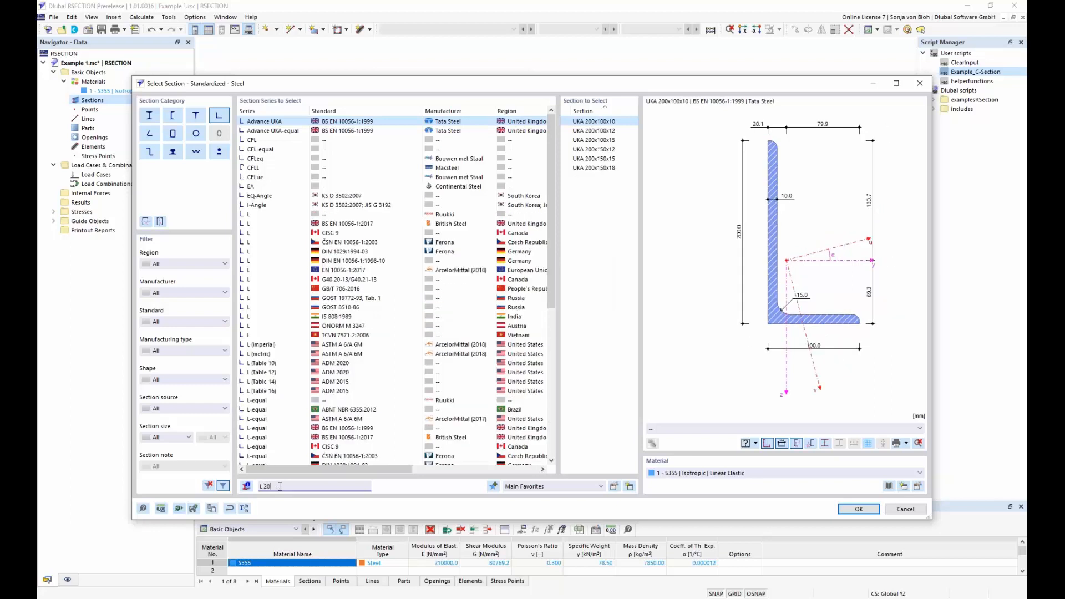
type("0x150x")
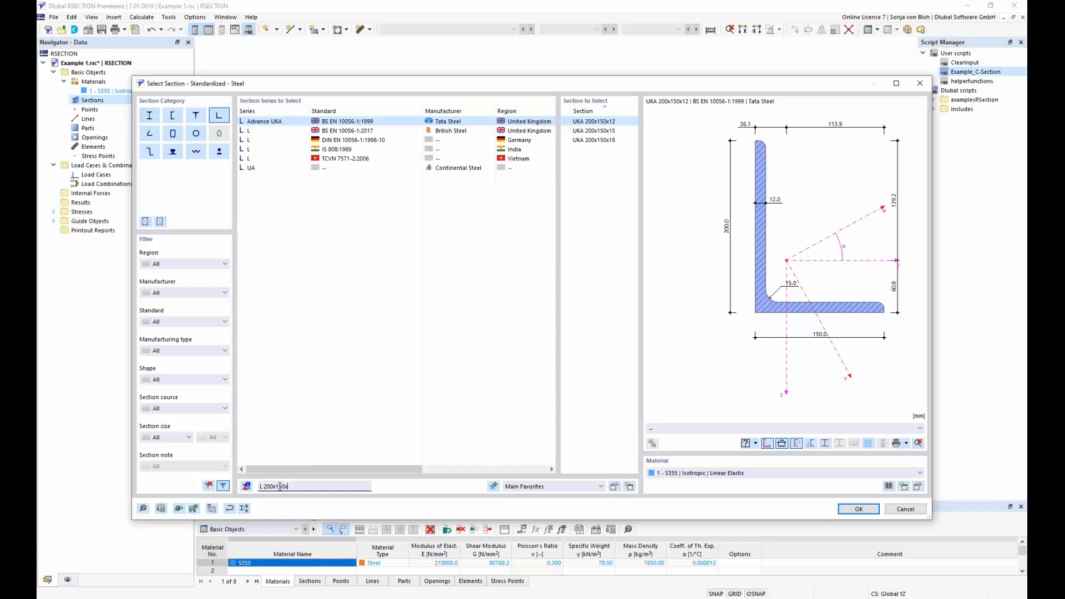
type("12")
left_click(335, 141)
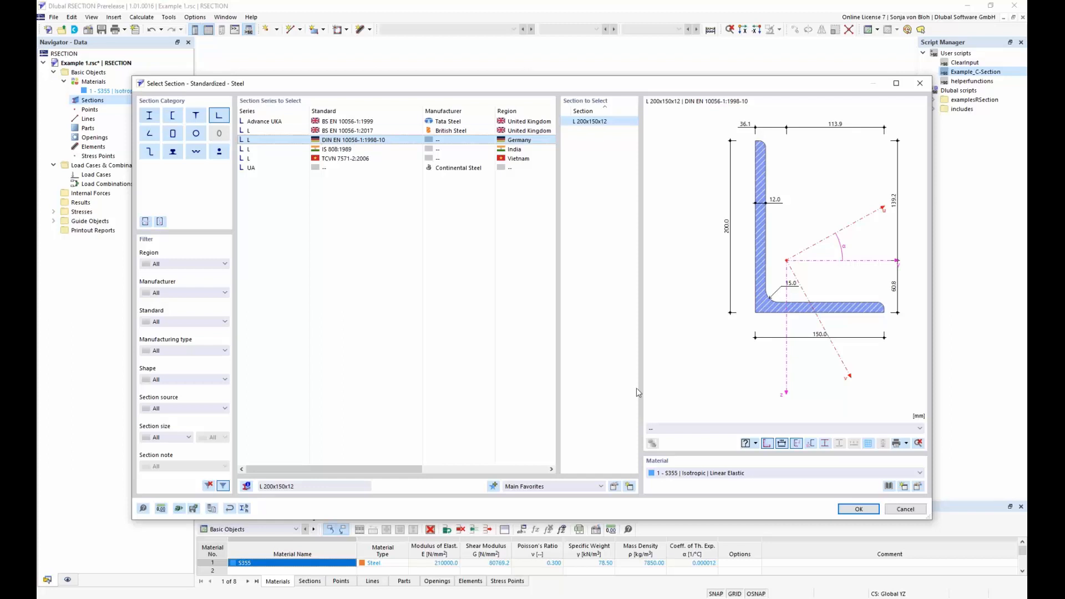
left_click(860, 509)
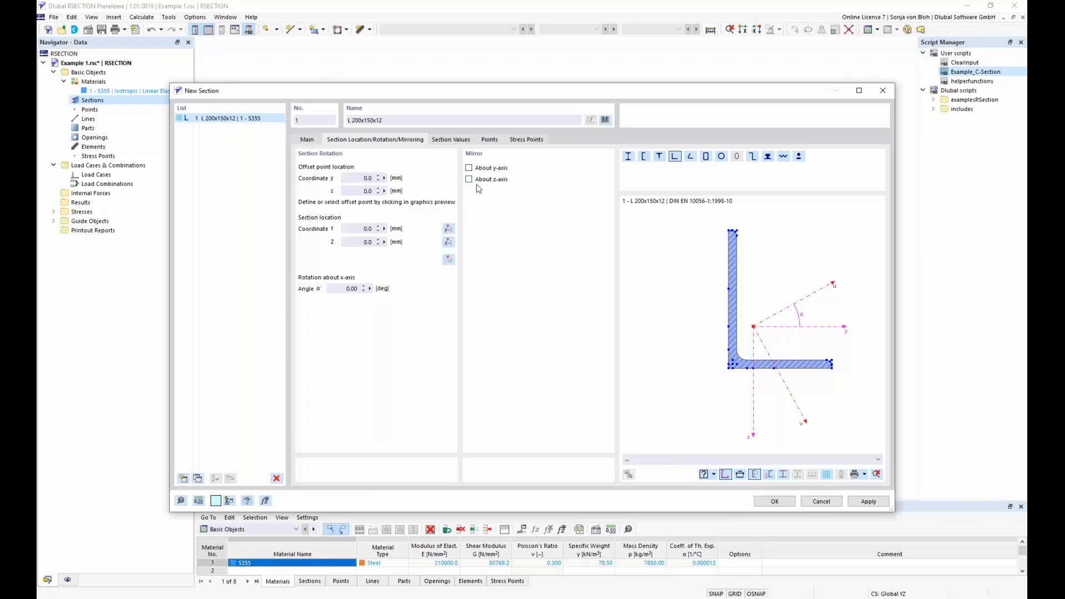
- Mirror the L 200x150x12 section about its y-axis and set its rotation about the x-axis to 90°
left_click(469, 168)
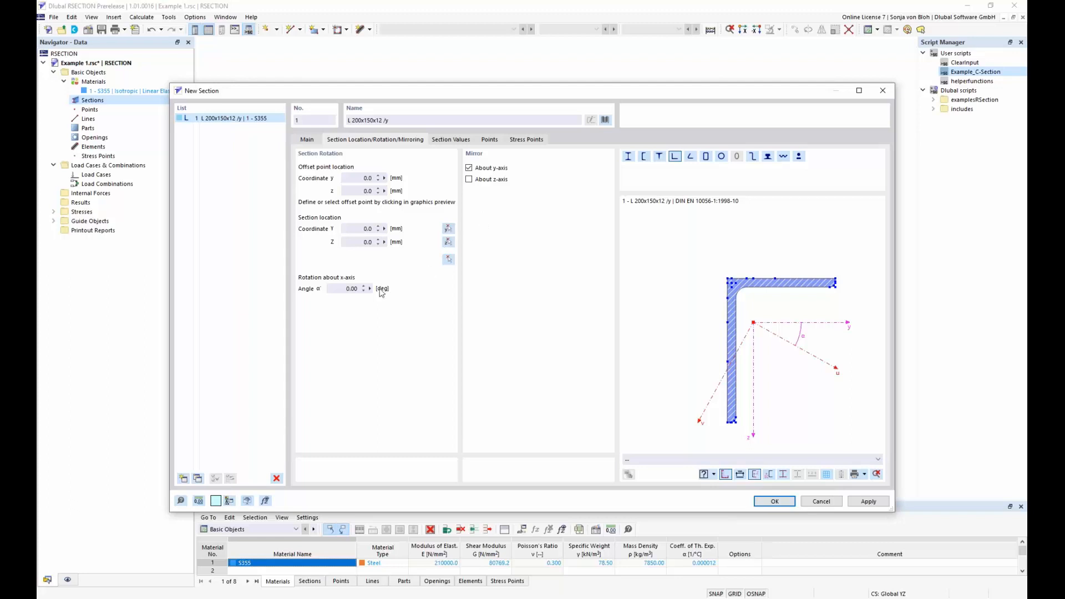
left_click(335, 292)
type("90")
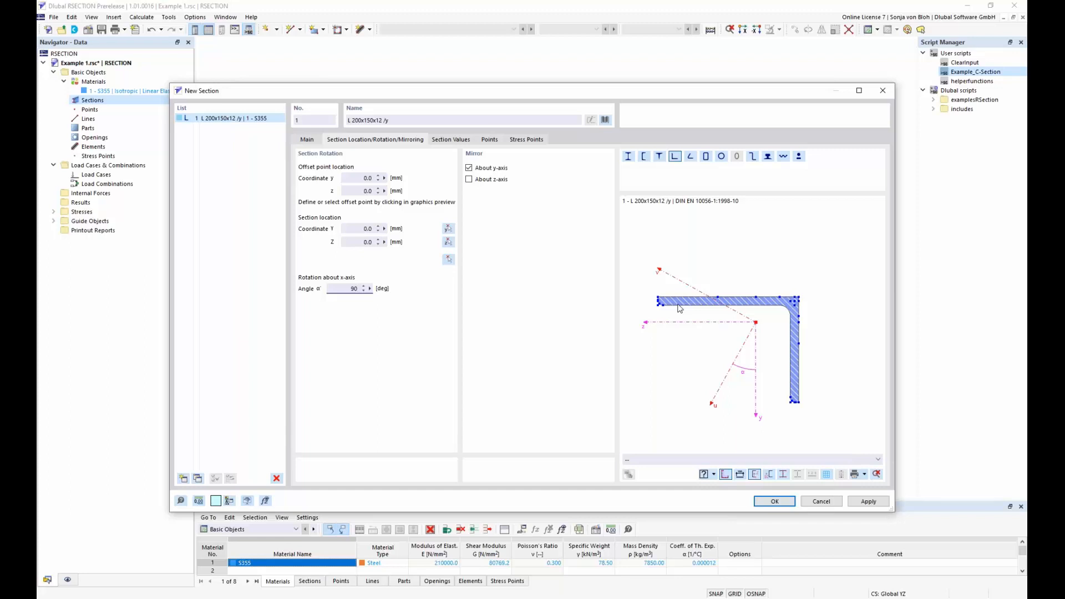
- Set the section's offset point to the mid-thickness point at the free end of the long leg in the preview
scroll(660, 314, "up", 1)
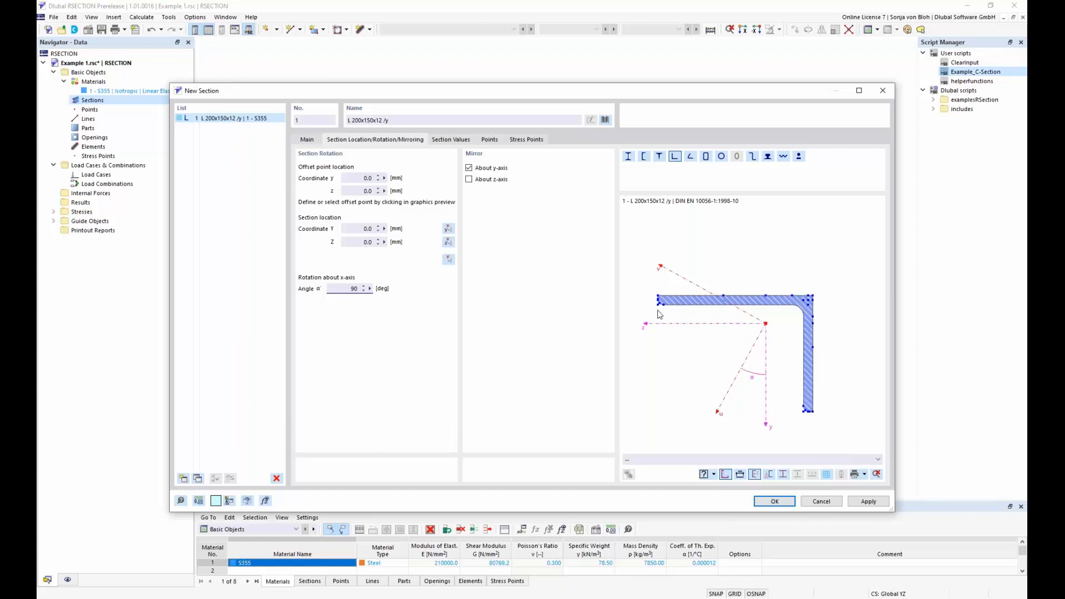
scroll(660, 311, "up", 5)
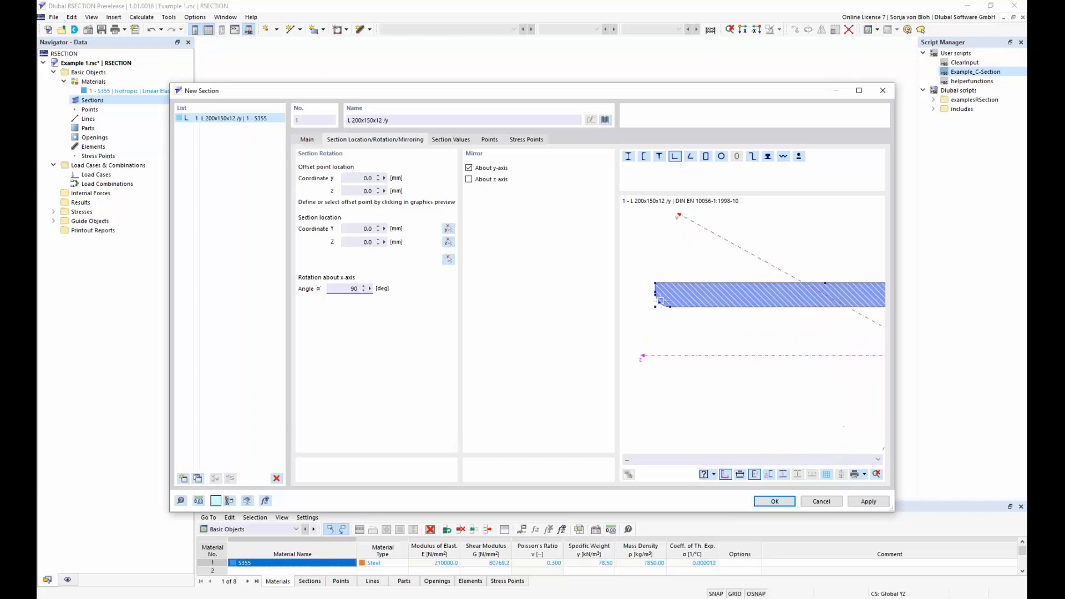
scroll(661, 302, "up", 1)
scroll(656, 305, "up", 1)
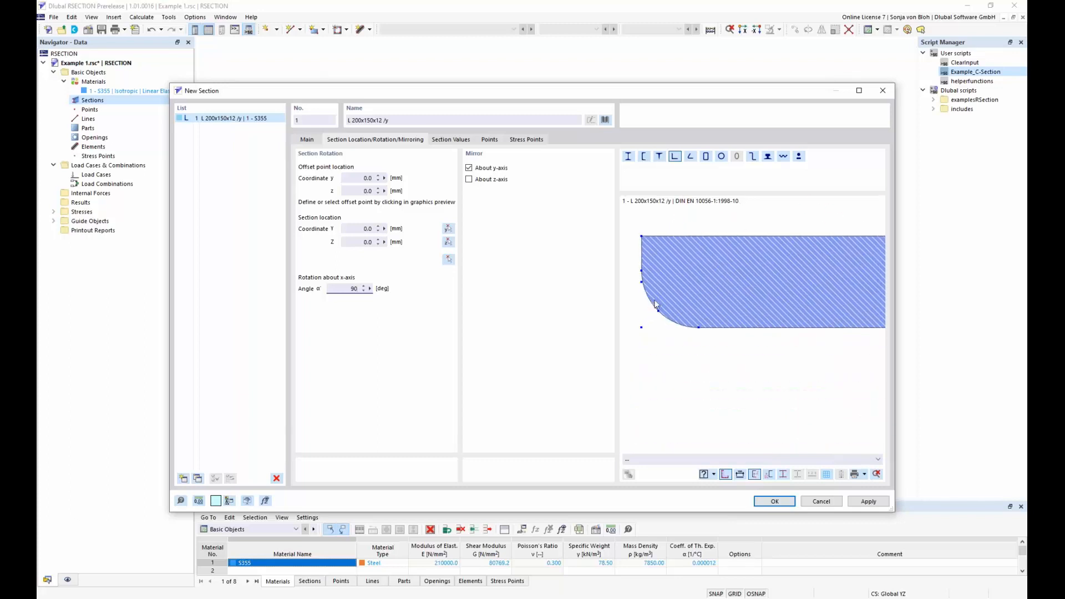
left_click(642, 282)
left_click(354, 177)
left_click(360, 191)
left_click(374, 178)
key("Tab")
key("Tab")
key("Tab")
- Place the section's offset point at the global origin, Y 0.0 and Z 0.0 mm, and create the section
left_click(448, 261)
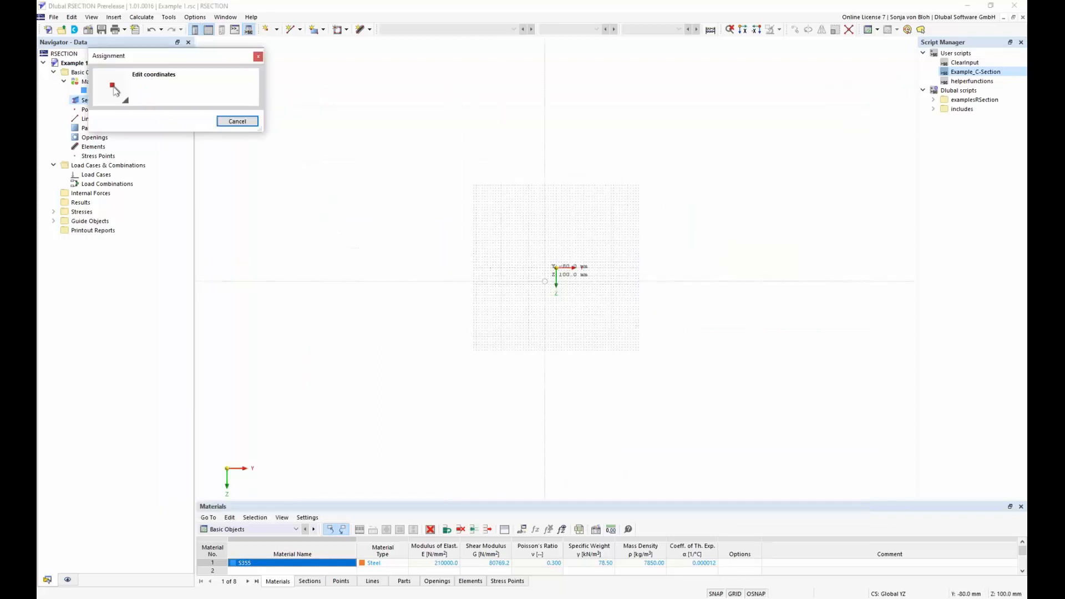
left_click(556, 268)
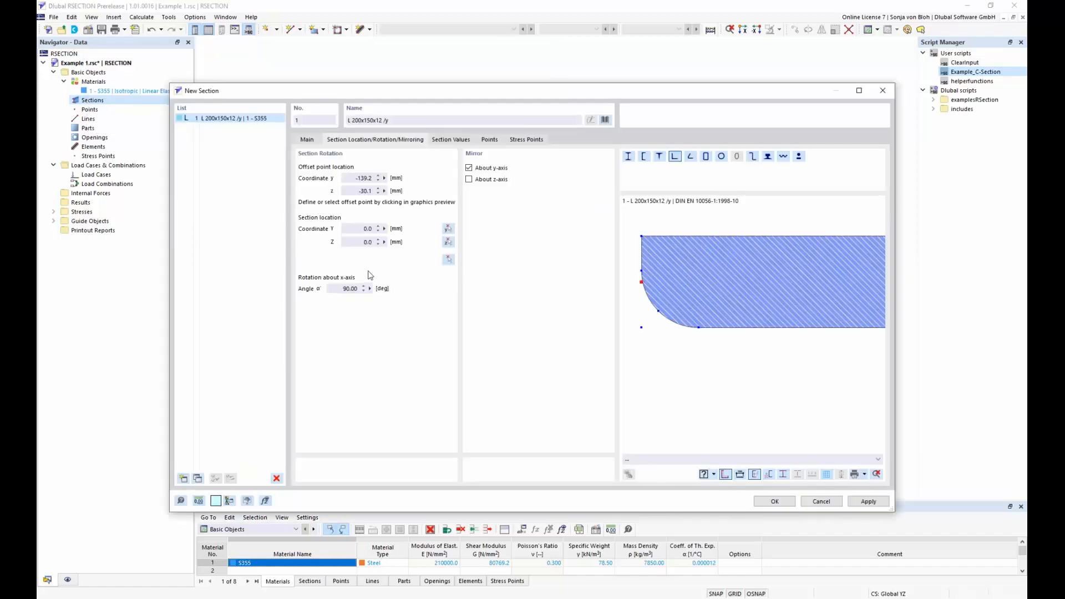
left_click(773, 500)
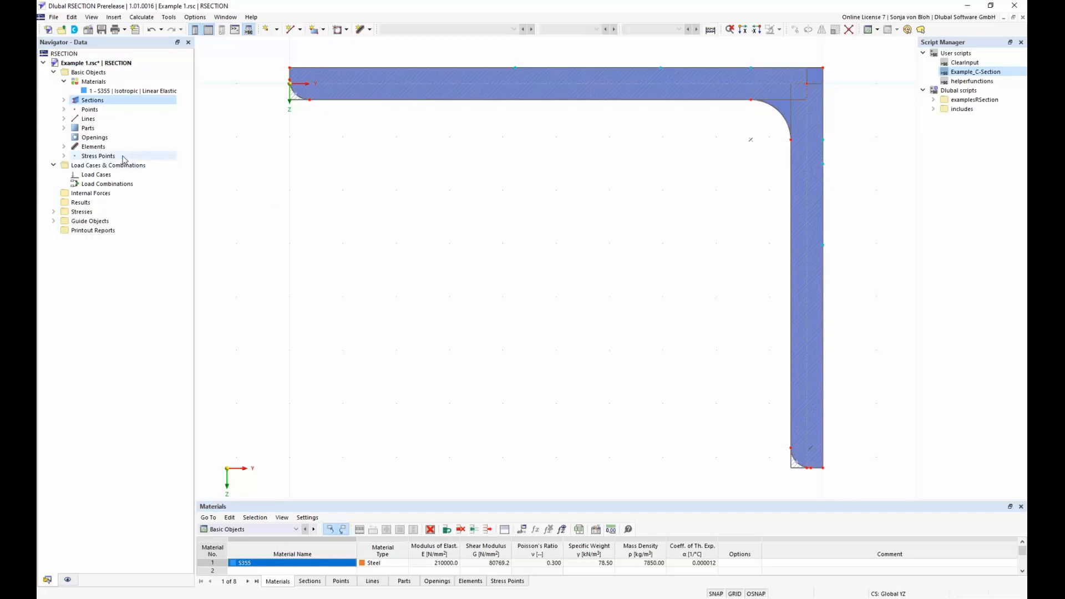
- Highlight element 1 of the angle section in the model data and turn on the display of subpanels
left_click(64, 147)
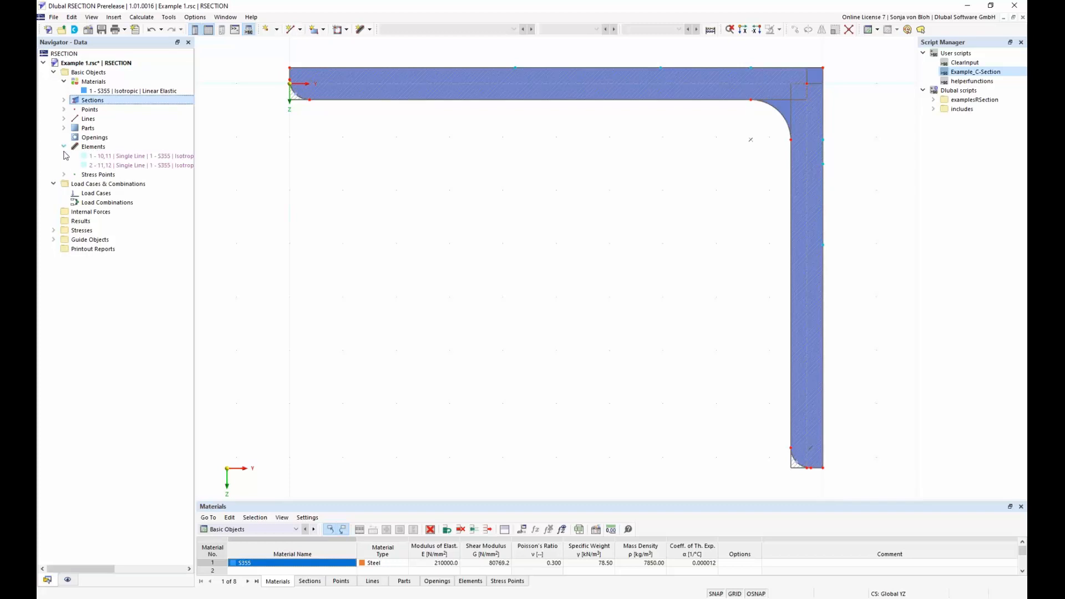
left_click(115, 158)
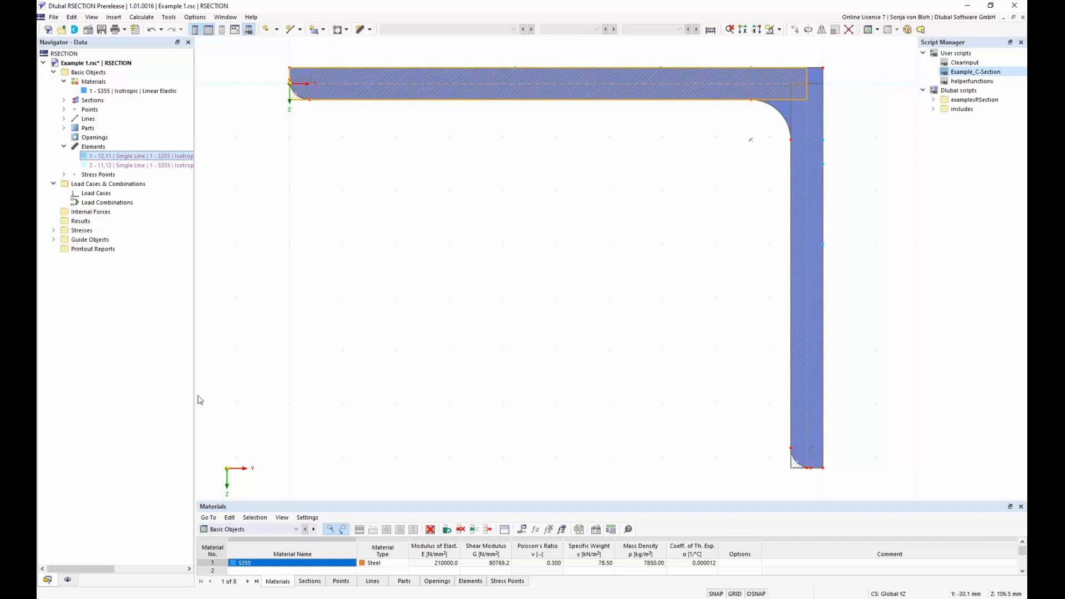
left_click(68, 580)
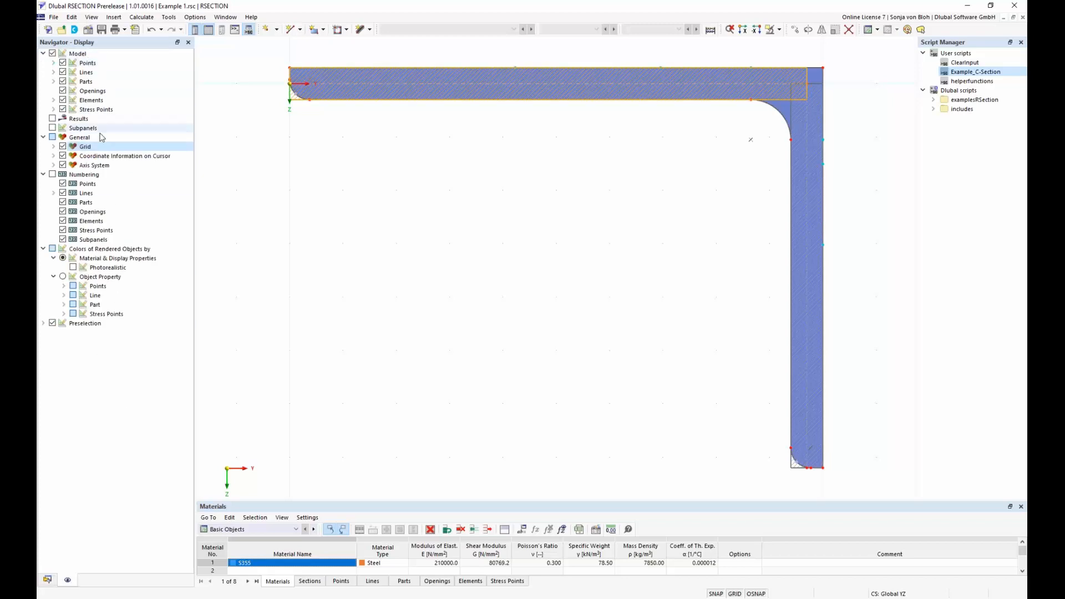
left_click(53, 128)
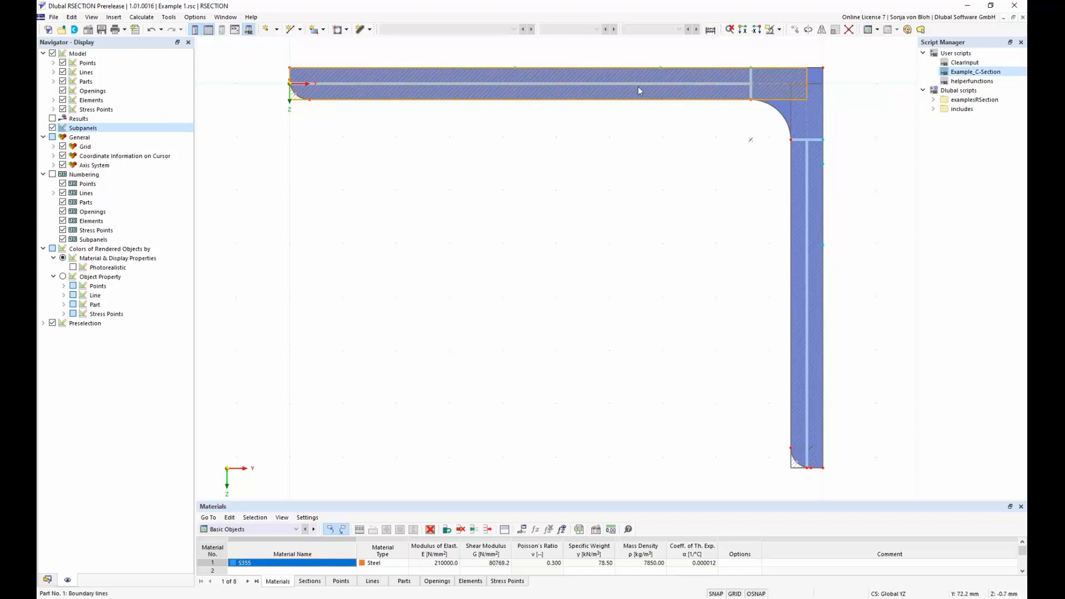
mouse_move(809, 89)
left_click(50, 580)
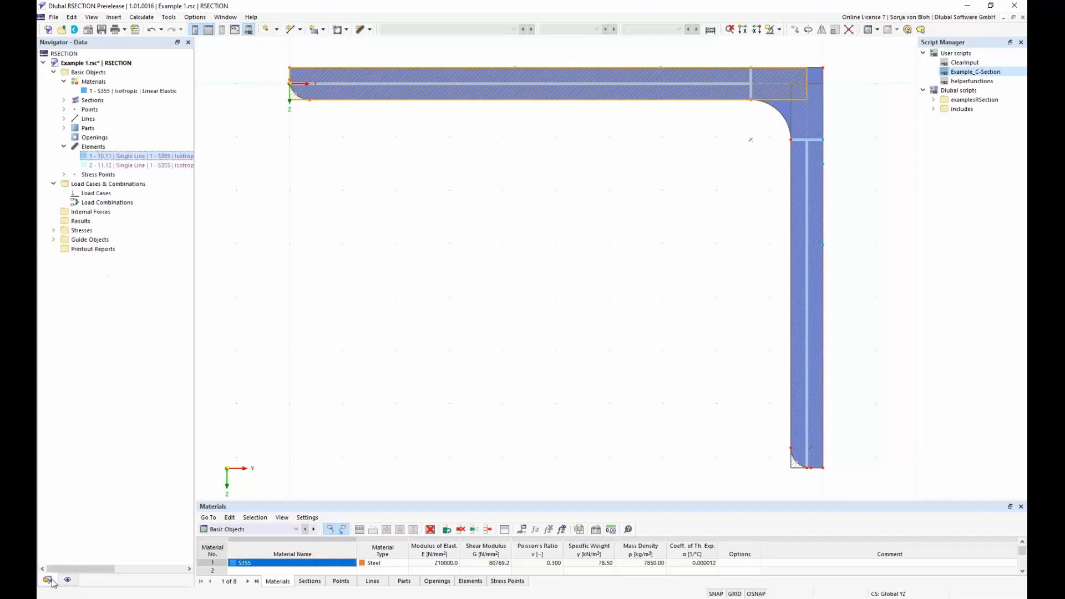
- Highlight part 1 of the angle section and review the section's edit settings without changing them
left_click(64, 147)
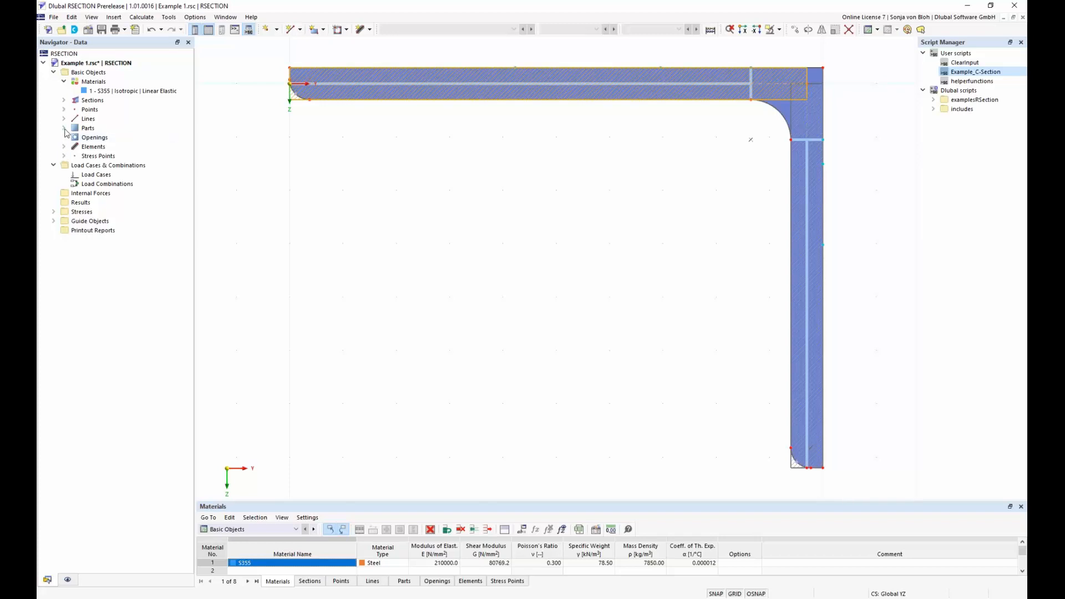
left_click(64, 129)
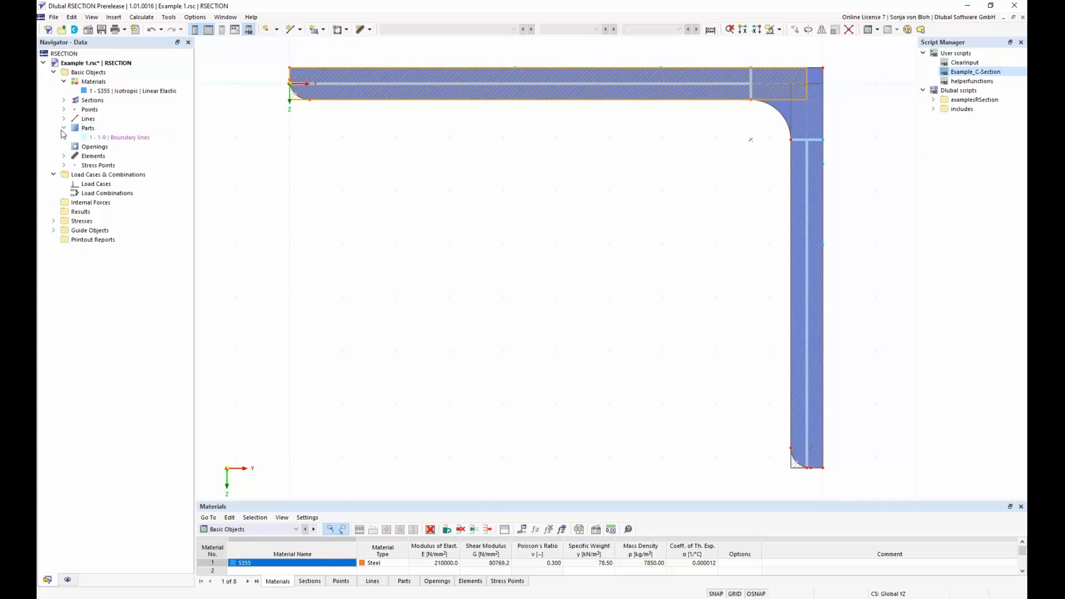
left_click(110, 139)
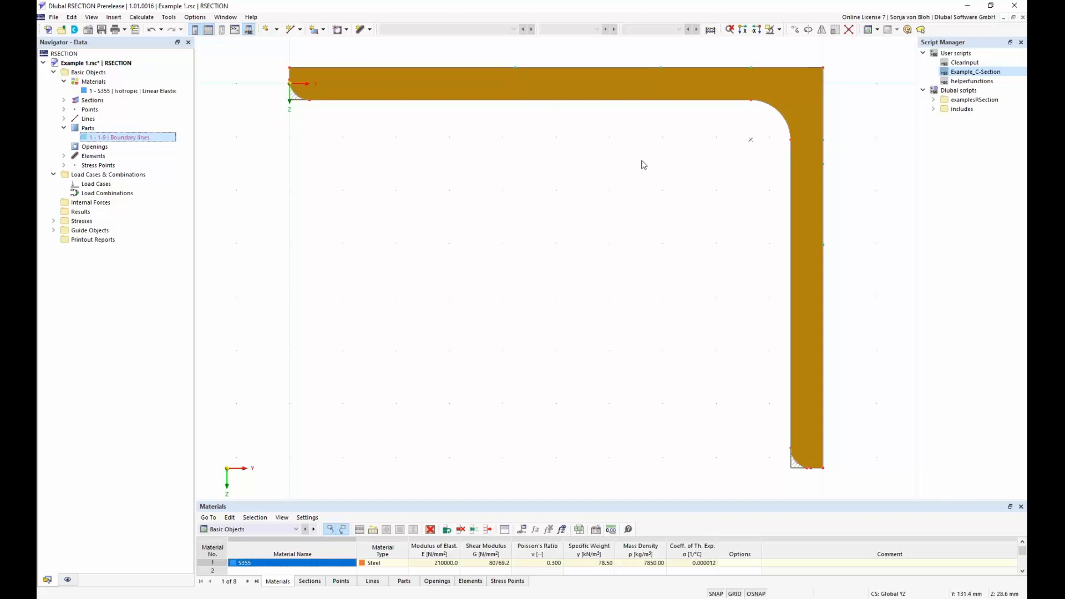
double_click(783, 103)
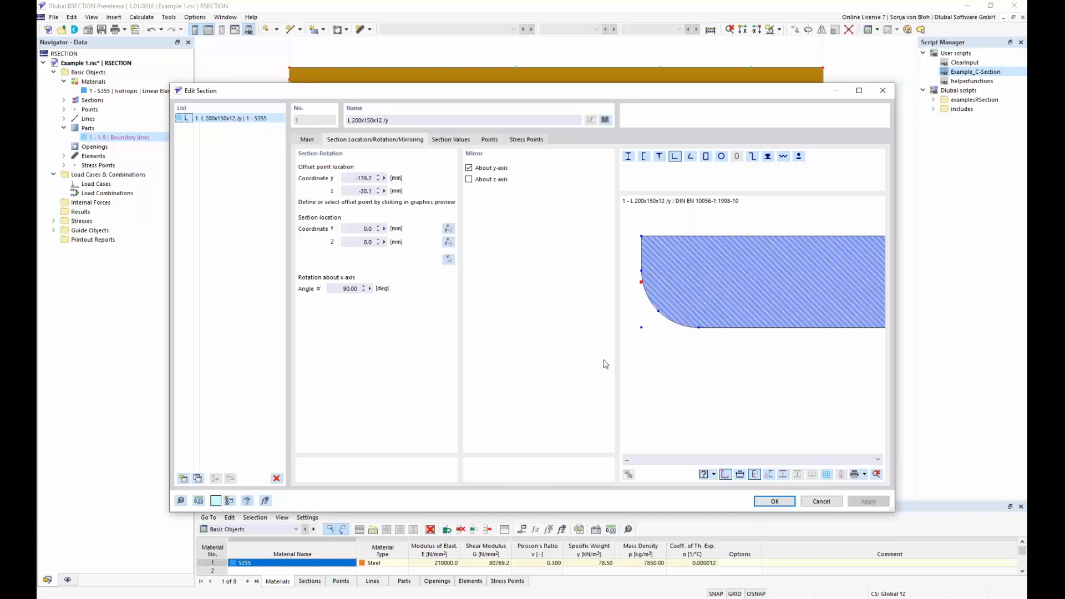
left_click(820, 502)
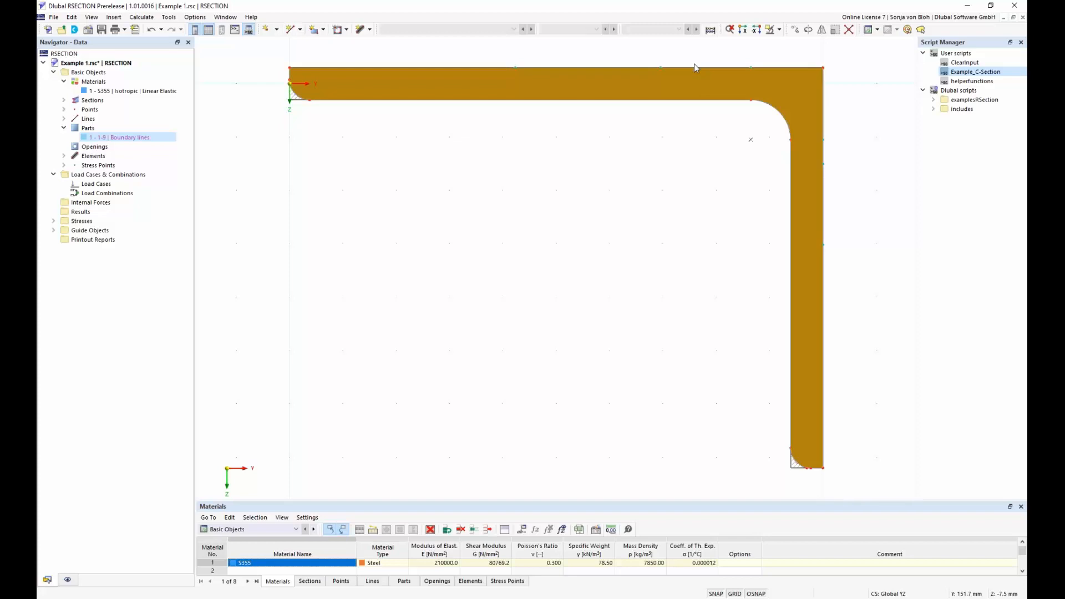
- Convert section 1 into normal geometry
right_click(787, 110)
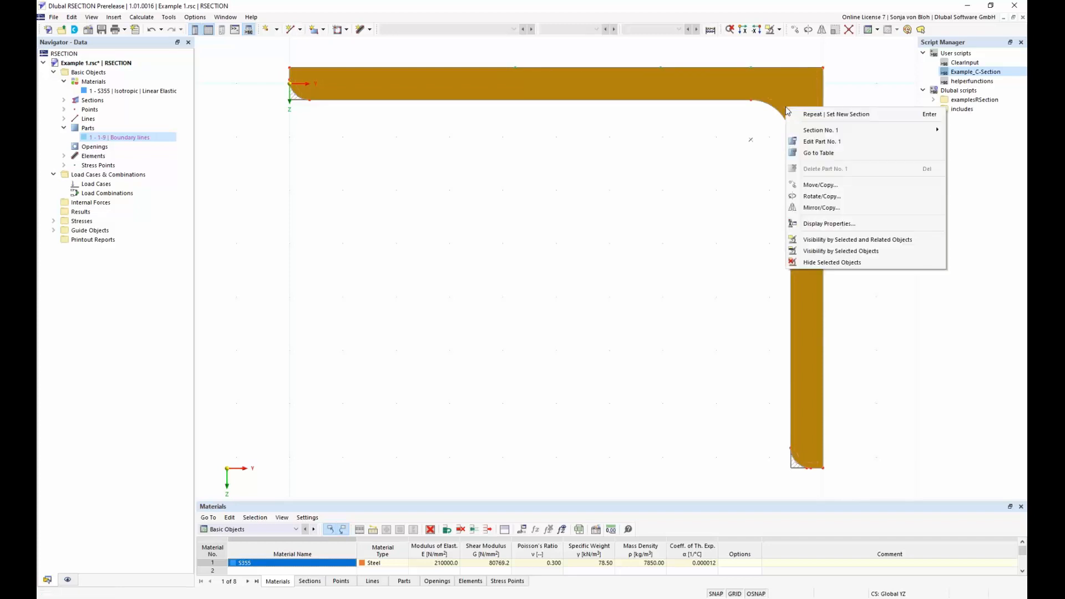
mouse_move(820, 132)
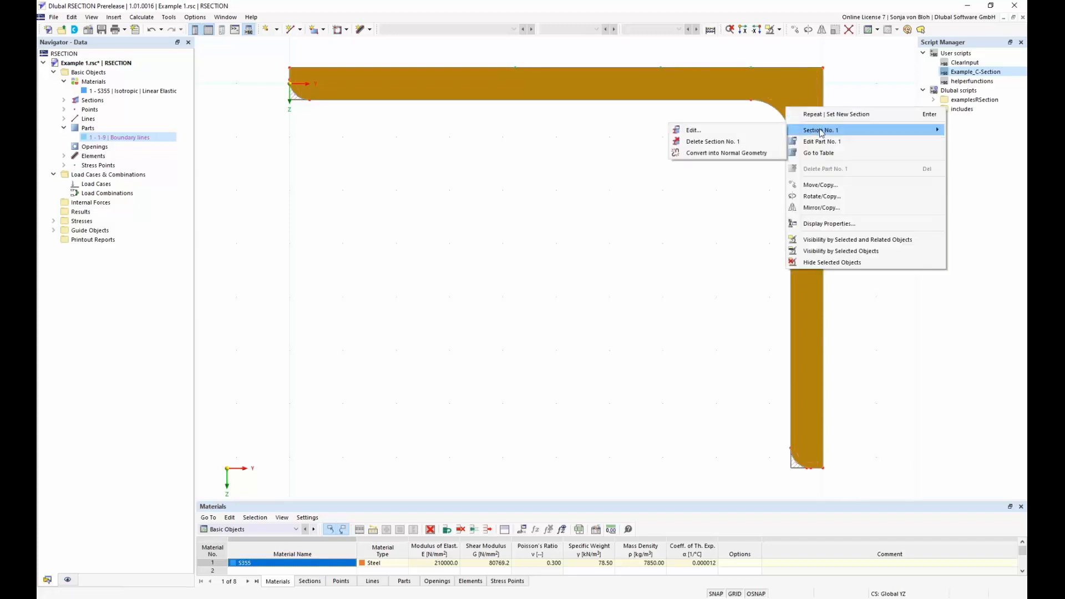
left_click(732, 156)
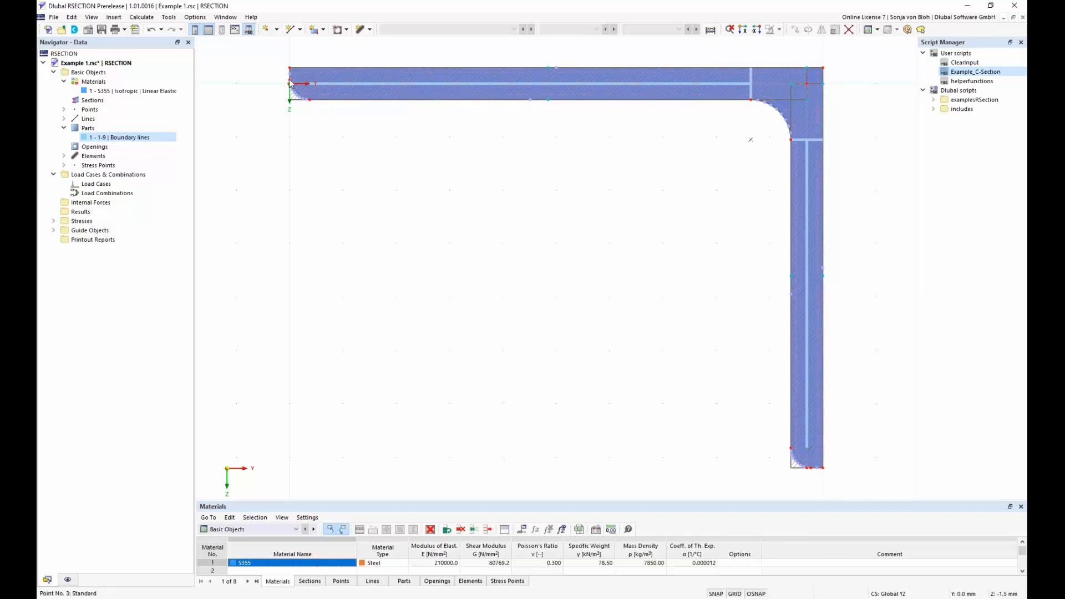
- Delete the part of the converted angle, keeping its elements
left_click(64, 128)
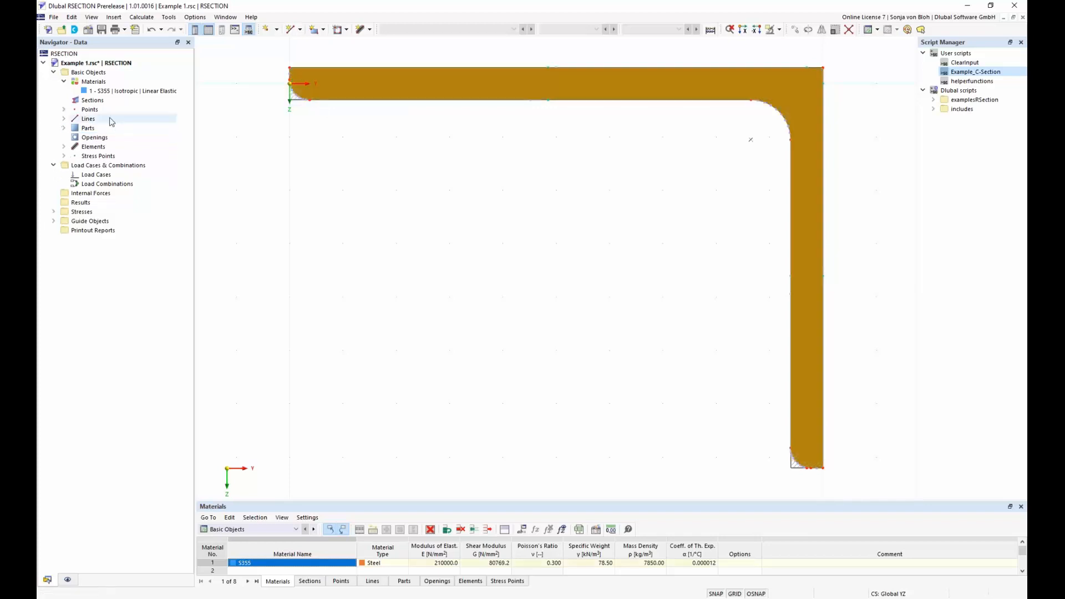
left_click(291, 86)
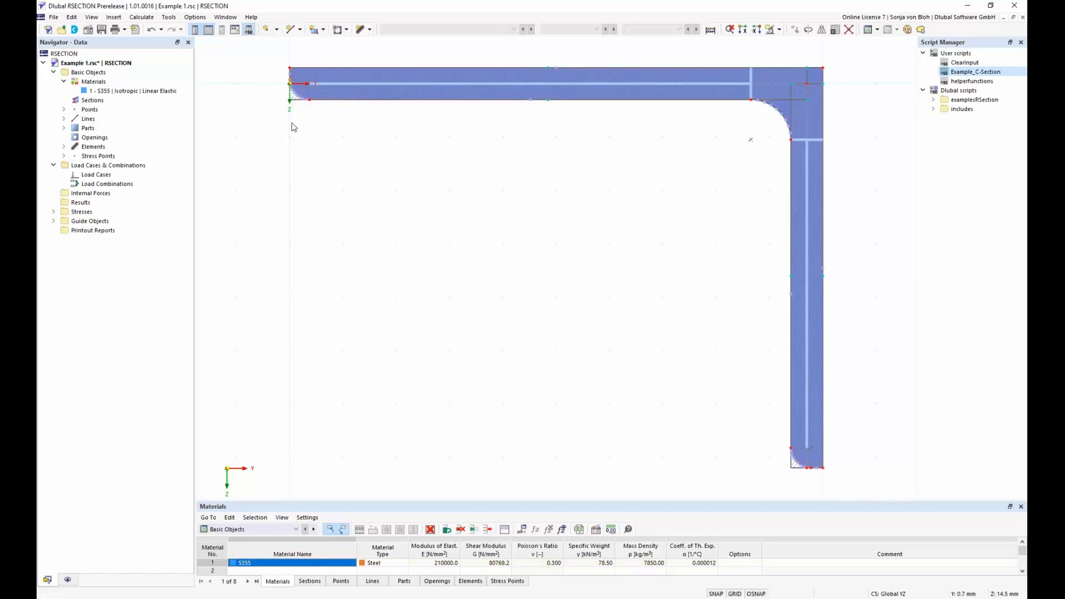
key("Delete")
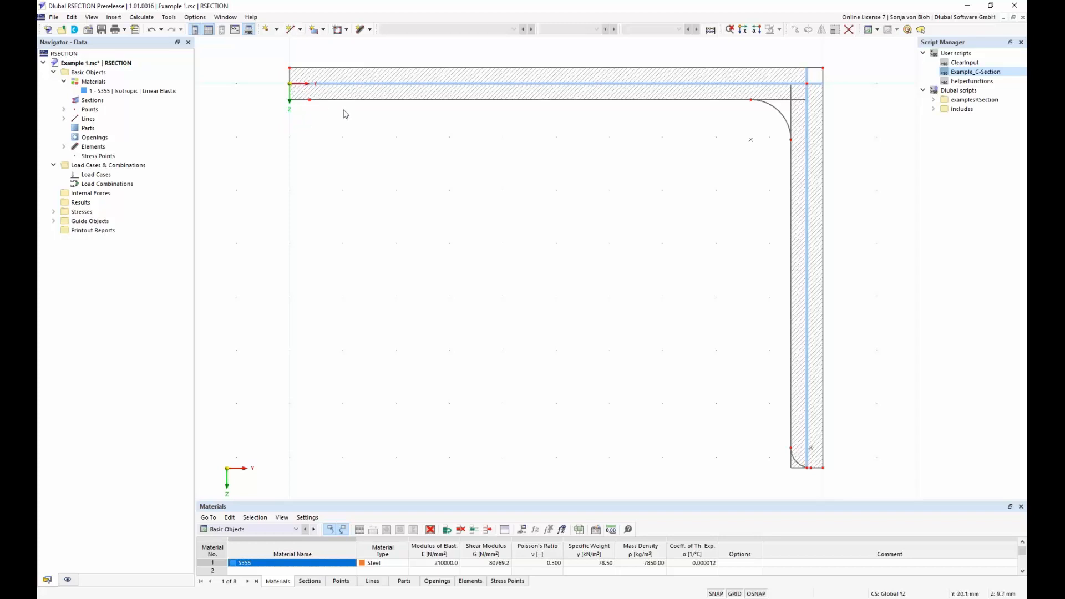
left_click(369, 29)
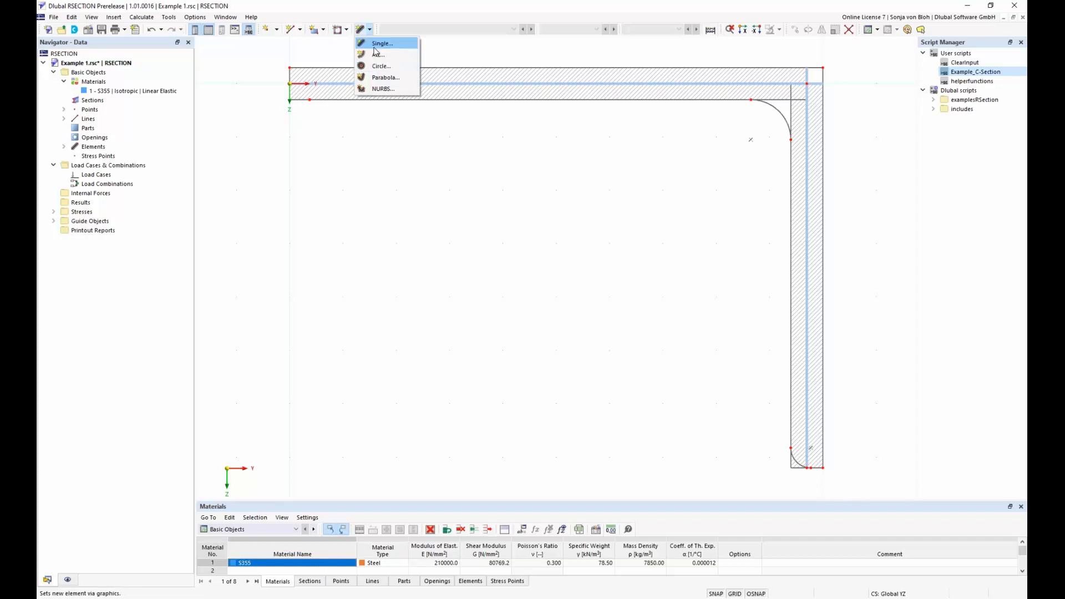
left_click(301, 209)
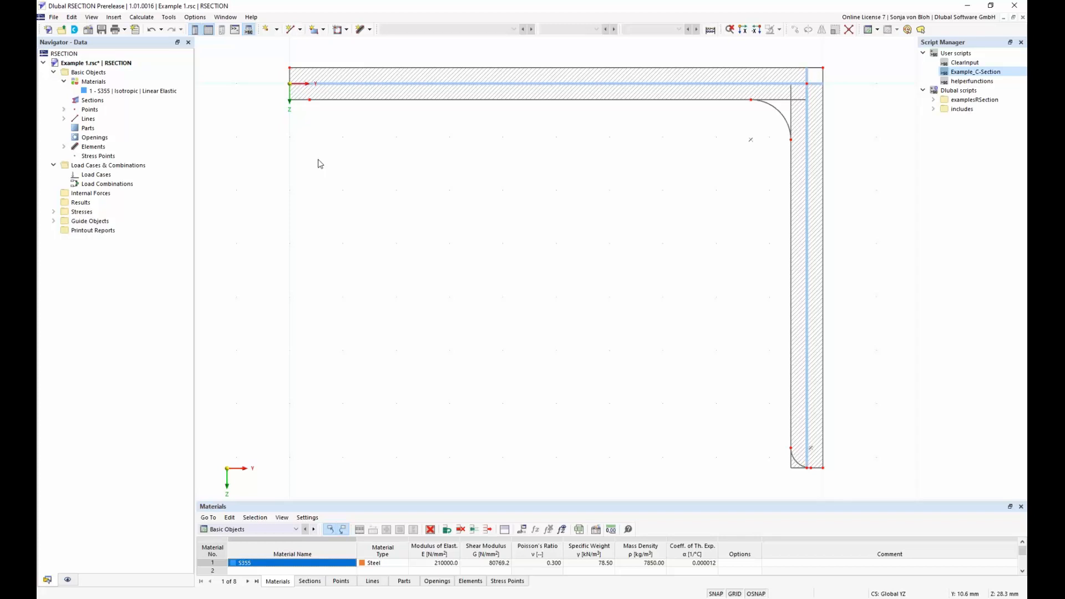
- Create a horizontal single-line element 200 mm long and 12 mm thick, extending in the negative Y direction from the origin
left_click(371, 30)
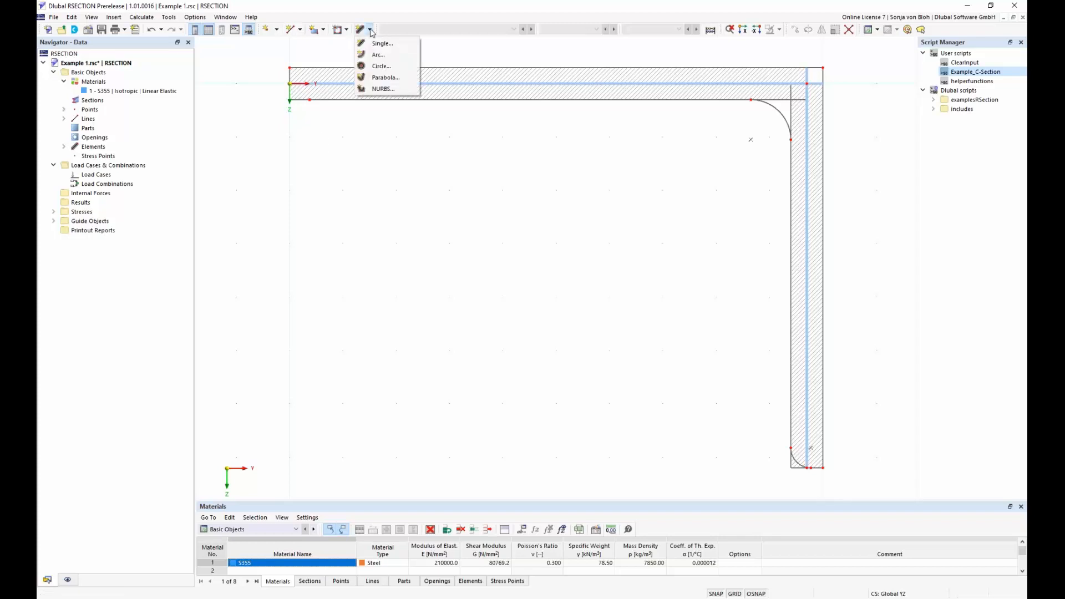
left_click(386, 46)
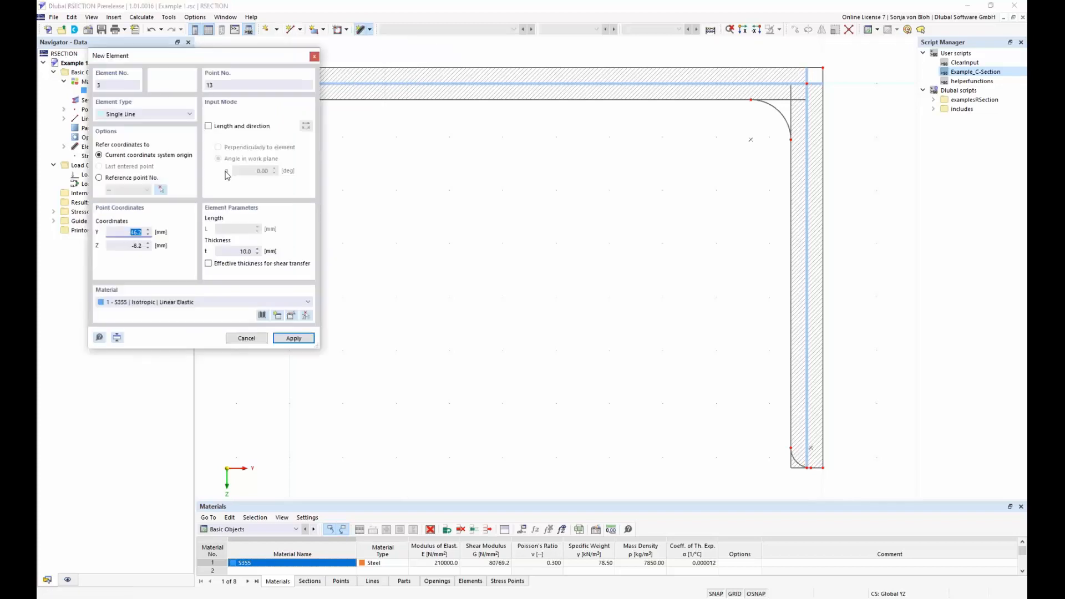
left_click(209, 126)
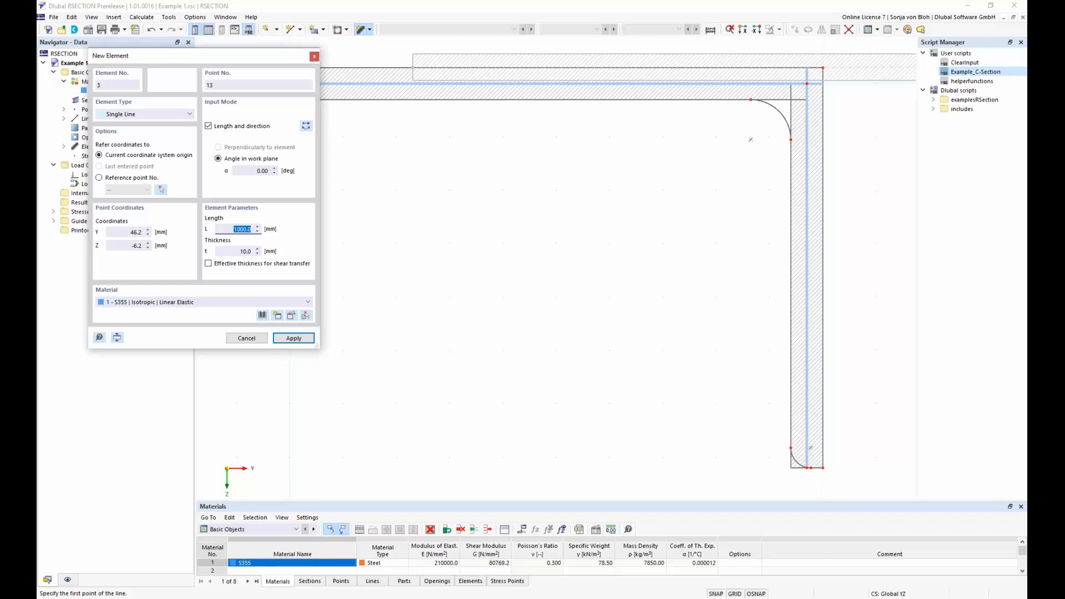
type("200")
key("Tab")
type("12")
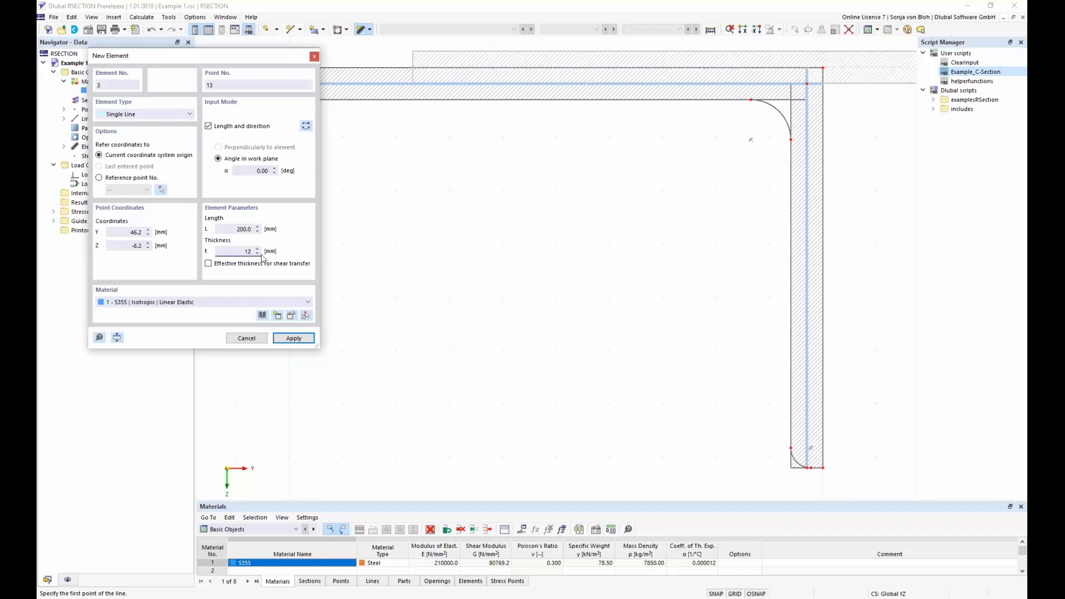
left_click_drag(252, 56, 193, 162)
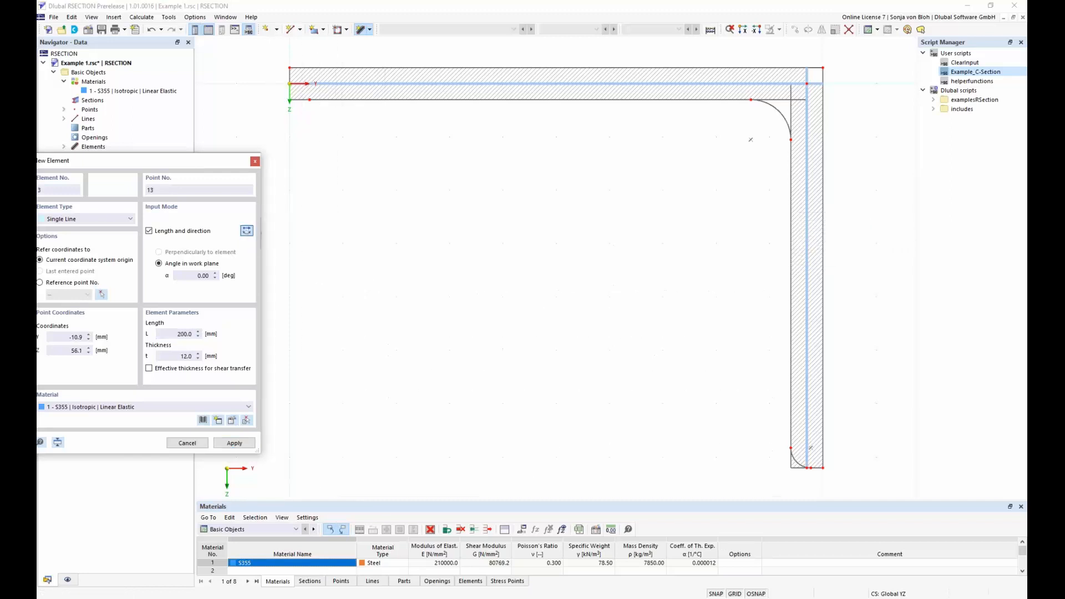
scroll(357, 207, "down", 2)
middle_click_drag(388, 212, 581, 321)
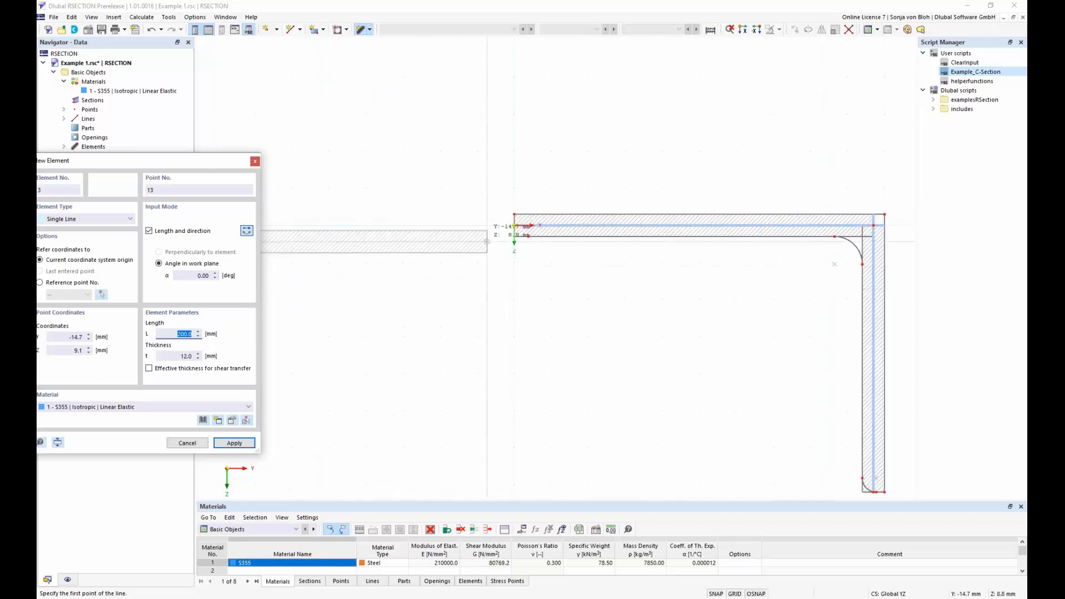
scroll(515, 216, "up", 3)
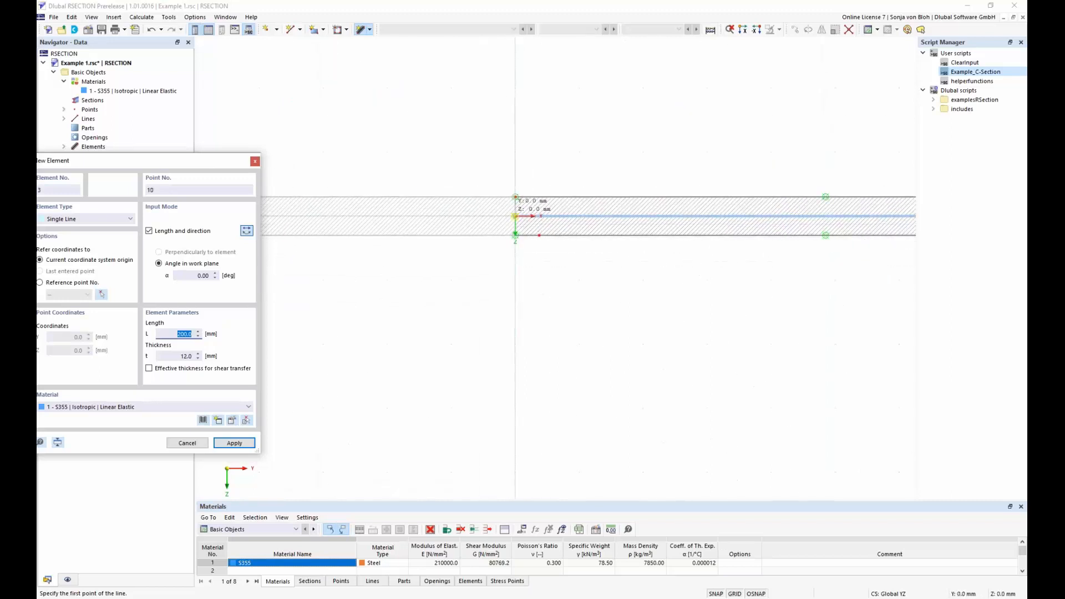
left_click(515, 216)
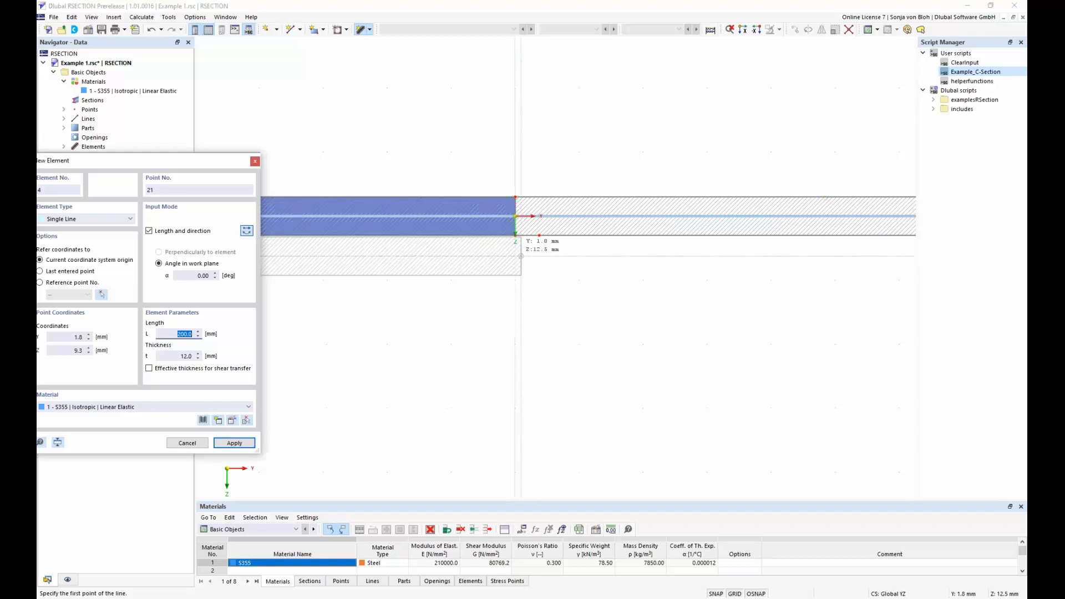
- Create a vertical single-line element 400 mm long and 10 mm thick at a 90° angle, running down from the origin
left_click_drag(186, 165, 357, 149)
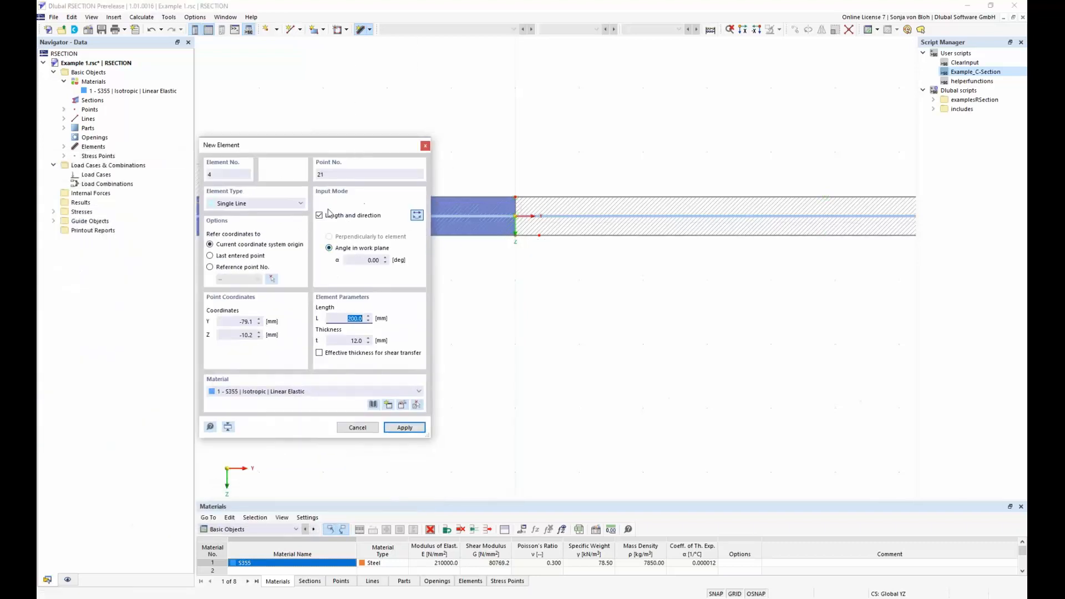
left_click(369, 260)
type("90")
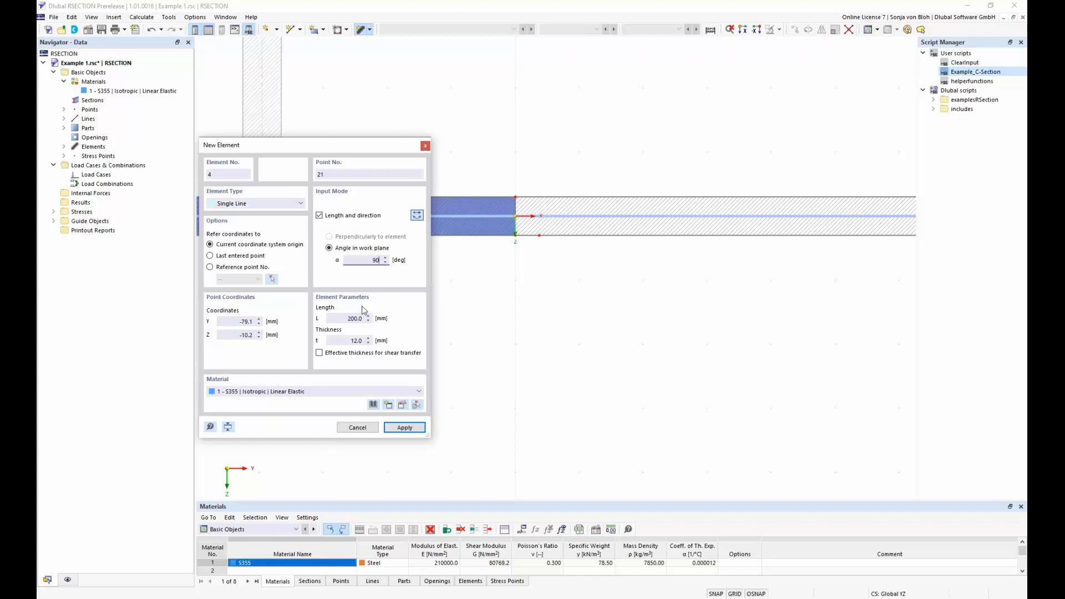
left_click(344, 318)
type("400")
left_click(350, 340)
type("10")
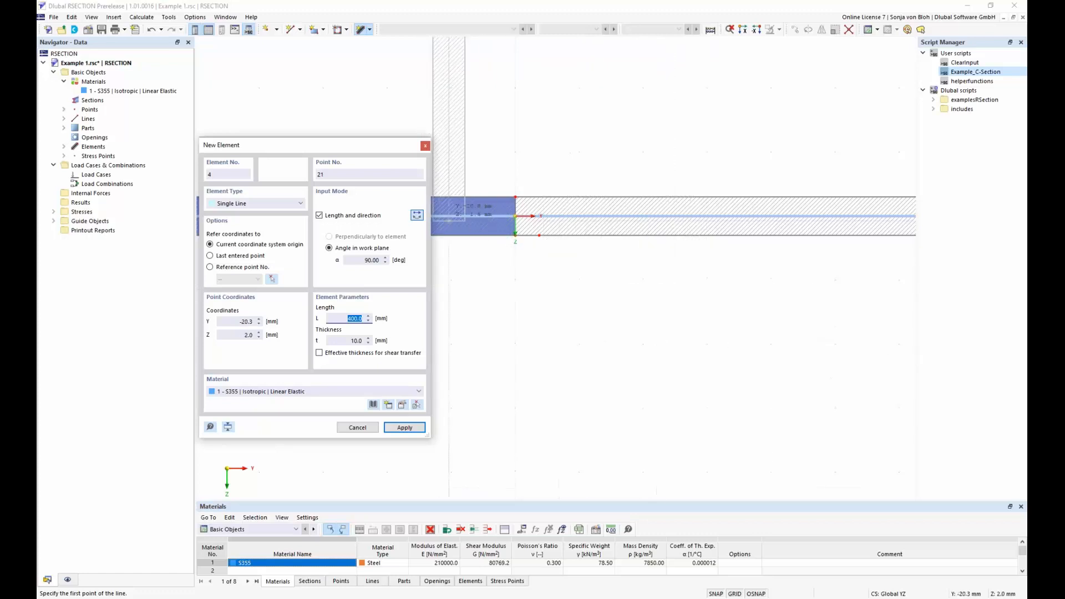
left_click(417, 216)
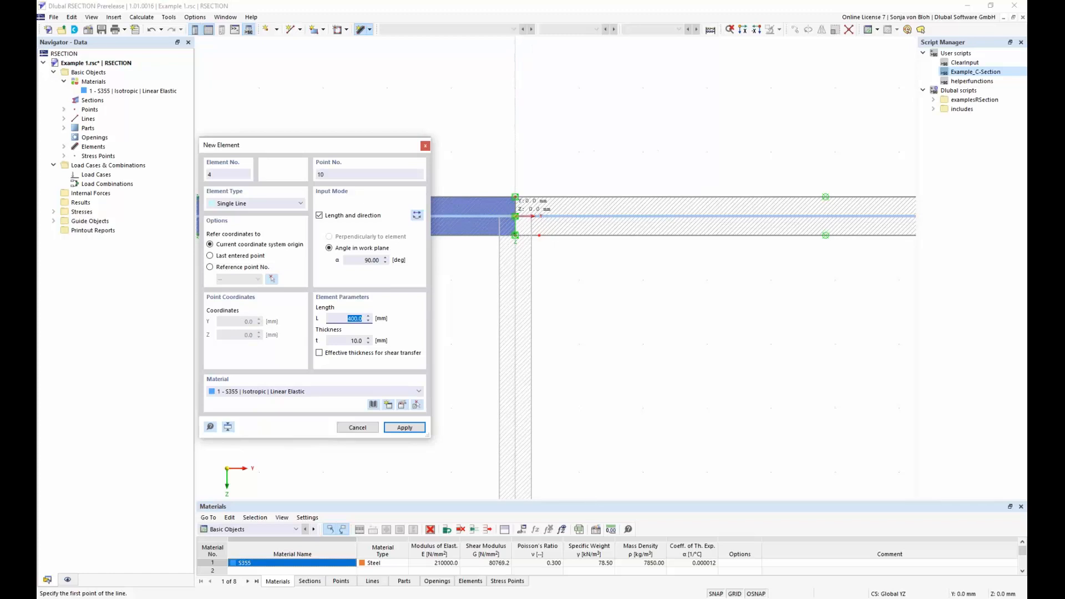
left_click(515, 216)
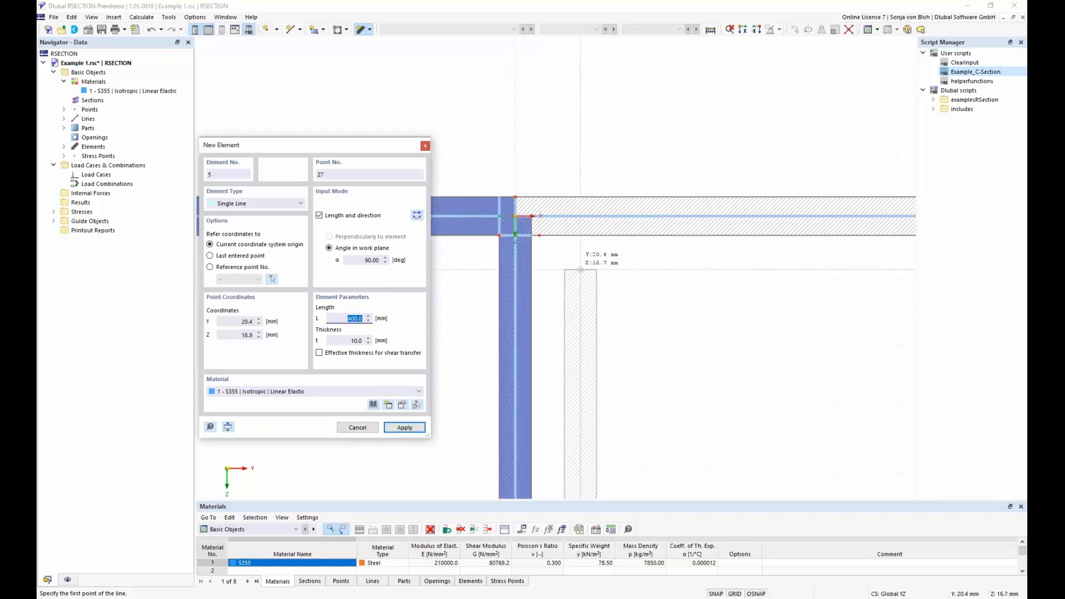
key("Escape")
- Turn off the display of subpanels in the model
scroll(579, 253, "down", 3)
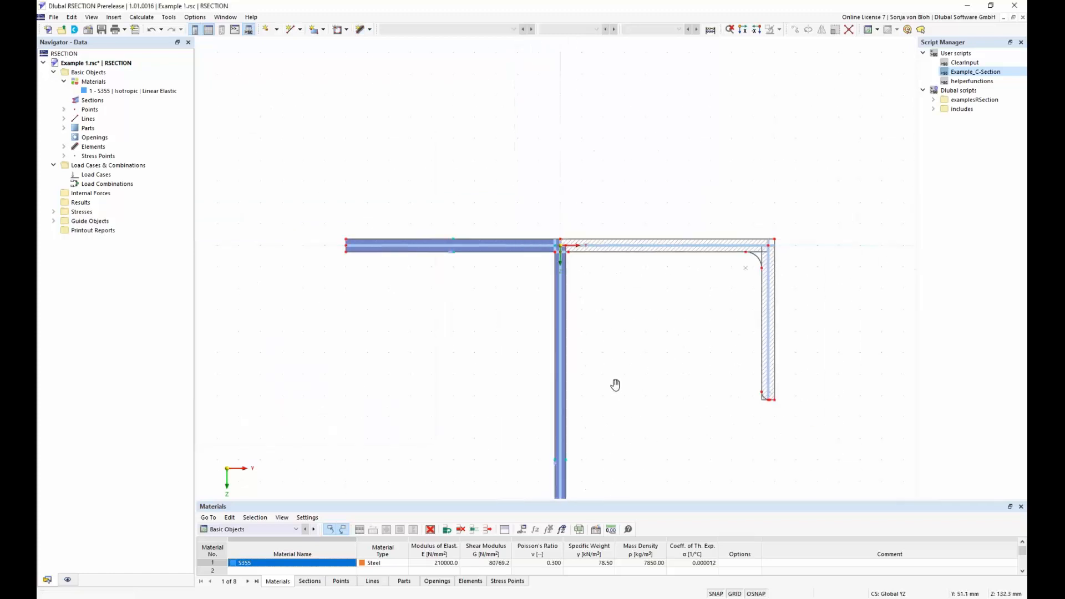
middle_click_drag(614, 383, 587, 279)
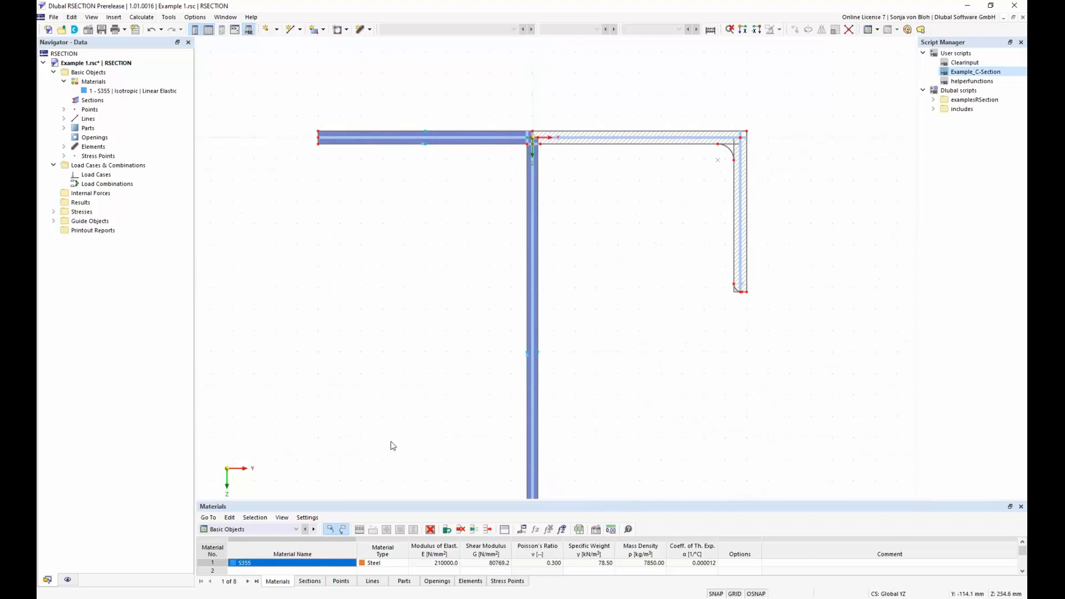
left_click(68, 580)
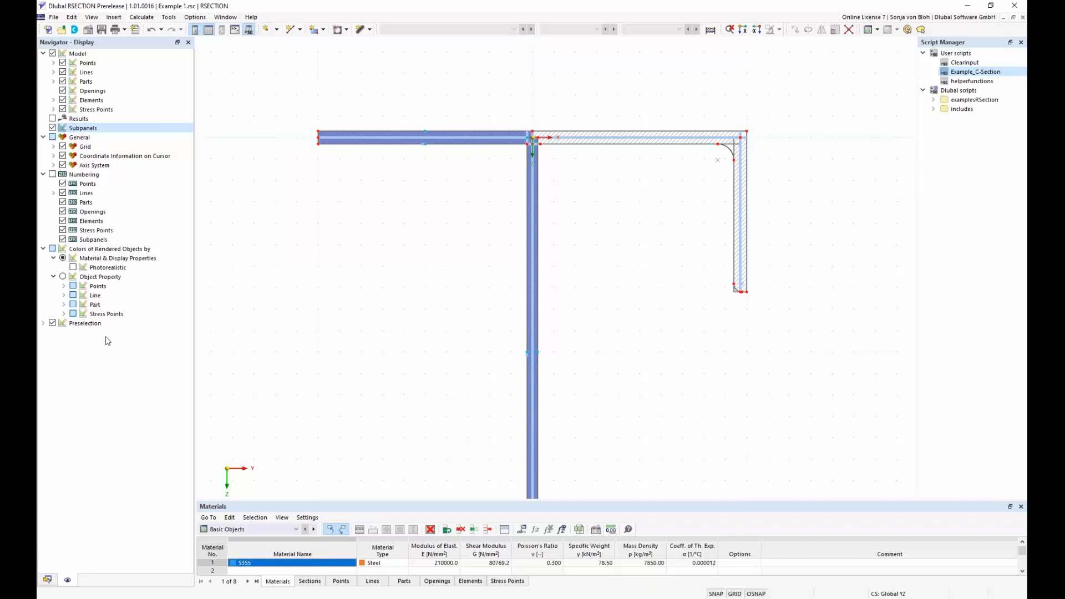
left_click(53, 128)
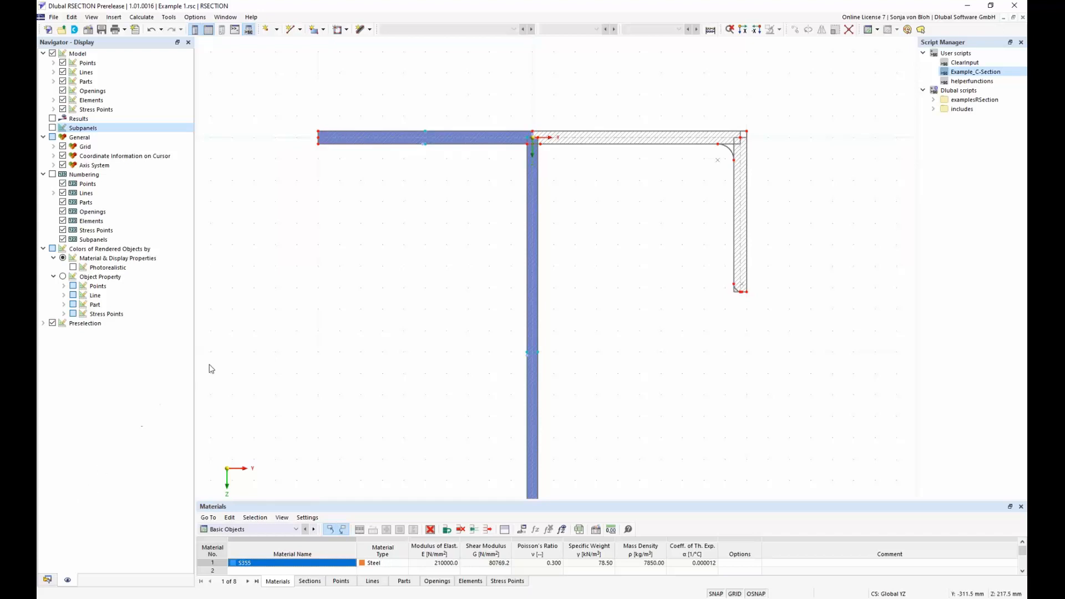
- Delete the two short lines at the origin where the horizontal and vertical elements meet
scroll(530, 136, "up", 3)
left_click_drag(506, 113, 573, 176)
scroll(538, 142, "up", 4)
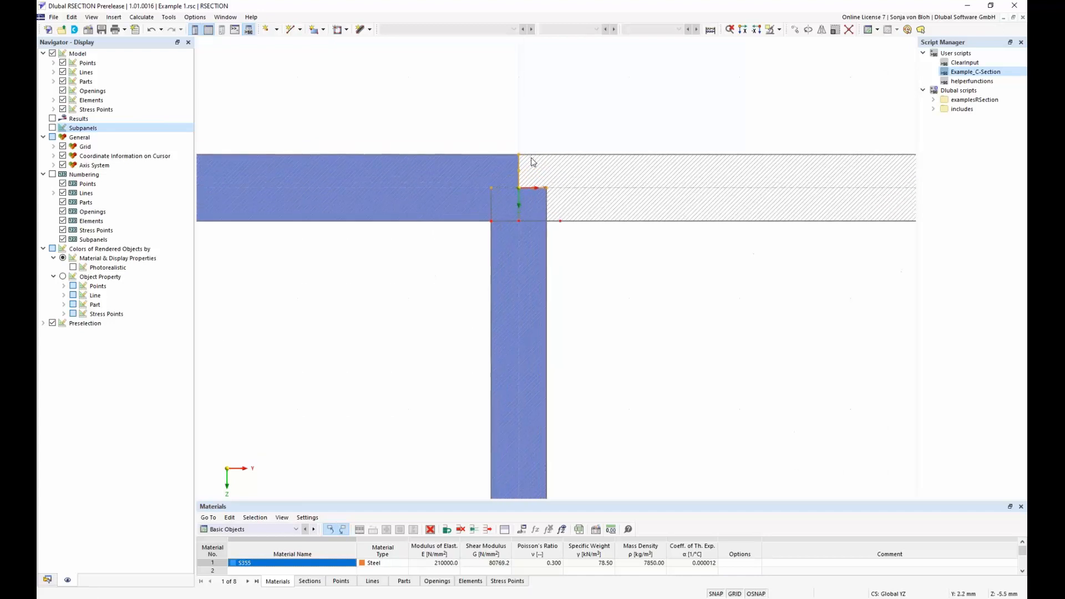
right_click(516, 164)
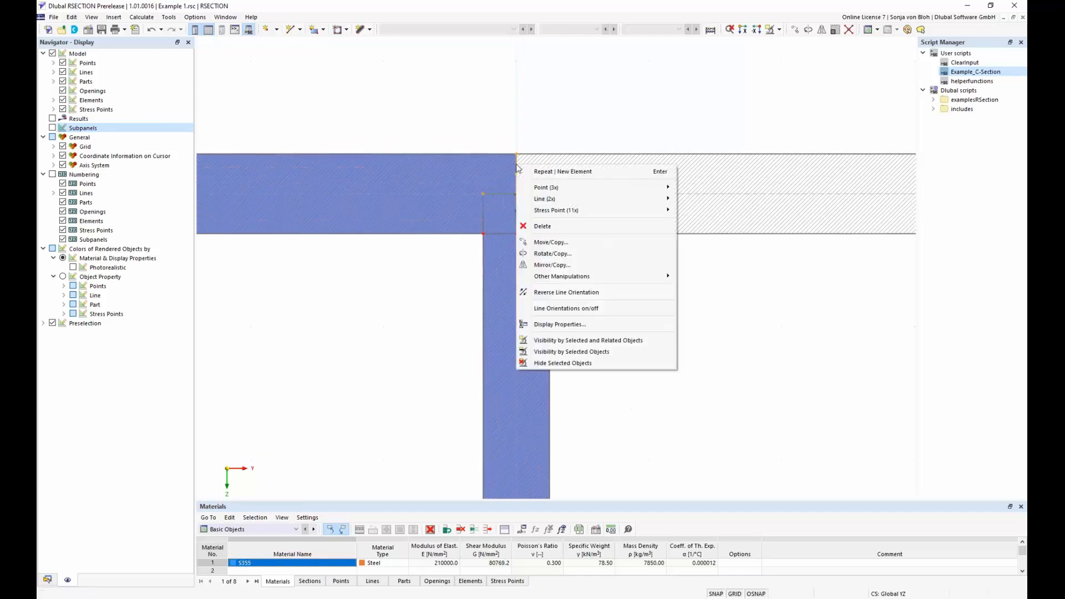
mouse_move(673, 199)
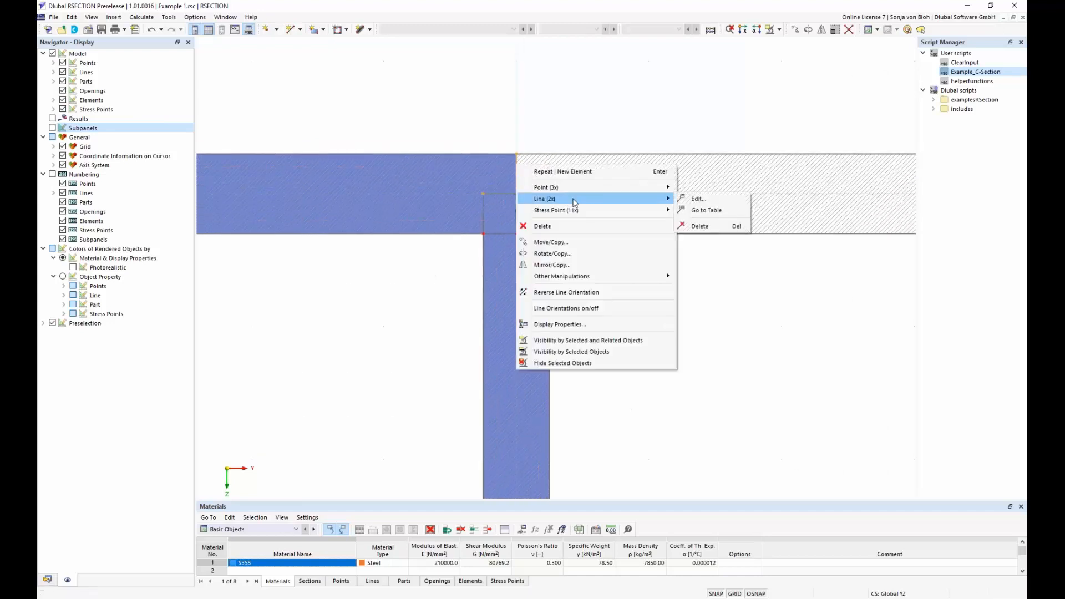
left_click(710, 226)
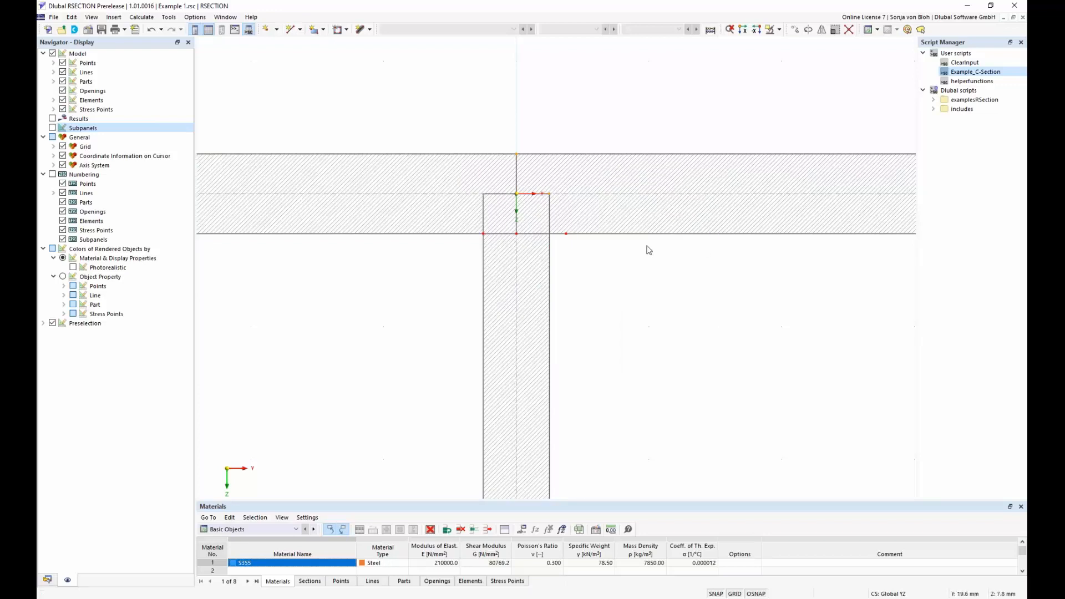
- Set up an angled corner of type Edge and Angle with an edge length of 6*sqrt(2) mm and a 45° angle
scroll(606, 237, "down", 2)
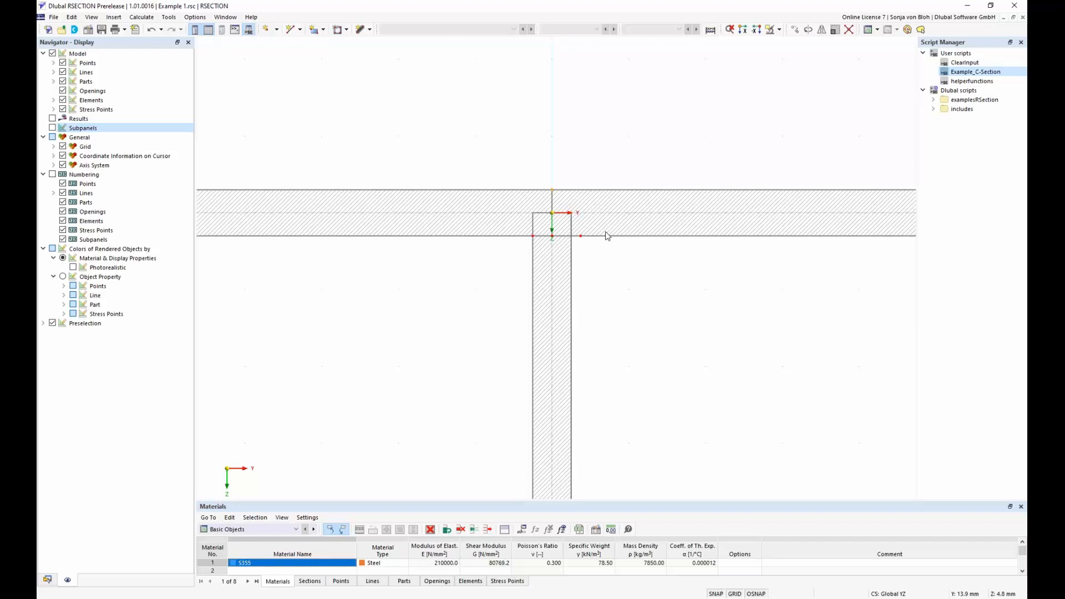
left_click(300, 32)
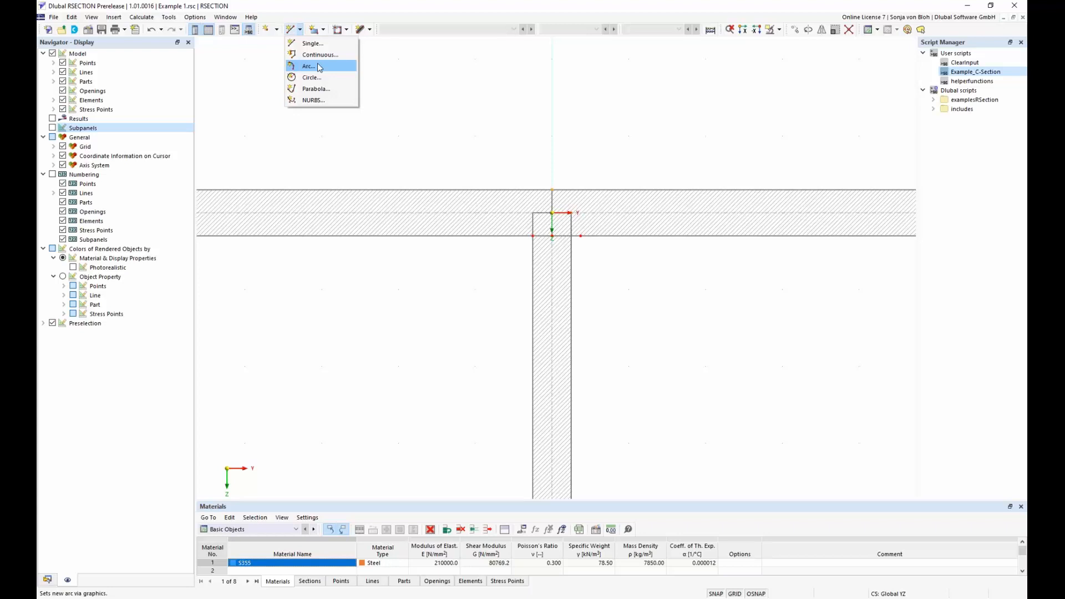
left_click(169, 18)
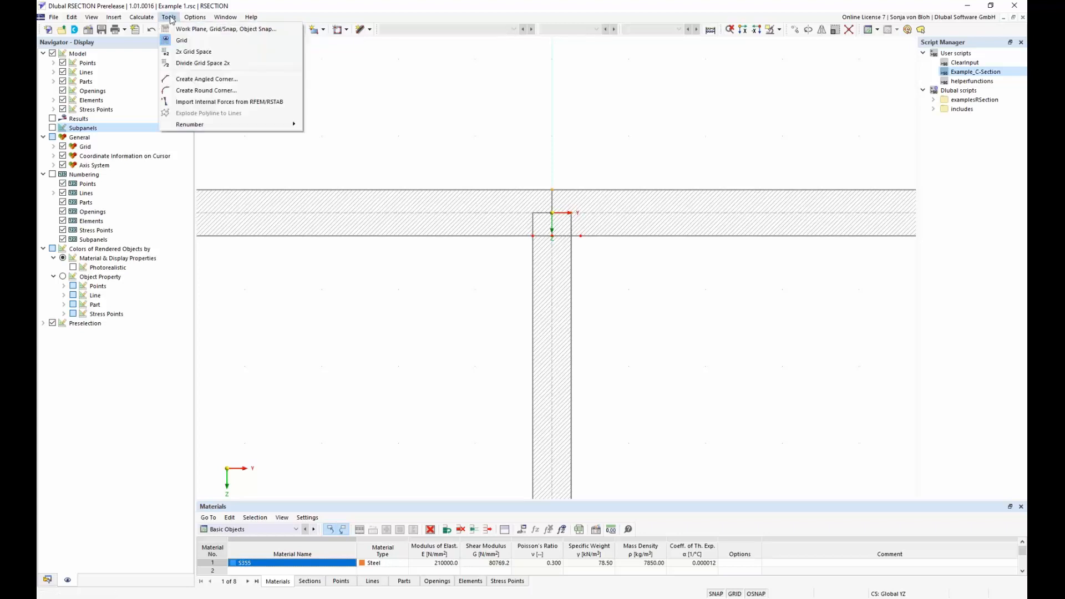
left_click(201, 82)
left_click_drag(220, 52, 246, 140)
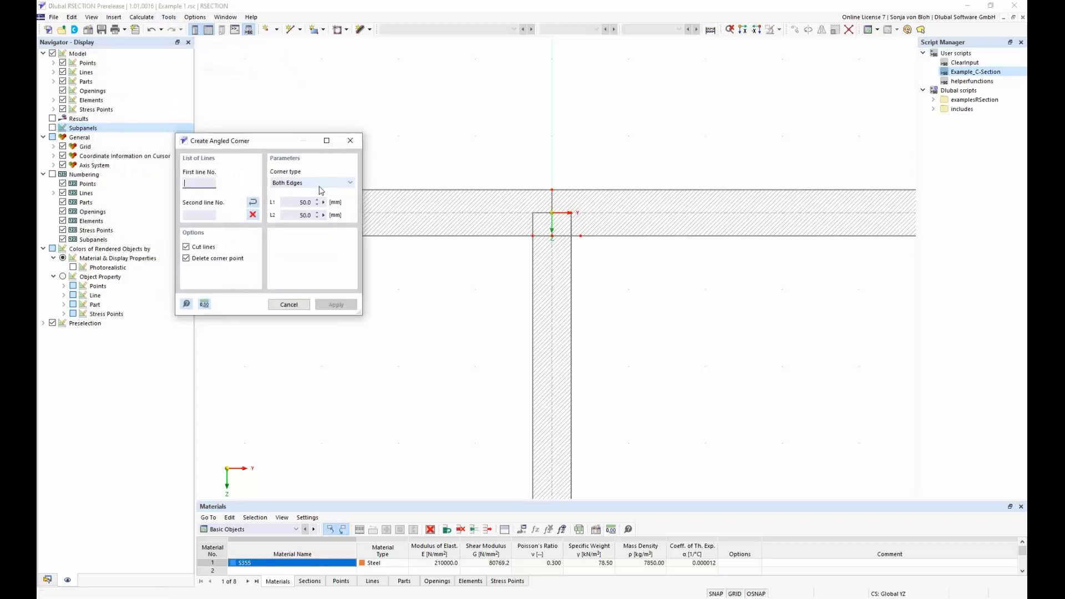
left_click(346, 184)
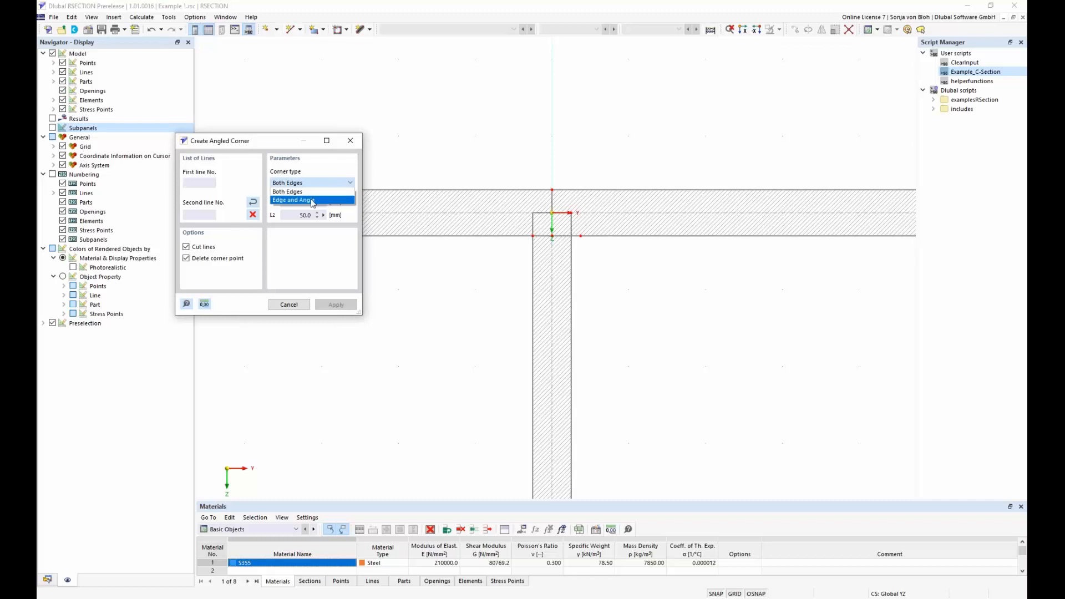
left_click(313, 201)
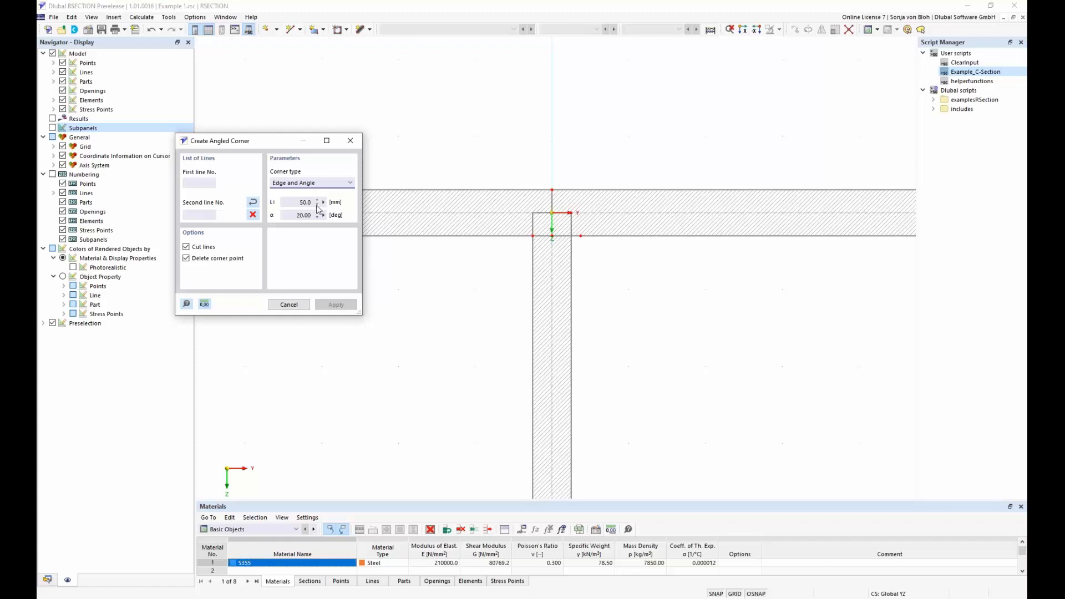
left_click_drag(294, 202, 324, 203)
type("6*sqrt(2)mm")
key("Tab")
type("45")
- Create angled corners between the underside of the horizontal elements and both edges of the vertical element
left_click(658, 235)
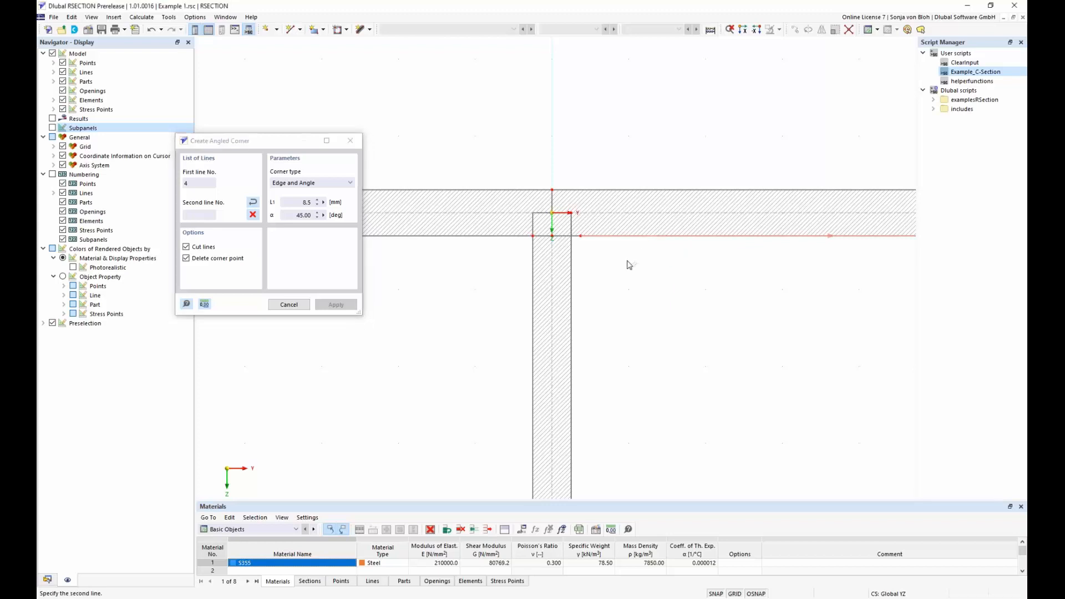
left_click(571, 272)
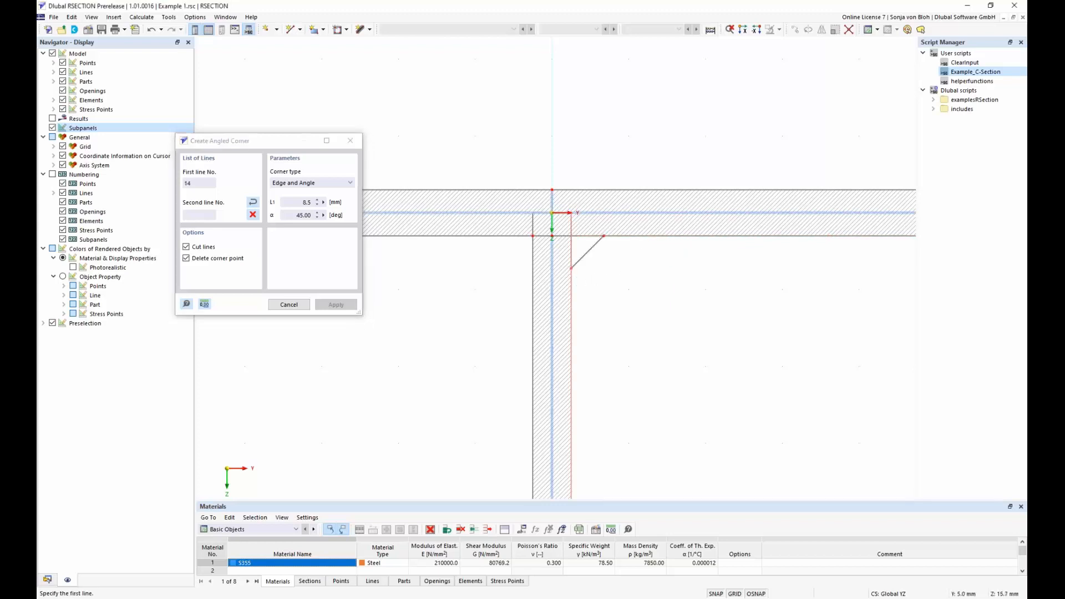
left_click(488, 235)
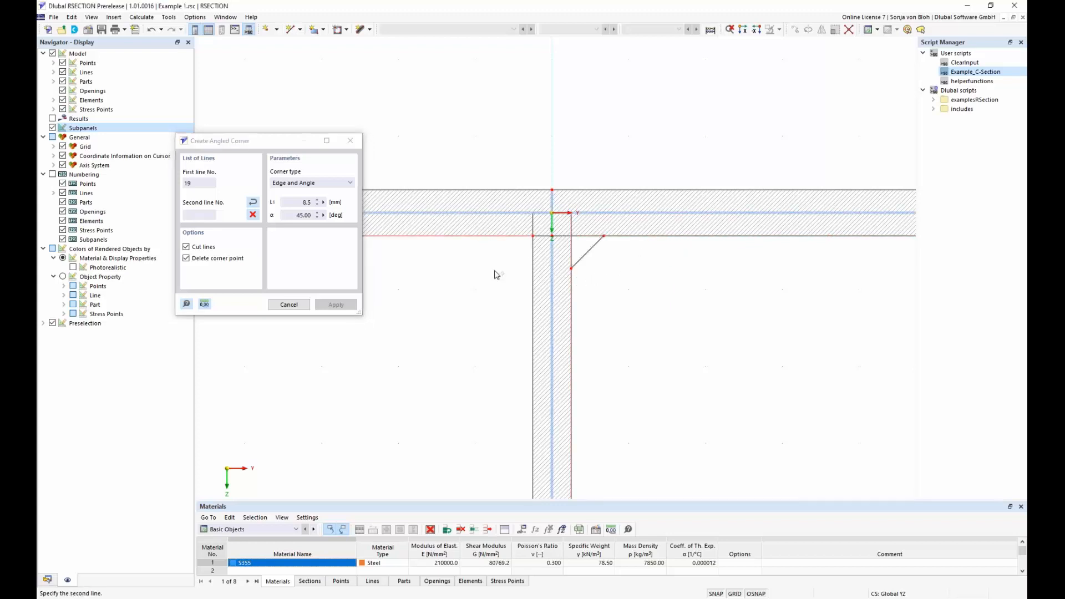
left_click(531, 300)
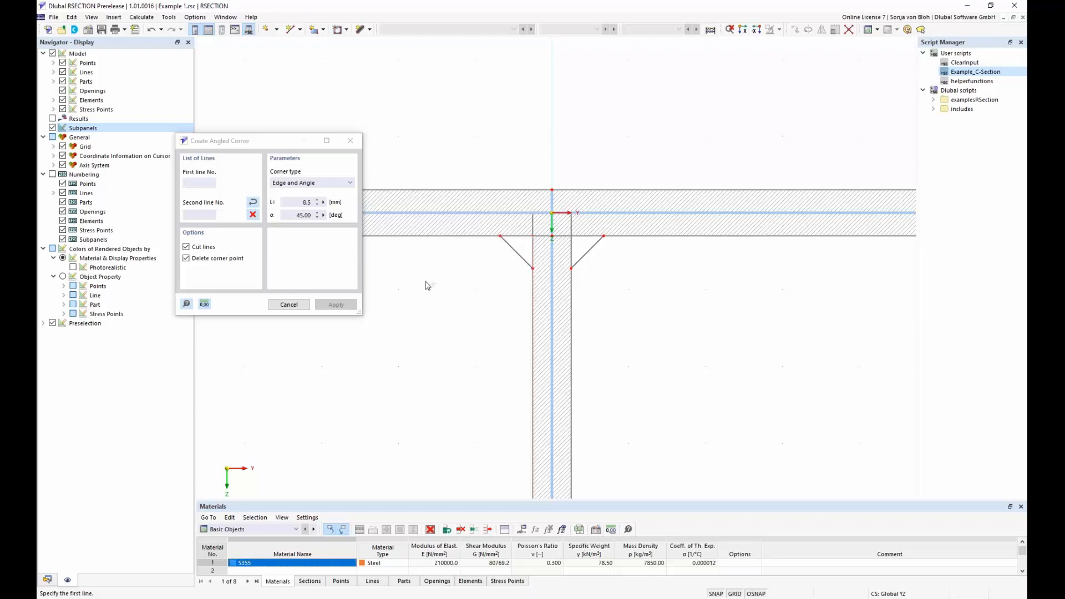
key("Escape")
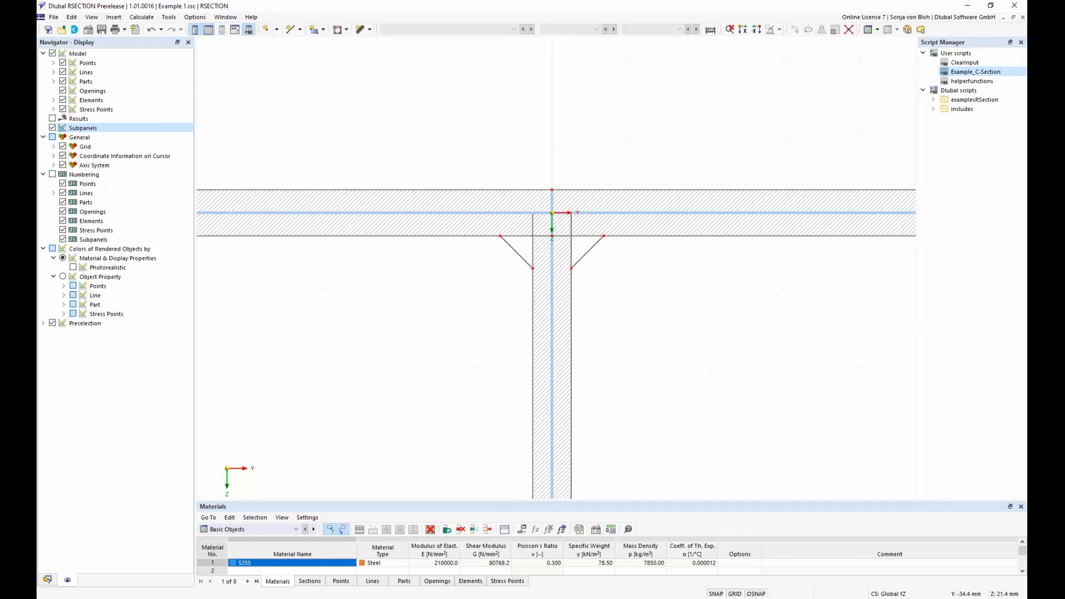
- Bring the whole cross-section into view and show the model data tree again
scroll(425, 293, "down", 5)
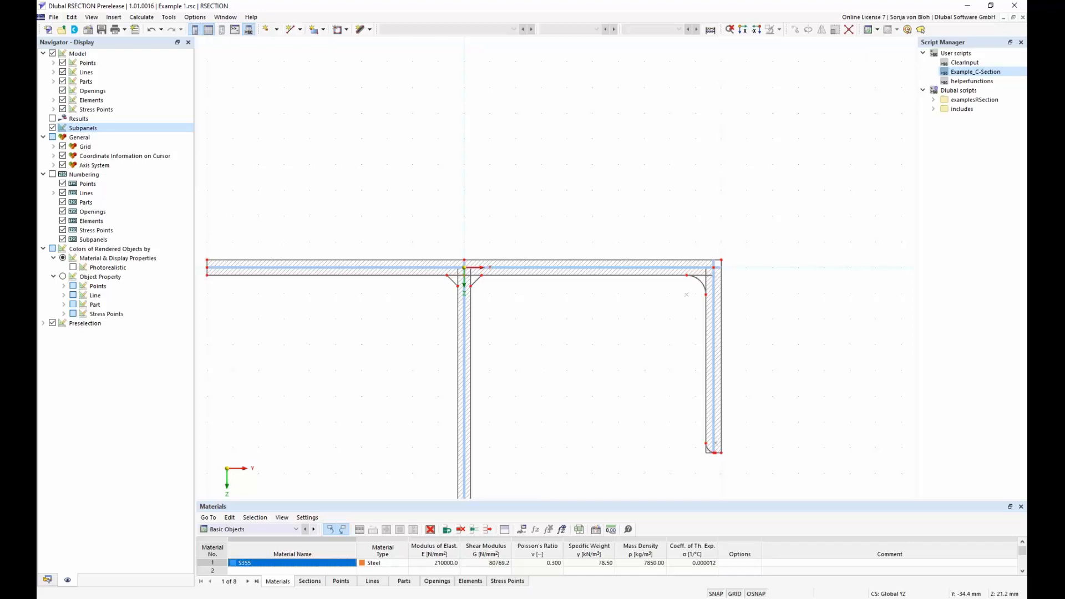
scroll(435, 300, "down", 1)
middle_click_drag(395, 371, 404, 213)
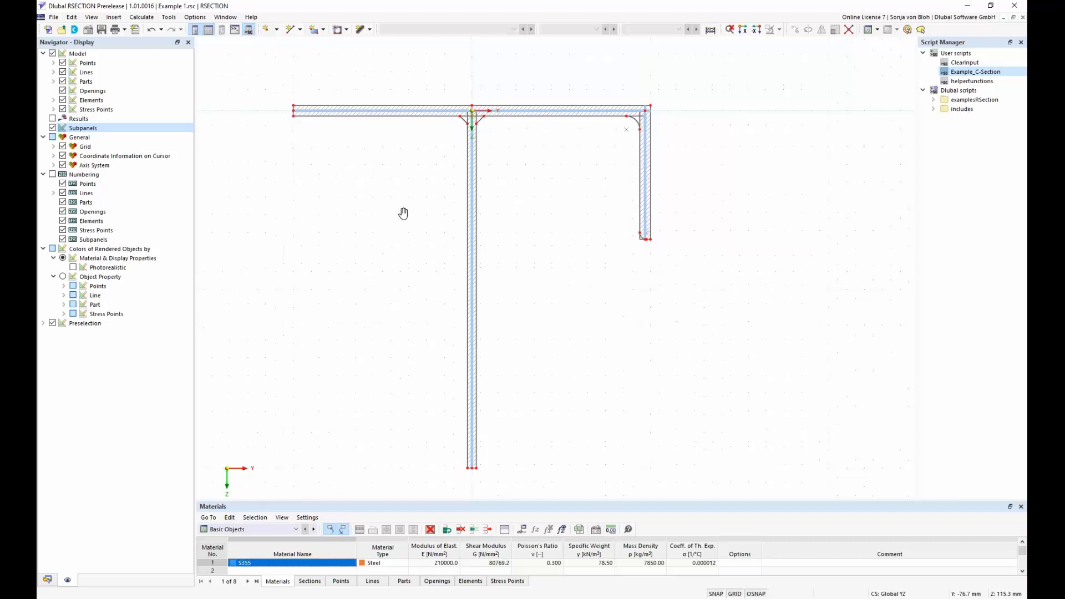
left_click(47, 579)
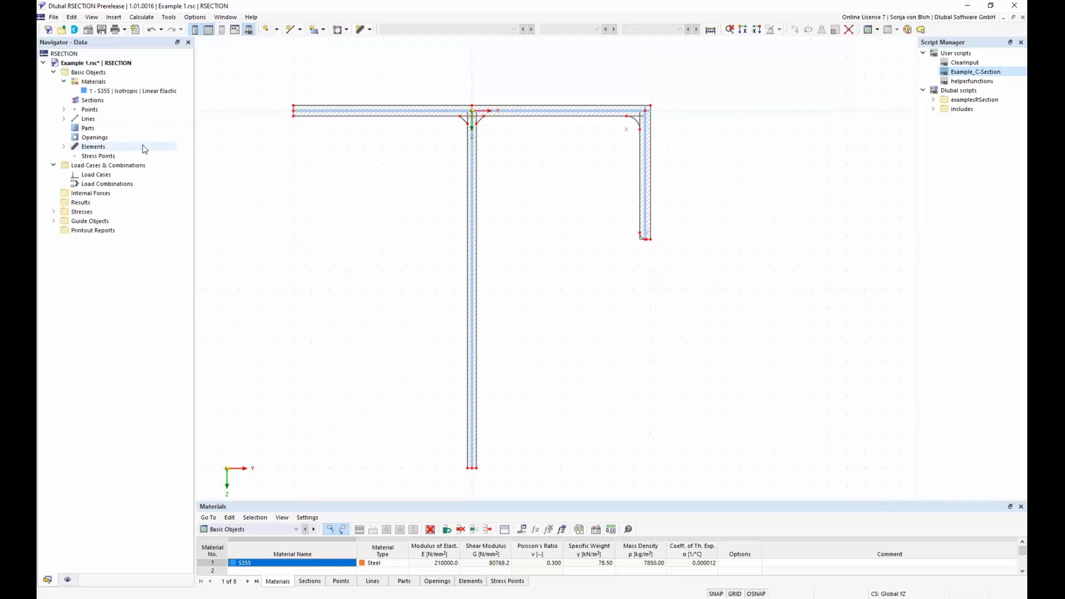
- Create a part in material S355 bounded by all outline lines of the cross-section
right_click(88, 129)
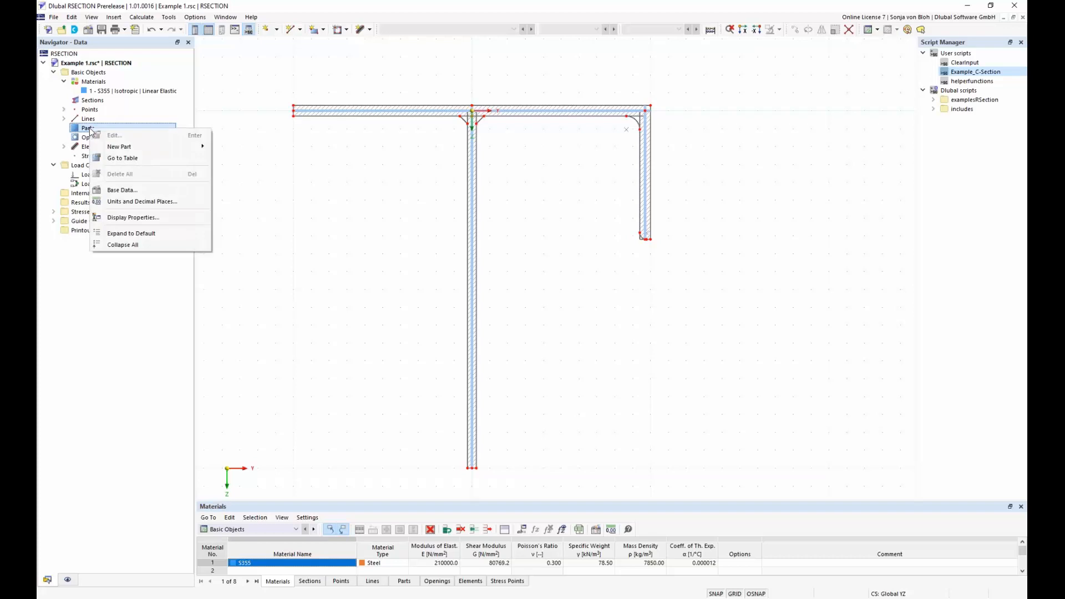
mouse_move(122, 148)
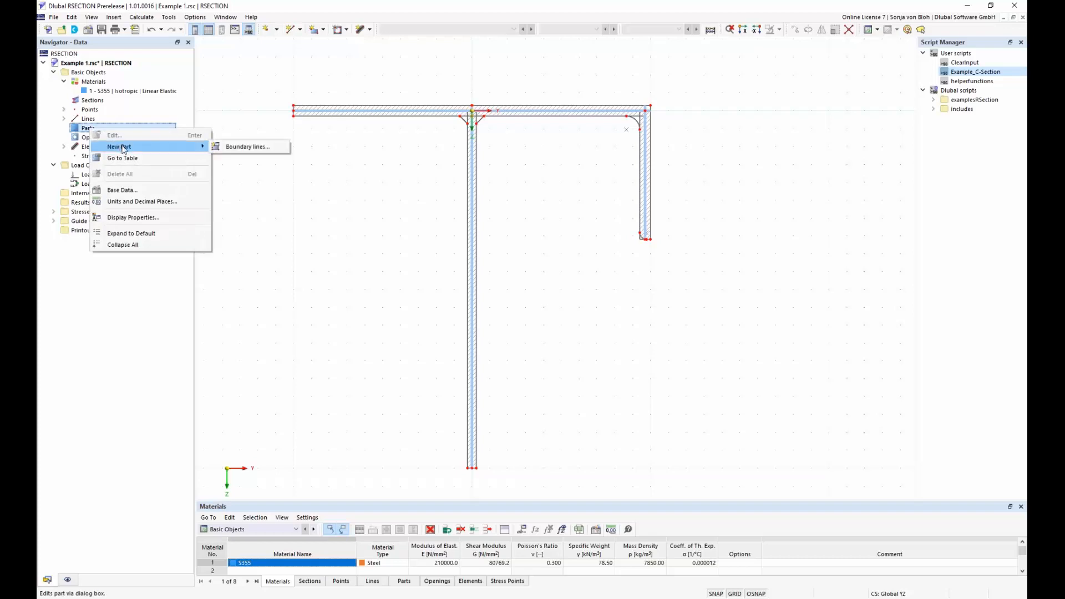
left_click(244, 147)
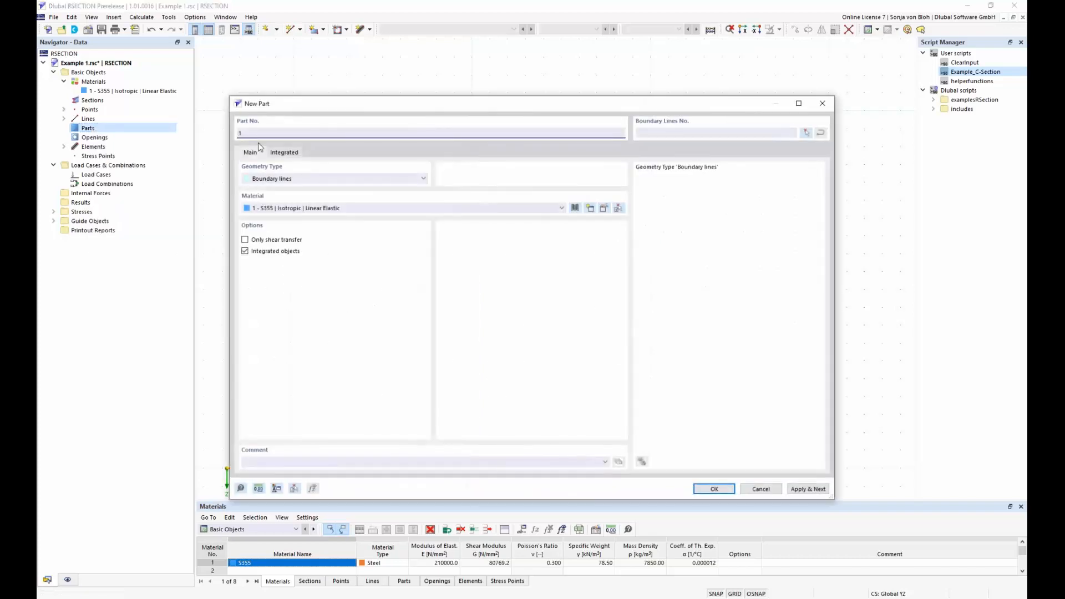
left_click(805, 134)
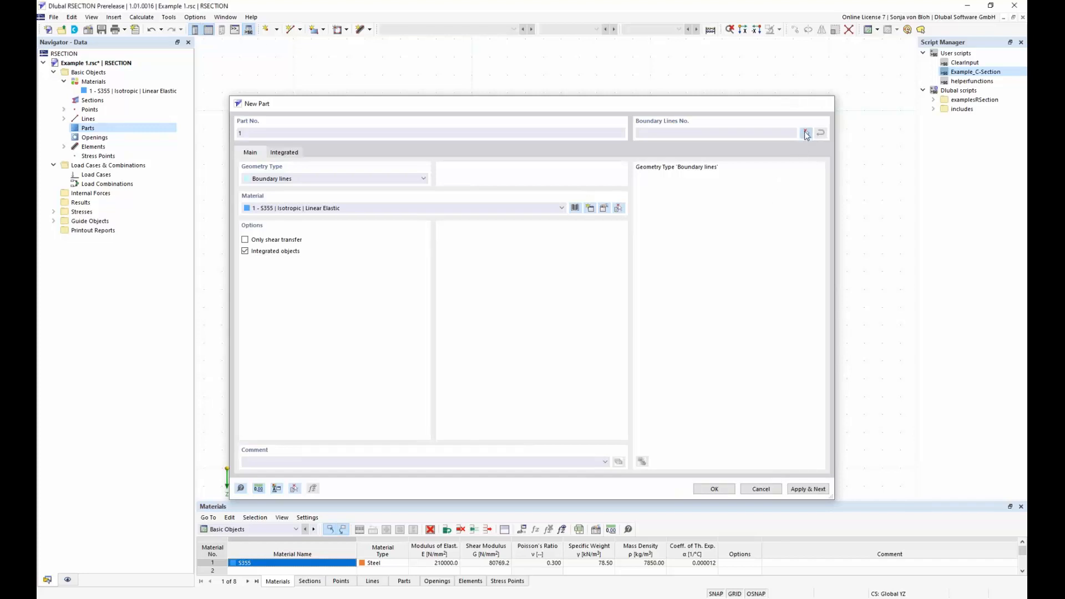
left_click_drag(281, 82, 752, 479)
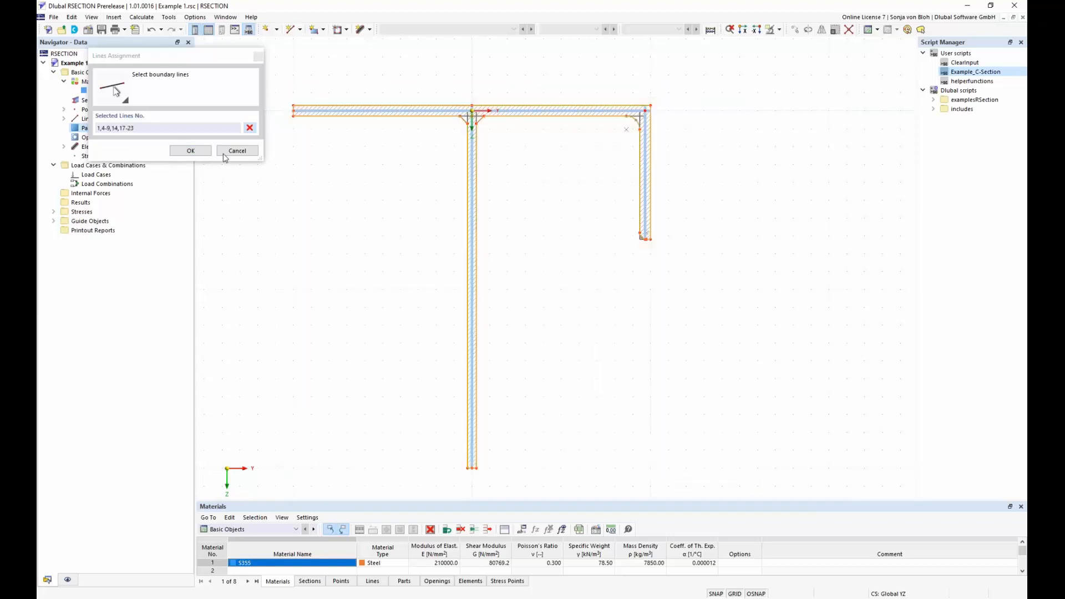
left_click(187, 151)
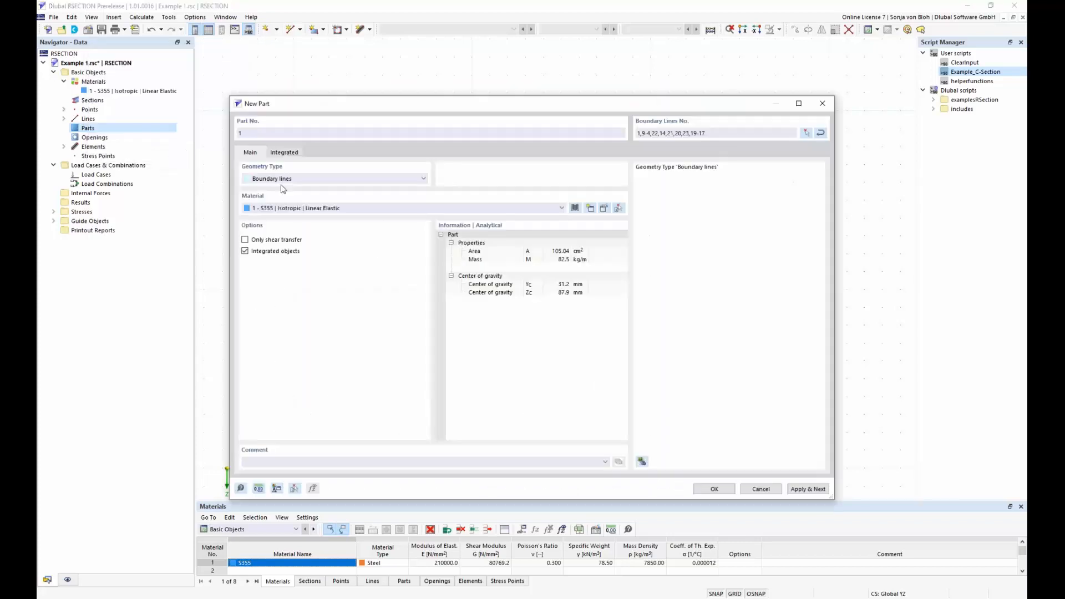
left_click(713, 490)
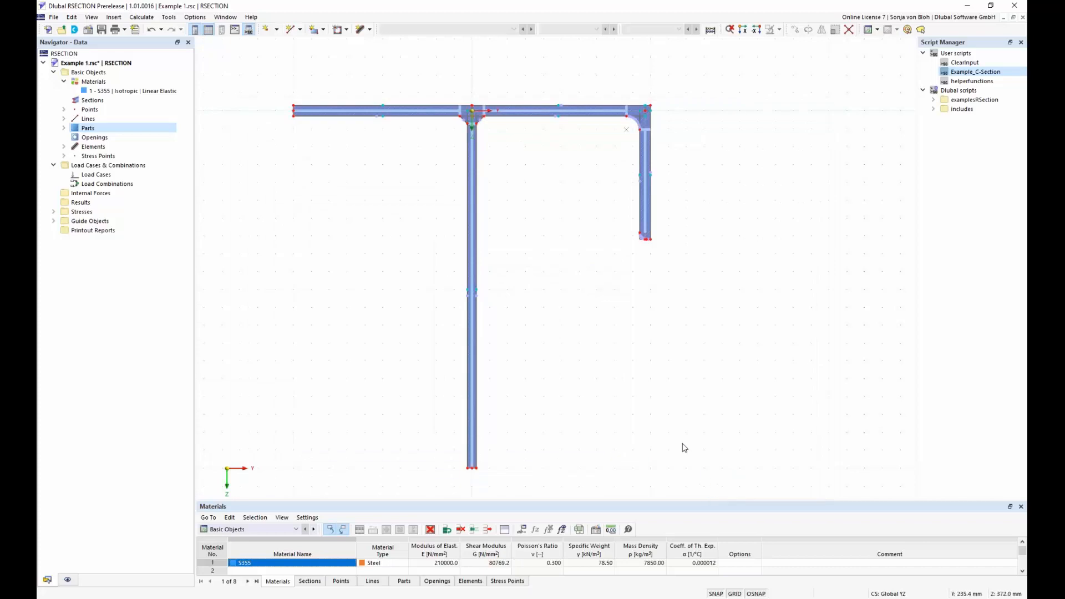
- Examine the stress points on the cross-section and the definition options offered for a new stress point
scroll(555, 105, "up", 6)
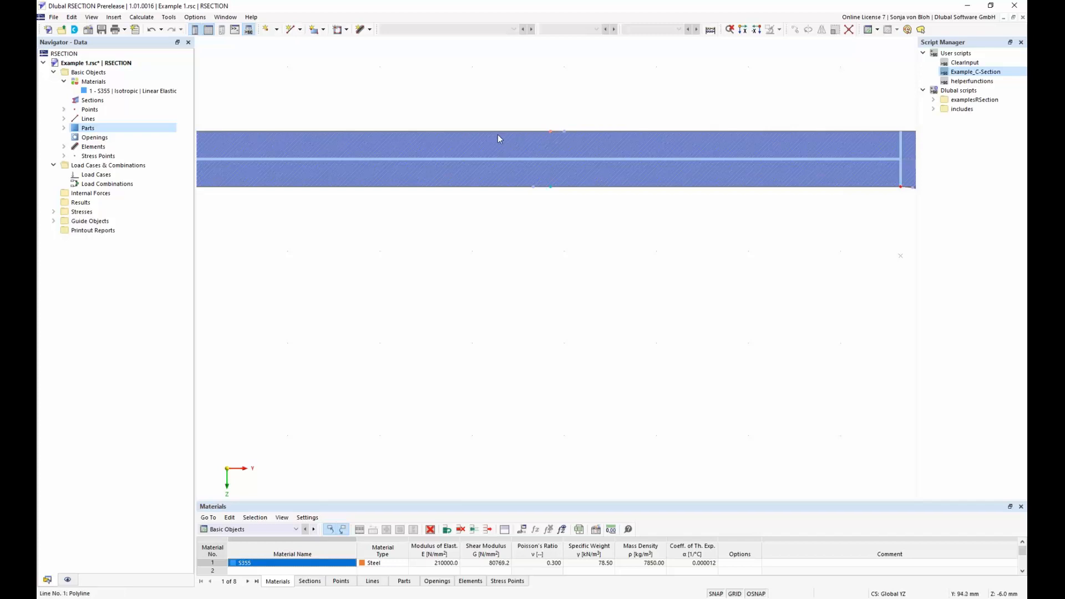
right_click(101, 157)
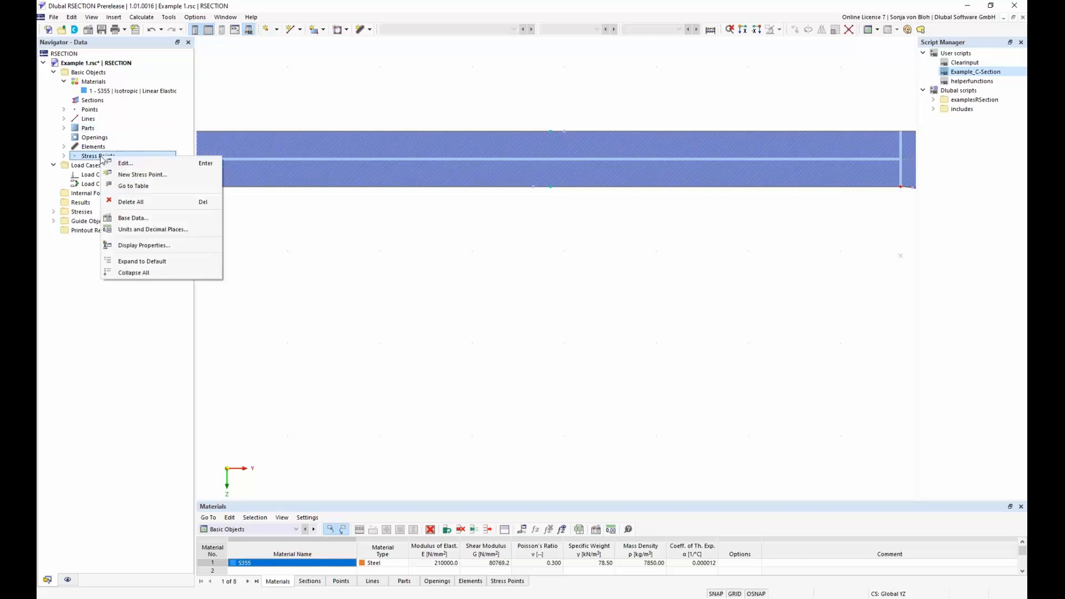
left_click(144, 175)
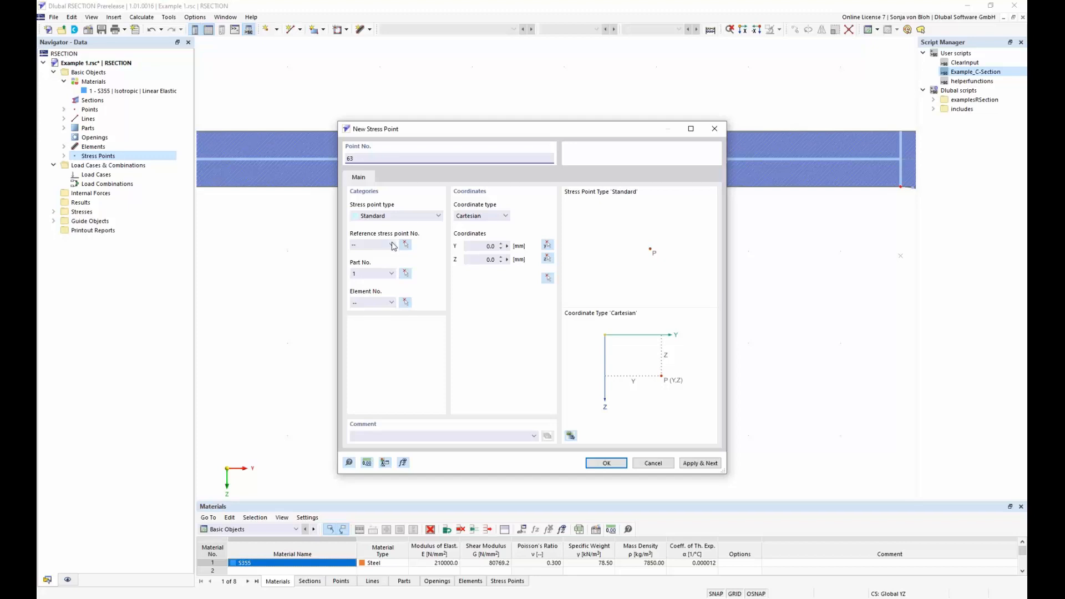
left_click(664, 465)
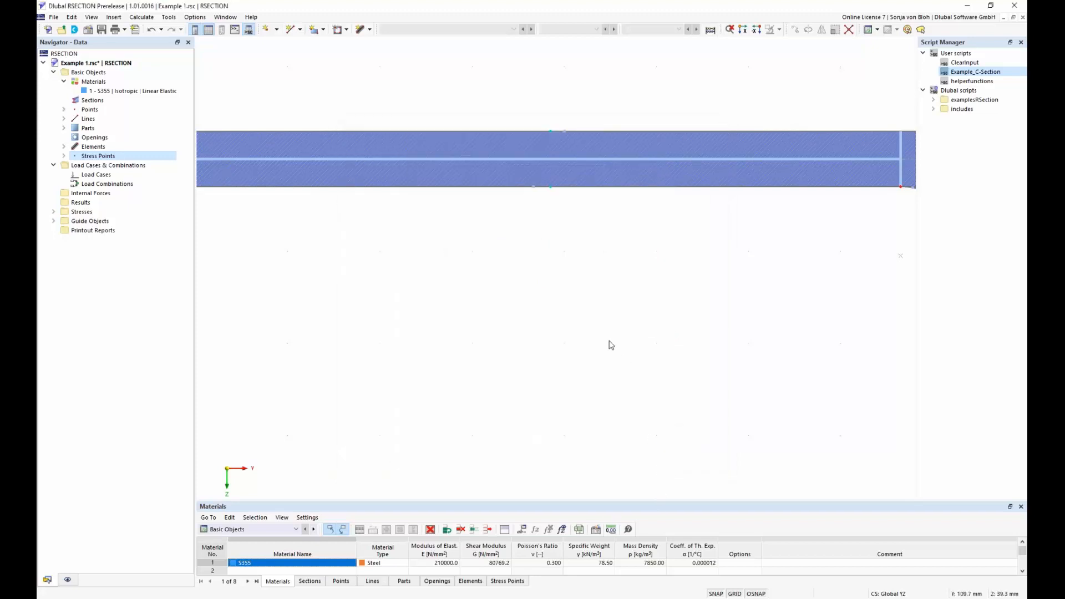
scroll(610, 345, "down", 4)
scroll(583, 371, "up", 2)
middle_click_drag(583, 371, 610, 221)
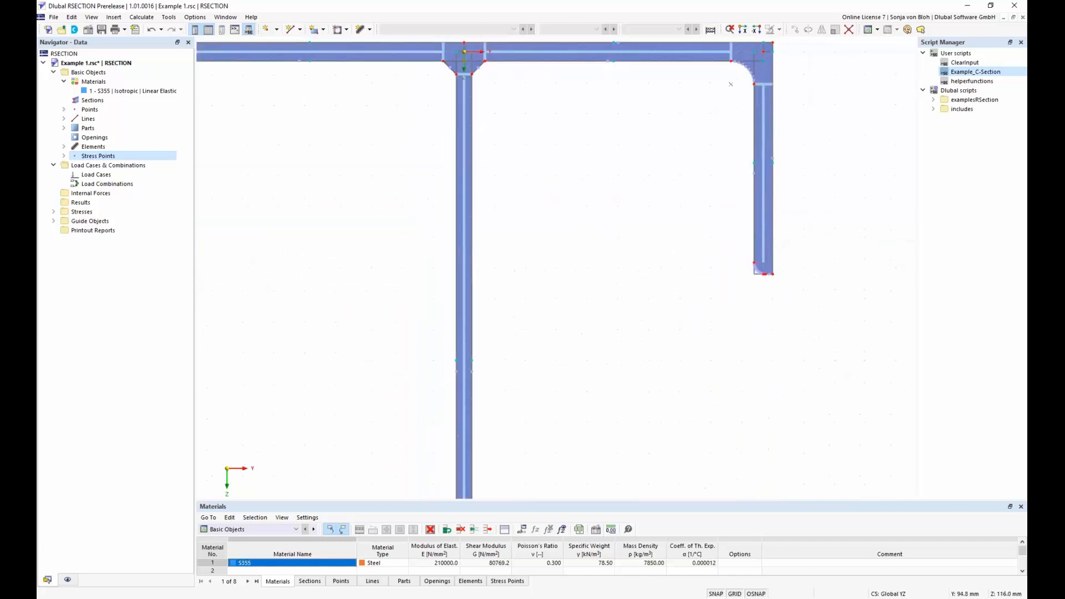
scroll(610, 238, "down", 4)
middle_click_drag(610, 291, 561, 268)
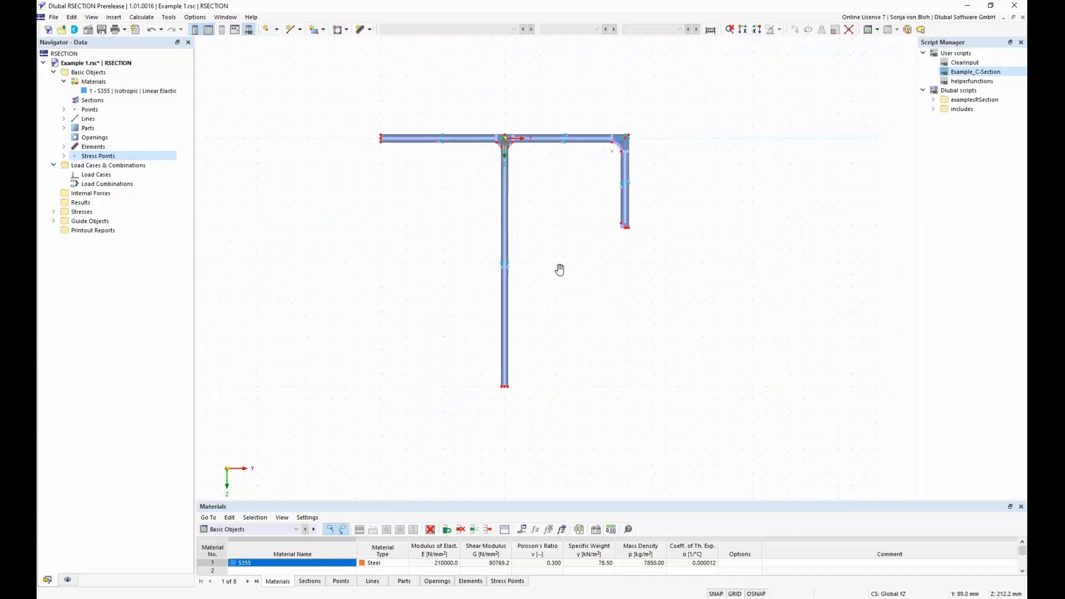
scroll(564, 278, "up", 1)
scroll(564, 278, "up", 1)
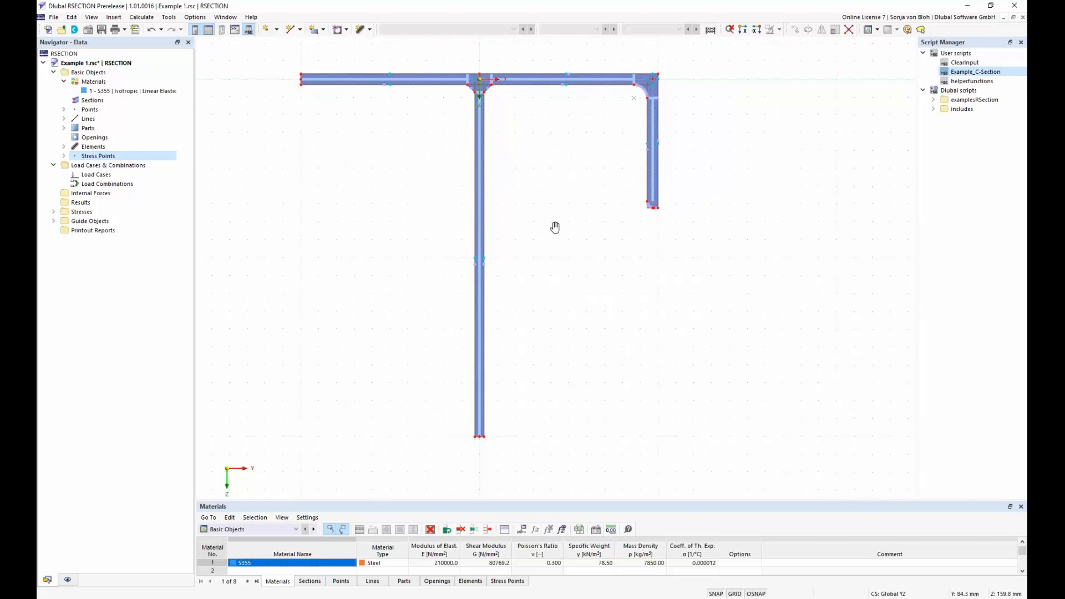
middle_click_drag(554, 228, 556, 254)
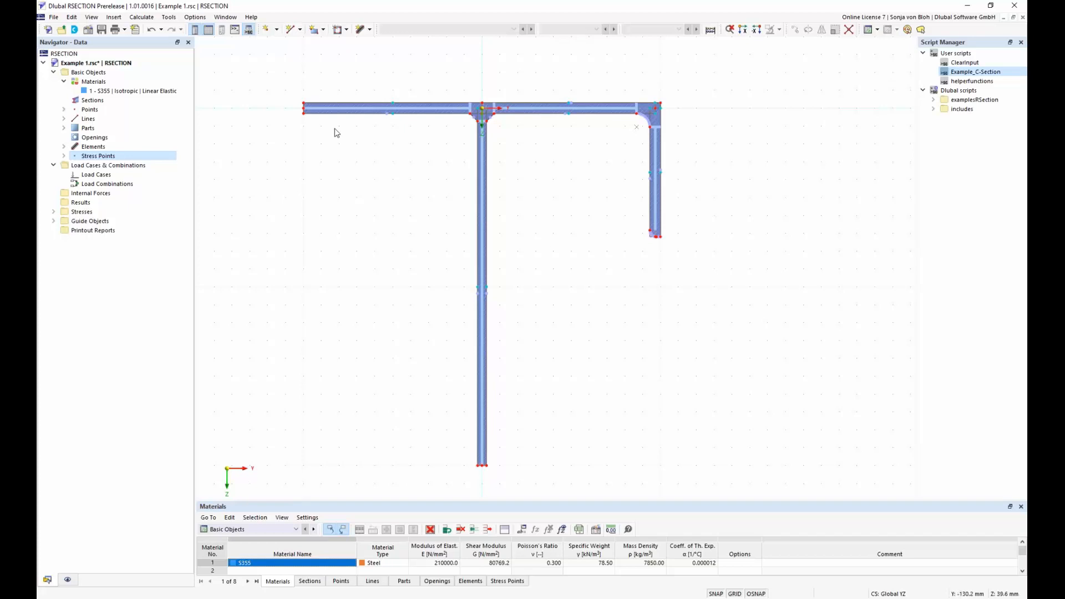
- Import the DXF file Aluprofil.dxf as a model with insertion point 0, 0, no rotation and automatic length units
left_click(55, 18)
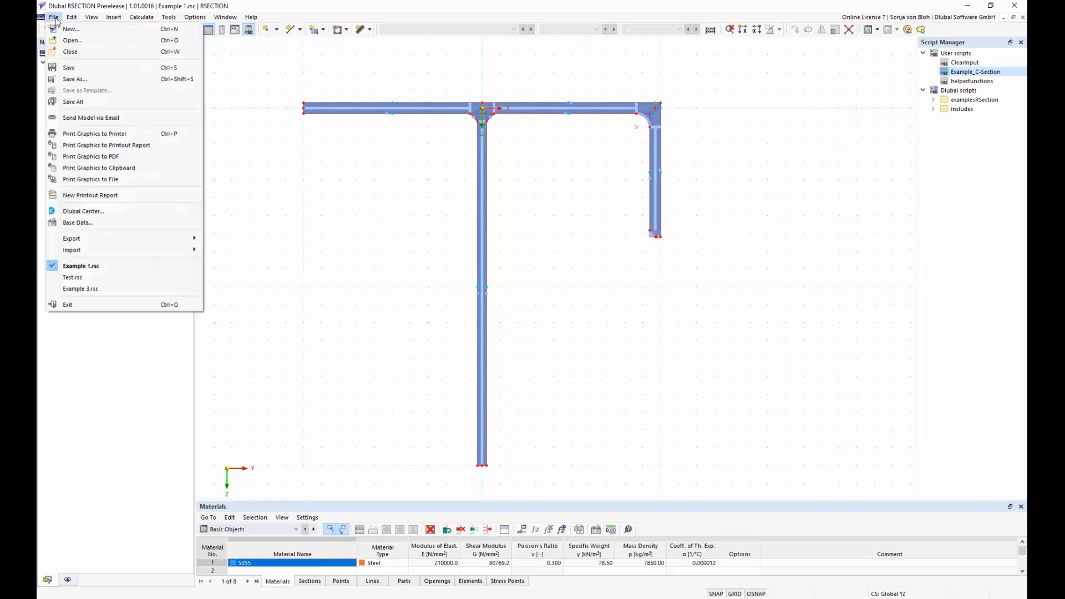
mouse_move(107, 251)
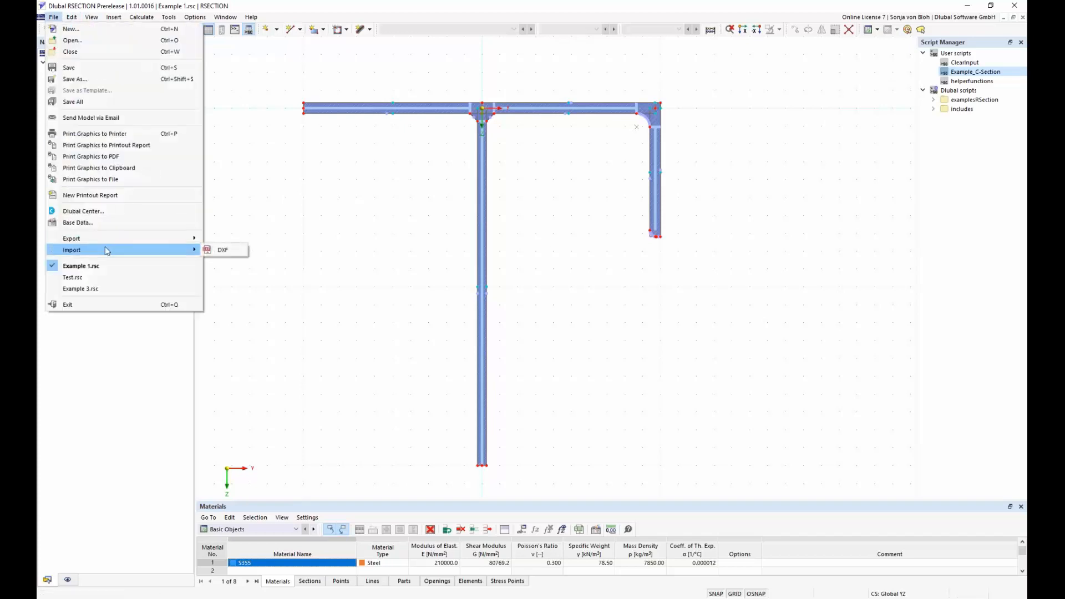
left_click(219, 251)
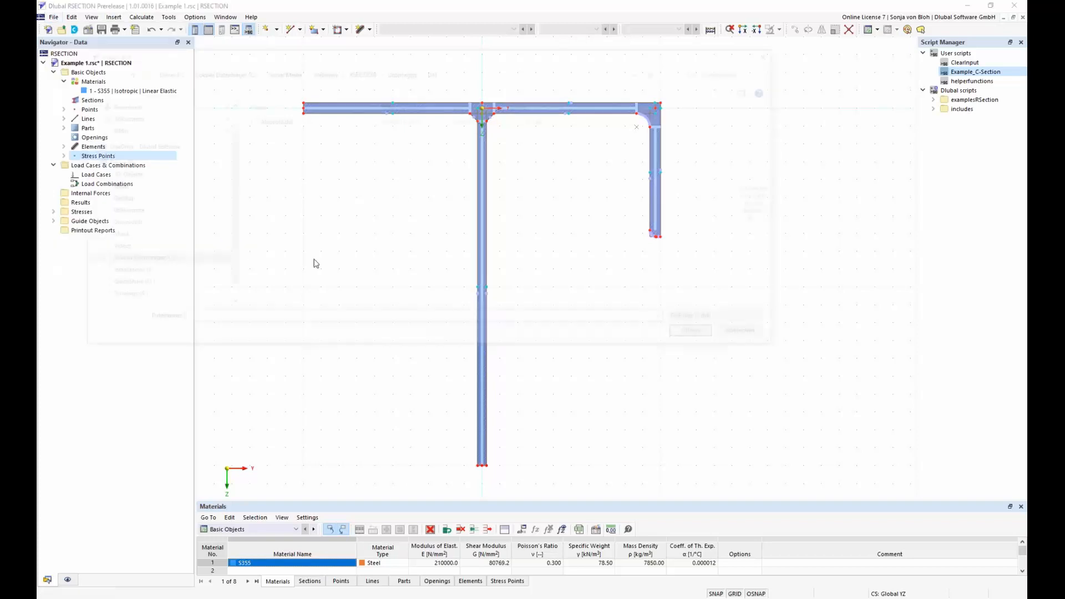
left_click(279, 123)
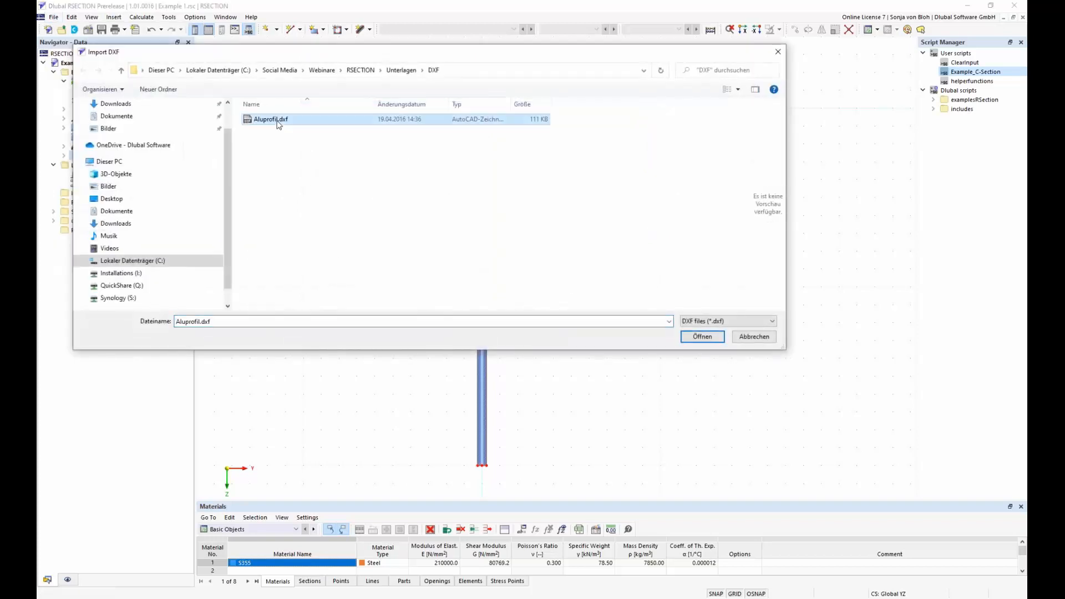
left_click(698, 338)
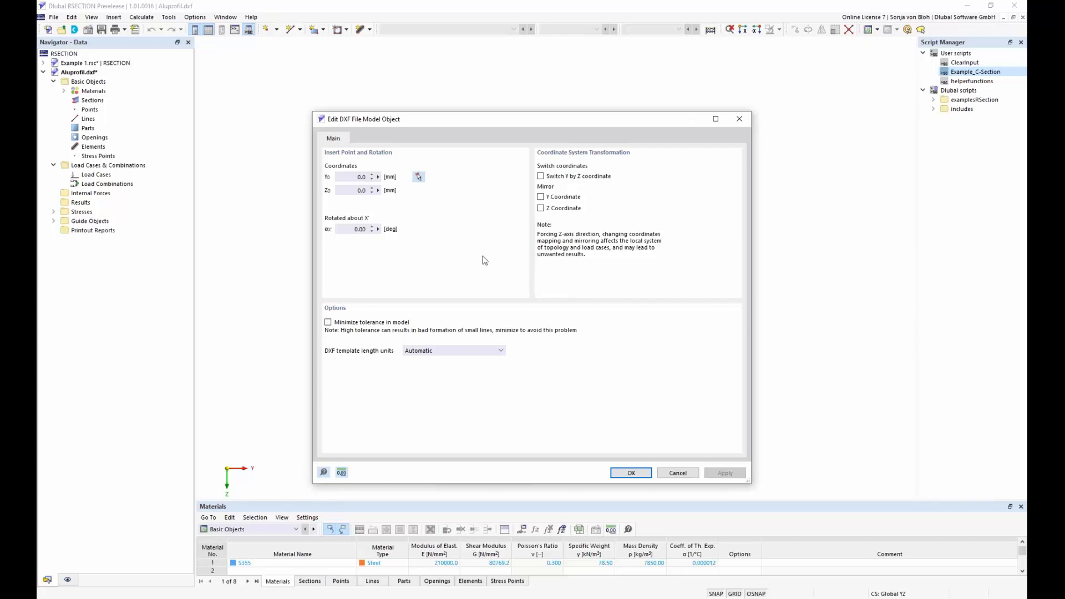
left_click(355, 177)
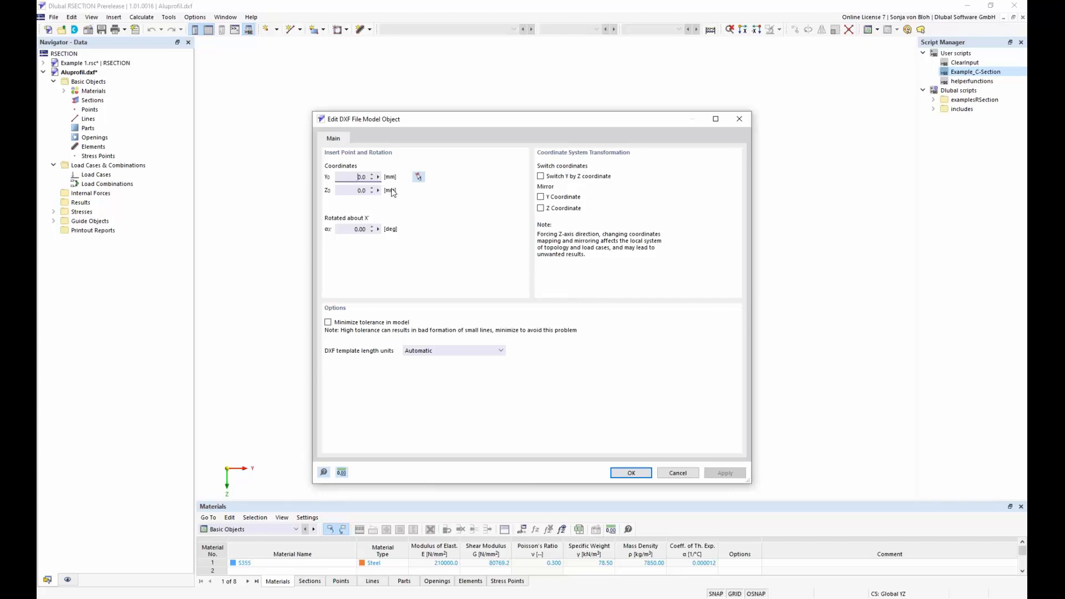
left_click(346, 233)
left_click_drag(346, 233, 368, 232)
left_click(633, 475)
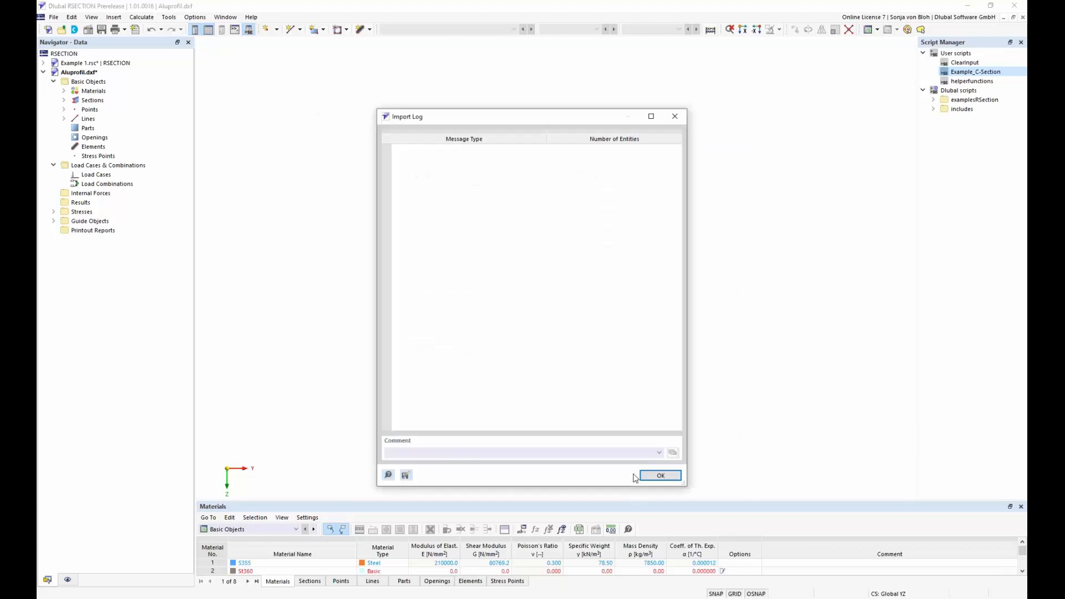
left_click(655, 474)
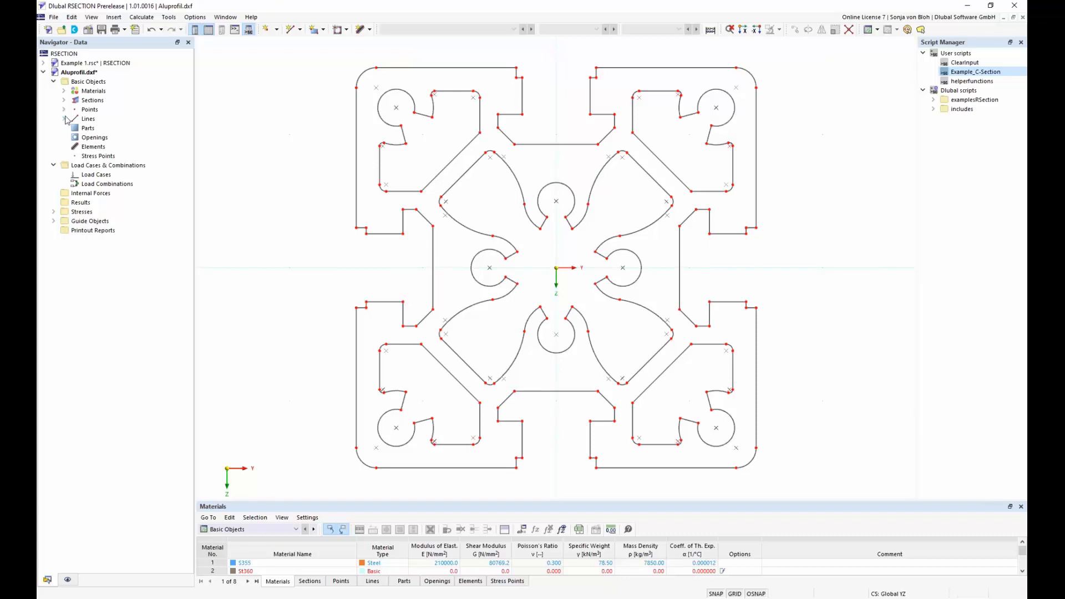
- Replace material 1, S355, with the aluminum EN AW-6060 (EP) T66 from the material library
left_click(63, 91)
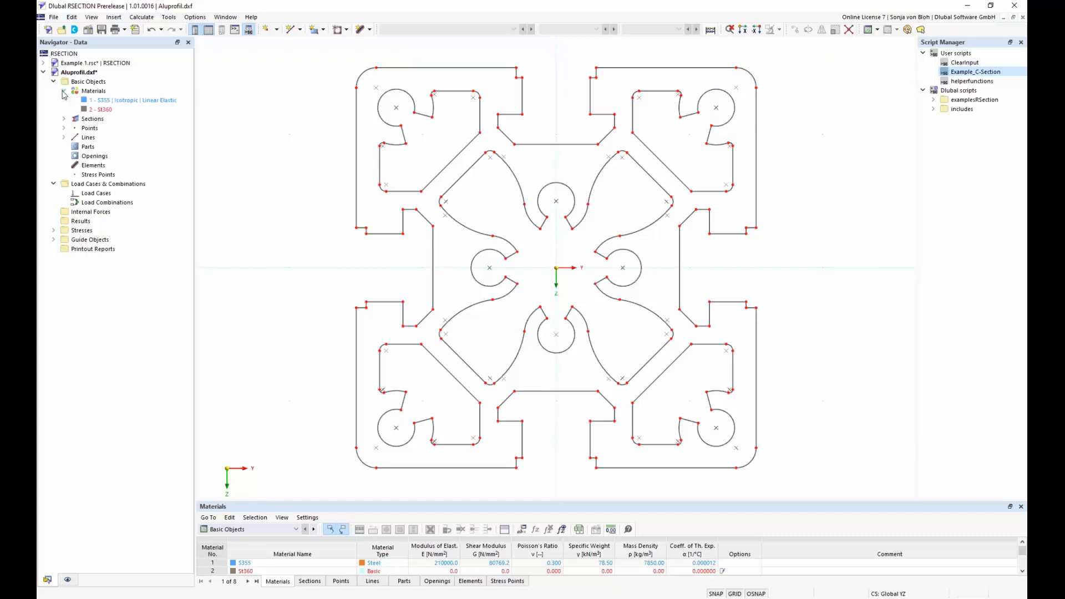
left_click(148, 100)
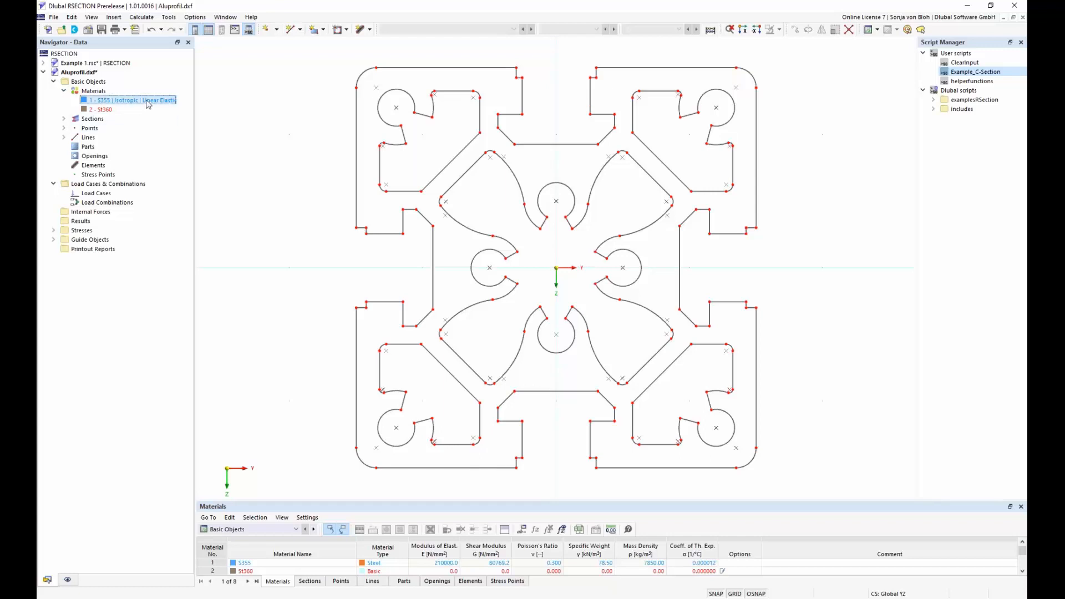
double_click(148, 101)
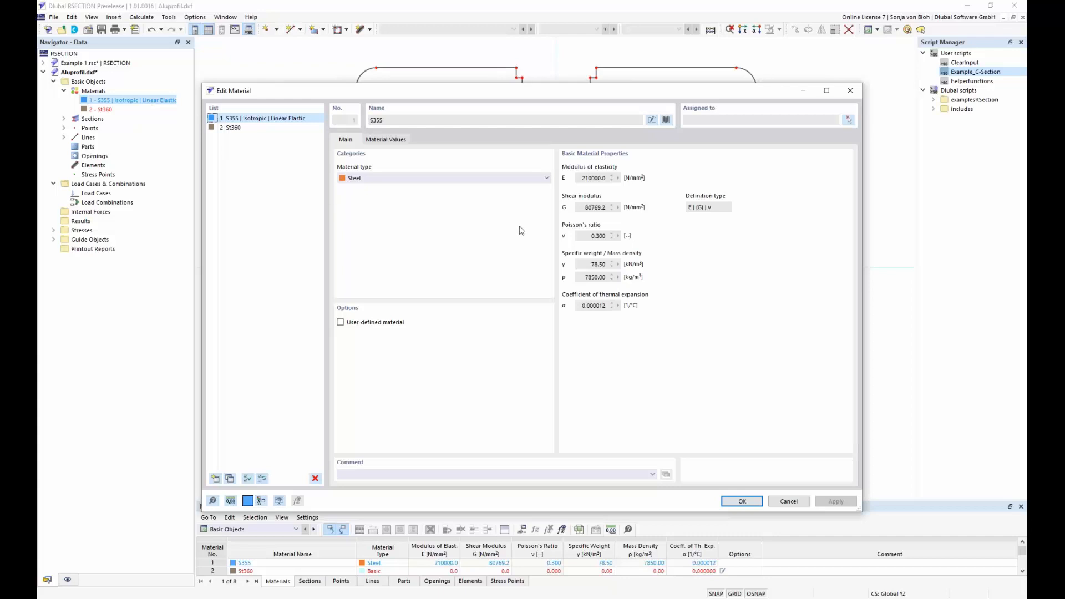
left_click(665, 120)
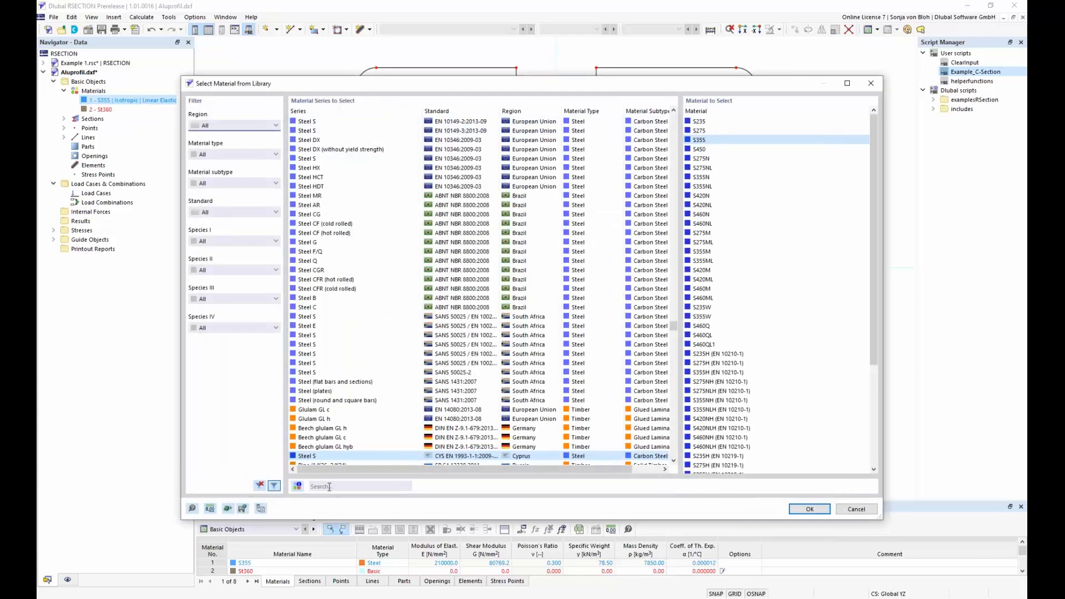
left_click(329, 486)
type("EN")
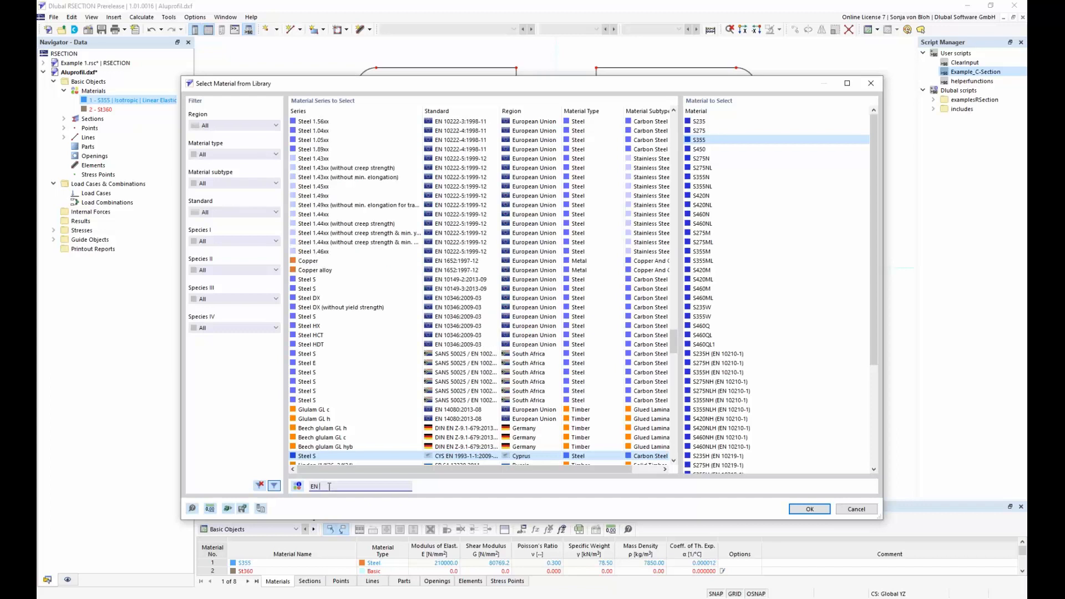
type(" AW 6060")
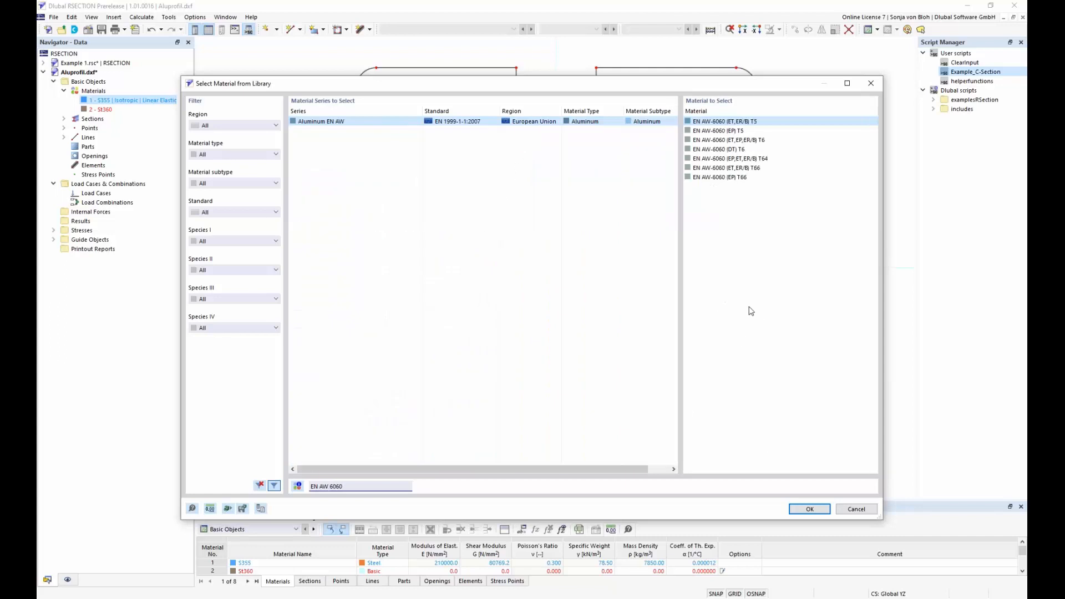
left_click(730, 177)
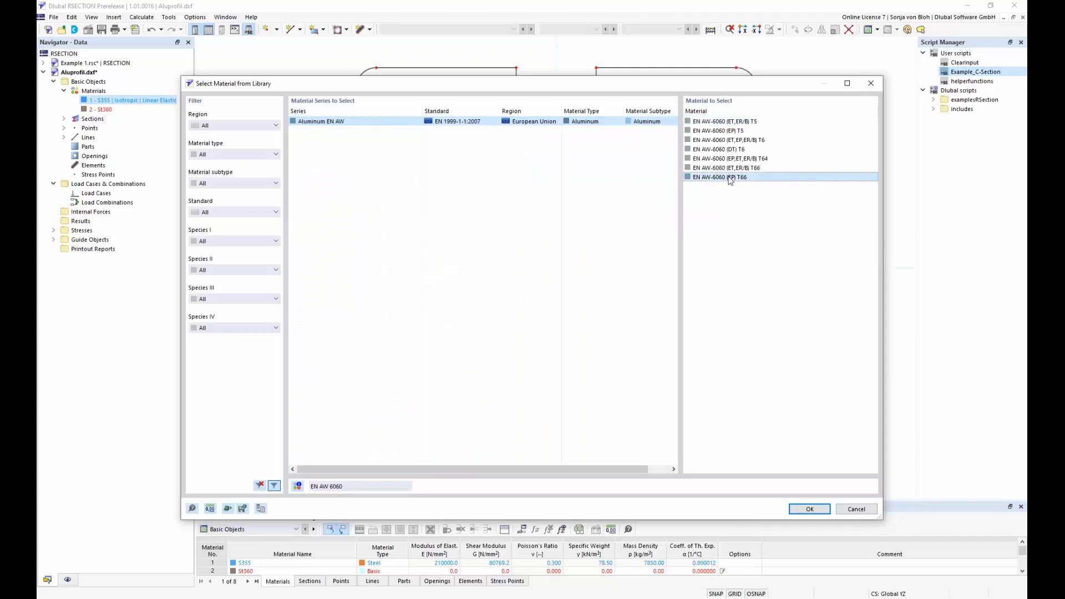
left_click(809, 509)
left_click(739, 502)
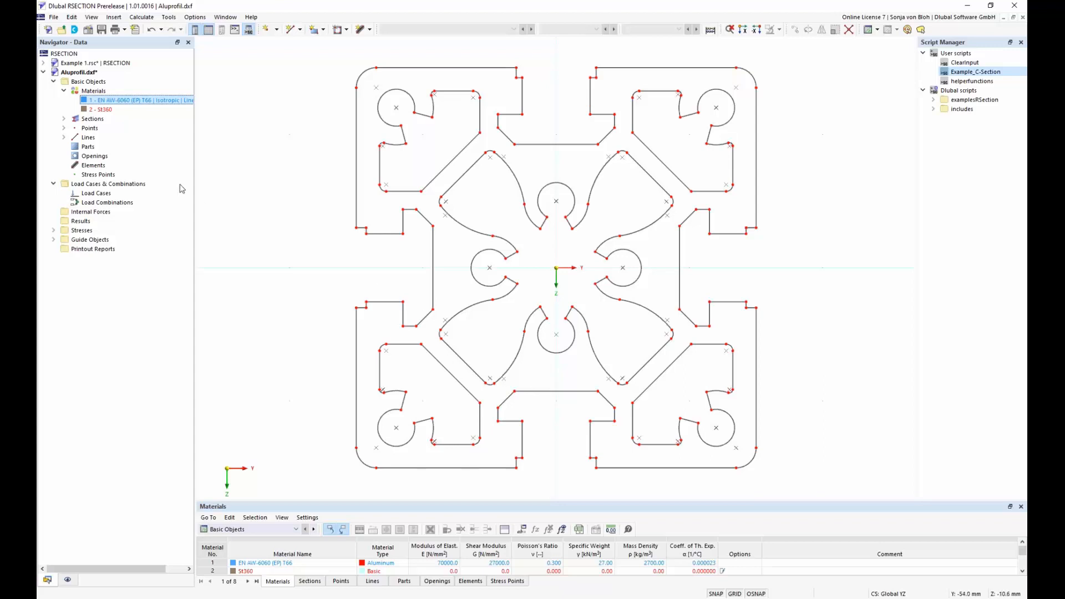
- Check the analysis method in the base data of the Aluprofil model
left_click(87, 82)
right_click(87, 82)
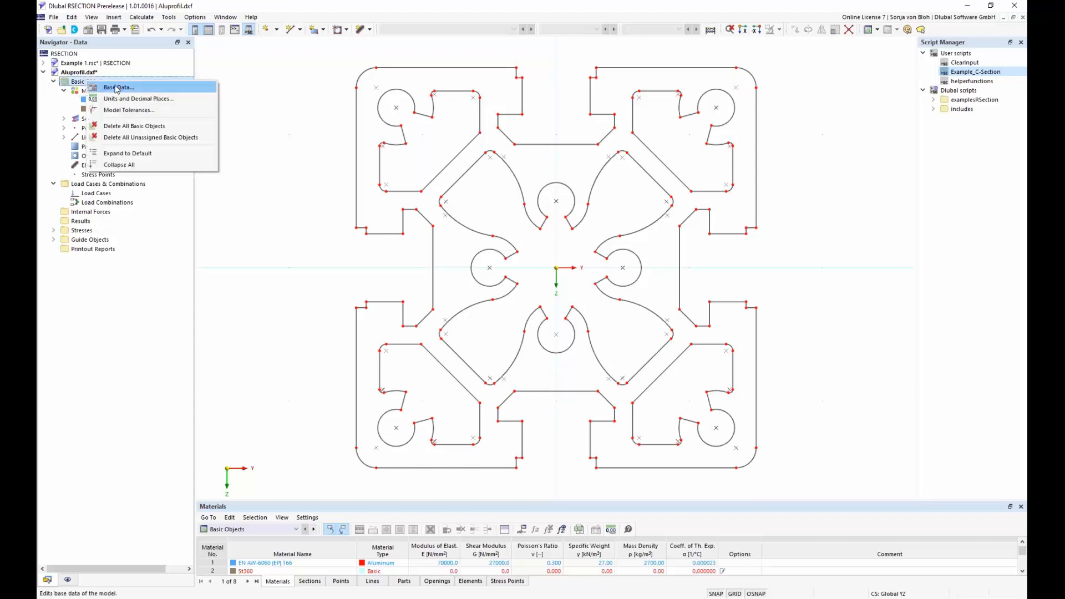
left_click(117, 87)
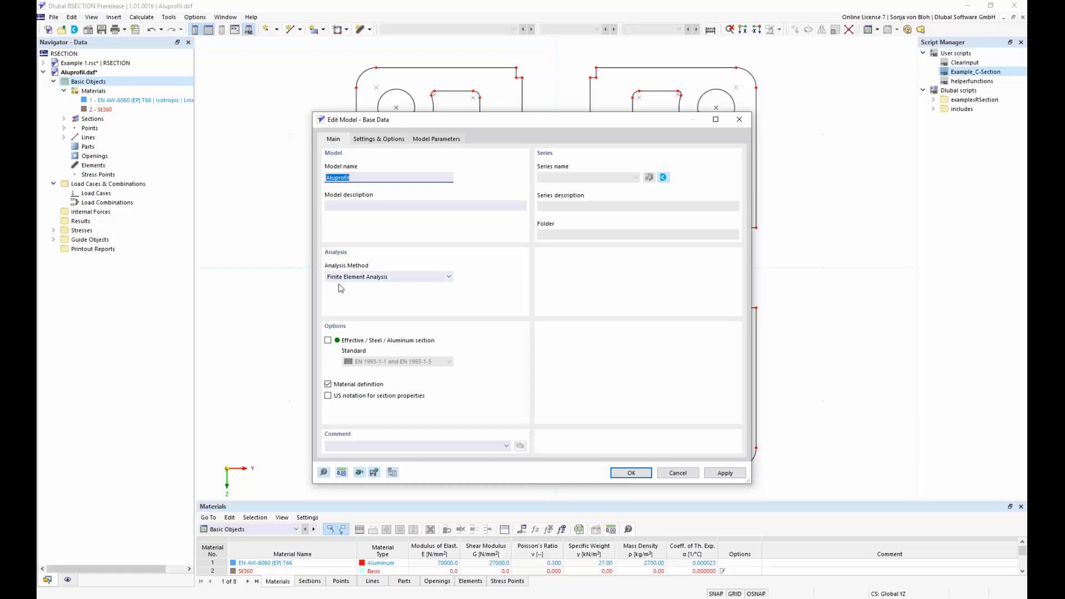
left_click(632, 473)
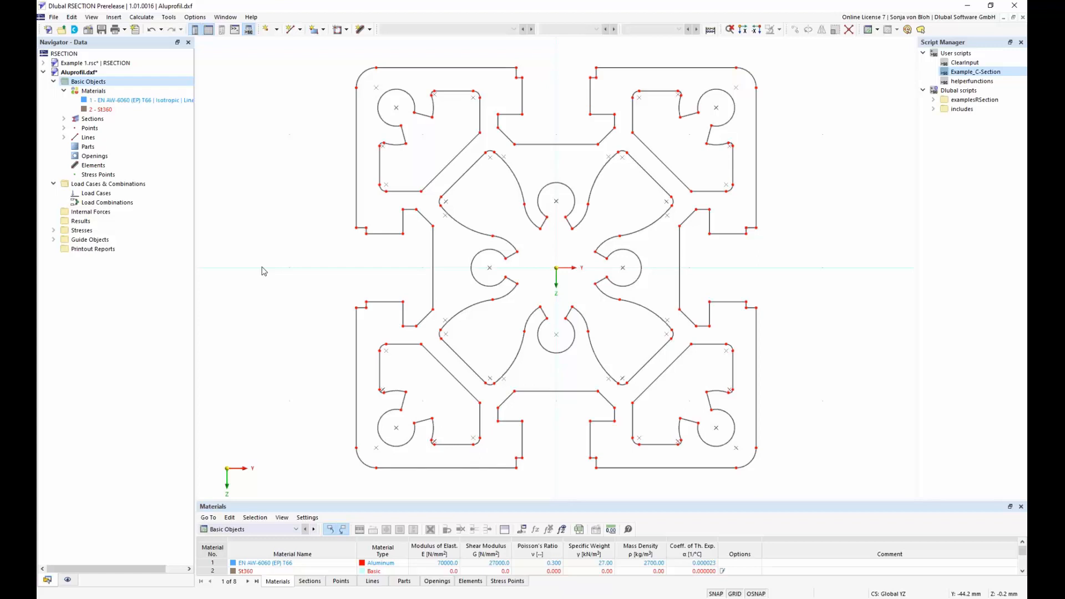
- Create a part in EN AW-6060 (EP) T66 bounded only by the profile's outer contour, lines 1-63,160, leaving out all inner contours
right_click(87, 149)
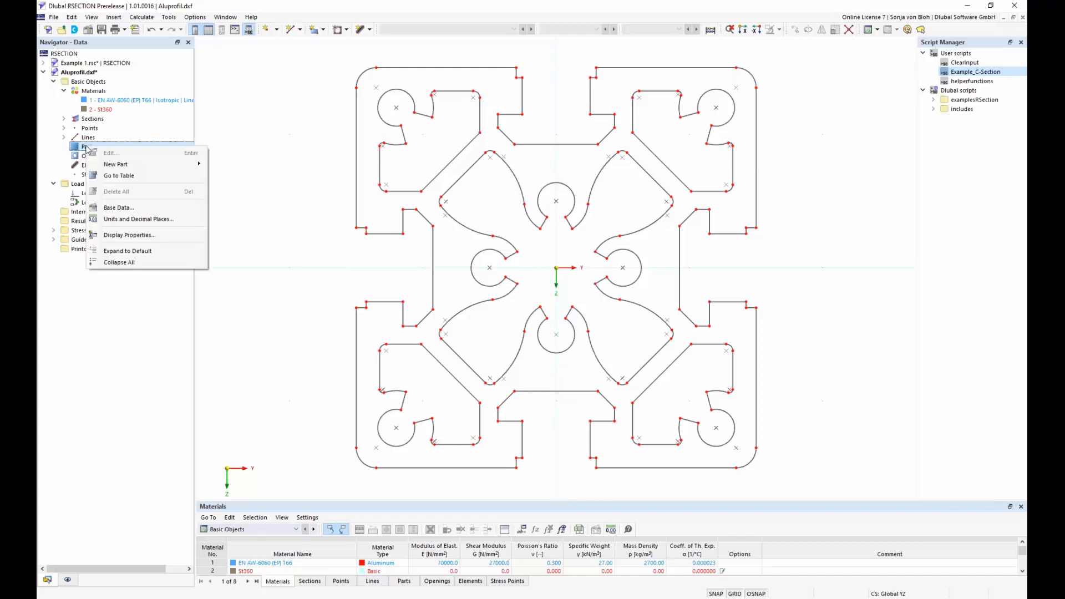
mouse_move(126, 166)
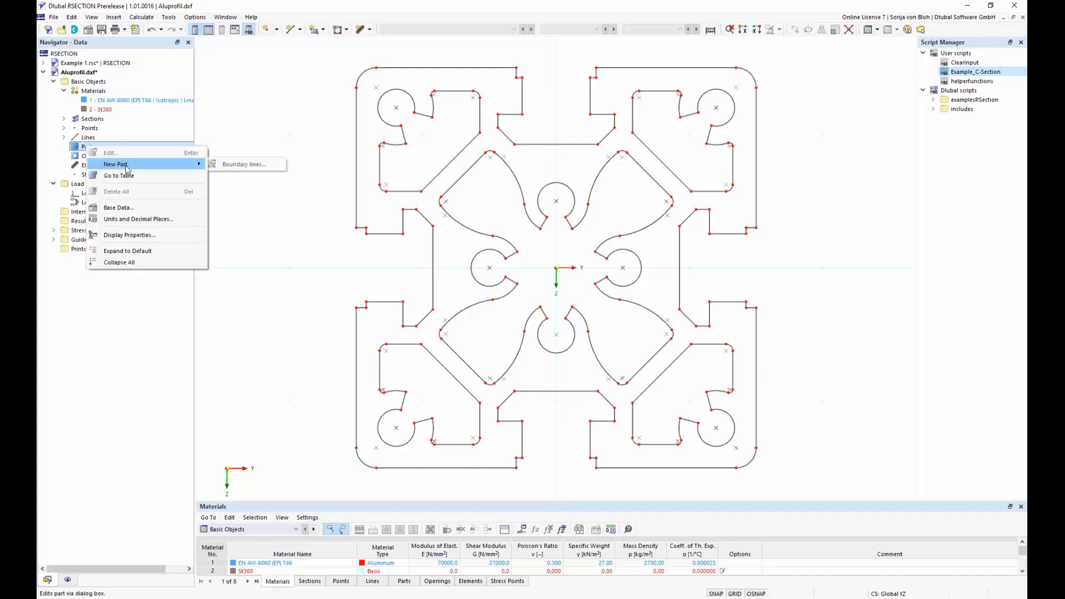
left_click(228, 164)
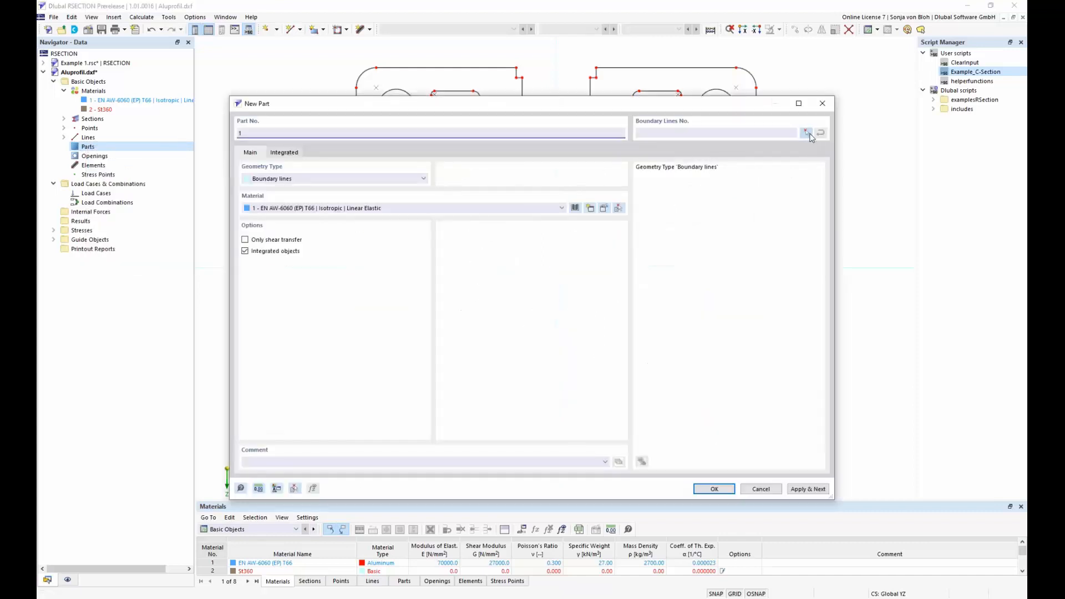
left_click(807, 134)
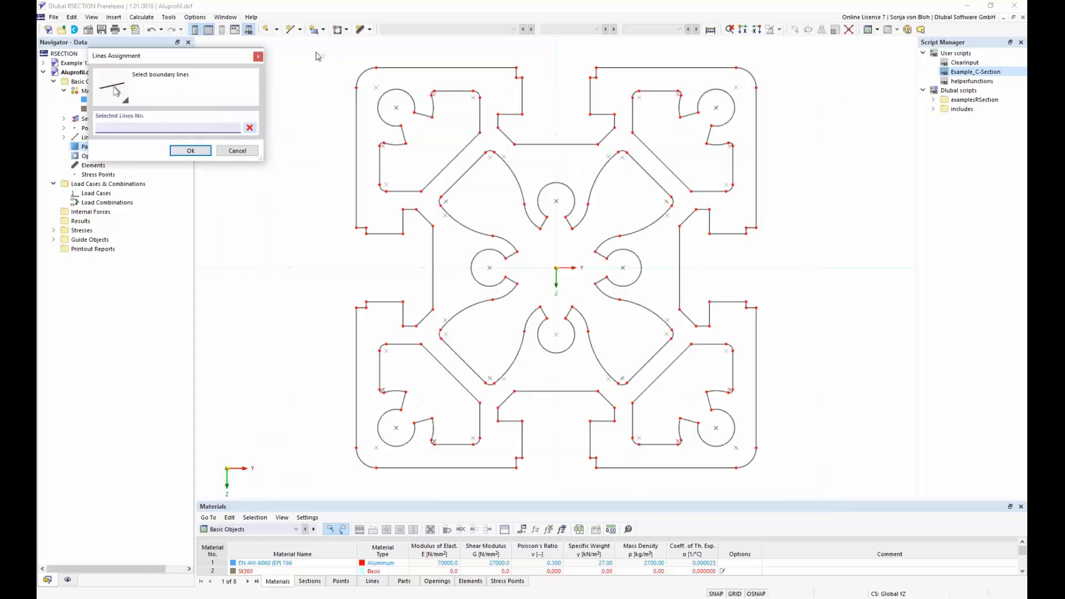
left_click_drag(301, 45, 818, 471)
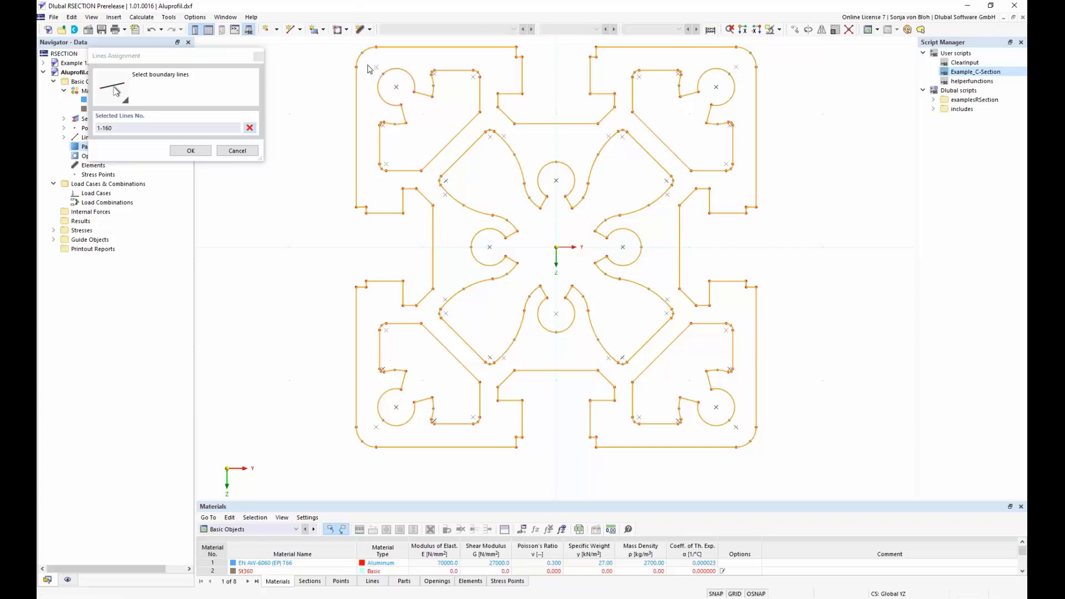
mouse_move(367, 62)
left_mouse_down()
mouse_move(423, 161)
mouse_move(499, 186)
left_mouse_up()
left_click_drag(622, 55, 721, 165)
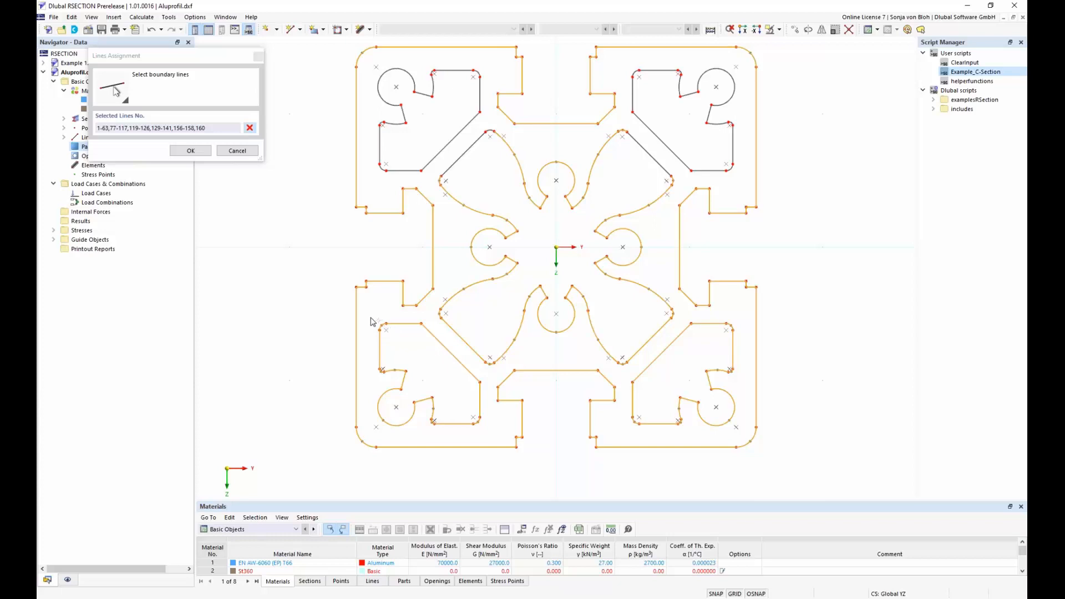
left_click_drag(371, 322, 505, 444)
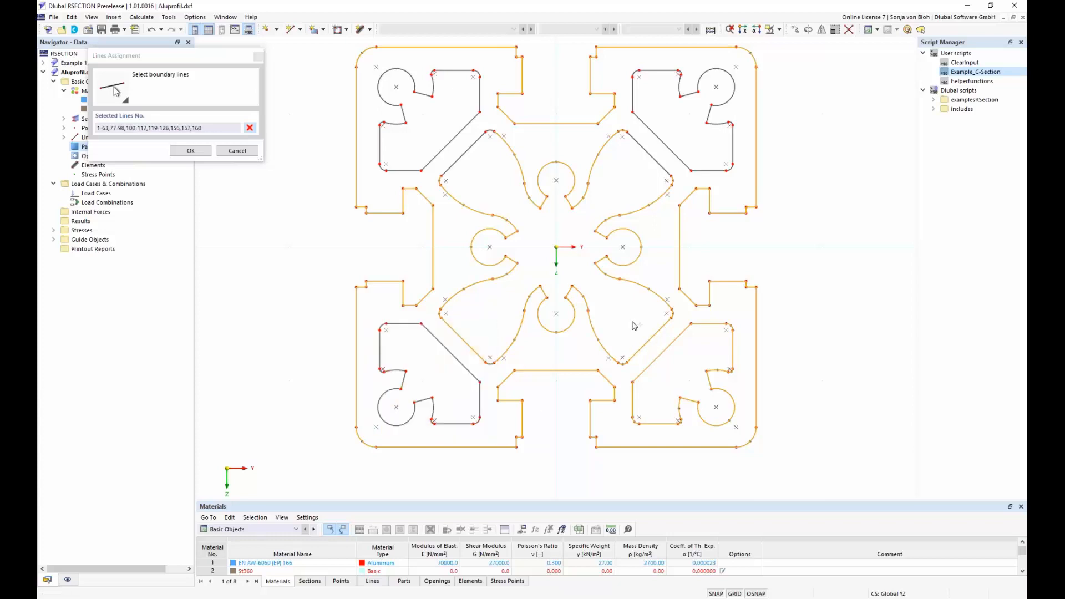
left_click_drag(615, 314, 750, 441)
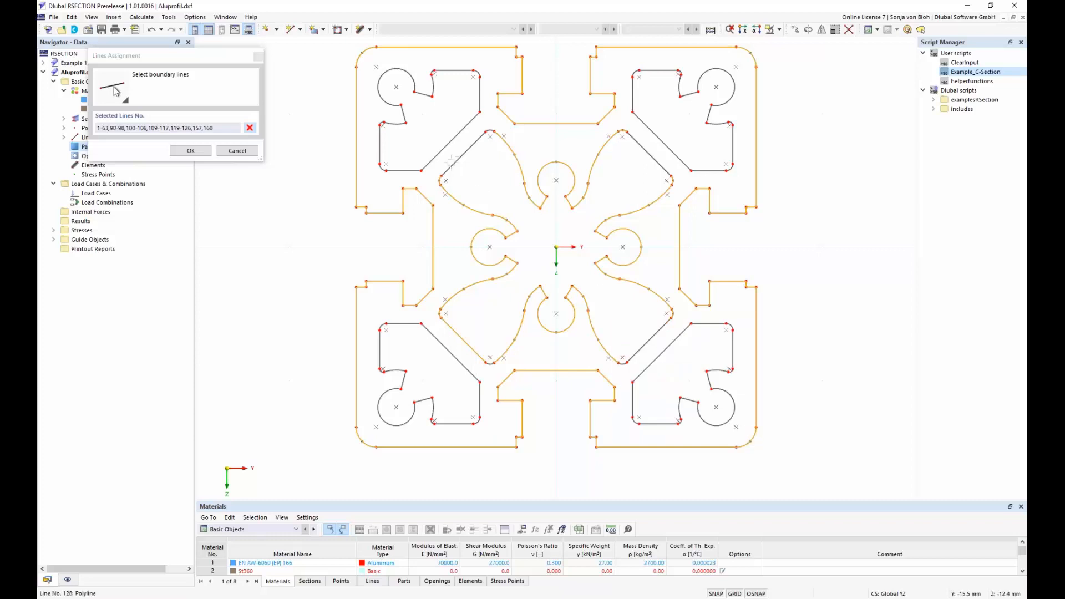
left_click_drag(435, 128, 677, 372)
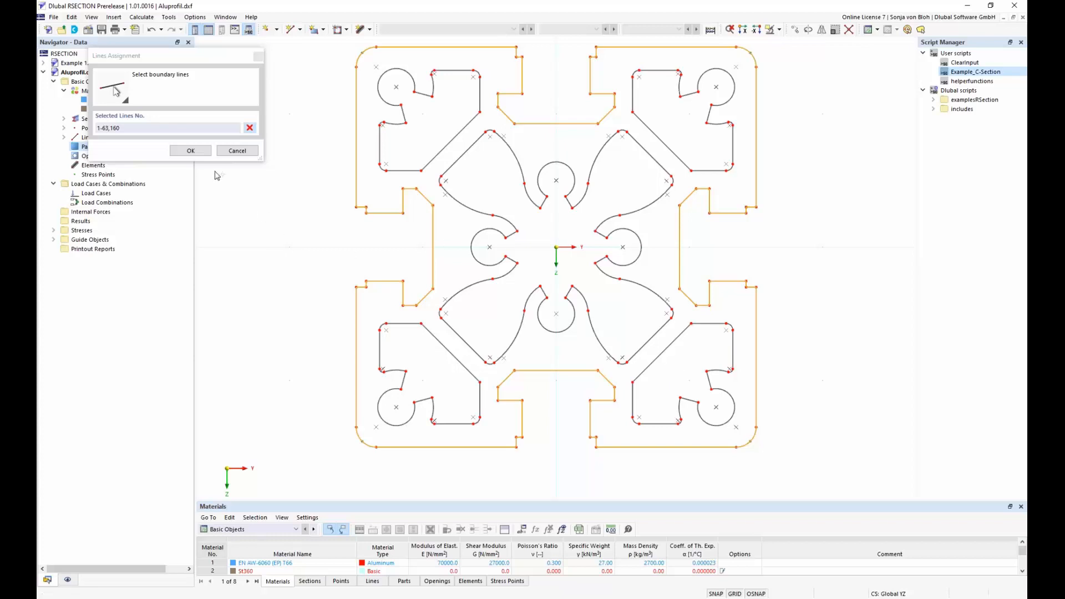
left_click(191, 151)
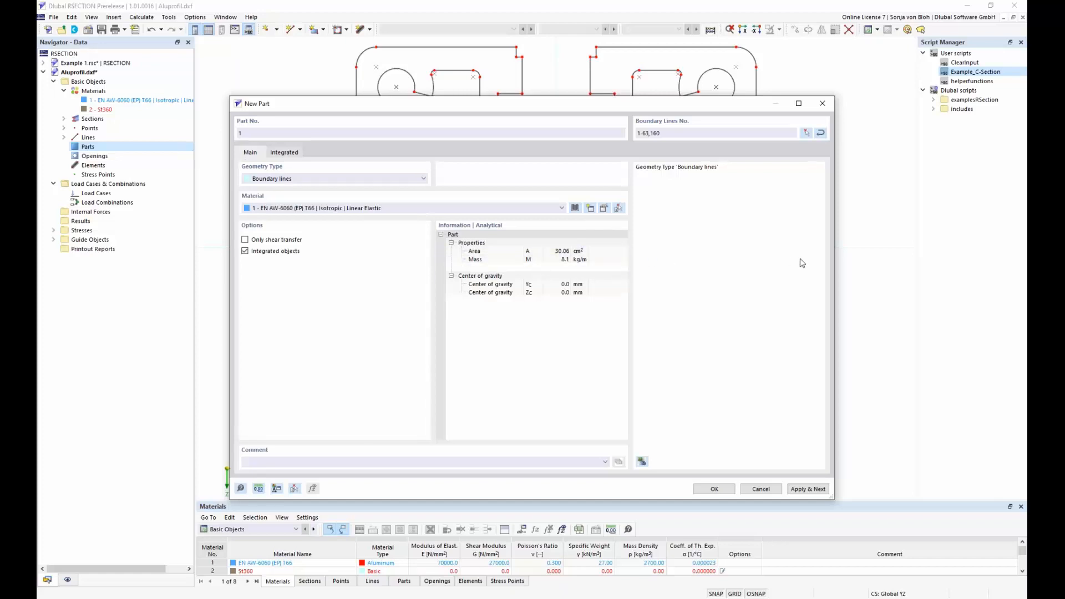
left_click(711, 488)
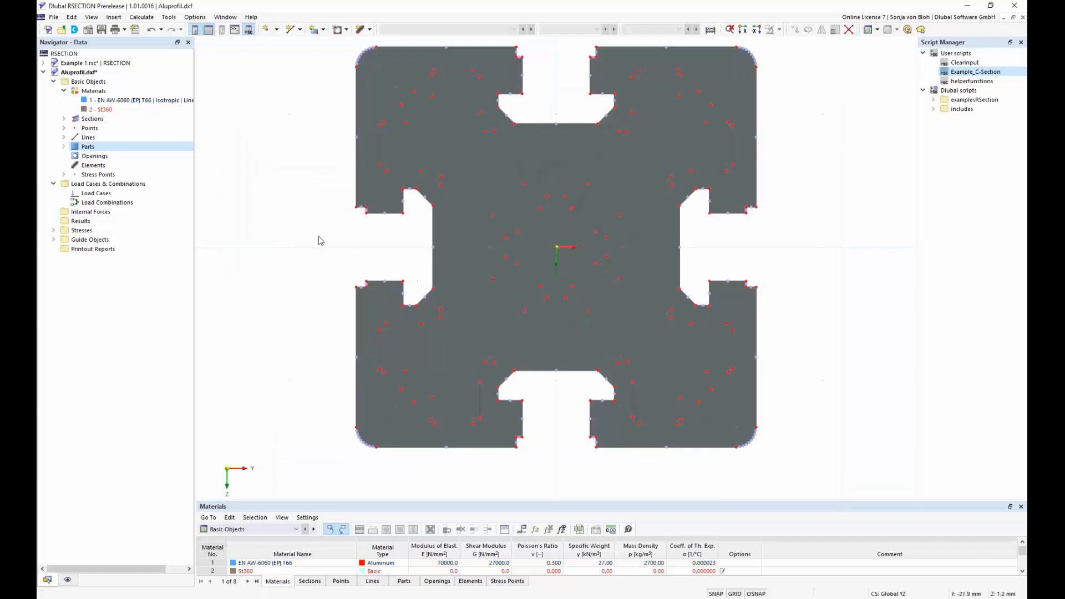
- Create an opening from the upper-left corner chamber of the profile, using boundary lines 142-154,159
left_click(91, 157)
right_click(92, 161)
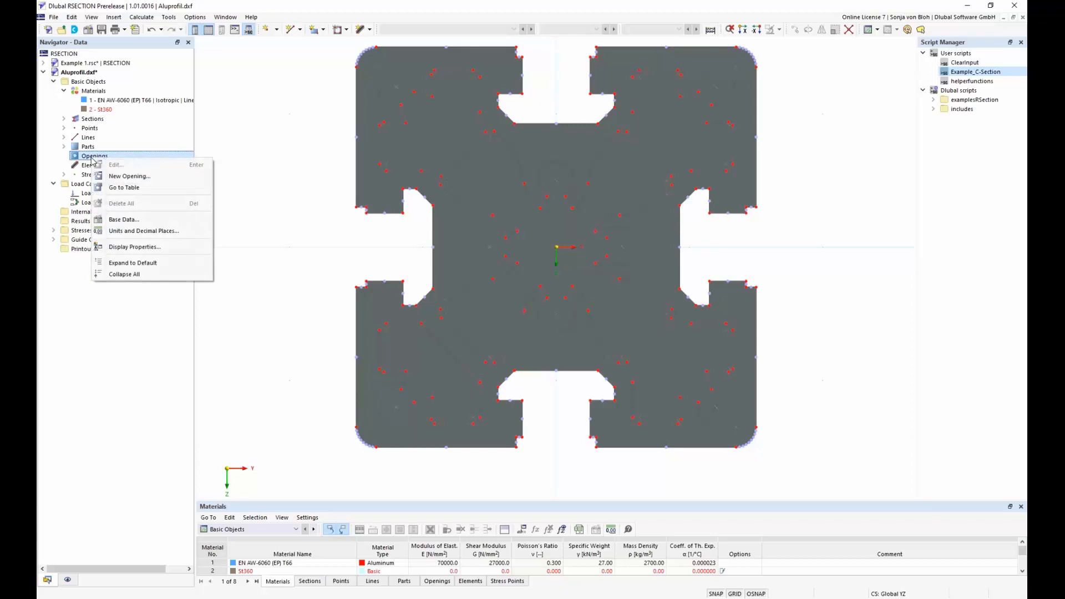
left_click(129, 176)
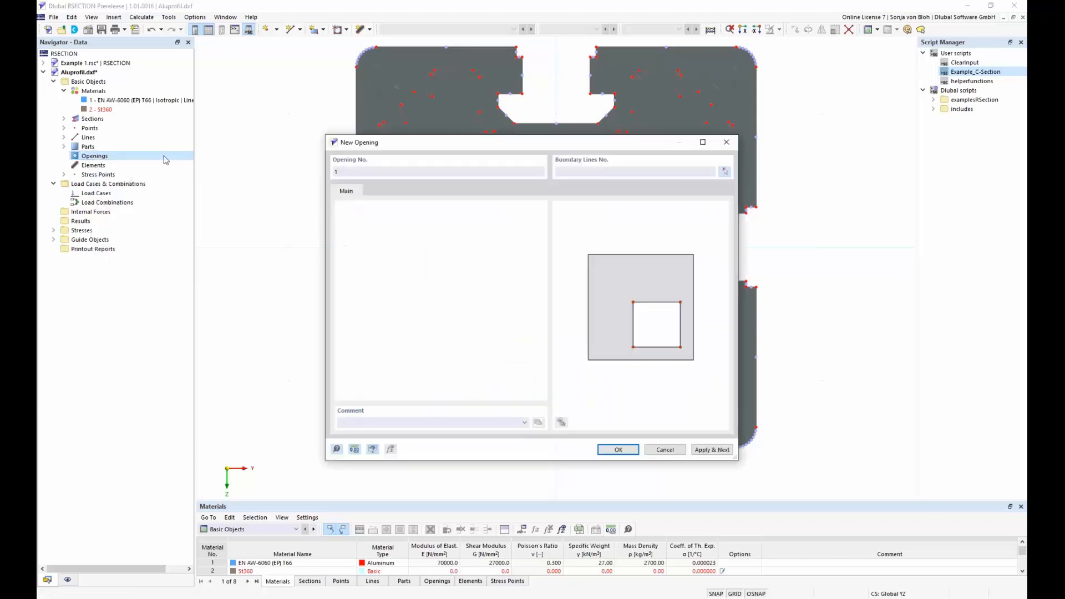
left_click(724, 172)
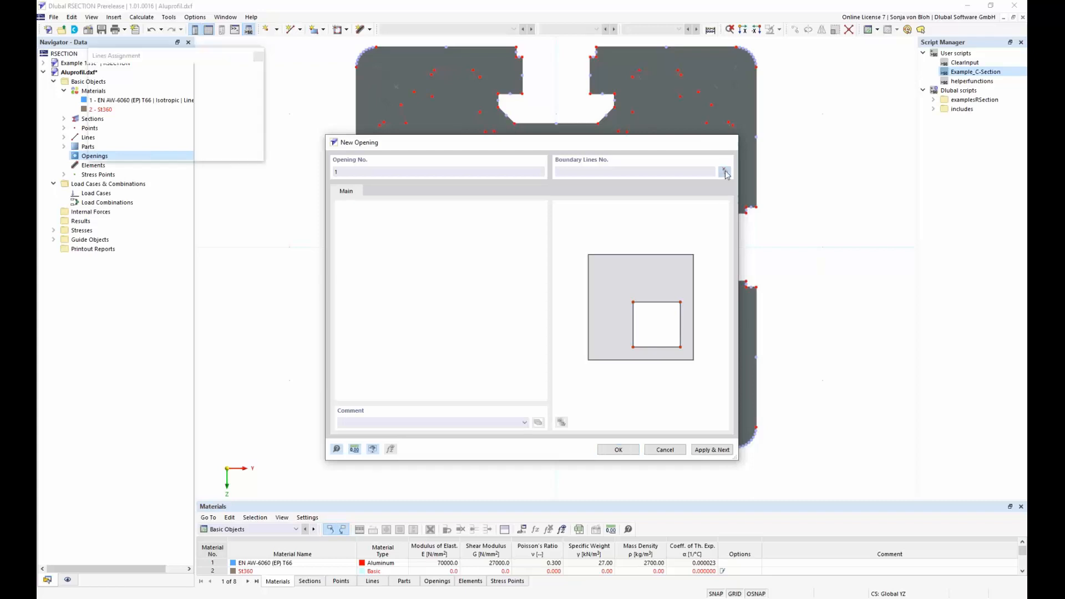
left_click_drag(366, 60, 489, 181)
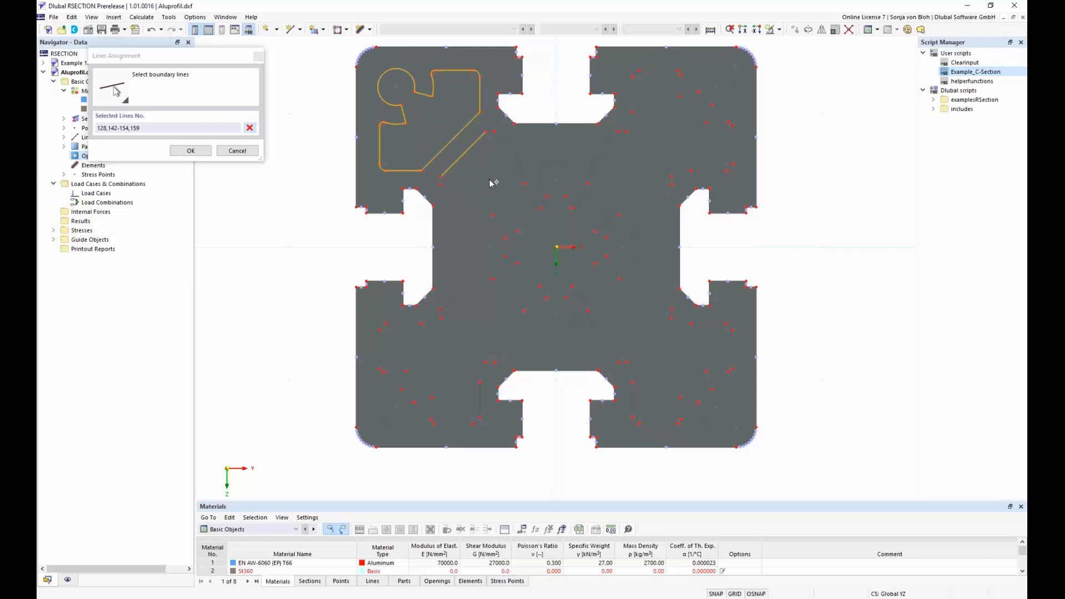
left_click(464, 151)
left_click(192, 152)
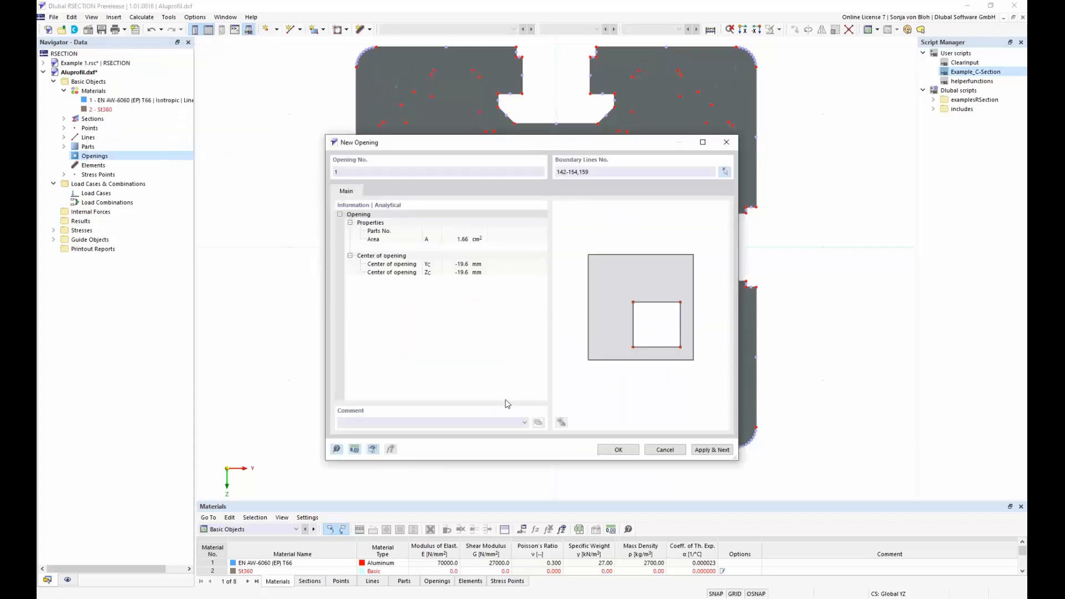
left_click(615, 450)
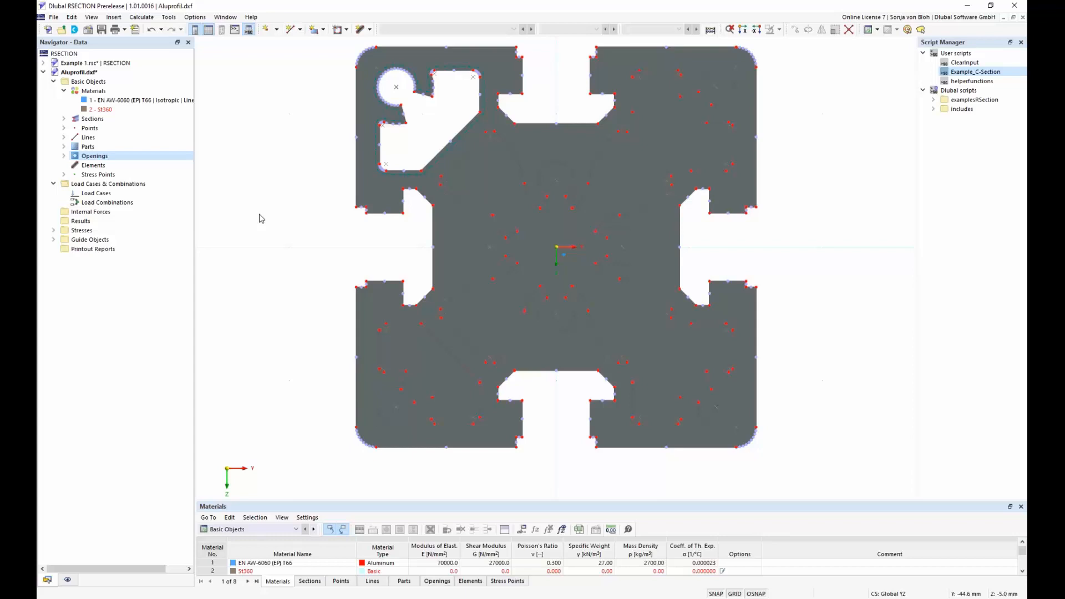
- Rotate-copy the corner opening into the other three corners with 3 steps of 90° about the origin
left_click(64, 156)
left_click(109, 165)
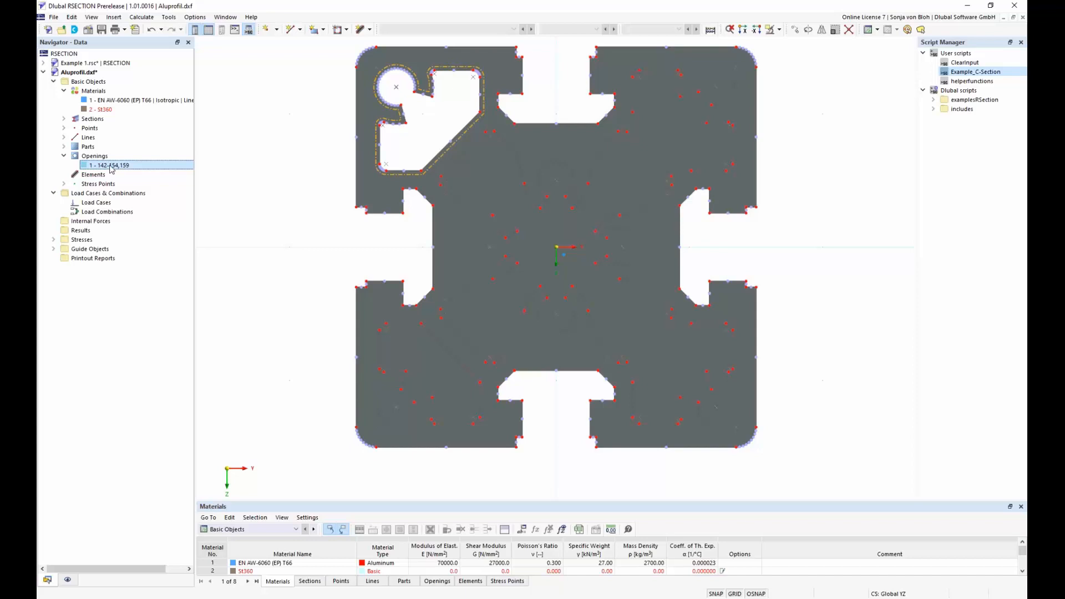
left_click(809, 31)
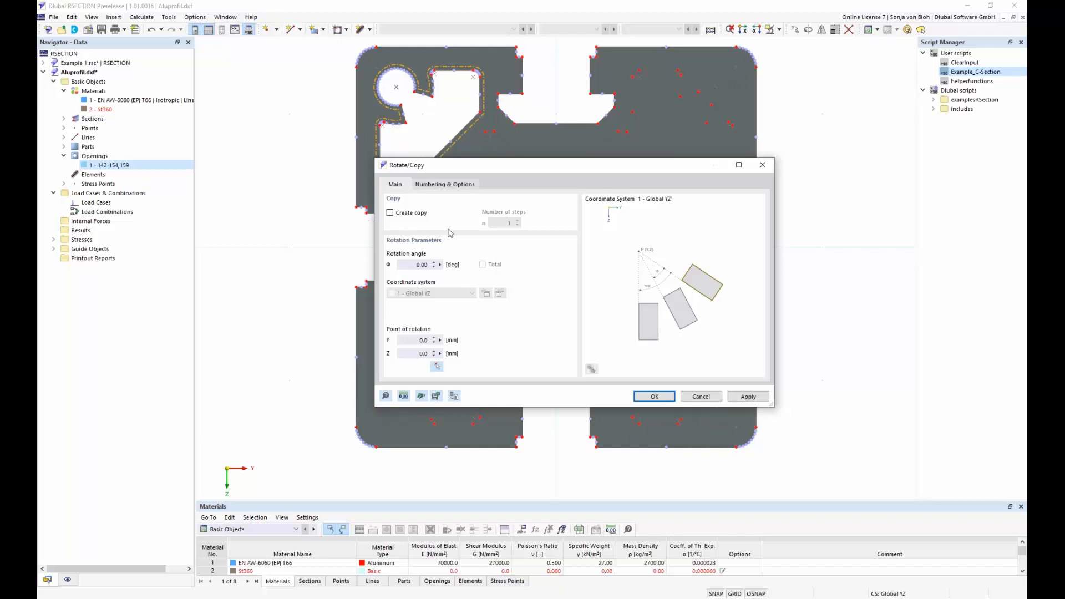
left_click(390, 213)
double_click(506, 222)
type("3")
double_click(420, 265)
type("9")
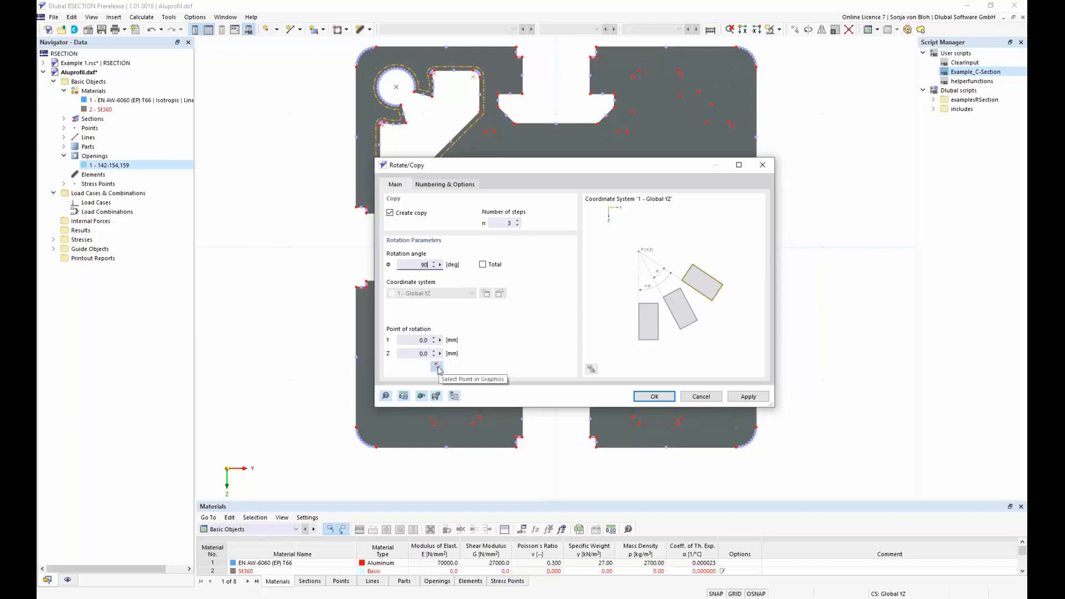
left_click(437, 367)
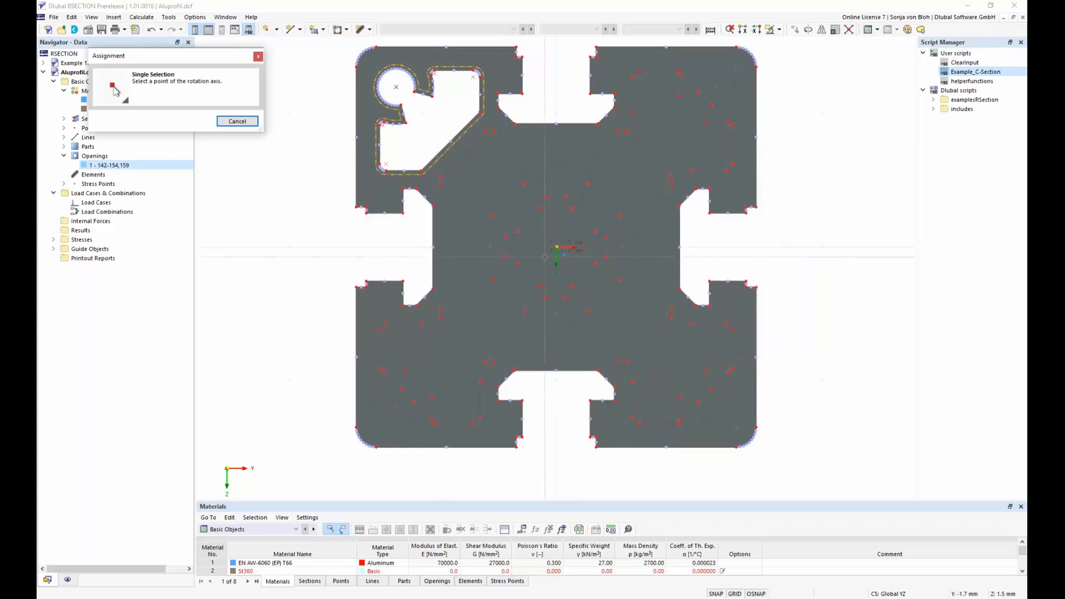
left_click(556, 247)
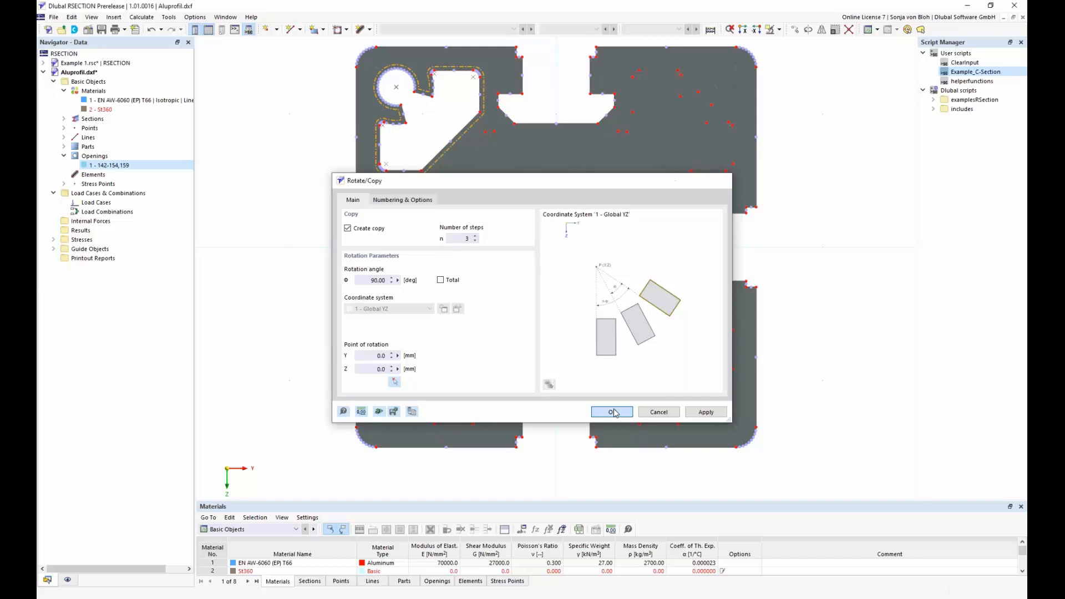
left_click(613, 411)
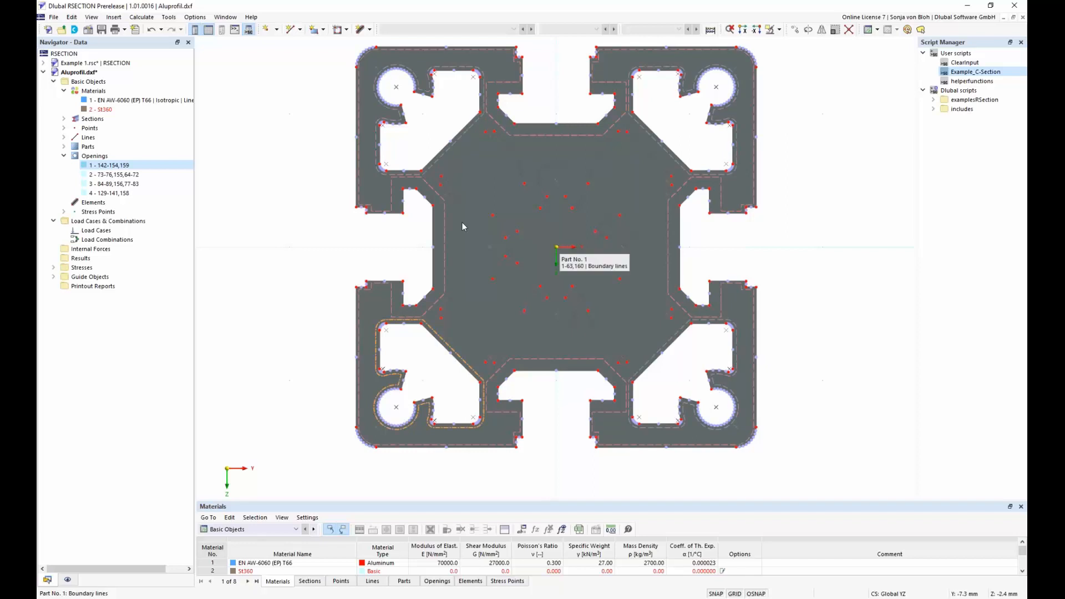
- Create the central opening of the profile from boundary lines 90-128,157, excluding outer contour line 9
right_click(94, 157)
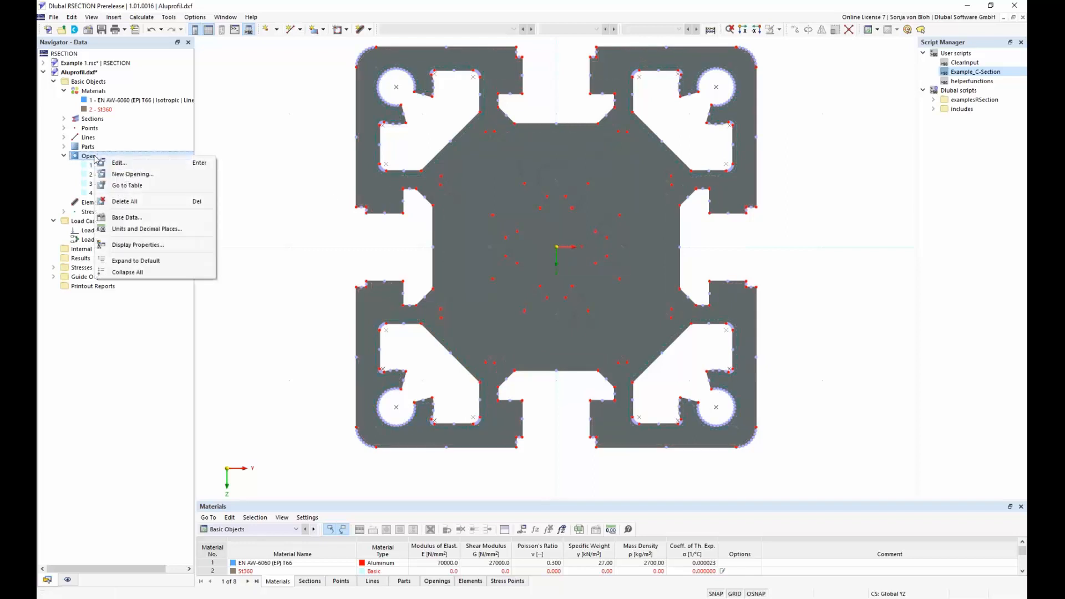
left_click(120, 175)
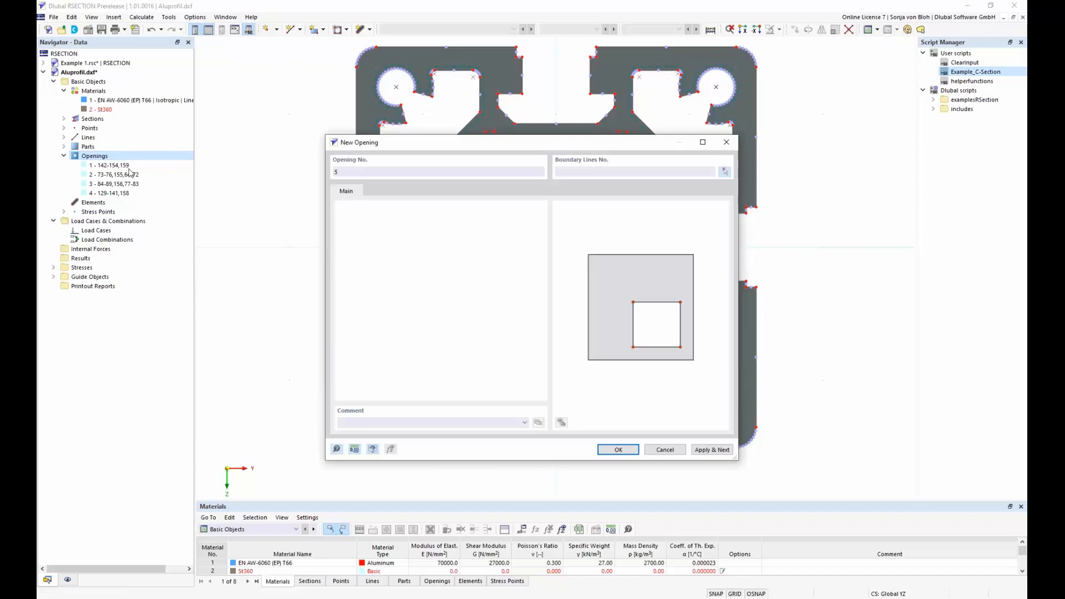
left_click(725, 171)
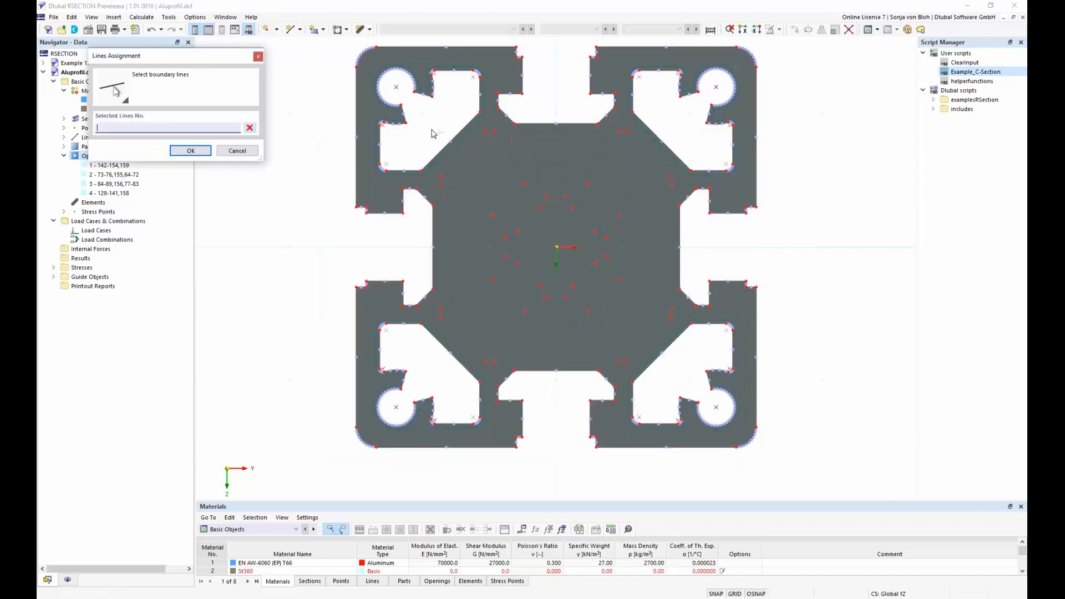
left_click_drag(431, 130, 678, 372)
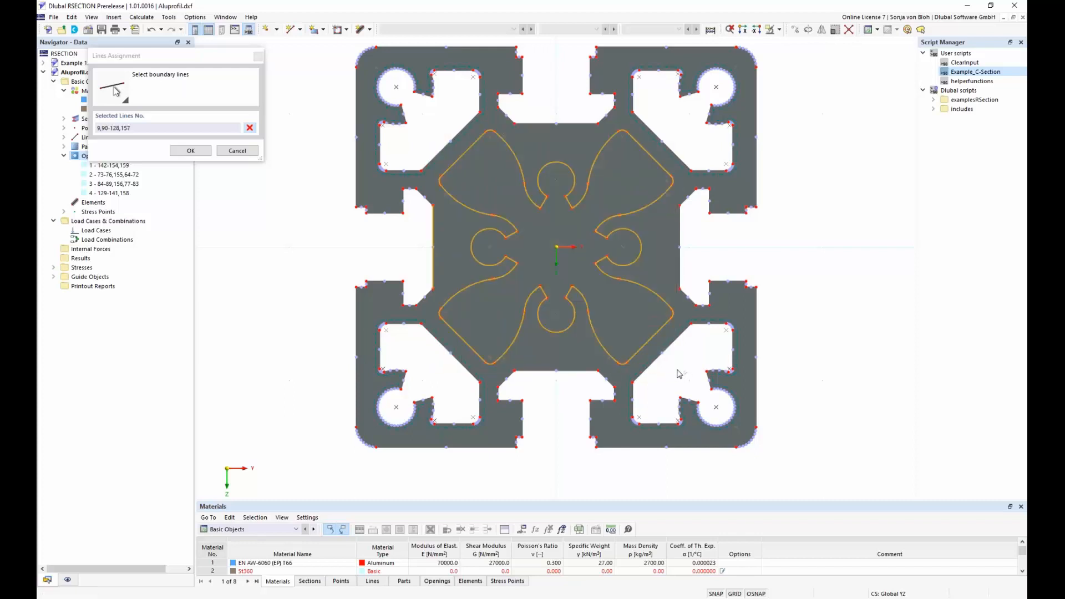
left_click(432, 232)
left_click(190, 153)
left_click(190, 152)
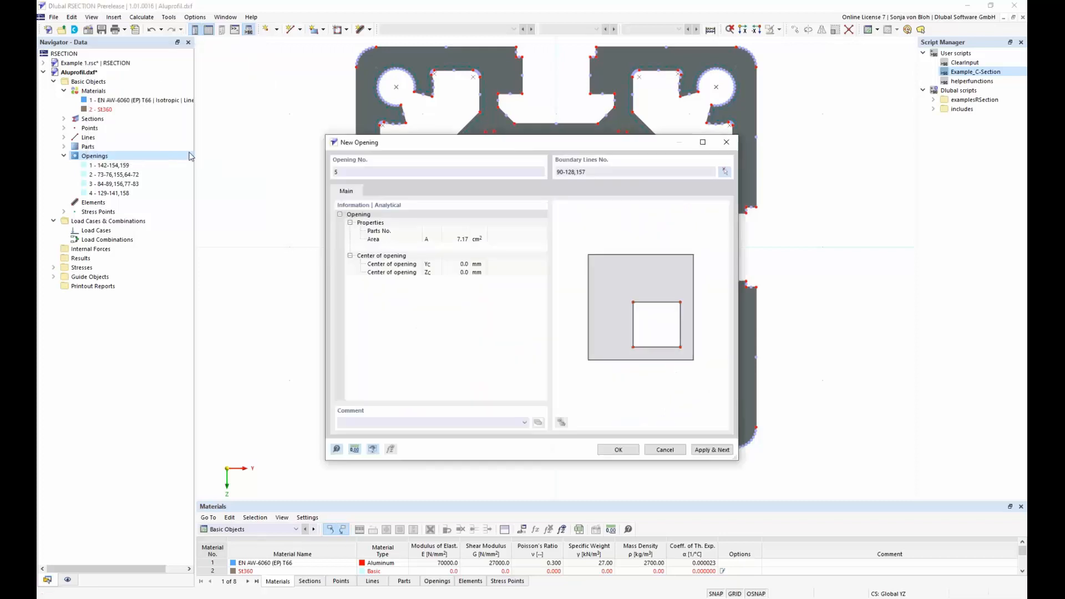
left_click(622, 452)
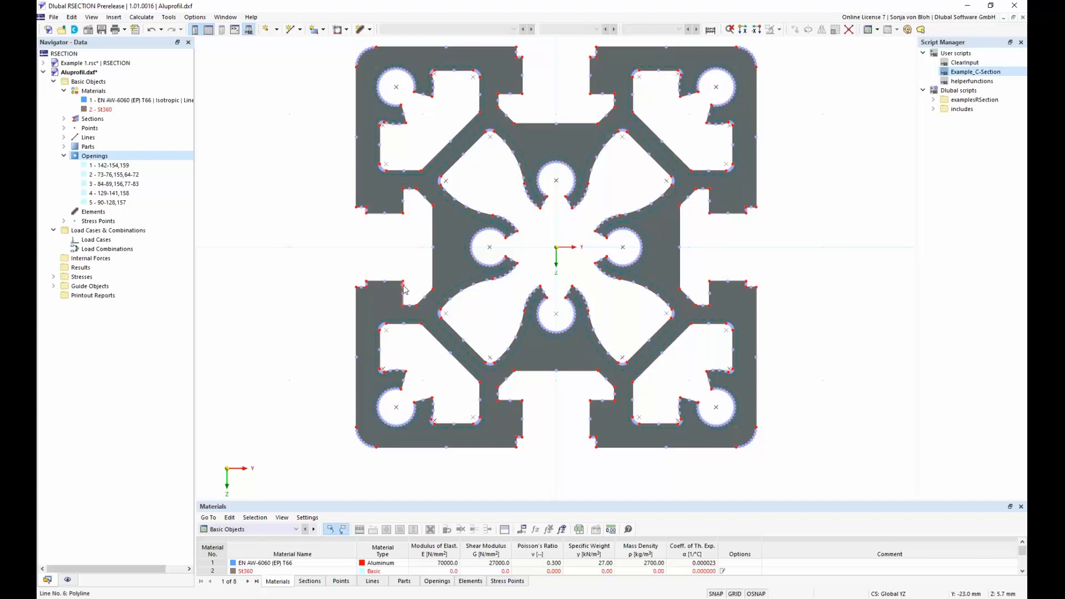
- Create a new model named Example 3 with the Finite Element Analysis method and material definition
left_click(54, 17)
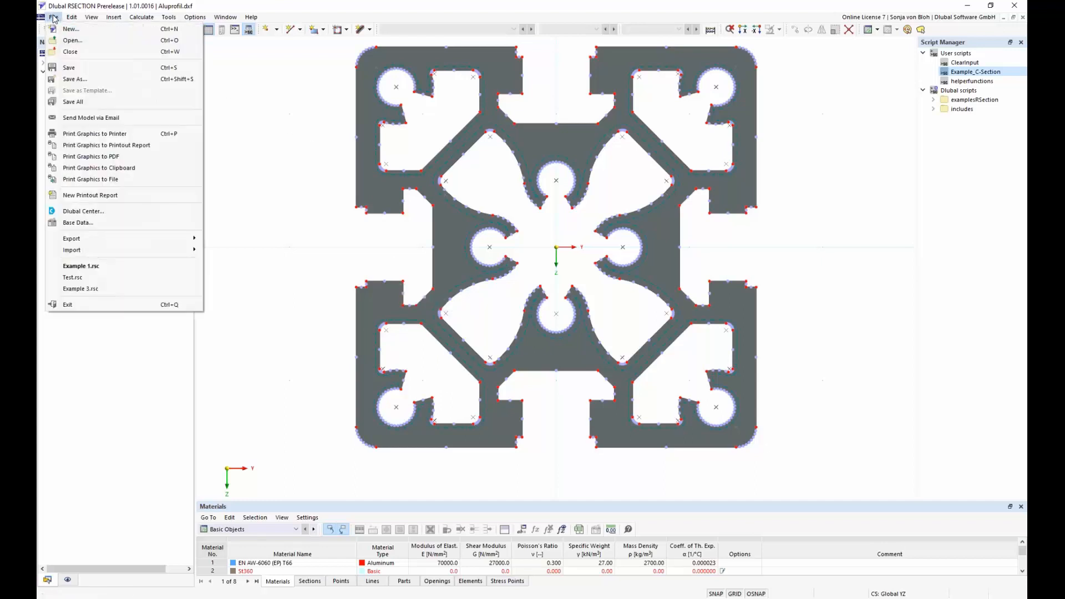
left_click(68, 29)
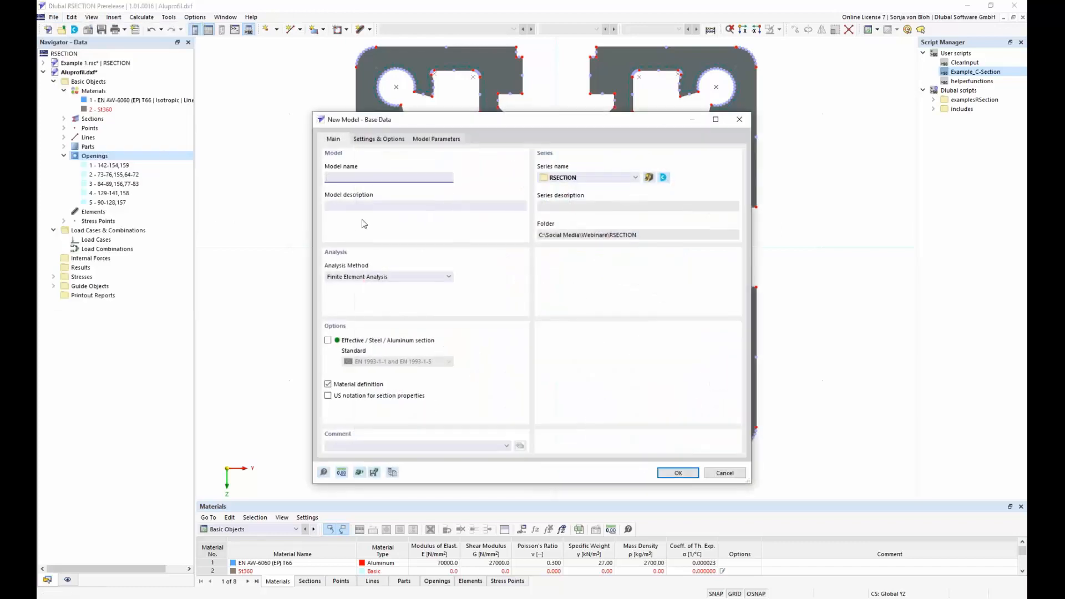
type("Example 3")
left_click(679, 473)
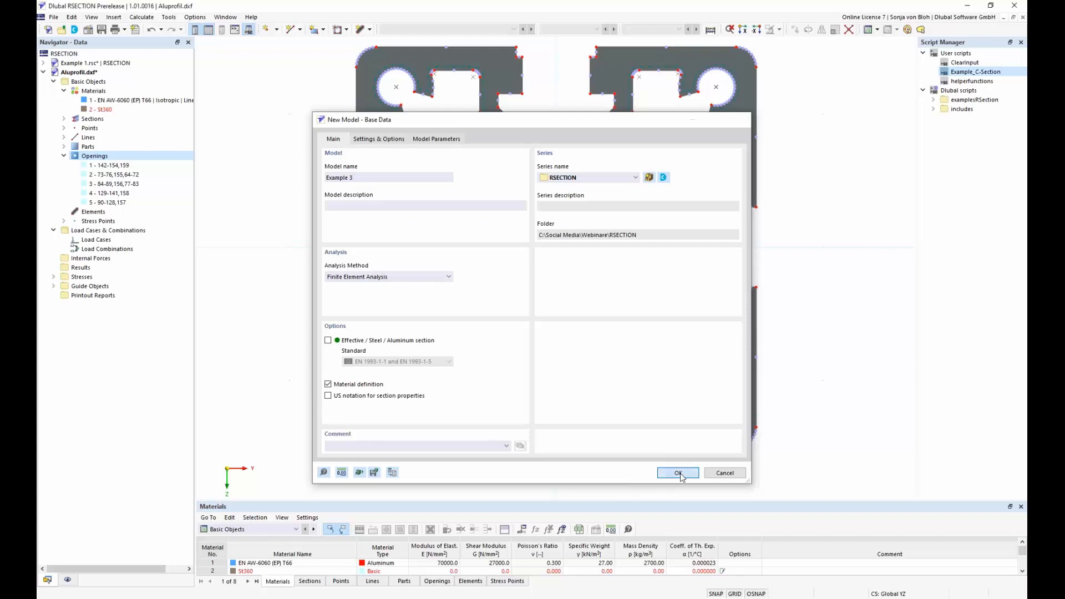
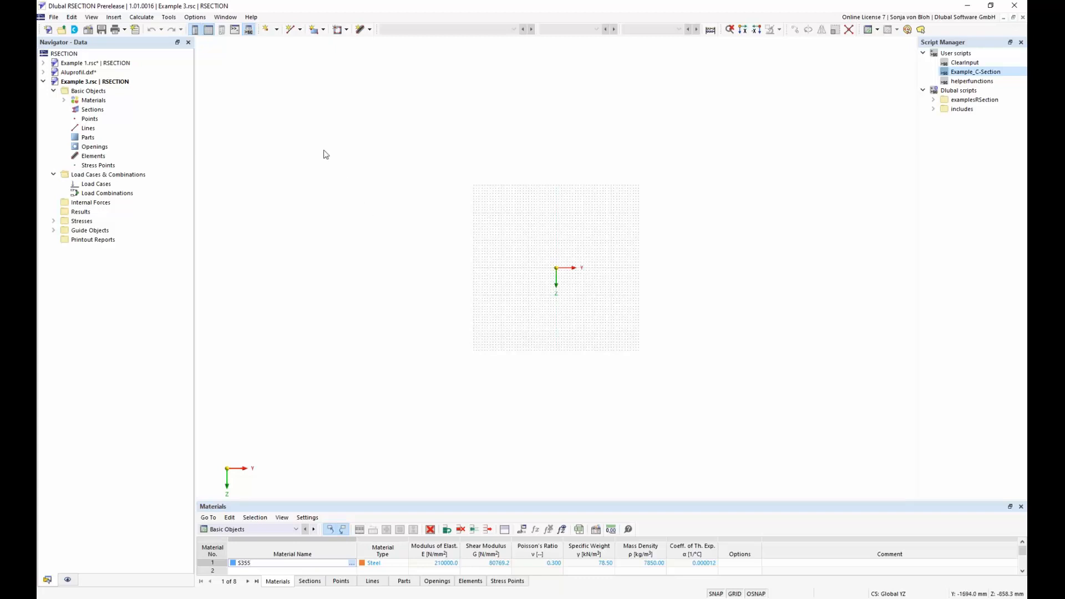
- Open the console and look up the description of the points property coordinate_1 in the object property list
left_click(92, 18)
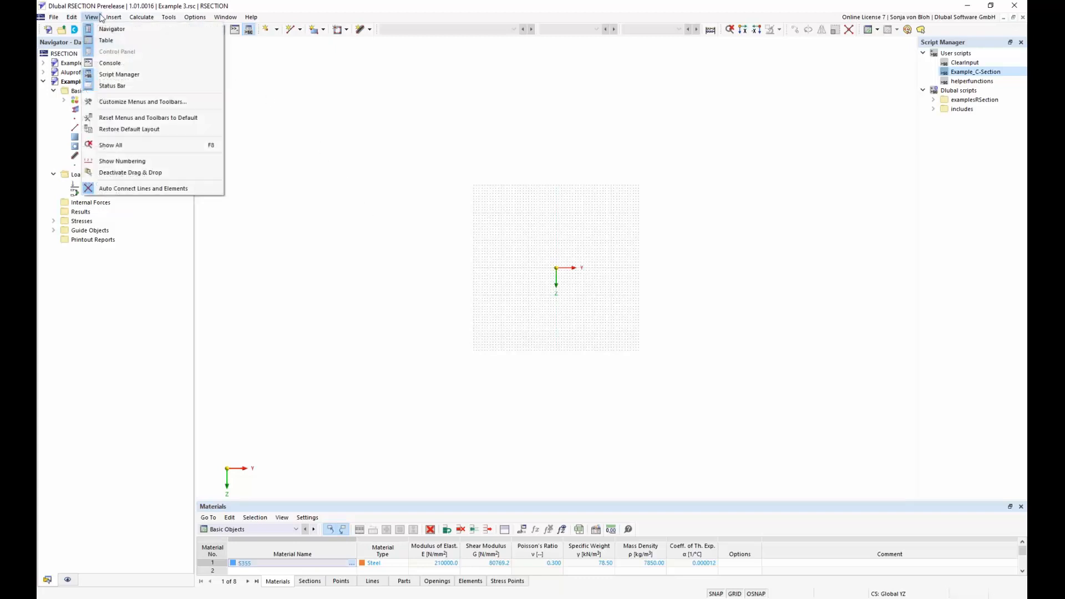
left_click(111, 64)
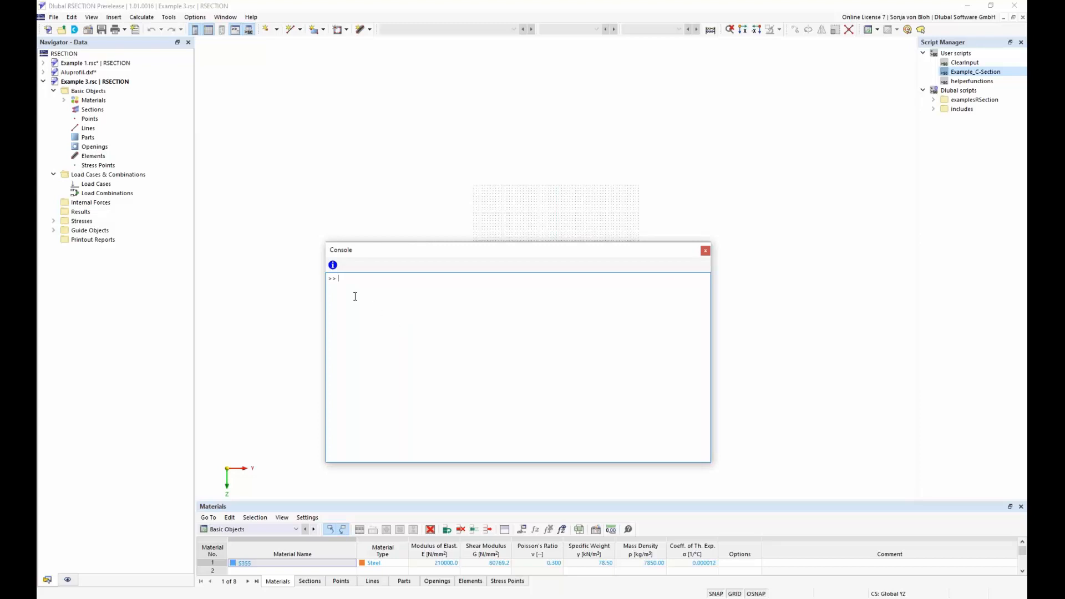
left_click(333, 266)
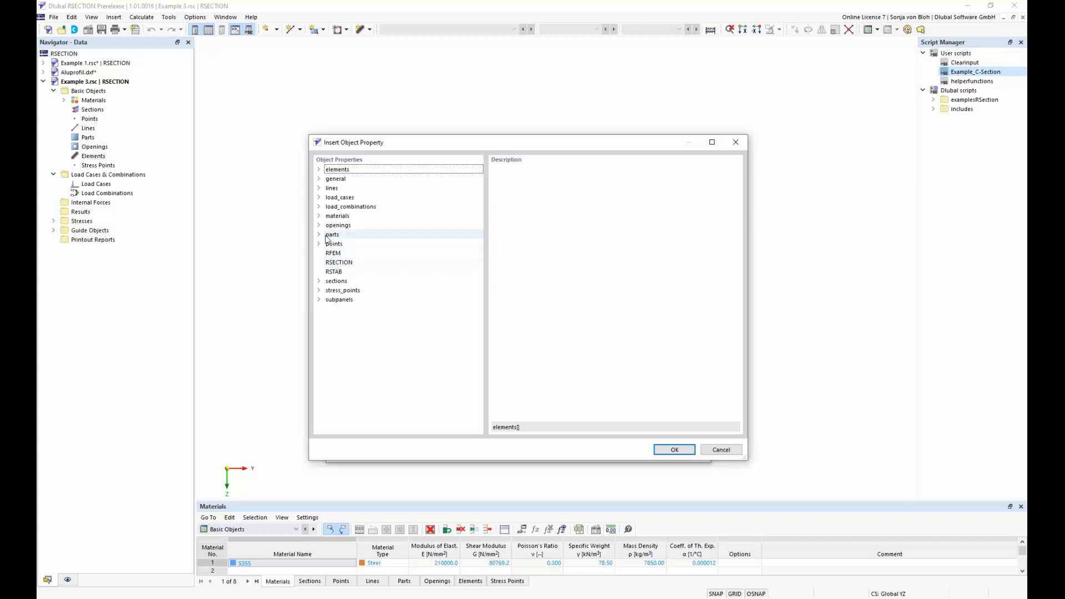
left_click(319, 244)
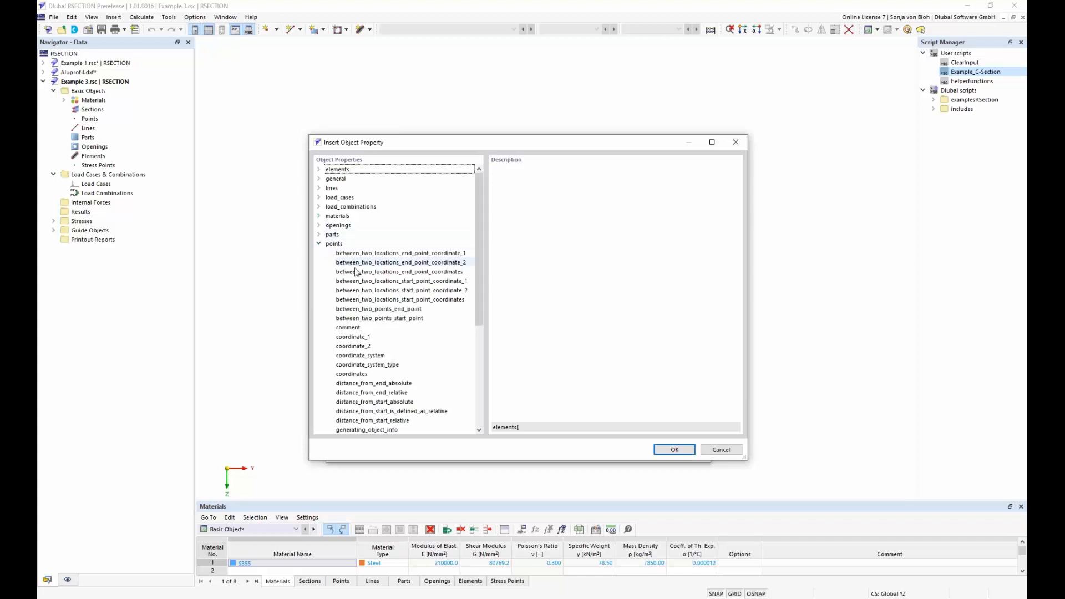
left_click(361, 338)
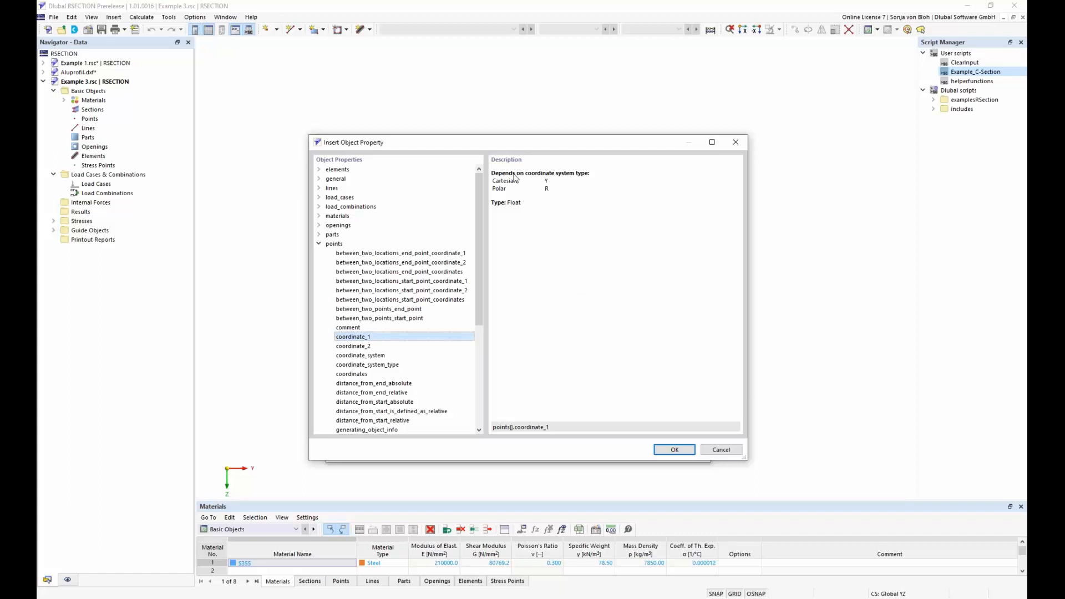
left_click(721, 449)
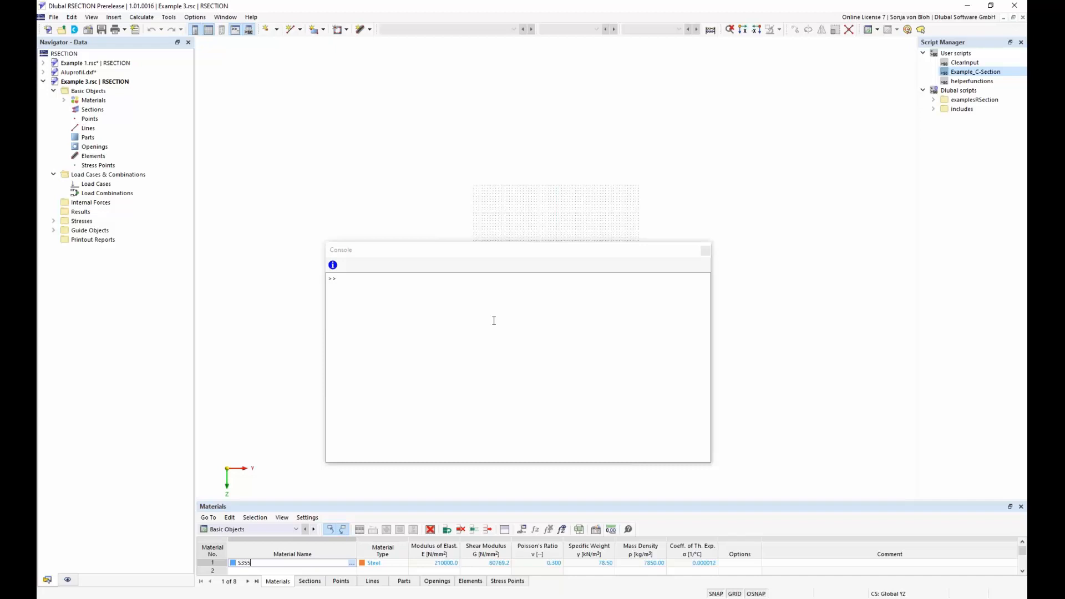
- Show the points table and create point 1 in the console with points.create(1)
left_click(340, 581)
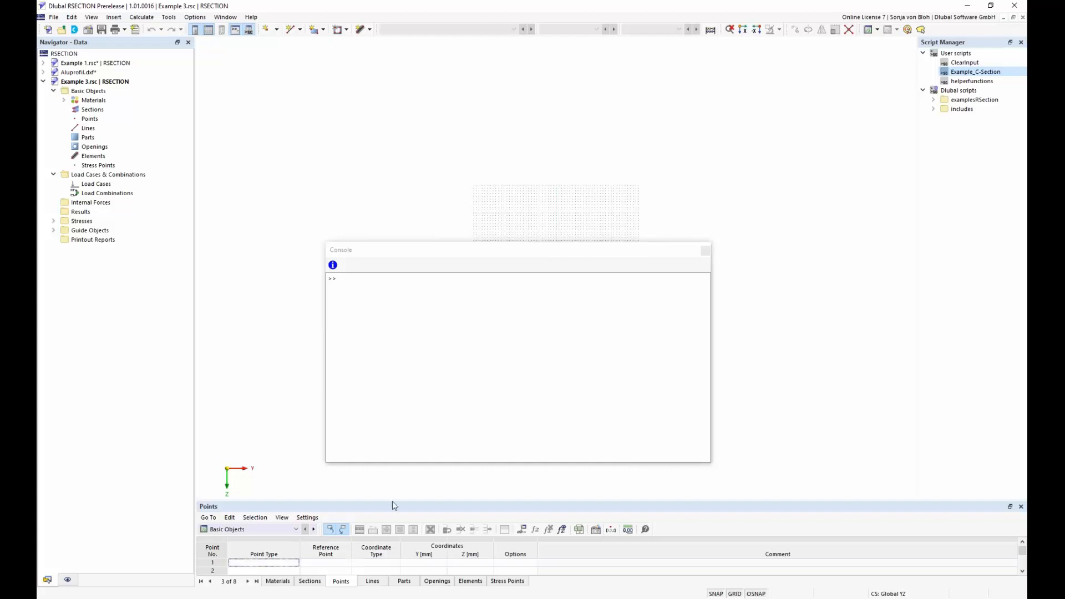
left_click(351, 287)
type("poi")
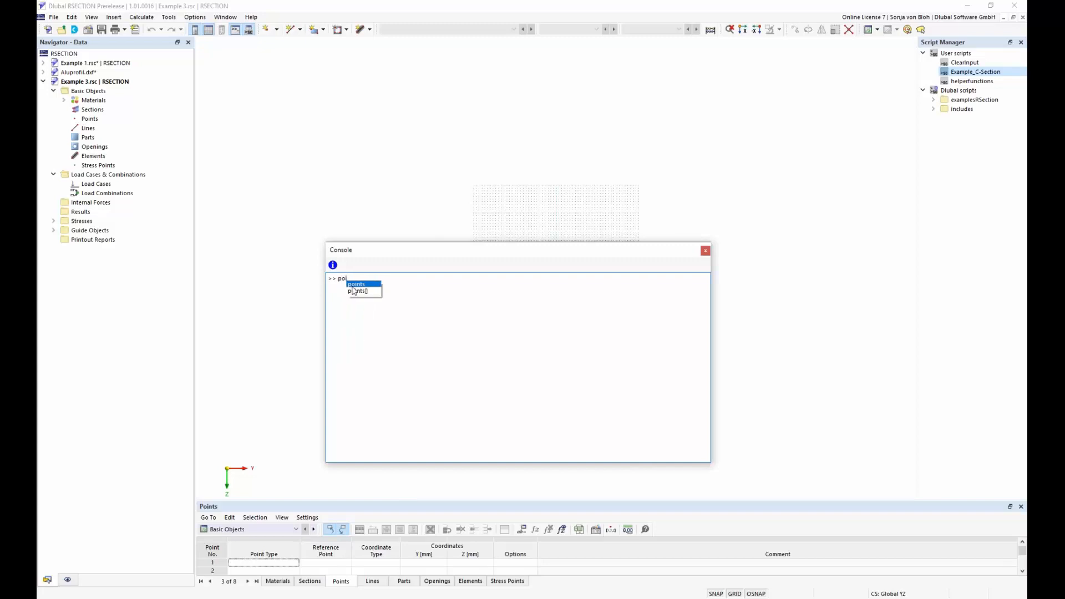
key("Return")
type(".")
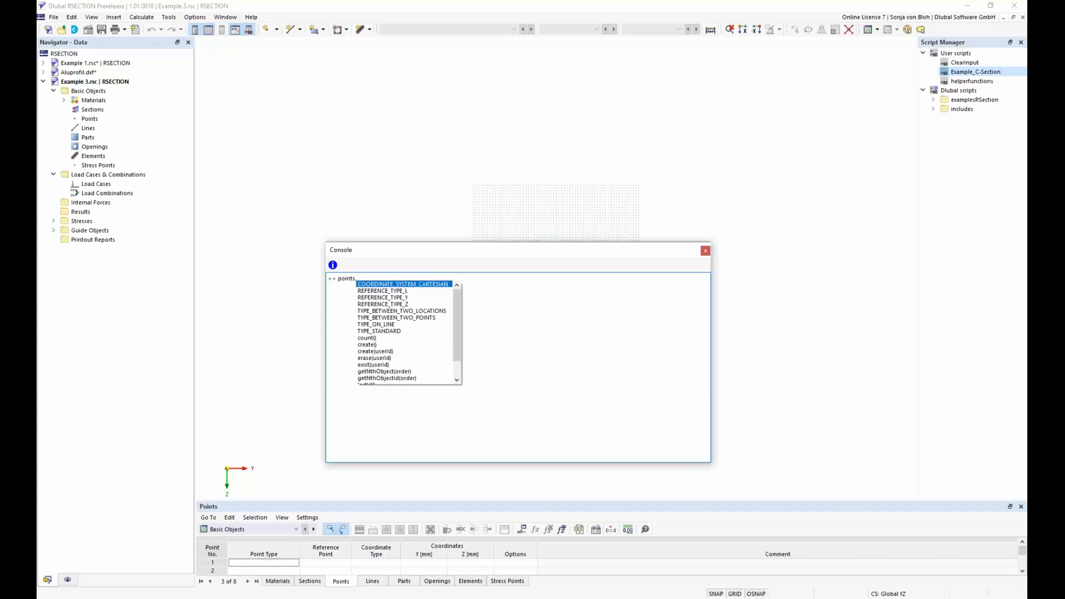
type("create")
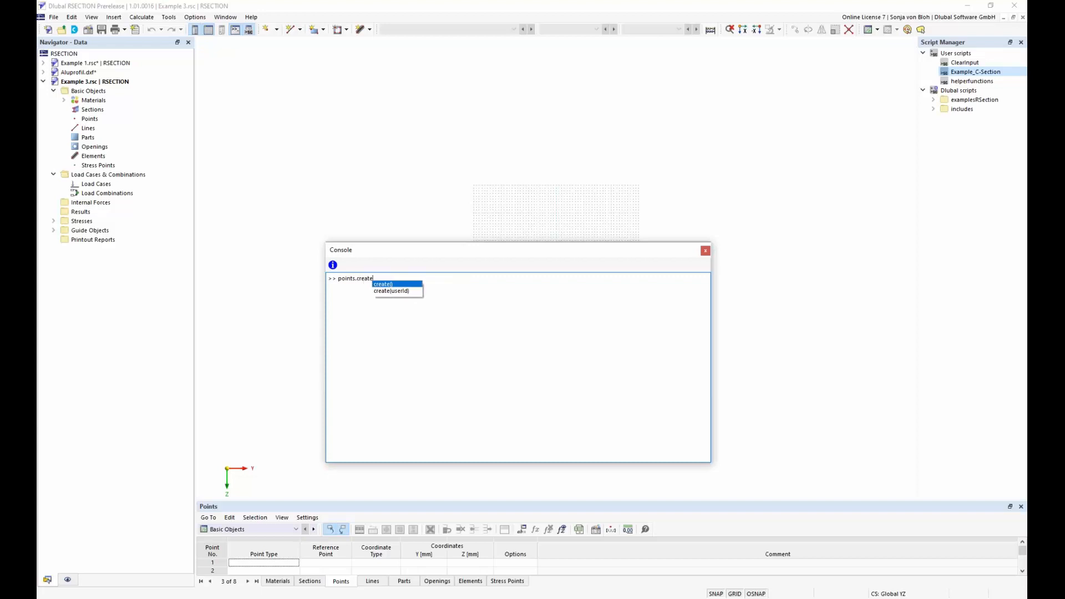
key("Escape")
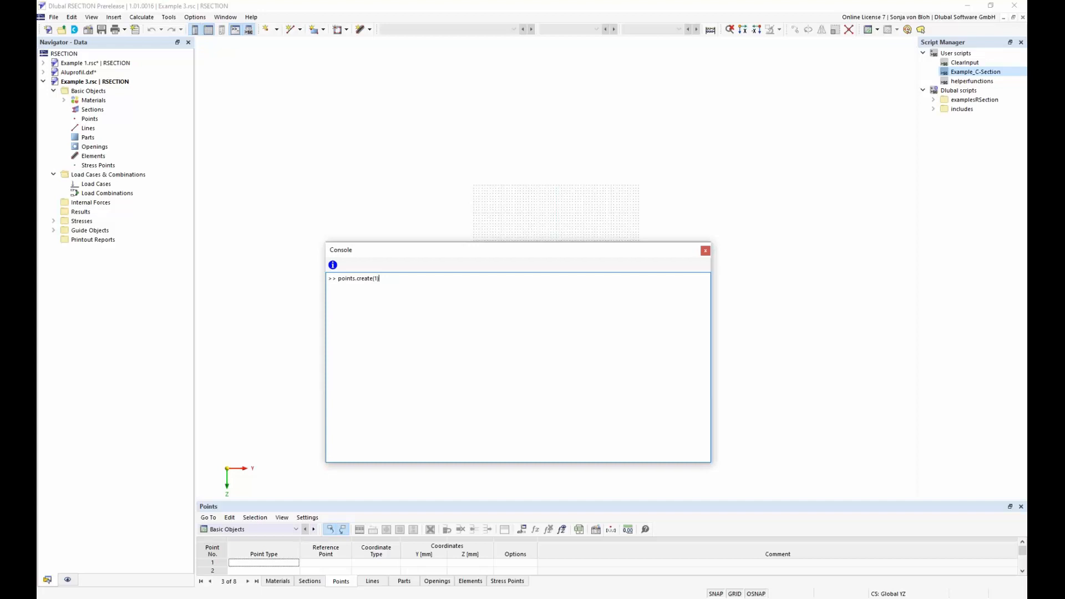
key("Return")
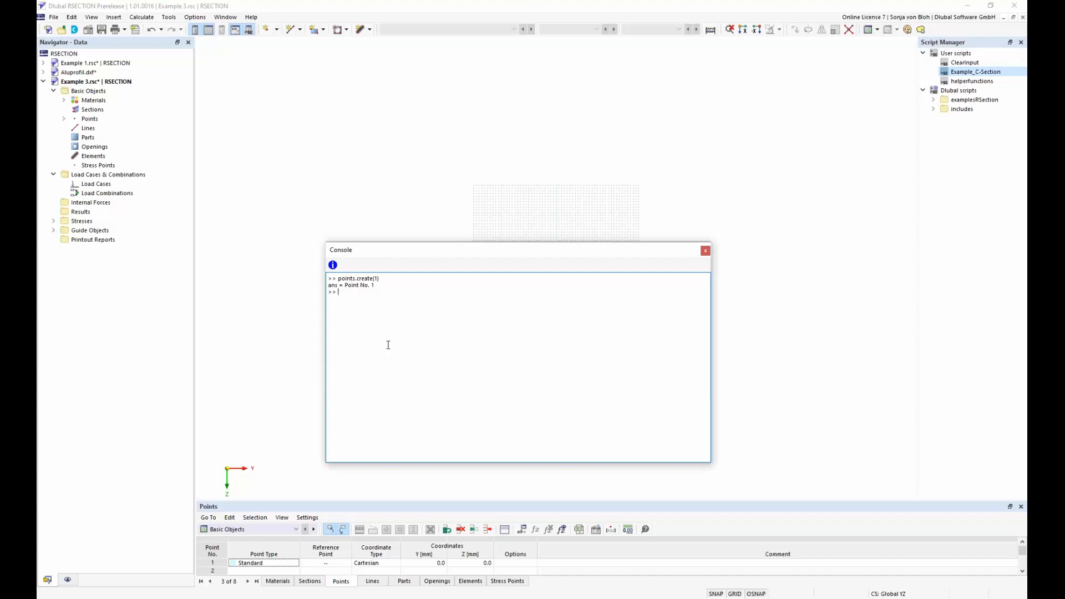
- Set the Y coordinate of point 1 in the console with points[1].coordinate_1=0.005
type("points[1")
type(".")
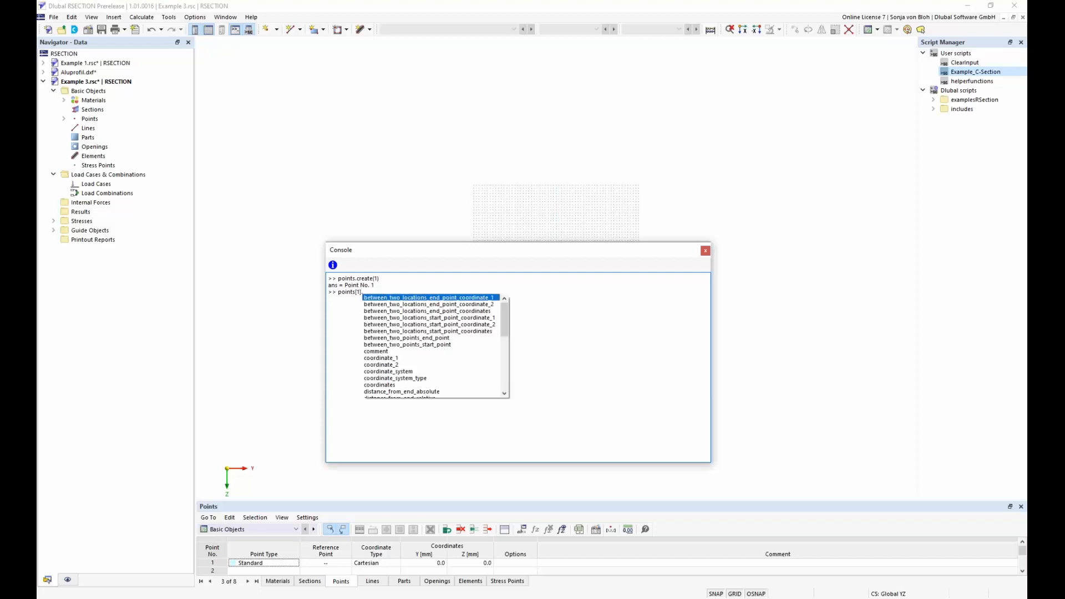
double_click(393, 359)
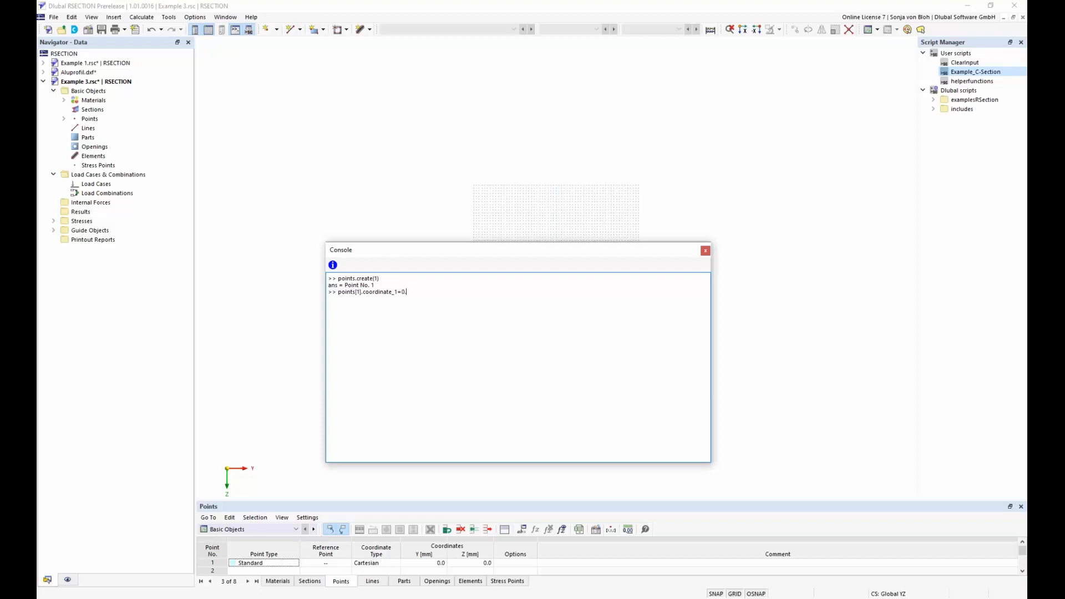
type("005")
key("Return")
- Set the Z coordinate of point 1 in the console with points[1].coordinate_2=8mm
type("points")
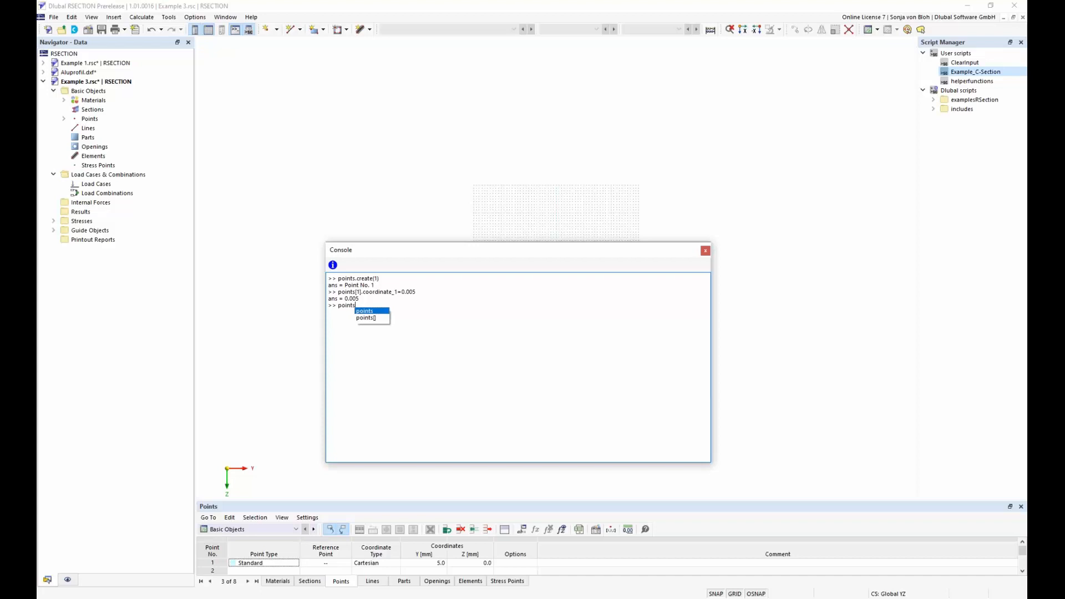
type("[1].coo")
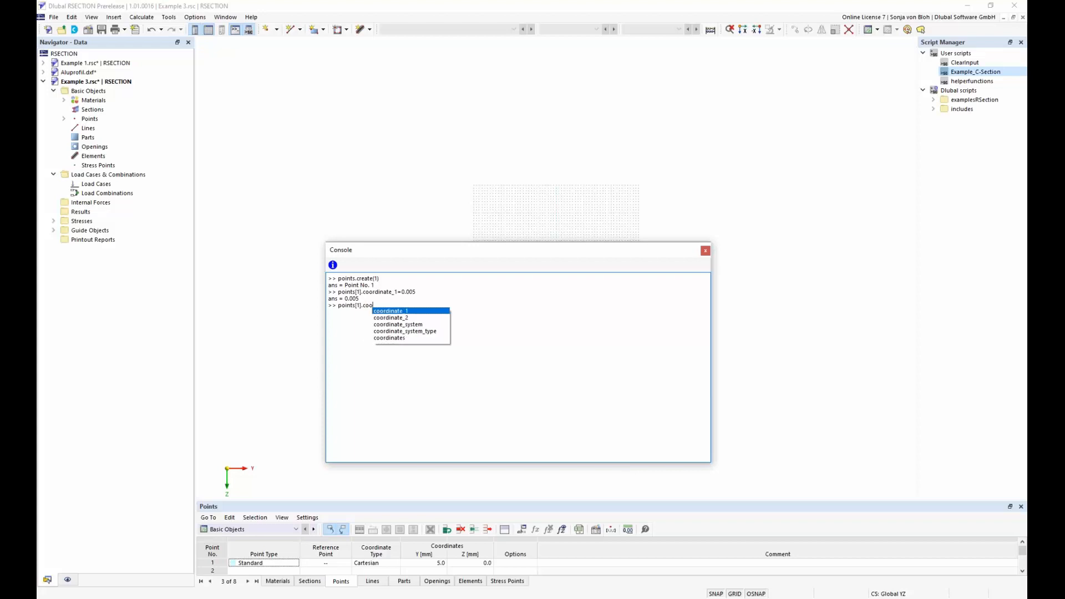
key("Down")
key("Return")
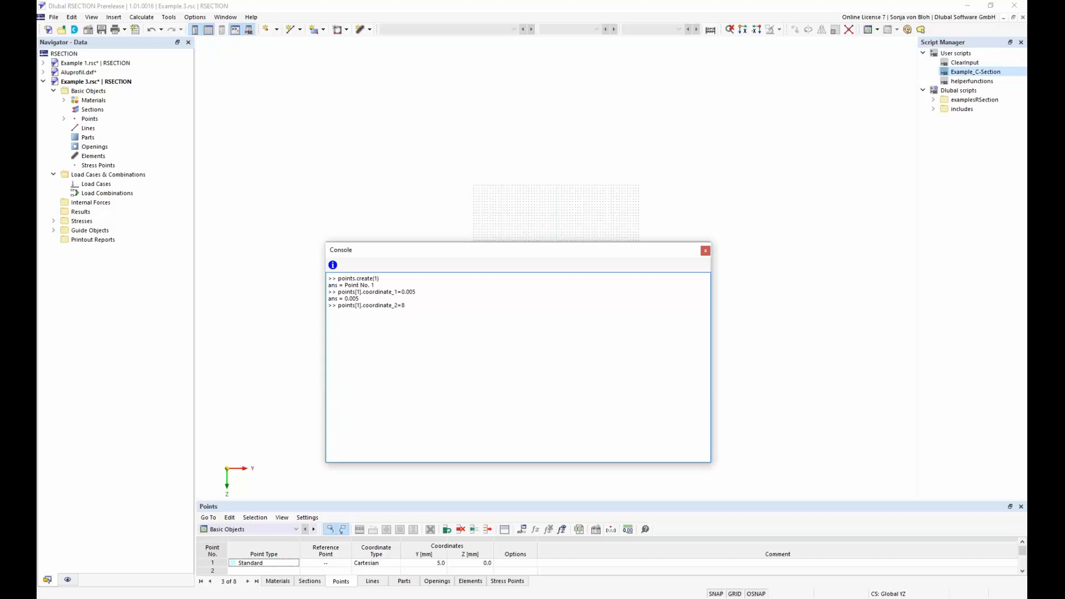
type("=8mm")
key("Return")
- Examine the 01_I-section and 02_C-section scripts in examplesRSection and the creation options for user scripts
left_click(934, 100)
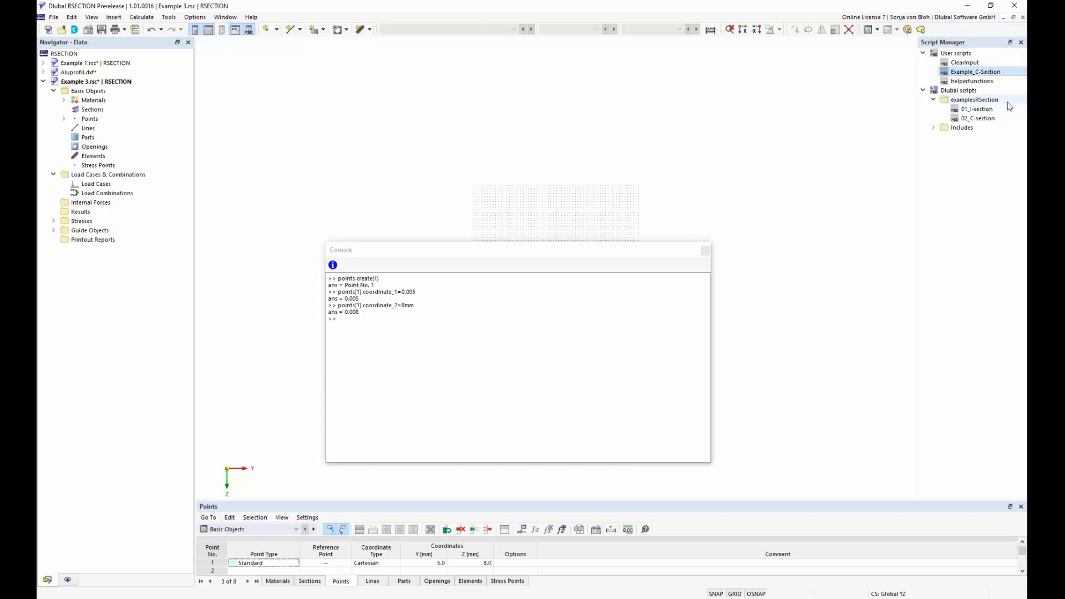
left_click(986, 109)
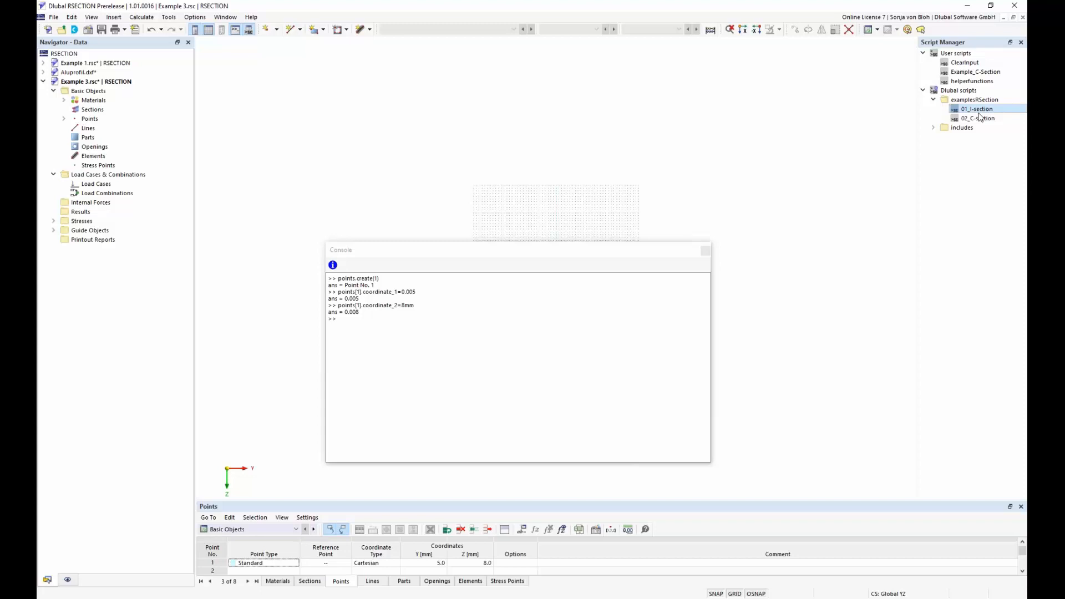
left_click(977, 120)
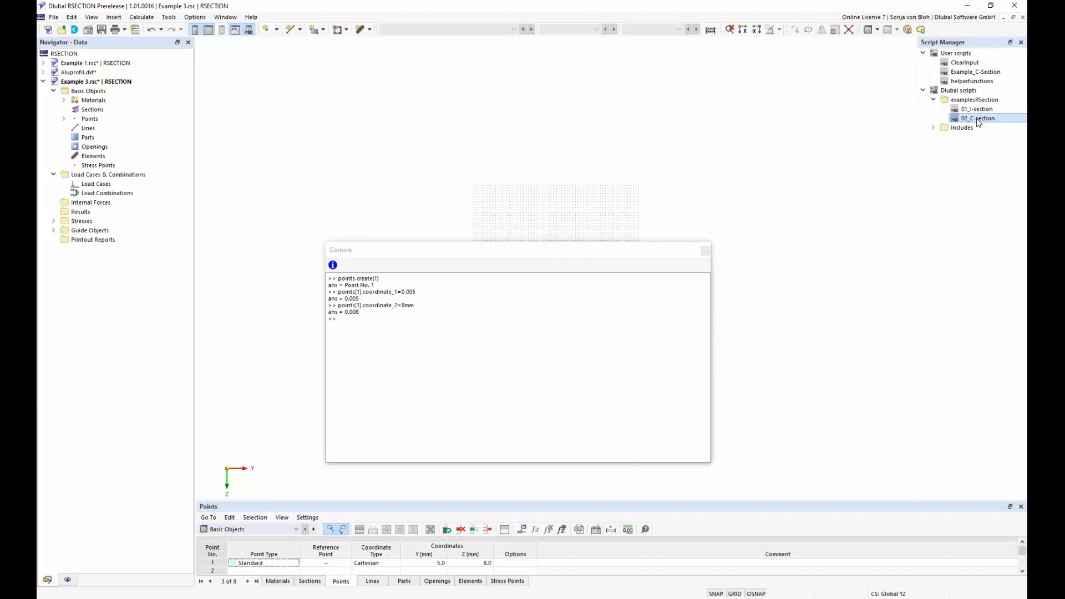
left_click(963, 55)
right_click(964, 55)
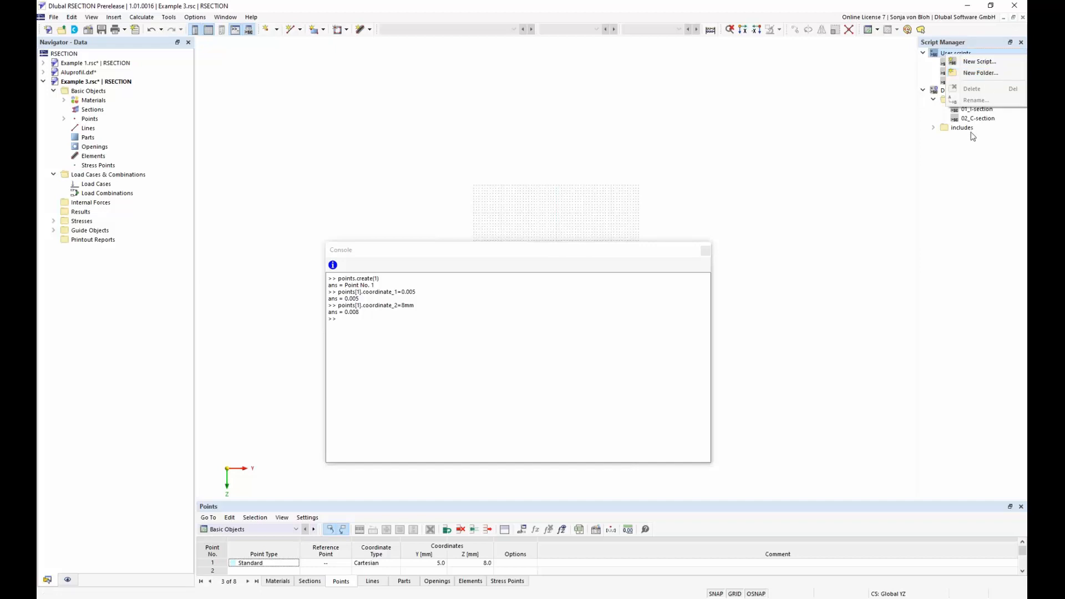
left_click(968, 165)
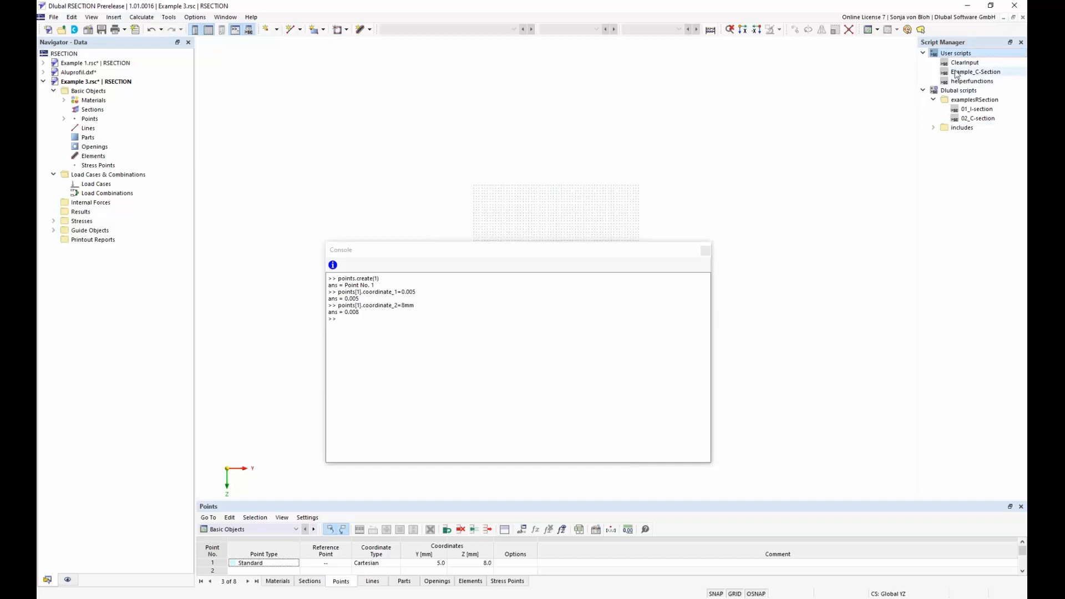
- Run the Example_C-Section user script to view its input parameters, then close the wizard without executing it
left_click(975, 75)
double_click(974, 74)
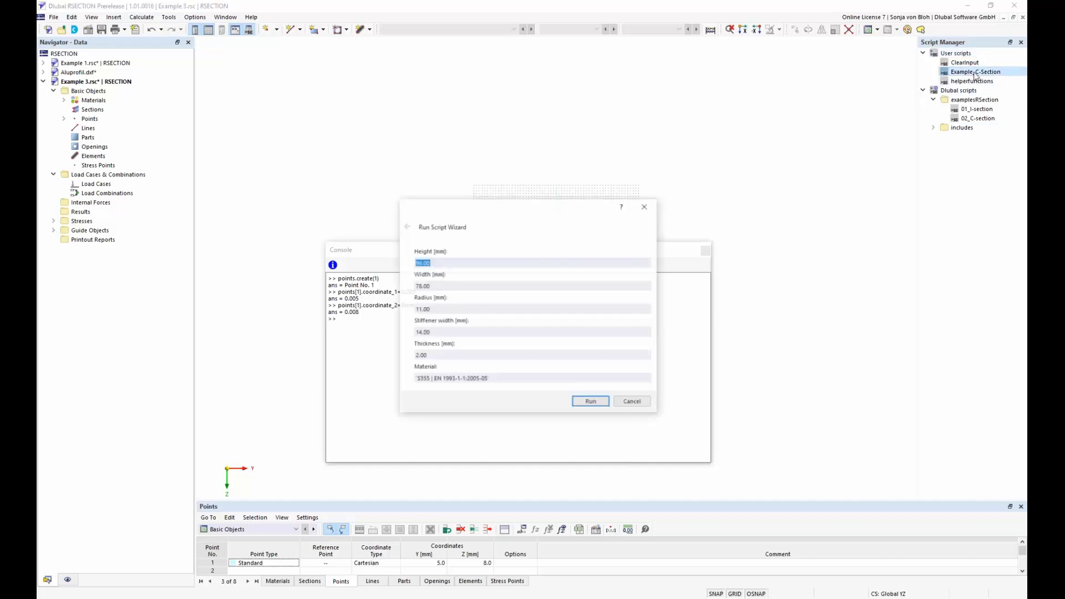
left_click_drag(536, 215, 679, 101)
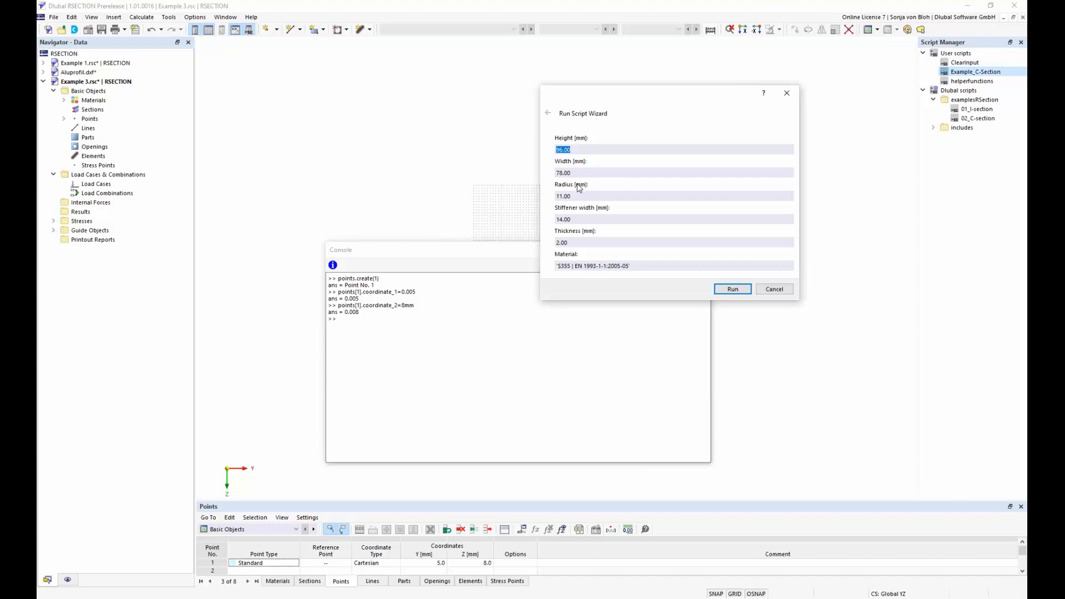
left_click(787, 93)
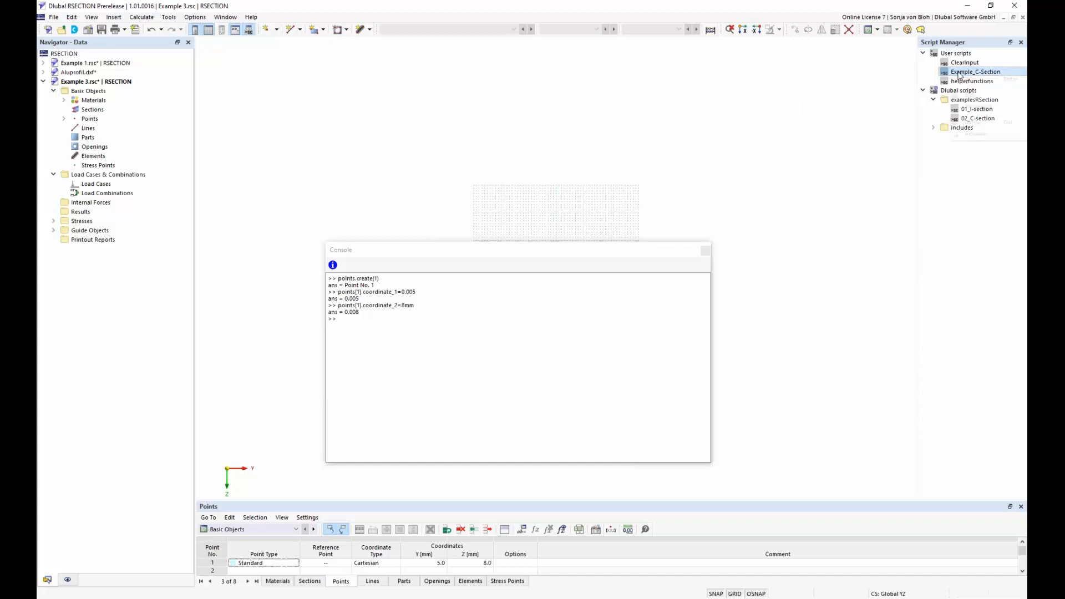
- Examine the Example_C-Section properties XML beside the Eingabemaske.png image, comparing the argument names, default values and label names with the input fields
right_click(957, 73)
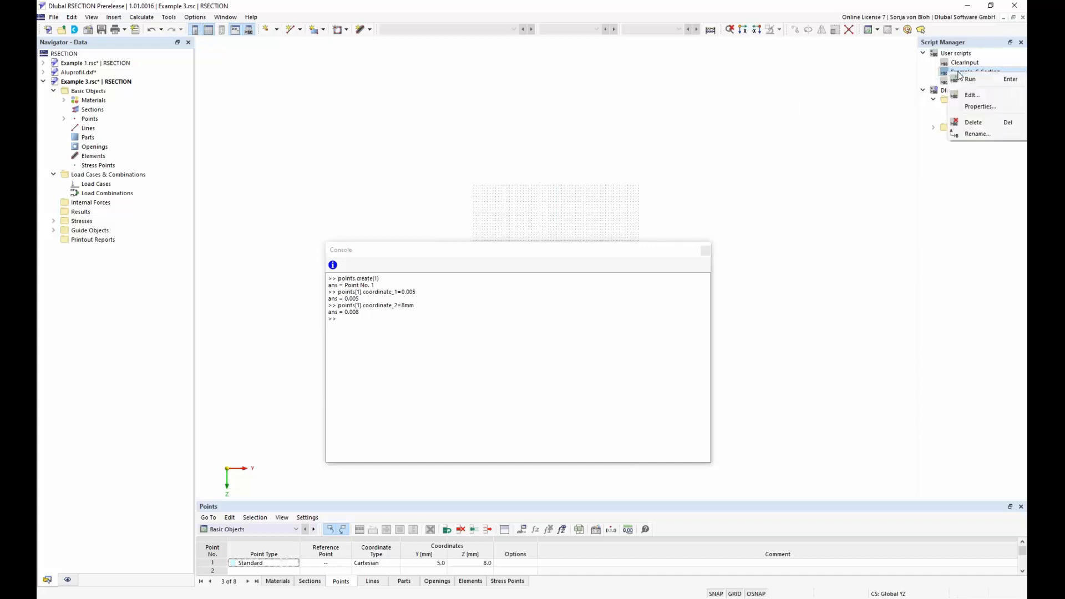
left_click(976, 107)
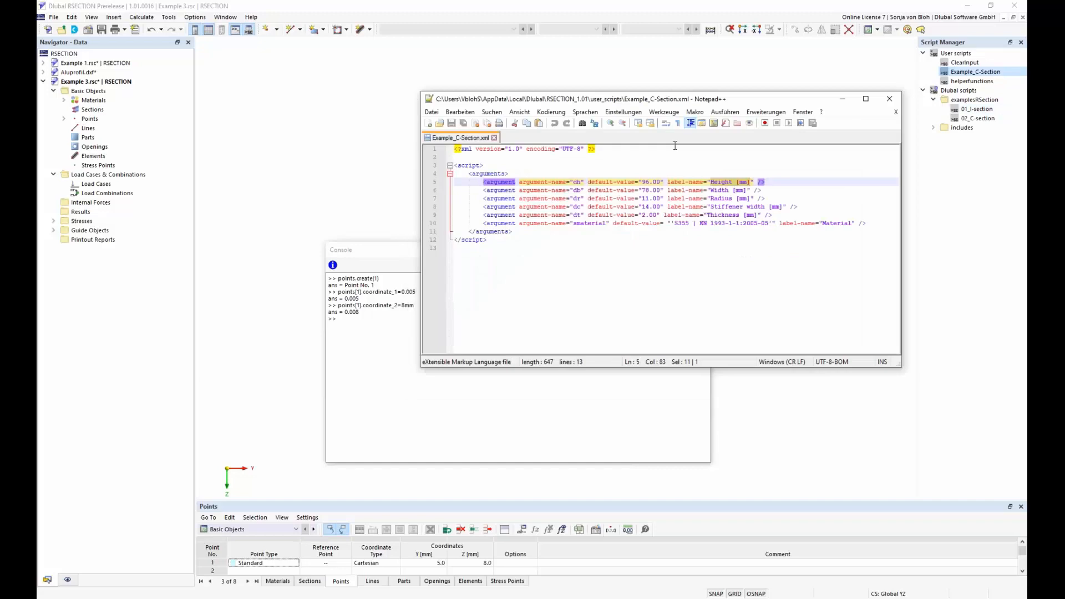
left_click_drag(577, 101, 626, 89)
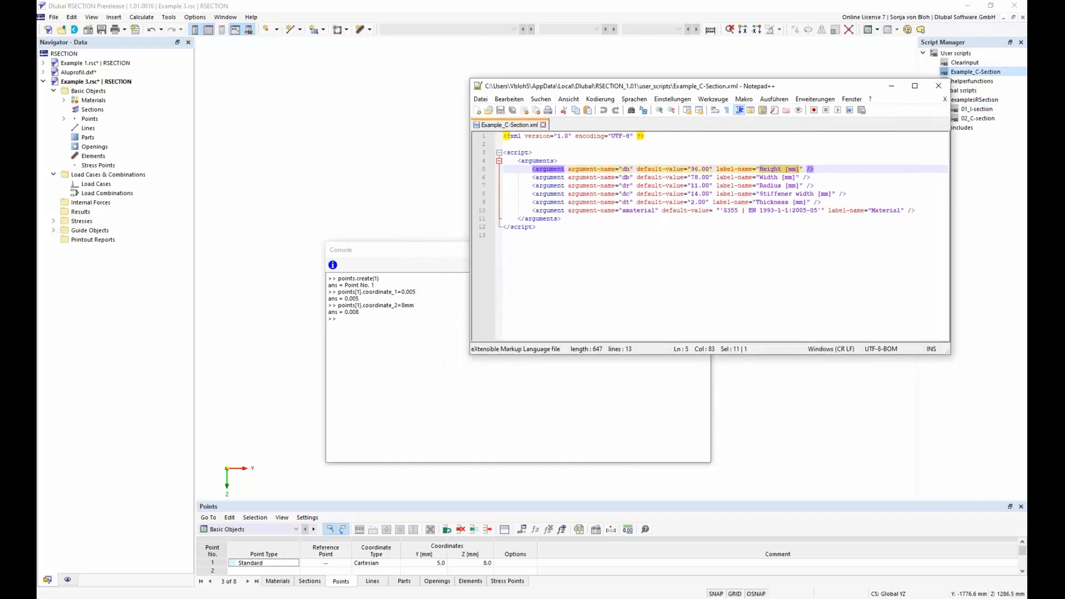
left_click(227, 546)
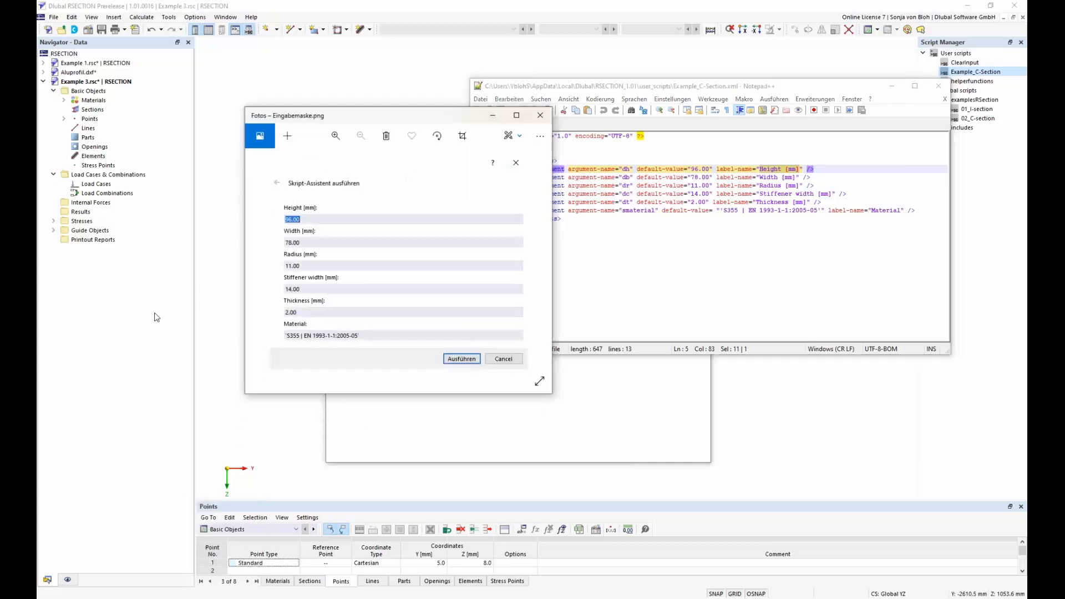
left_click_drag(373, 118, 277, 90)
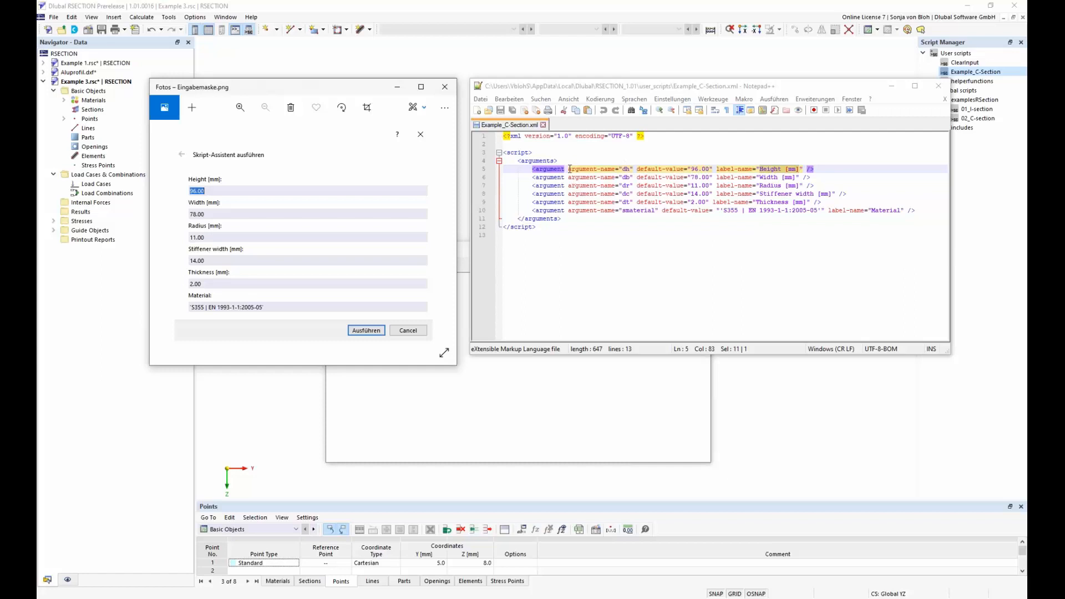
left_click_drag(570, 169, 615, 169)
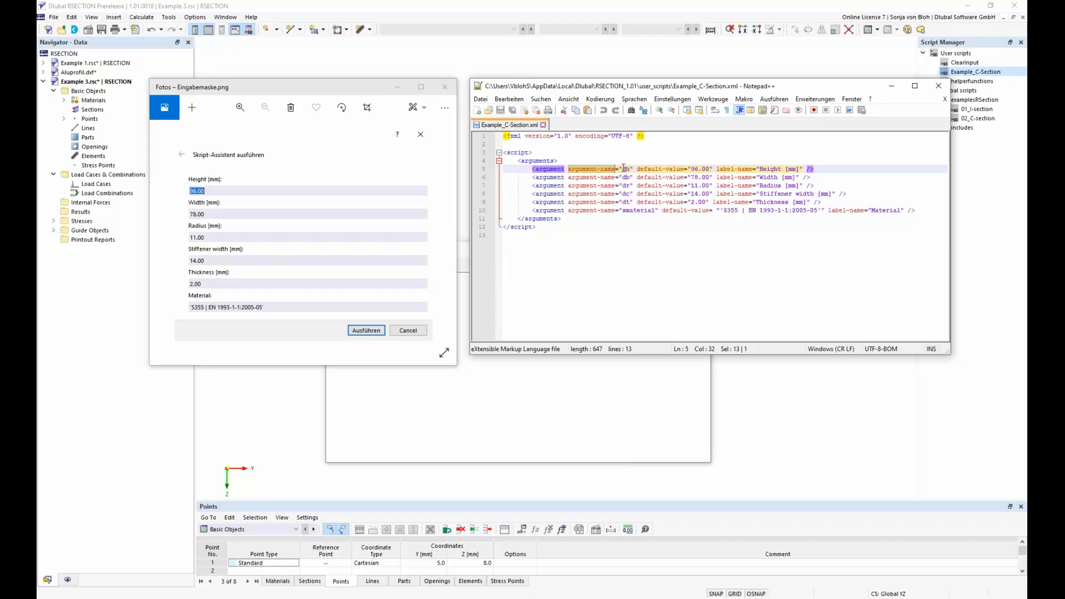
left_click_drag(622, 169, 629, 177)
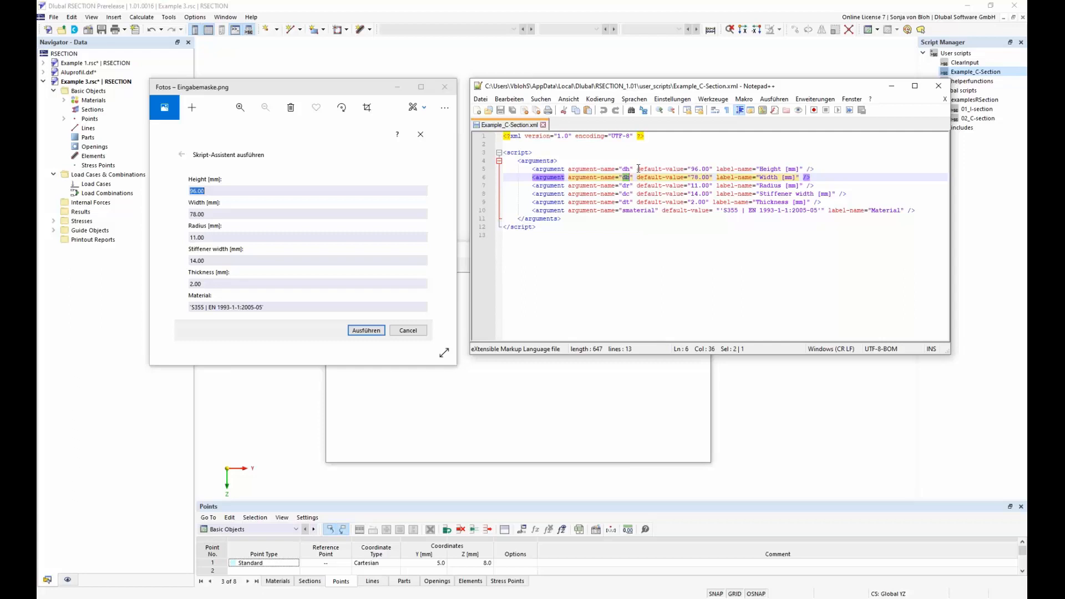
left_click_drag(637, 169, 685, 169)
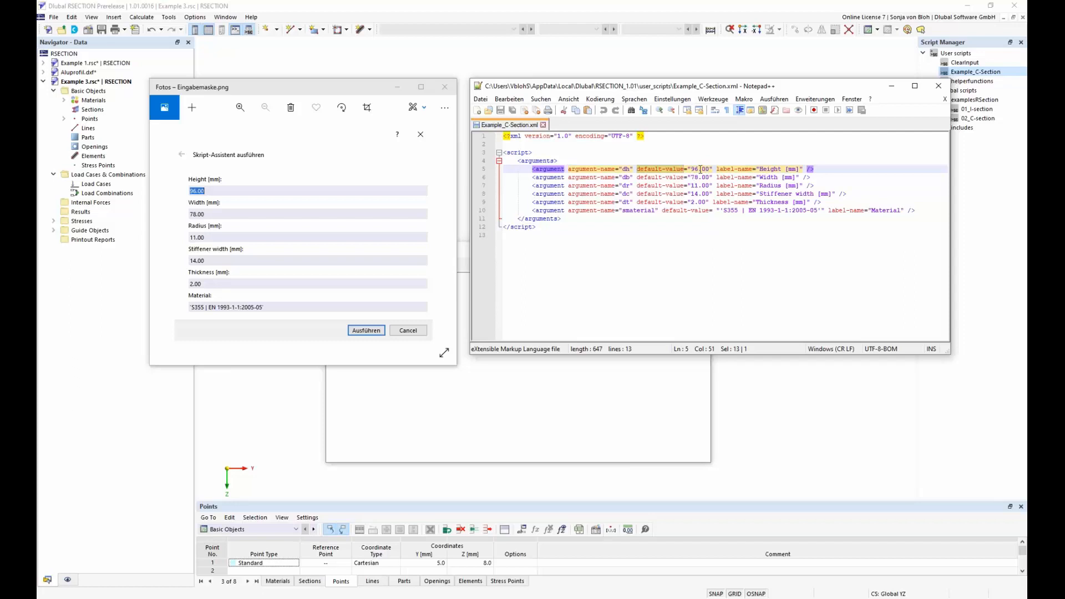
left_click(696, 169)
left_click_drag(696, 170, 690, 169)
left_click_drag(716, 169, 800, 168)
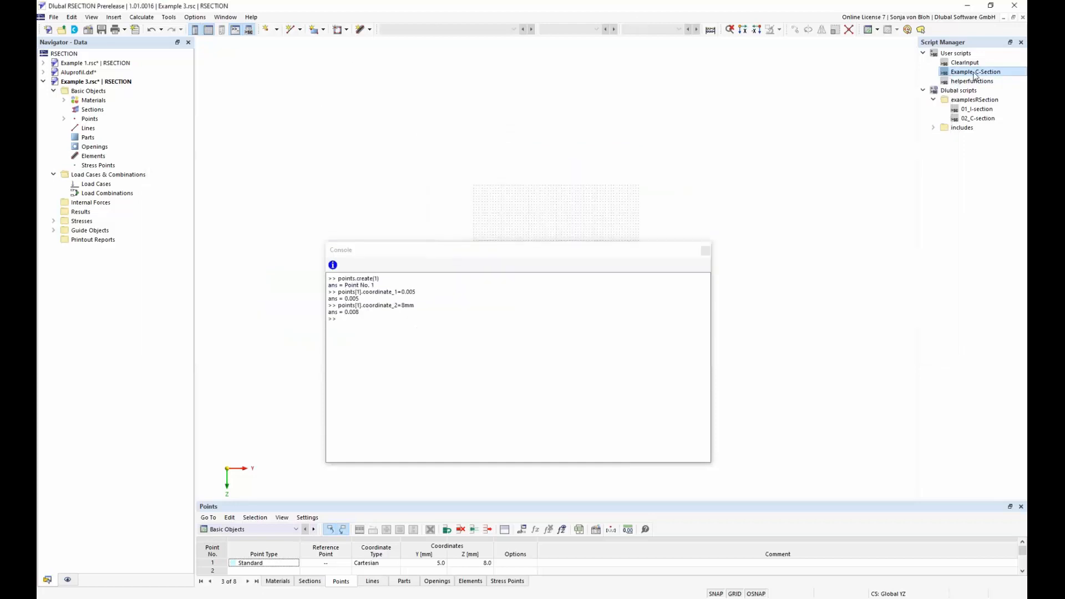
- Open the Example_C-Section script in Notepad++, collapse all code blocks and examine the include("helperfunctions.js") line
right_click(975, 75)
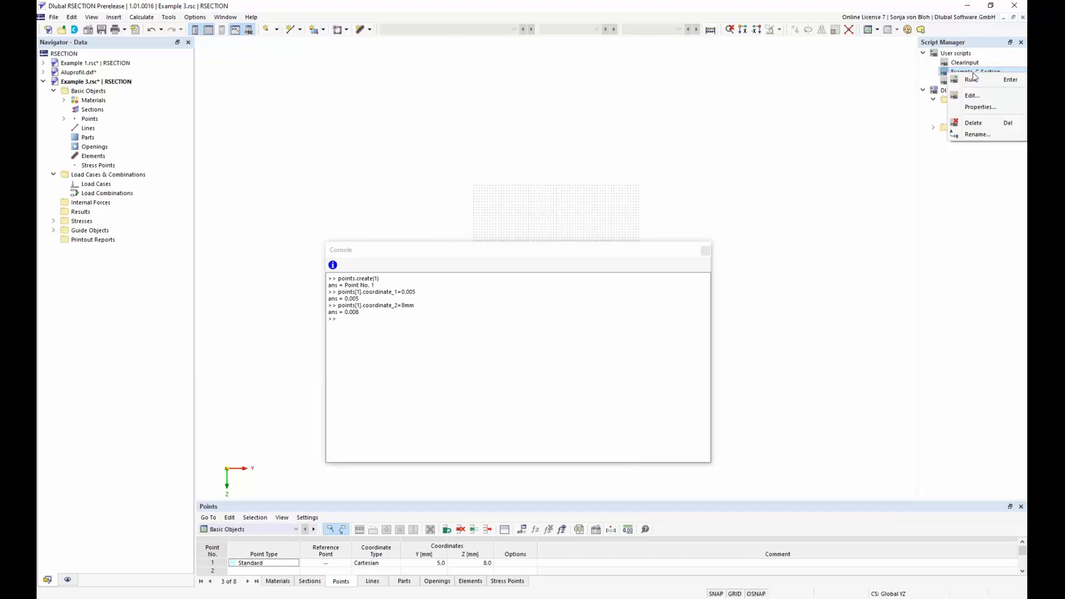
left_click(974, 96)
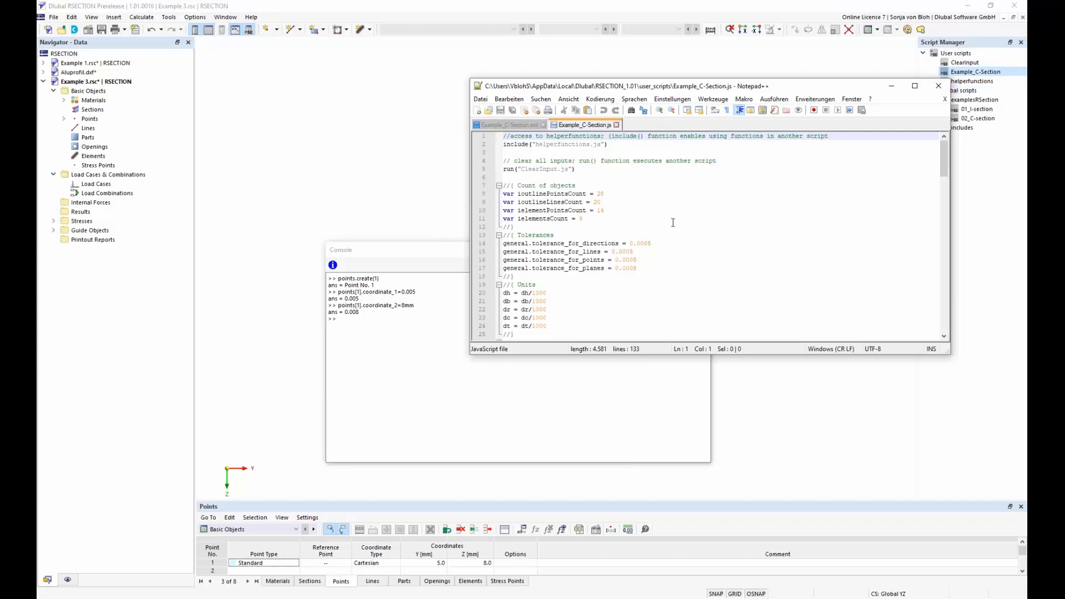
key("alt+0")
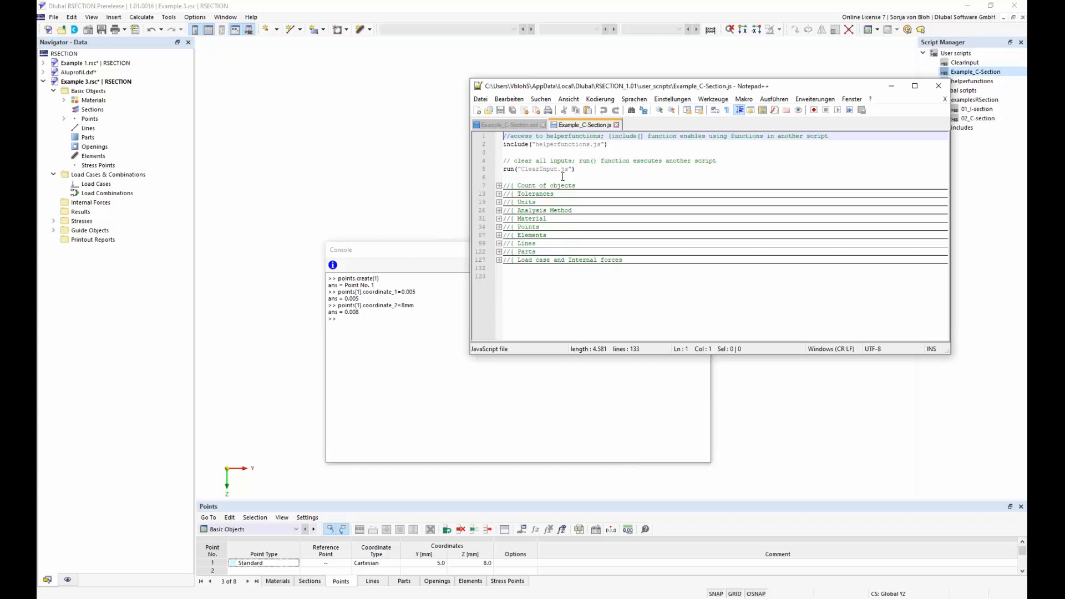
left_click_drag(528, 145, 501, 145)
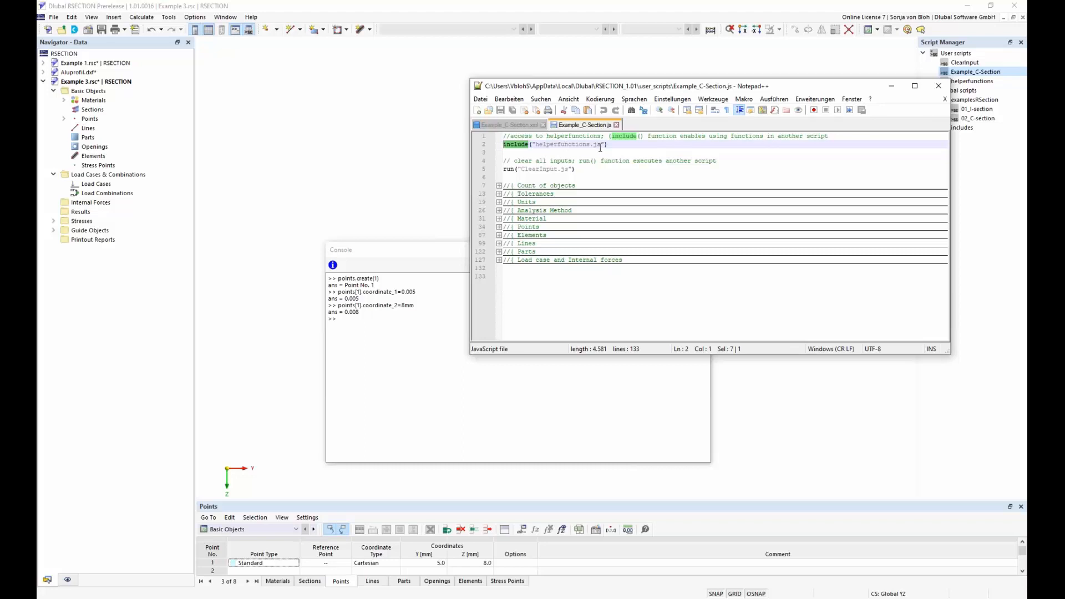
left_click_drag(605, 145, 536, 146)
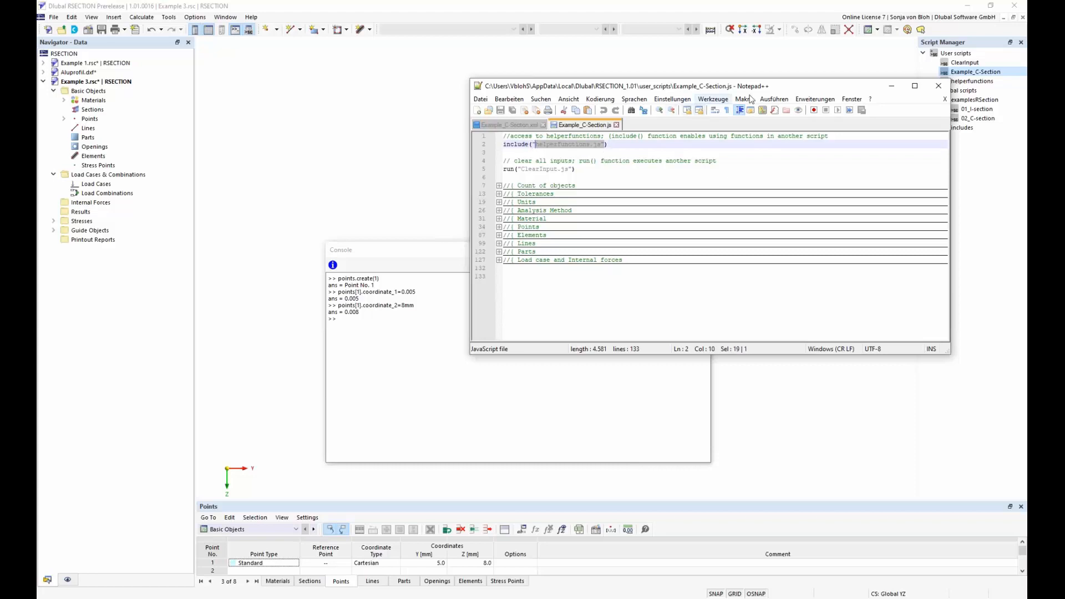
- Open the helperfunctions user script in the editor and examine its functions for creating empty objects and setting element parameters
left_click_drag(776, 86, 700, 71)
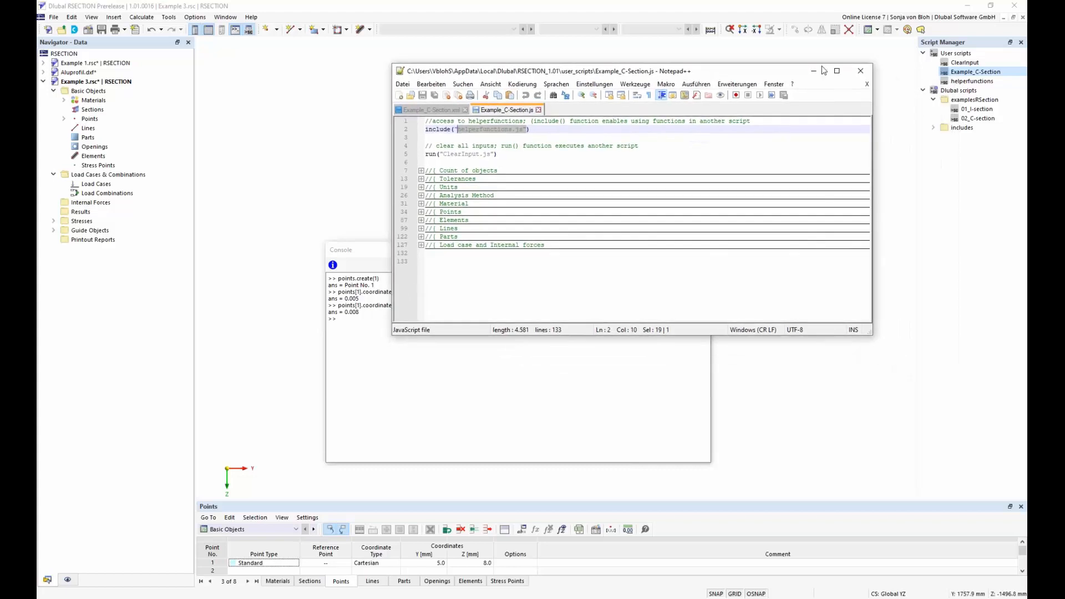
right_click(975, 81)
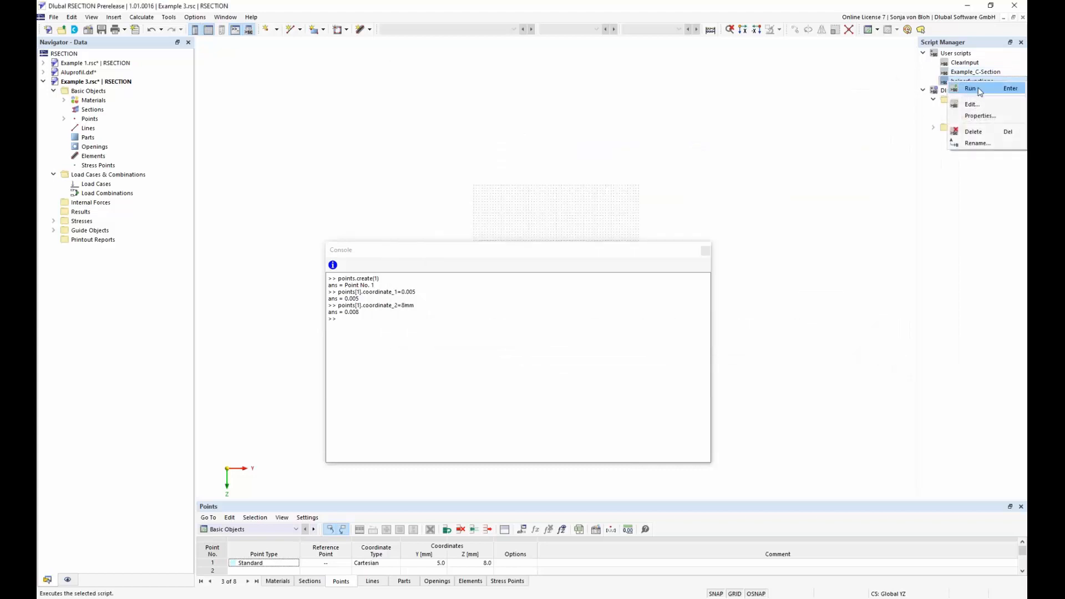
left_click(981, 105)
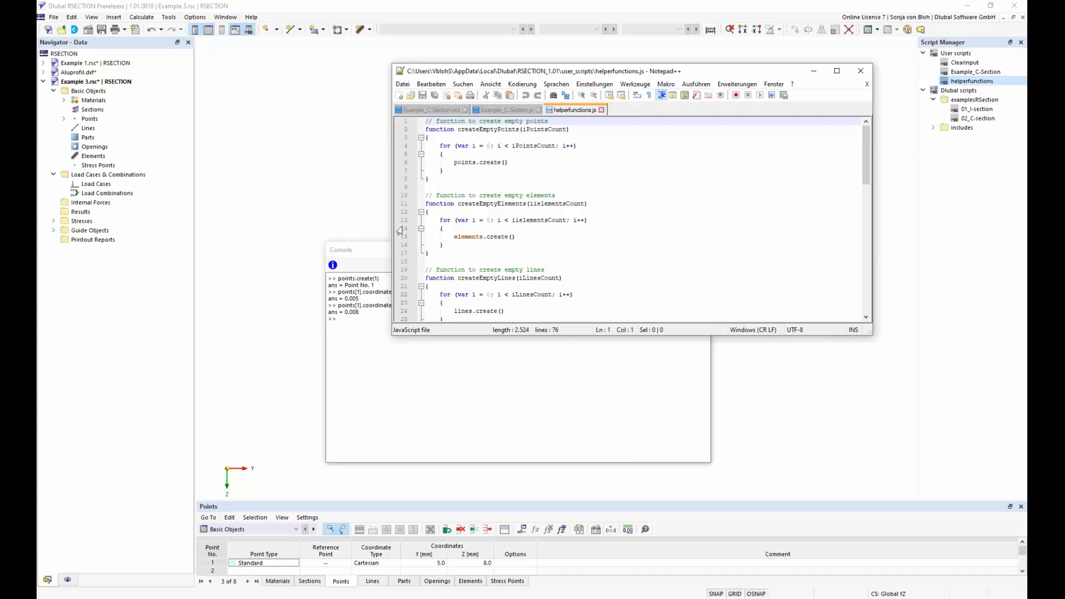
left_click(378, 250)
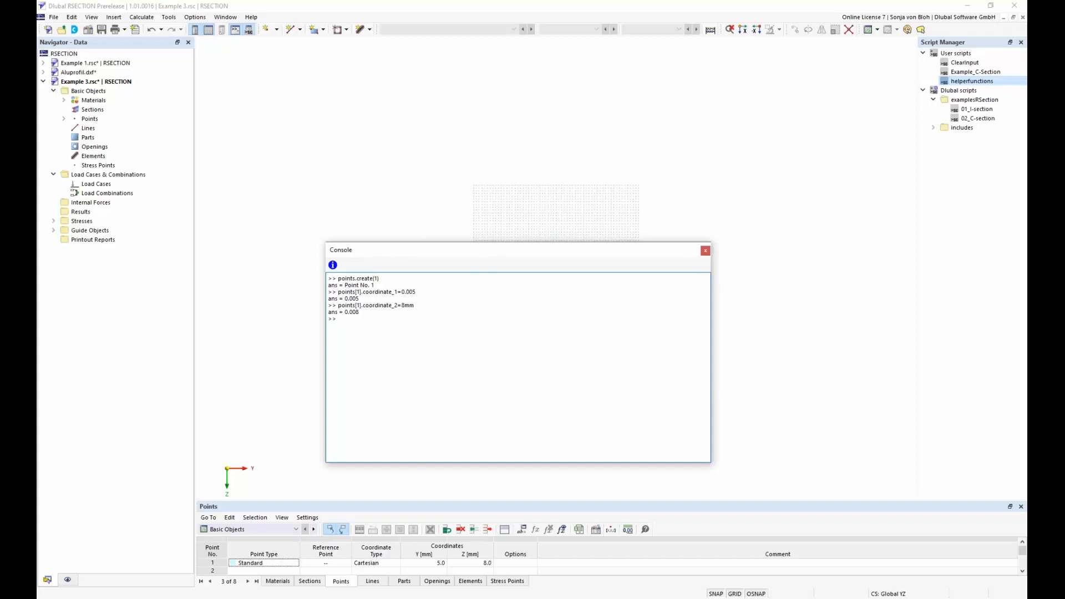
mouse_move(276, 598)
left_click(276, 571)
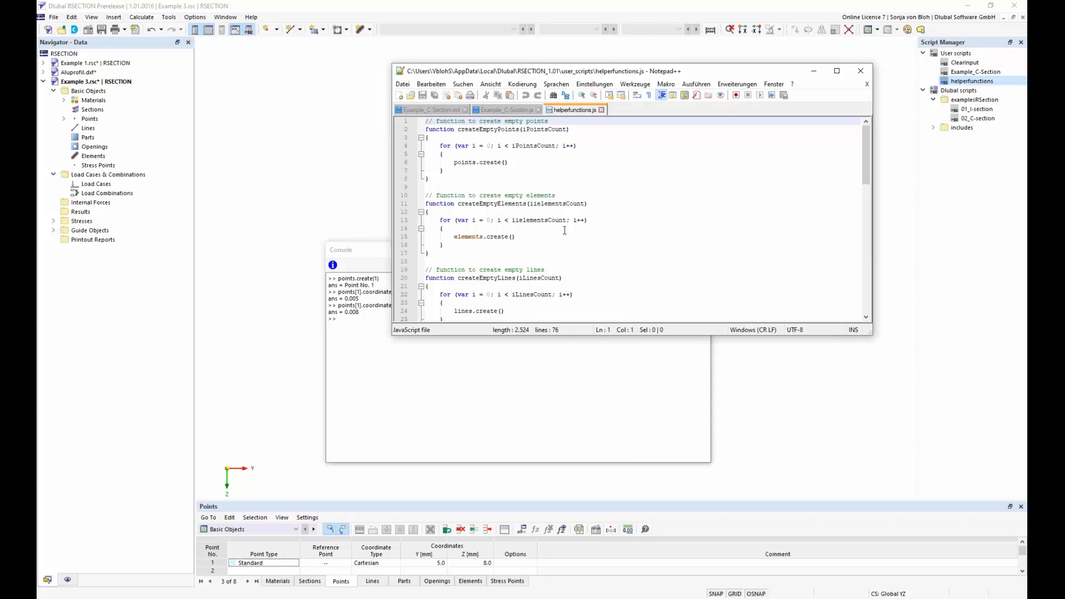
scroll(558, 228, "down", 4)
scroll(558, 228, "down", 1)
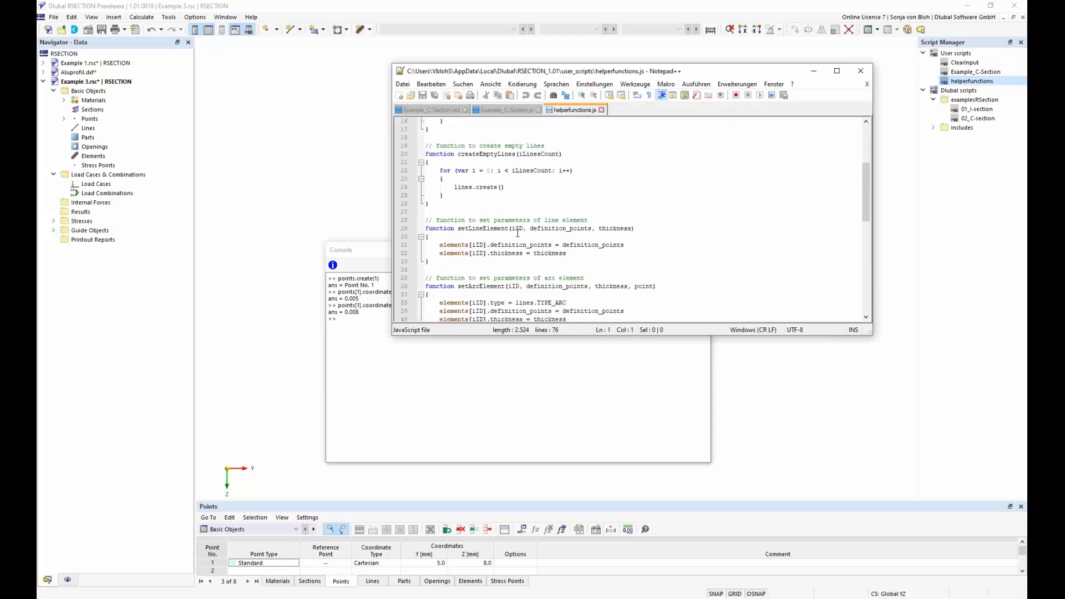
- Return to Example_C-Section.js and examine the run("ClearInput.js") call
left_click(513, 110)
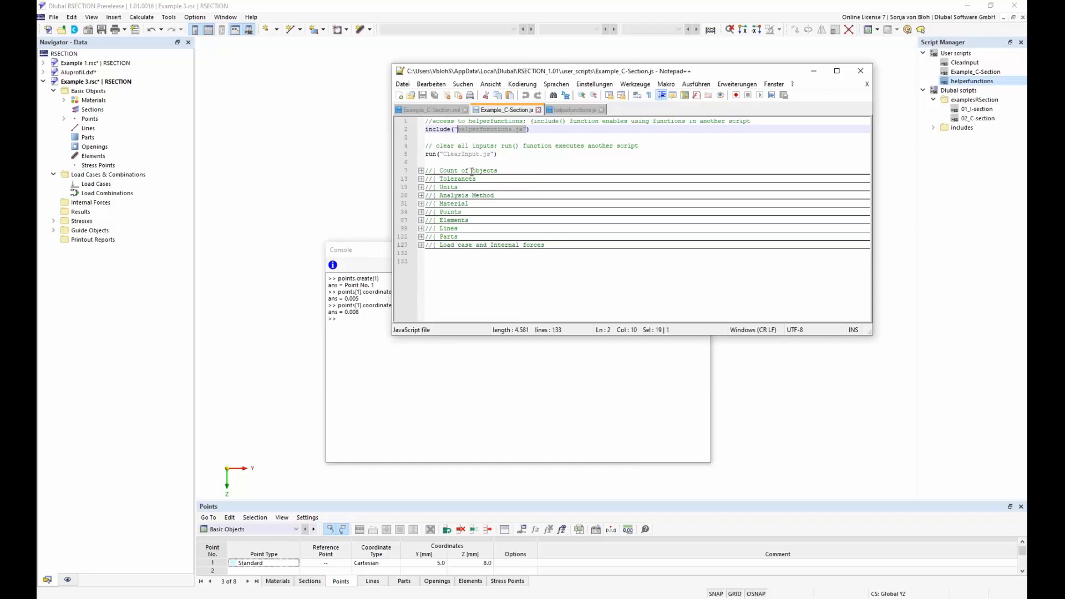
left_click(432, 153)
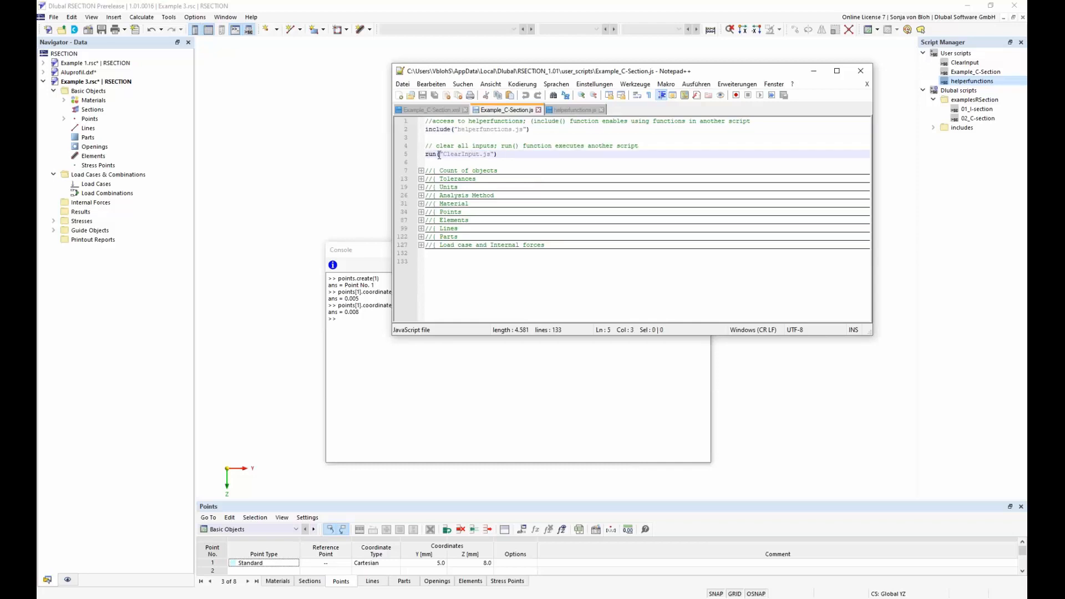
left_click_drag(437, 155, 425, 154)
left_click_drag(493, 155, 443, 155)
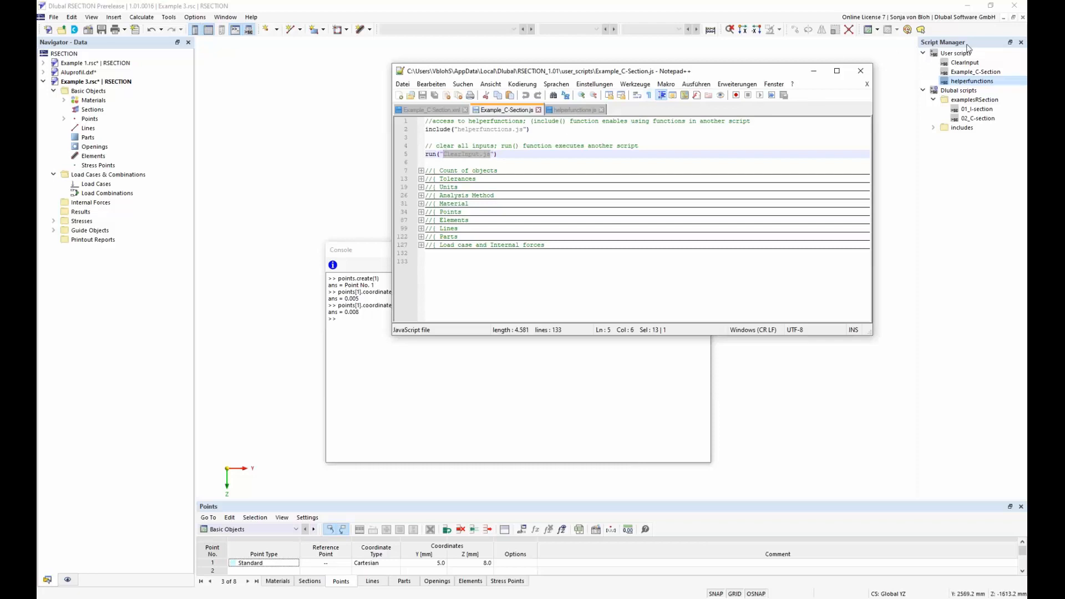
- Open the ClearInput user script in the editor and examine its container list and the erase call in the loop
left_click(966, 63)
right_click(970, 65)
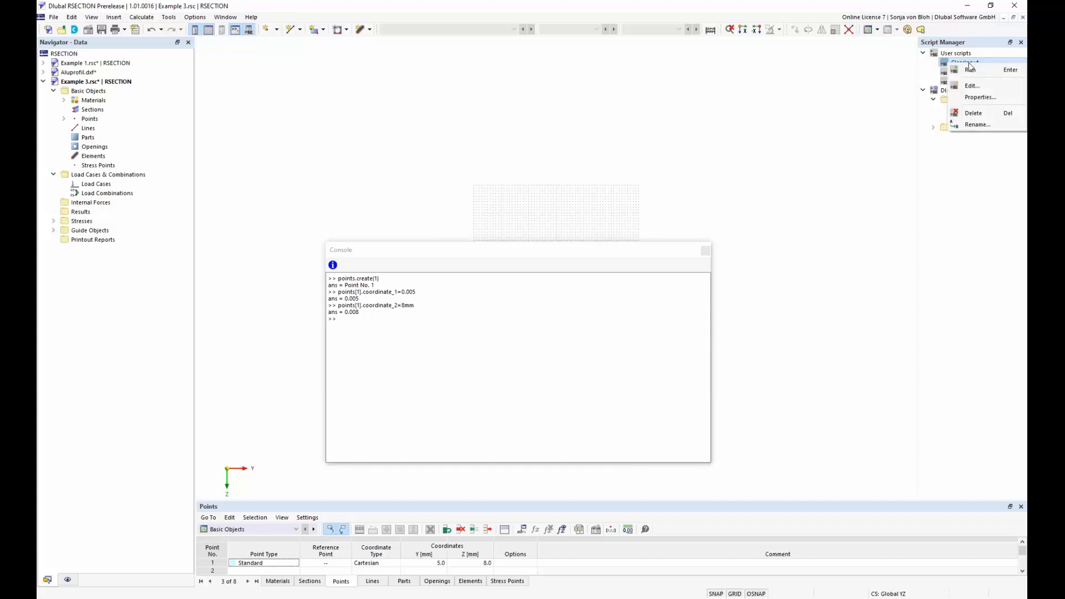
left_click(970, 86)
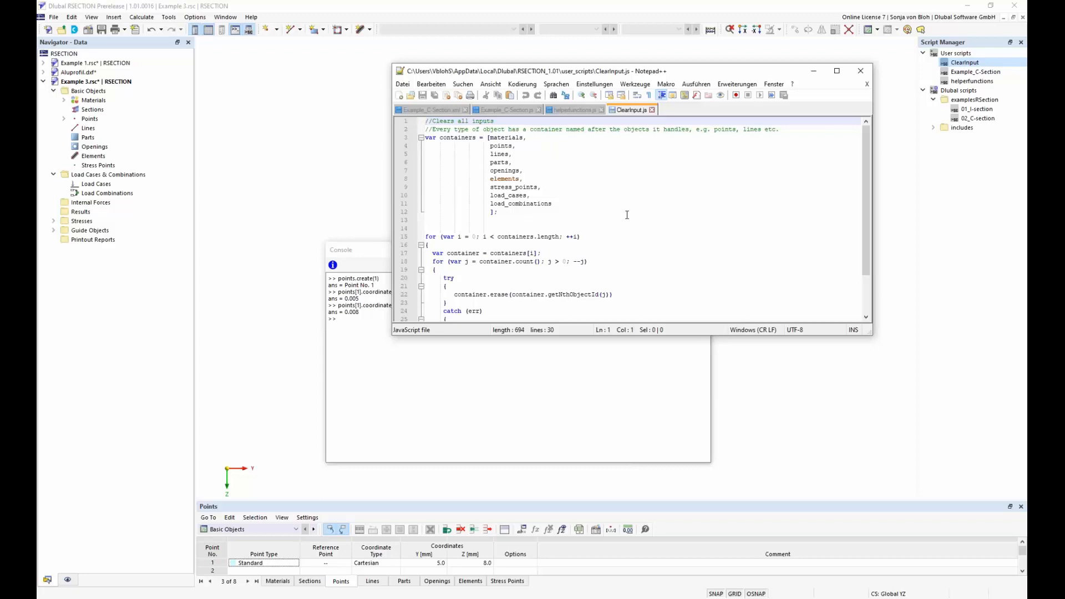
scroll(626, 214, "down", 2)
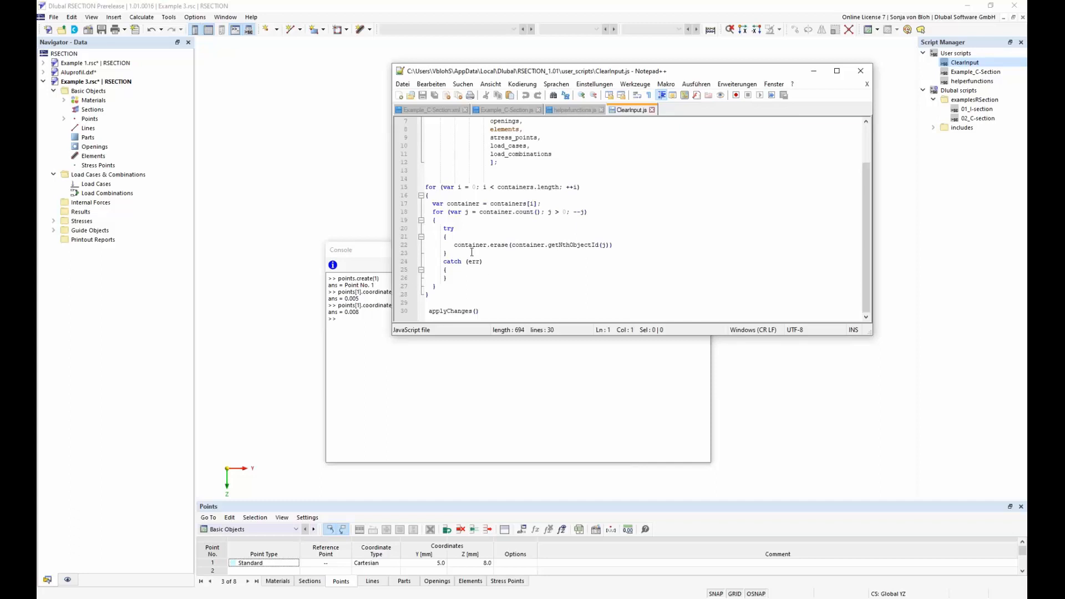
left_click_drag(490, 244, 508, 244)
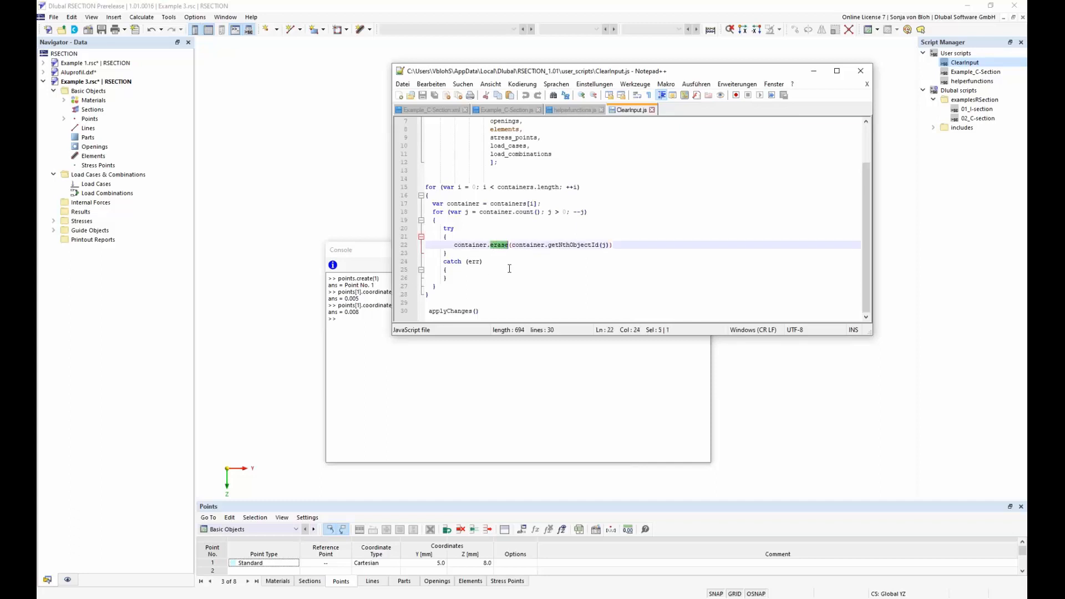
- Examine the Analysis Method and Material blocks of Example_C-Section.js, including the effective section standard, and collapse them again
left_click(508, 110)
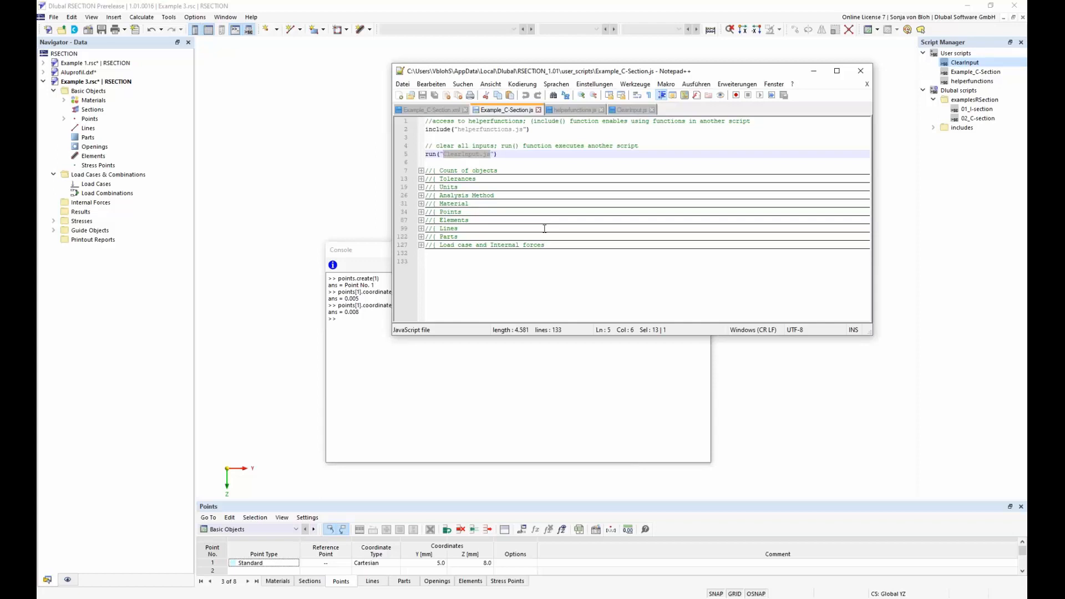
left_click(420, 195)
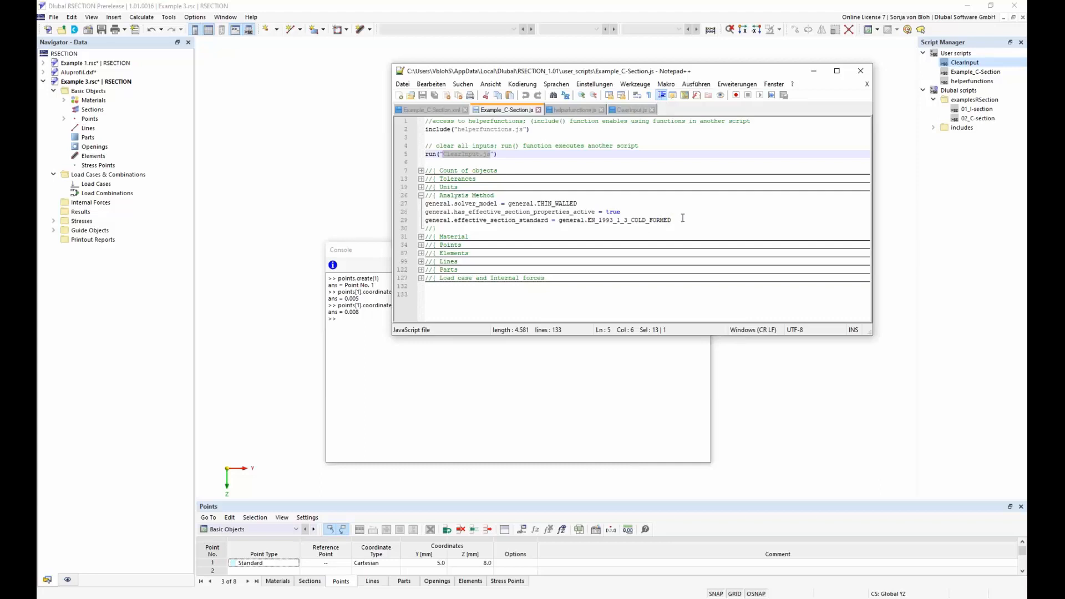
left_click_drag(673, 220, 577, 220)
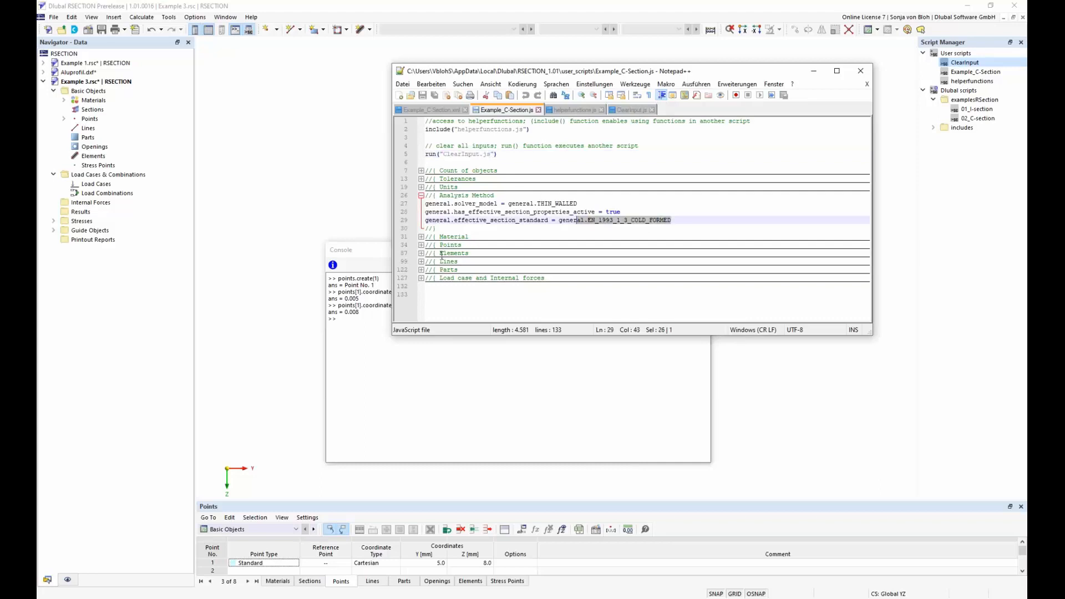
left_click(421, 196)
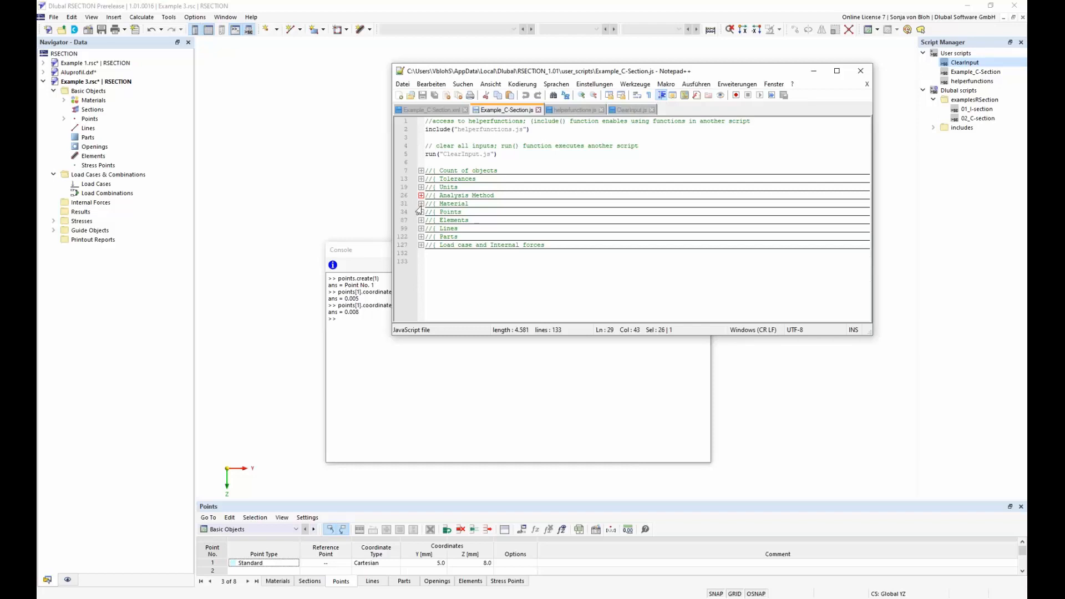
left_click(421, 204)
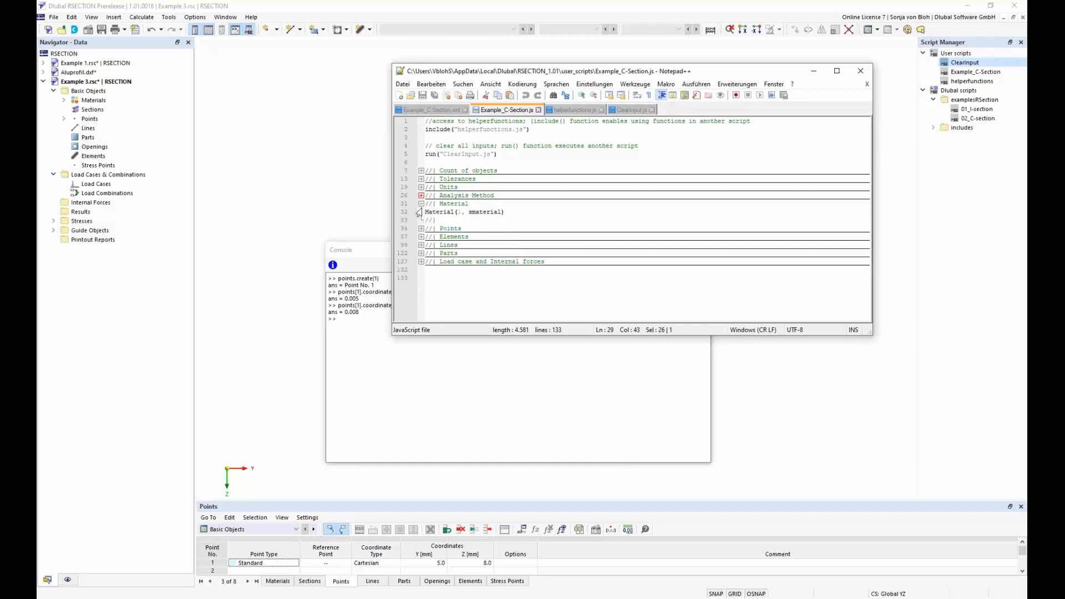
left_click(421, 203)
- Examine the Points, Elements, and Load case and Internal forces blocks of the script, then close the editor and the console
left_click(421, 212)
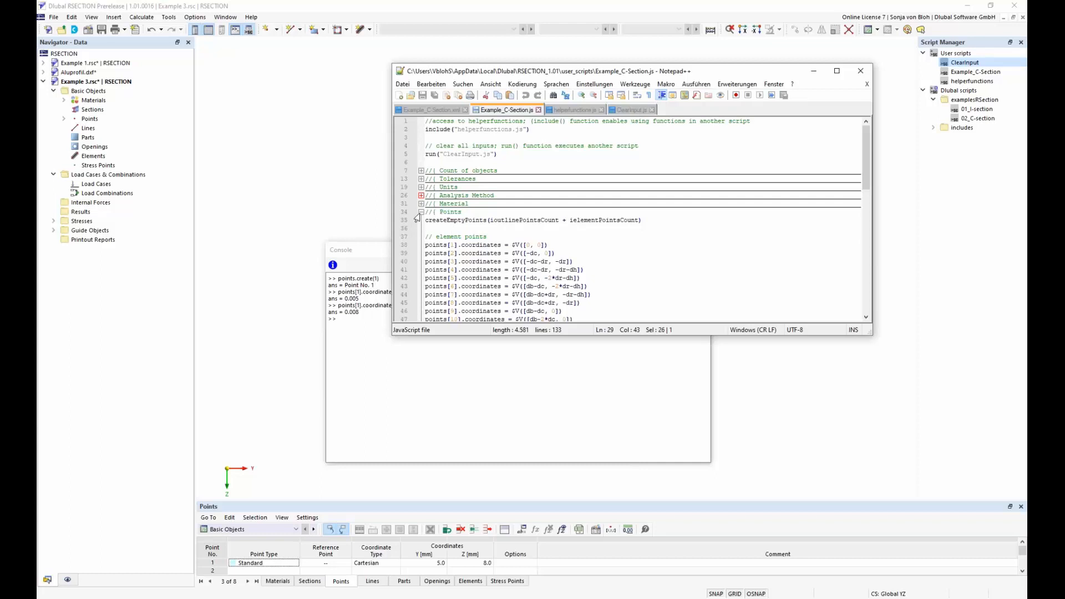
left_click(421, 212)
left_click(421, 220)
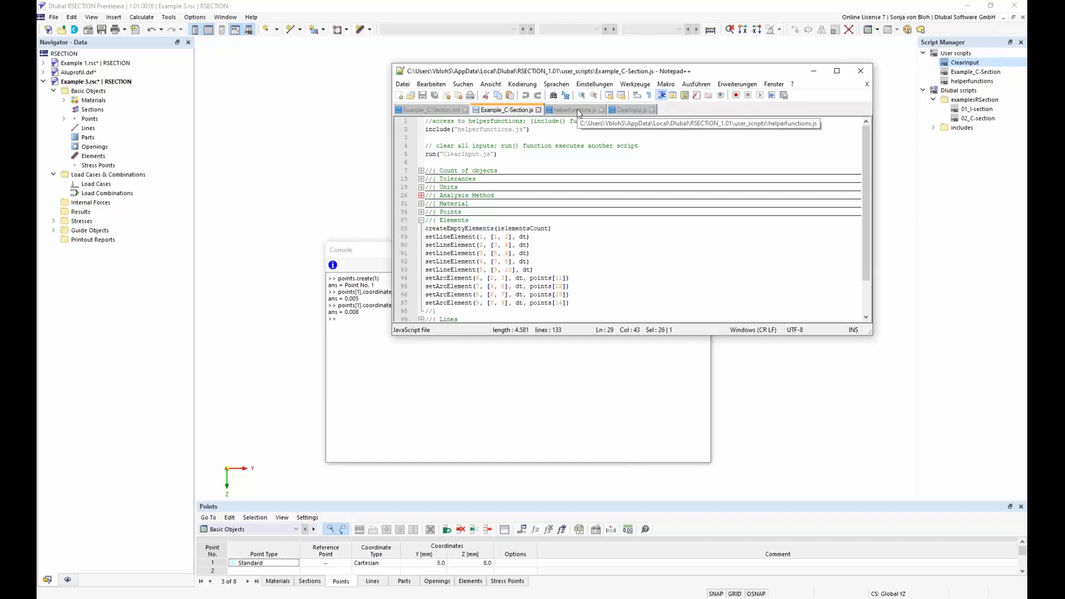
left_click(421, 220)
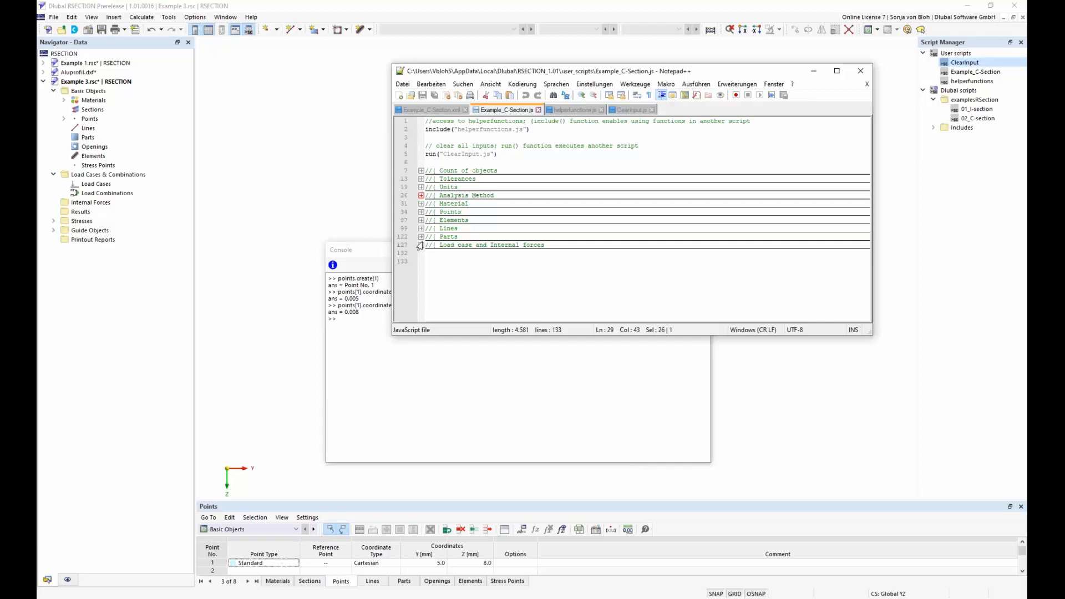
left_click(421, 244)
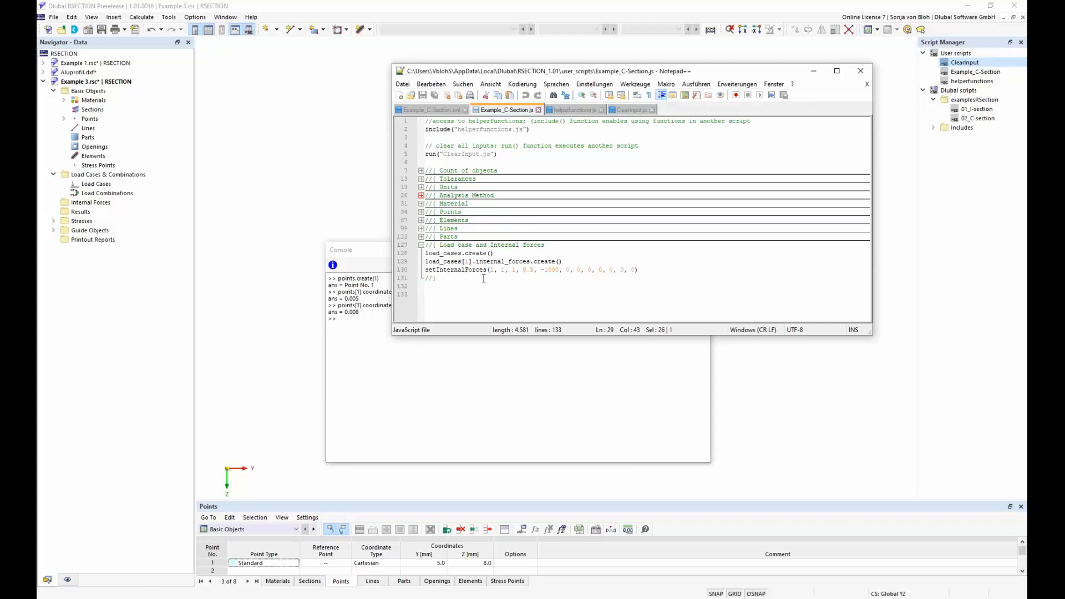
left_click(860, 70)
left_click(704, 250)
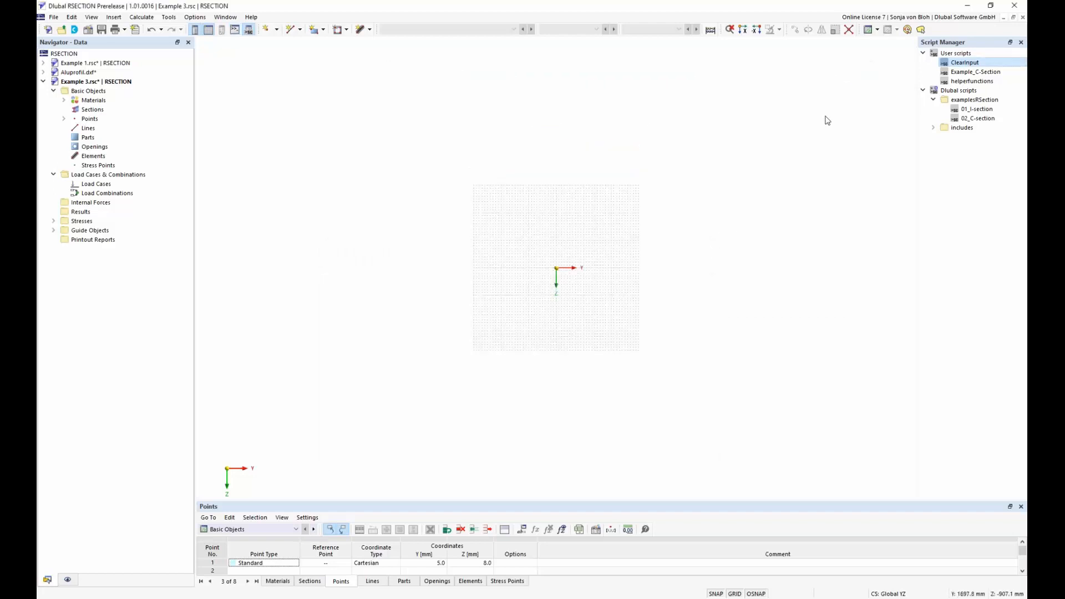
- Run the Example_C-Section script with a height of 200 mm and a width of 200 mm
left_click(968, 74)
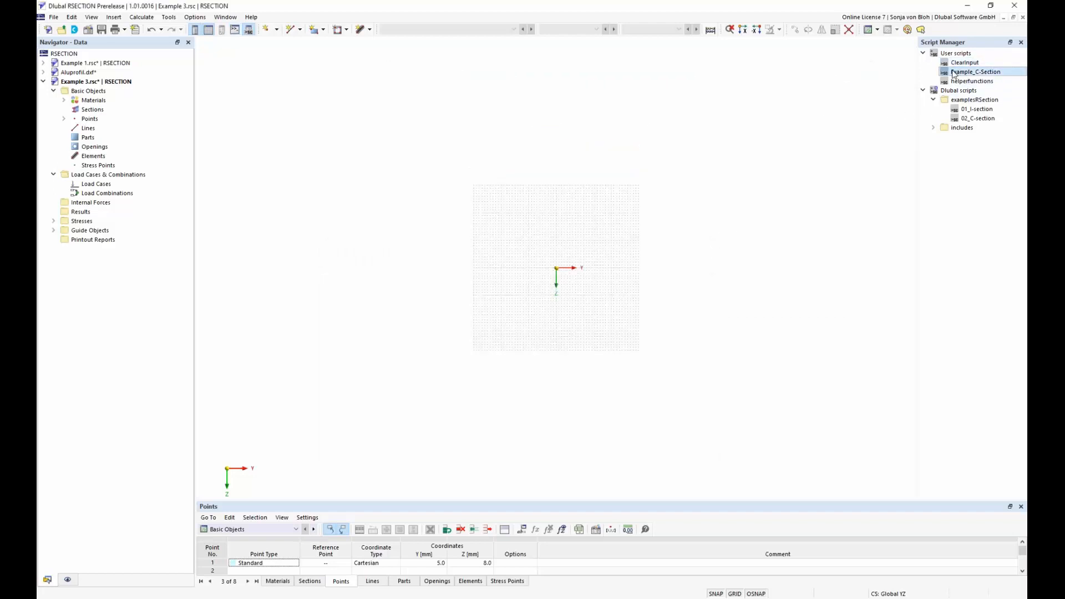
double_click(954, 74)
left_click_drag(523, 214, 701, 109)
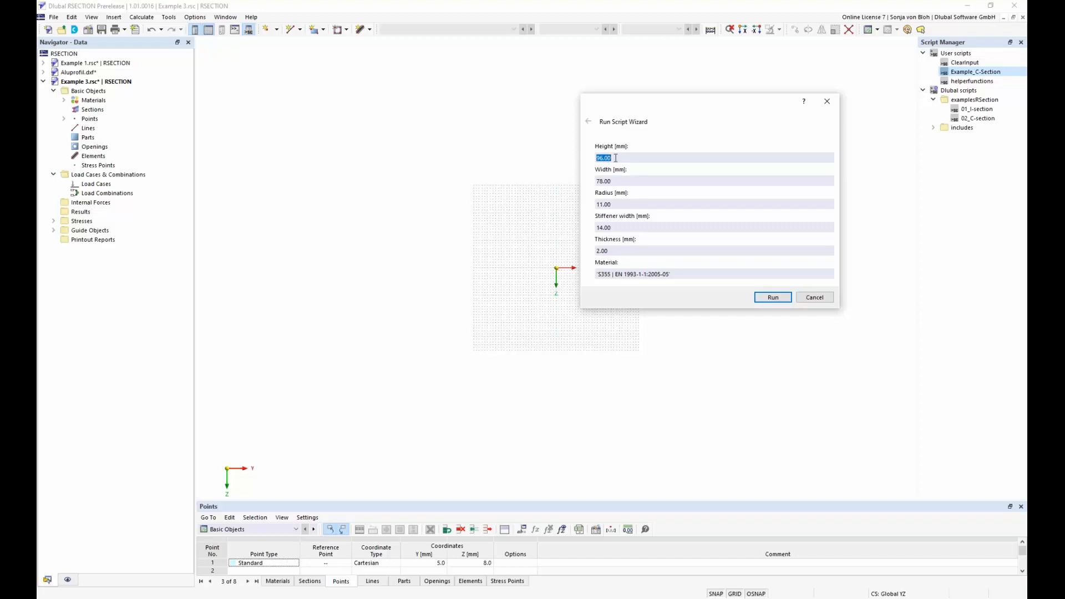
type("200")
key("Tab")
type("200")
left_click(773, 300)
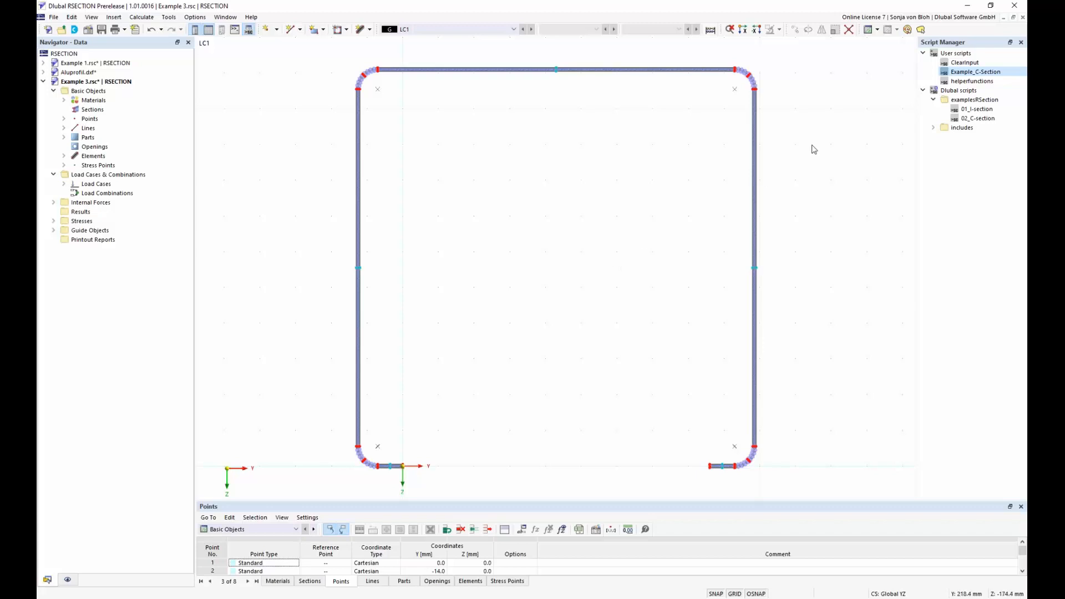
- Run the Example_C-Section script again with its default parameters: height 96 mm, width 78 mm, radius 11 mm, stiffener width 14 mm, thickness 2 mm, material S355
double_click(964, 76)
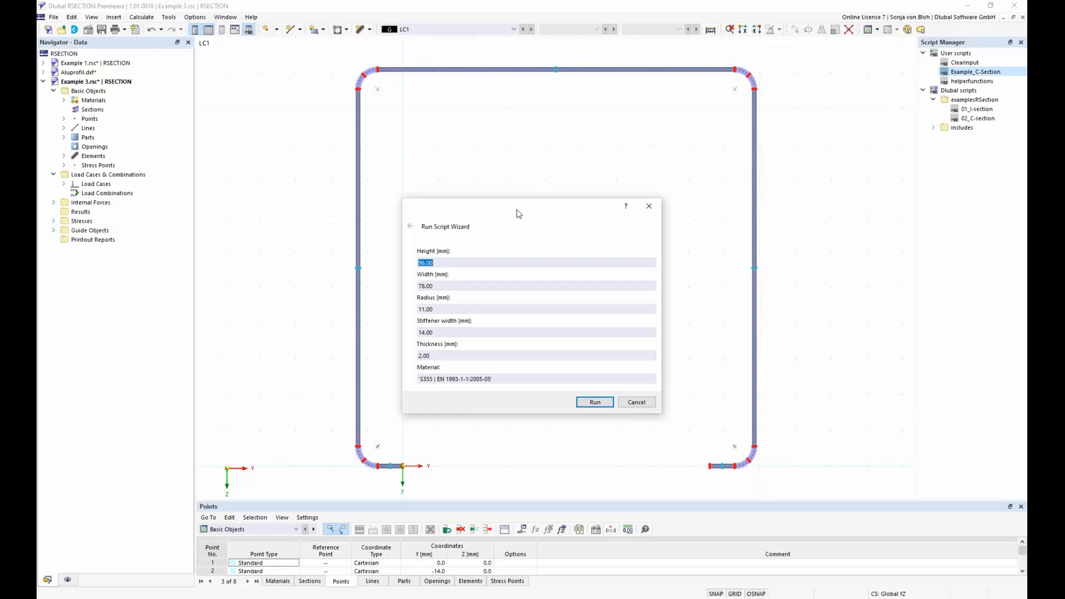
left_click_drag(518, 214, 697, 126)
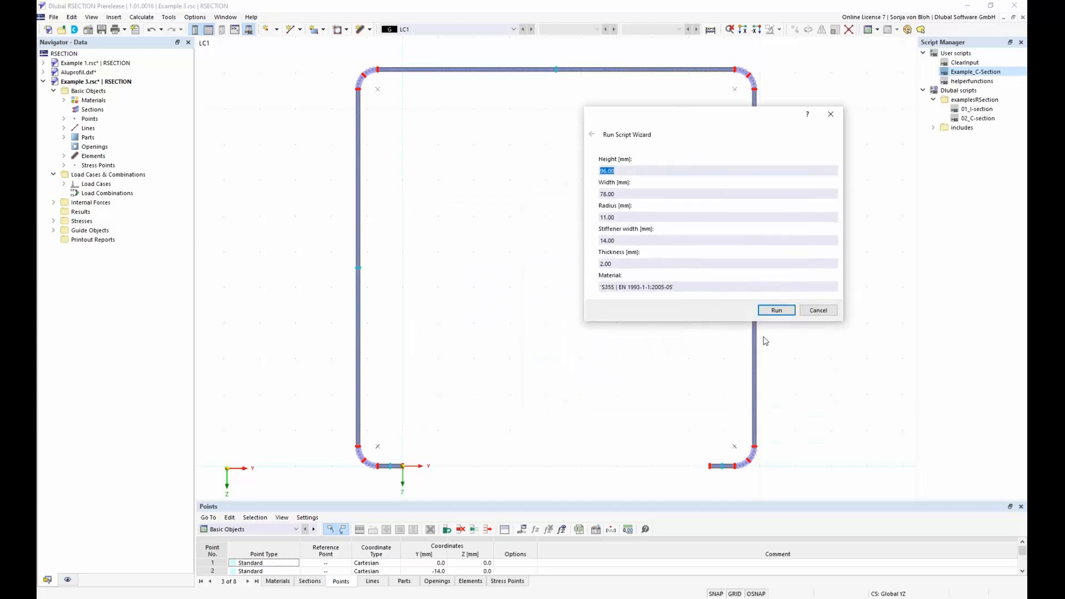
left_click(780, 311)
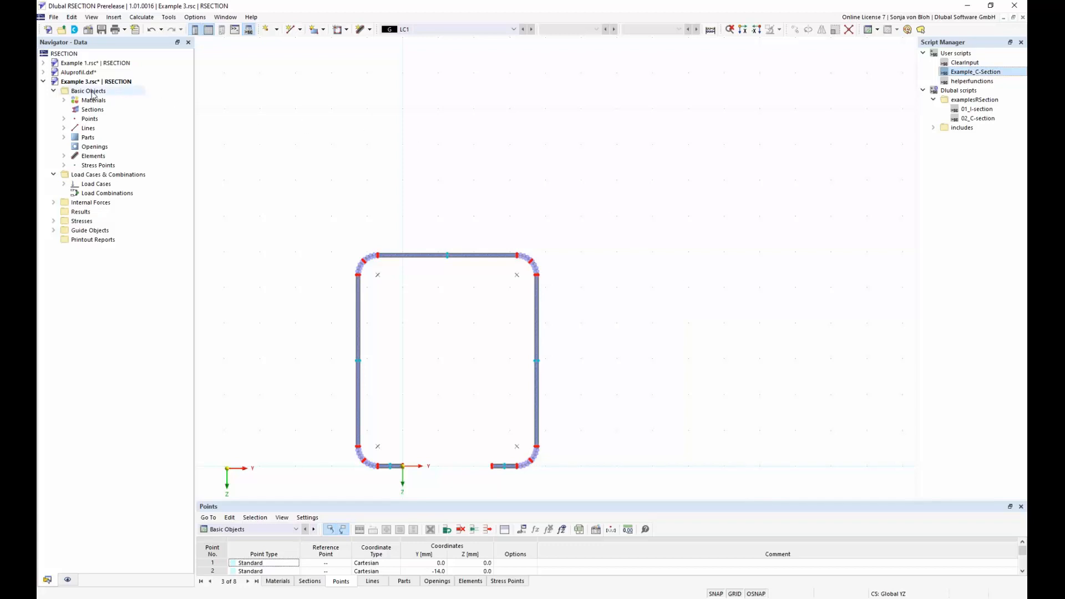
- Review the Example 3 model's base data, including its analysis method and effective section standard, without changing anything
right_click(92, 92)
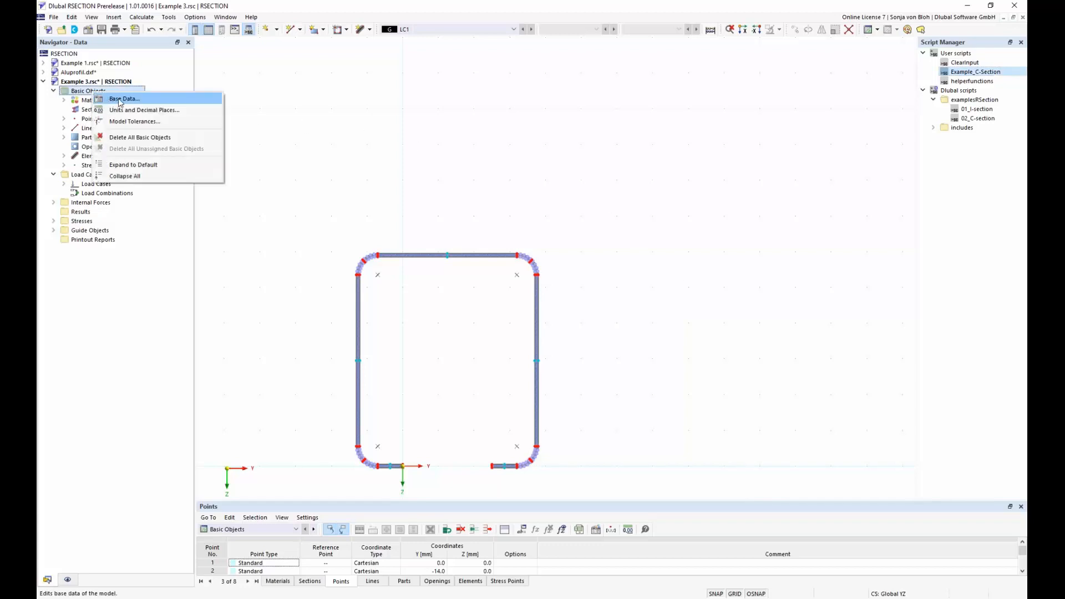
left_click(119, 100)
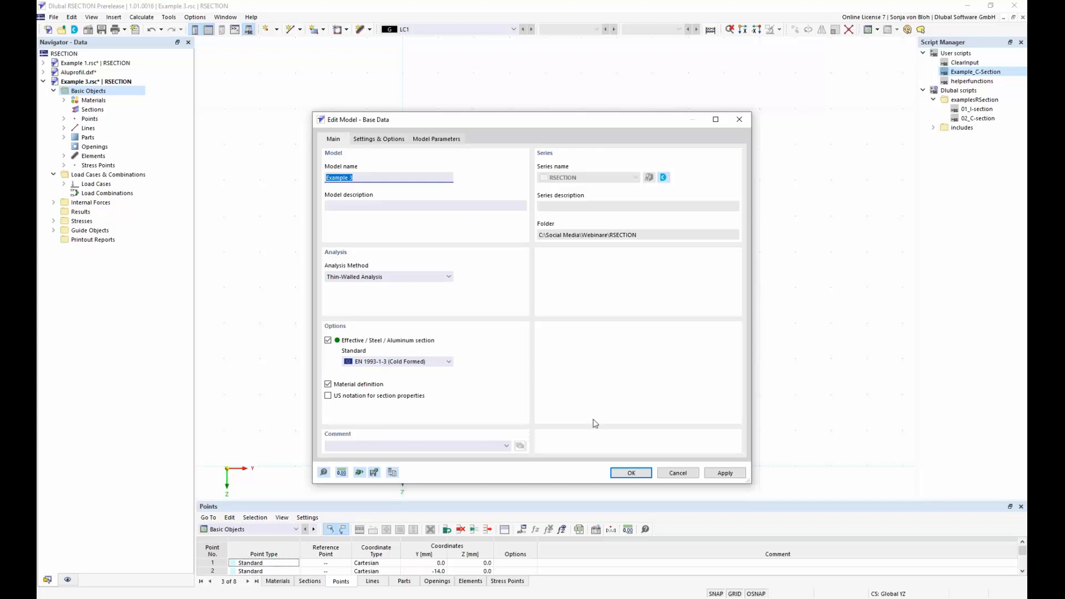
left_click(678, 472)
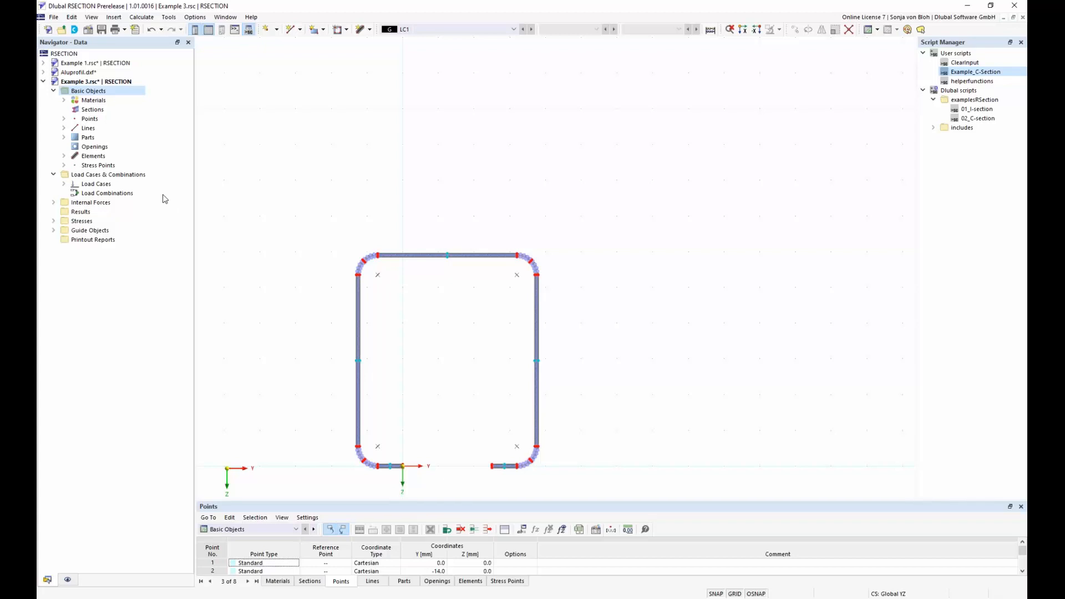
- Expand the load cases and show the Internal Forces table enlarged to examine the axial force of LC1
left_click(64, 184)
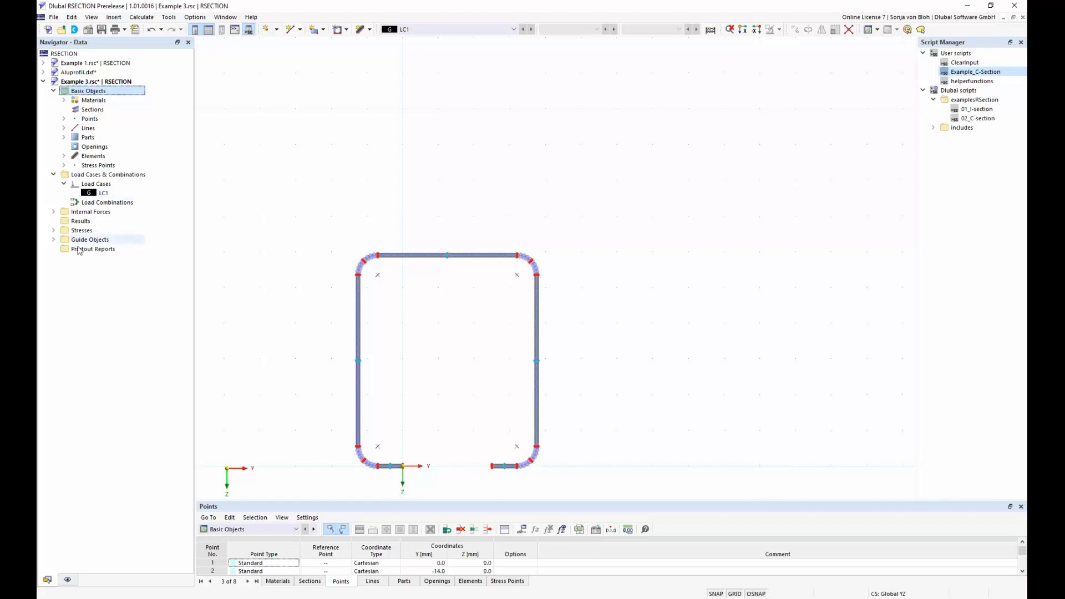
left_click(296, 530)
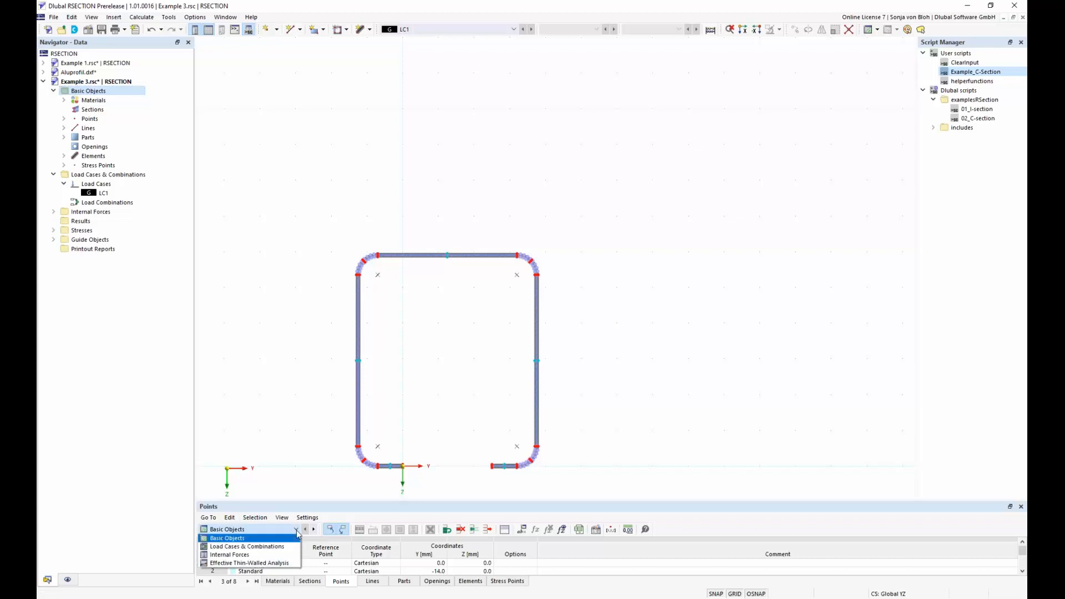
left_click(267, 558)
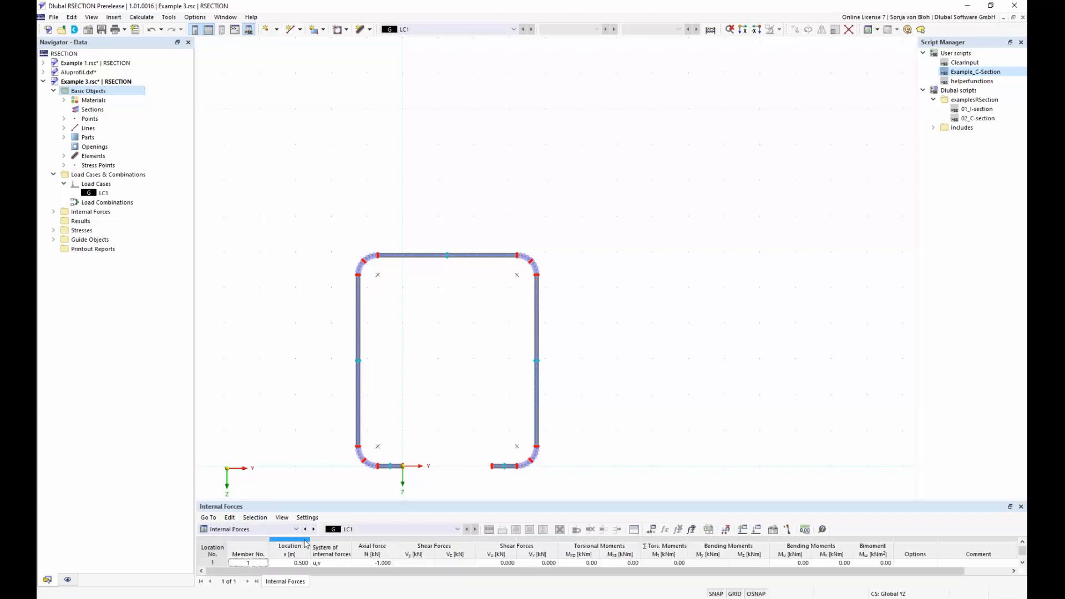
left_click_drag(400, 501, 399, 445)
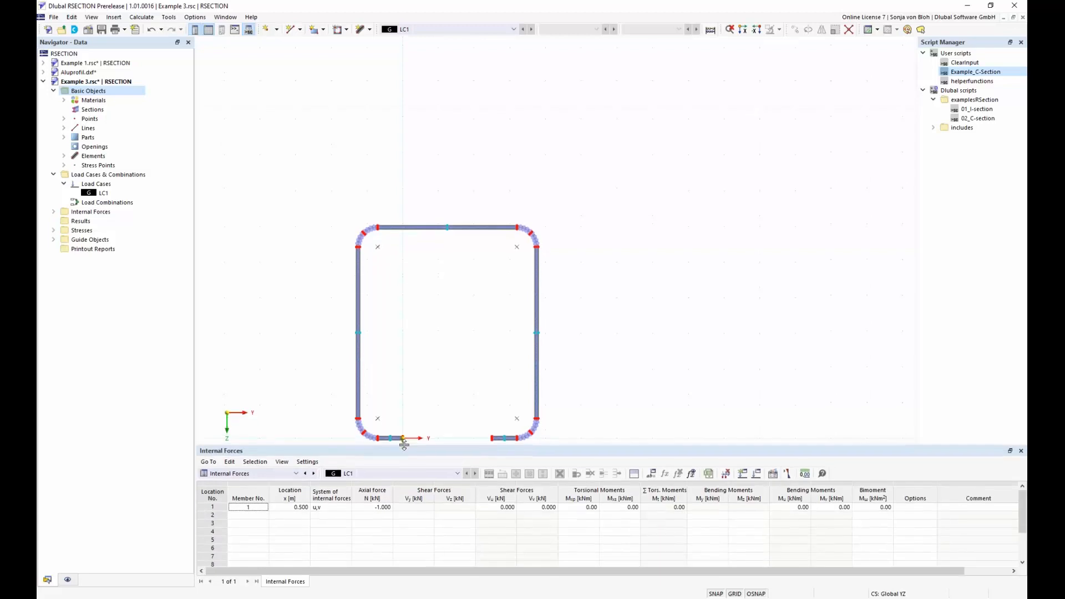
left_click(366, 508)
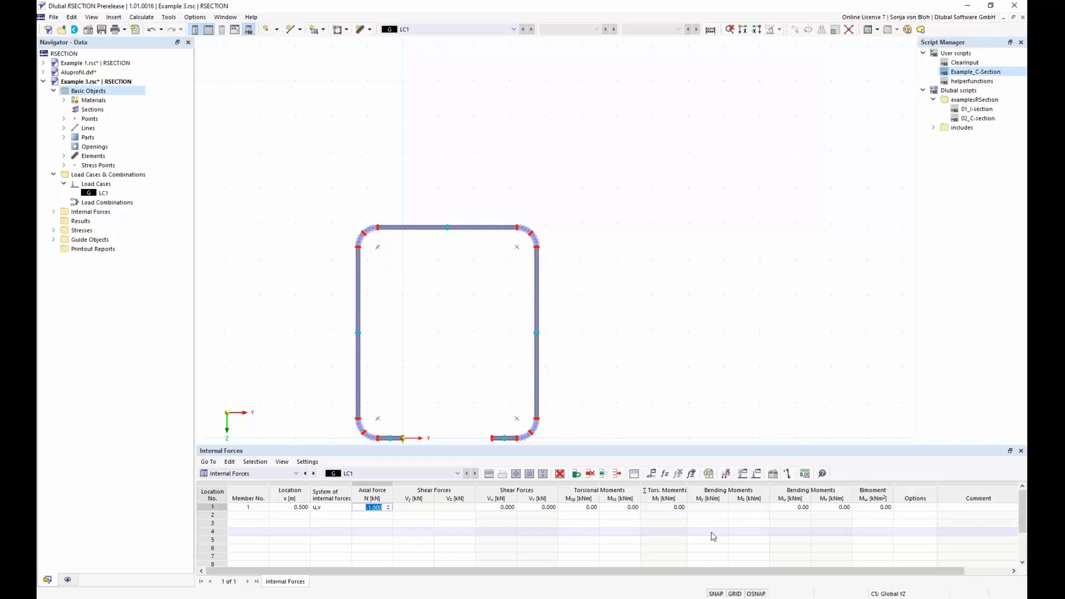
- Check the source program choices for importing internal forces, then close the import dialog without importing
left_click(788, 473)
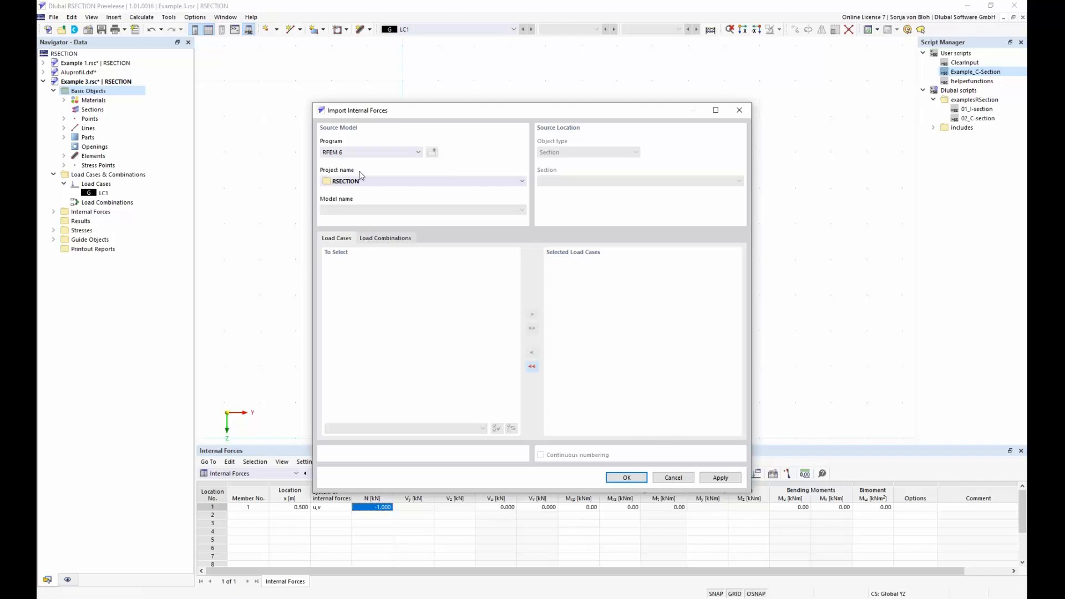
left_click(418, 152)
left_click(418, 152)
left_click(672, 478)
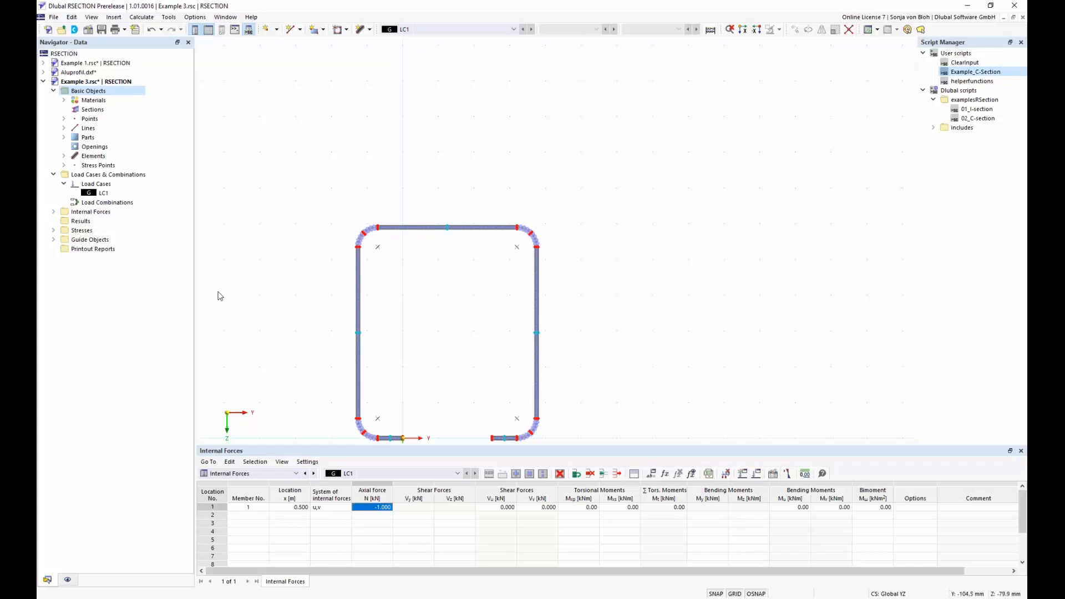
- Examine the default stress configuration and which stress types are selected for calculation, then leave it without changes
left_click(53, 230)
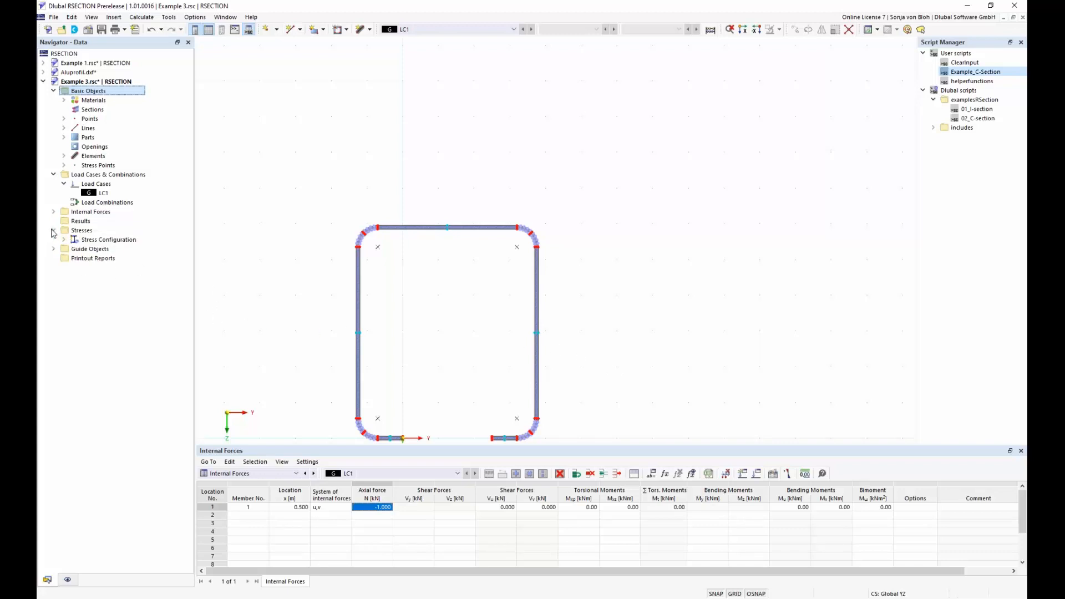
left_click(62, 240)
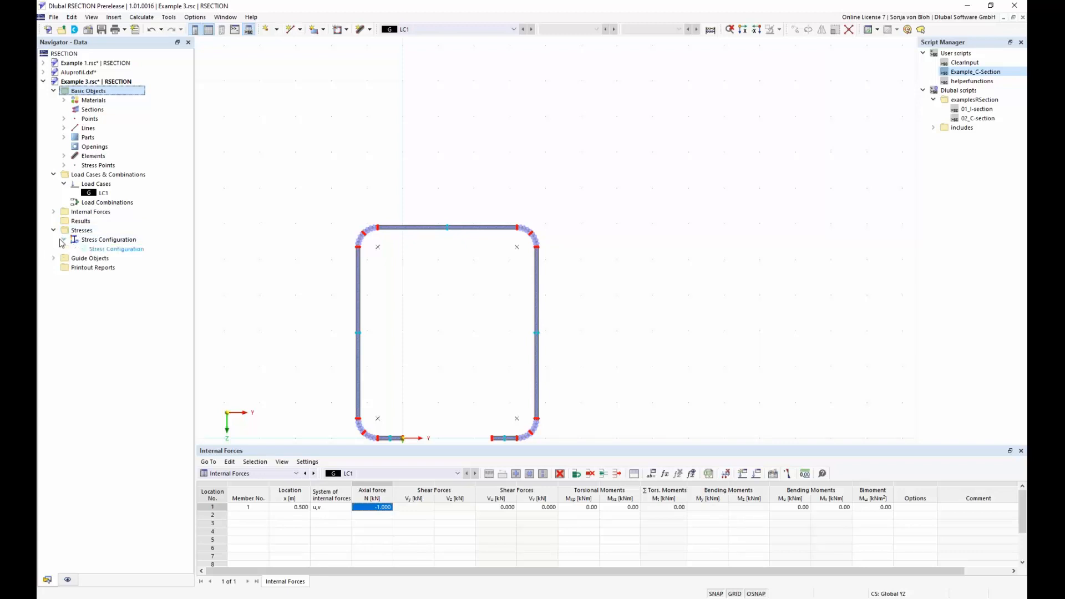
double_click(127, 249)
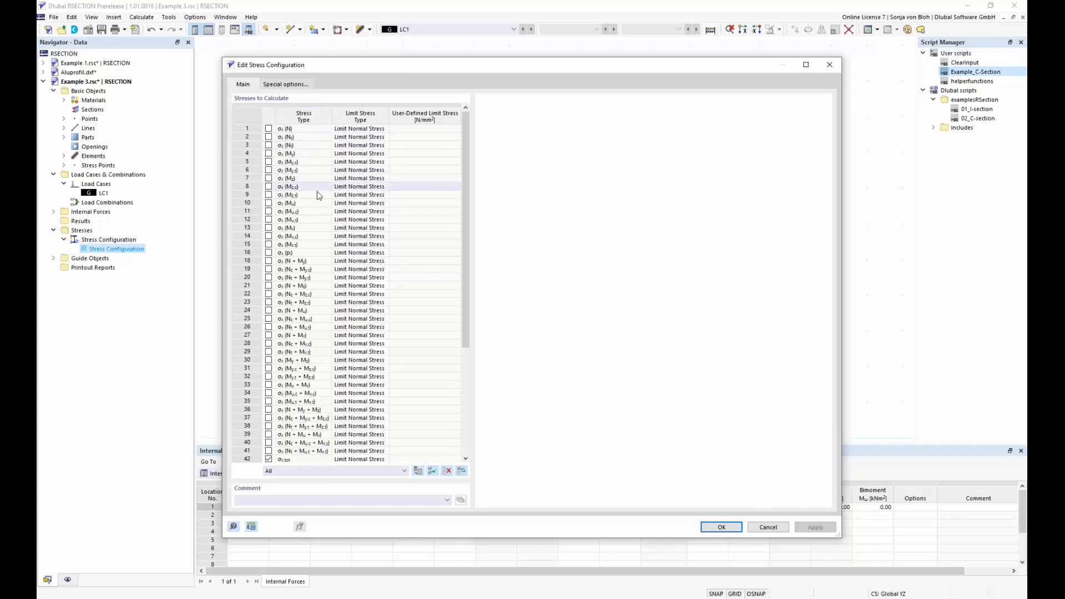
left_click_drag(465, 288, 485, 388)
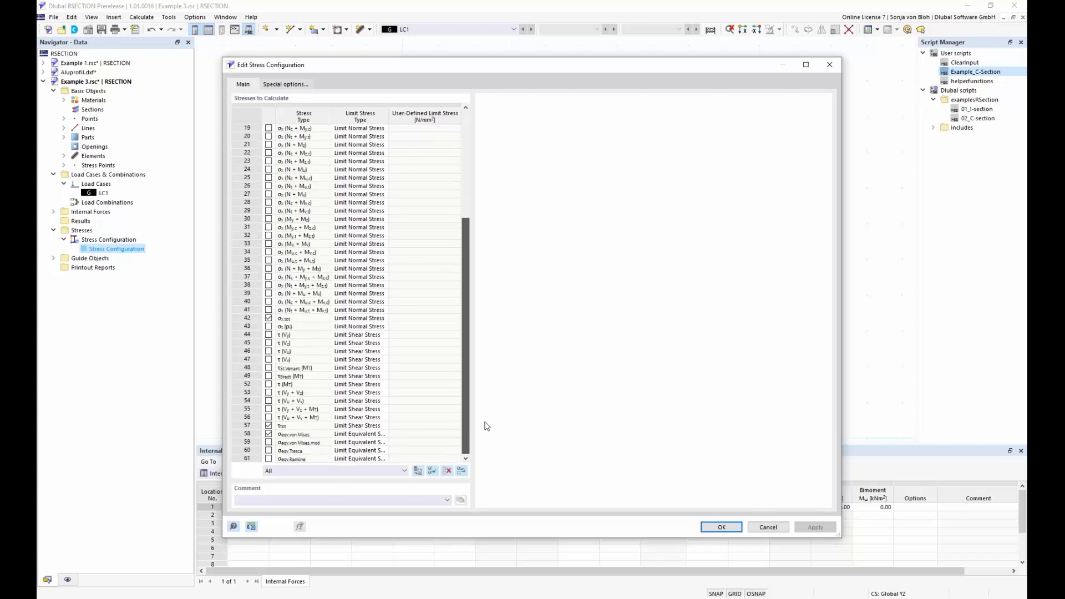
scroll(343, 339, "down", 1)
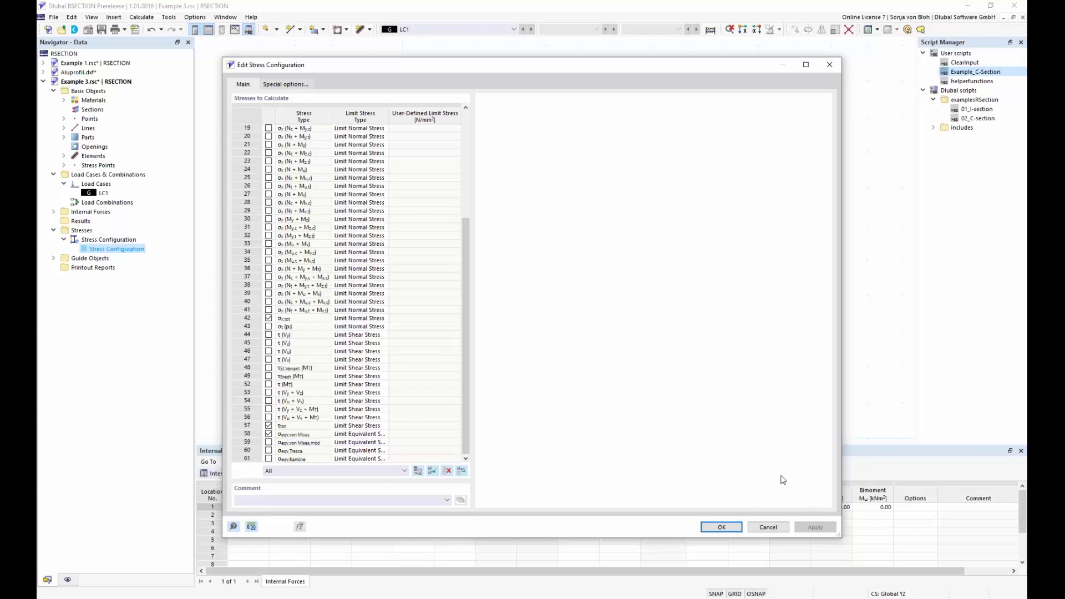
left_click(766, 530)
- Calculate all results of the Example 3 section
scroll(659, 357, "up", 2)
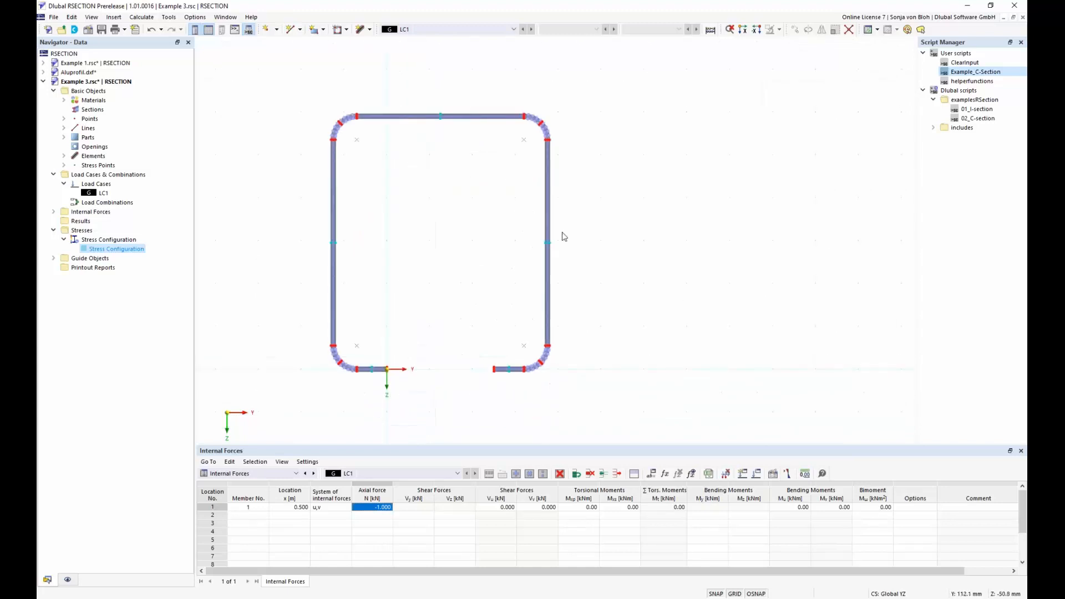
left_click(146, 18)
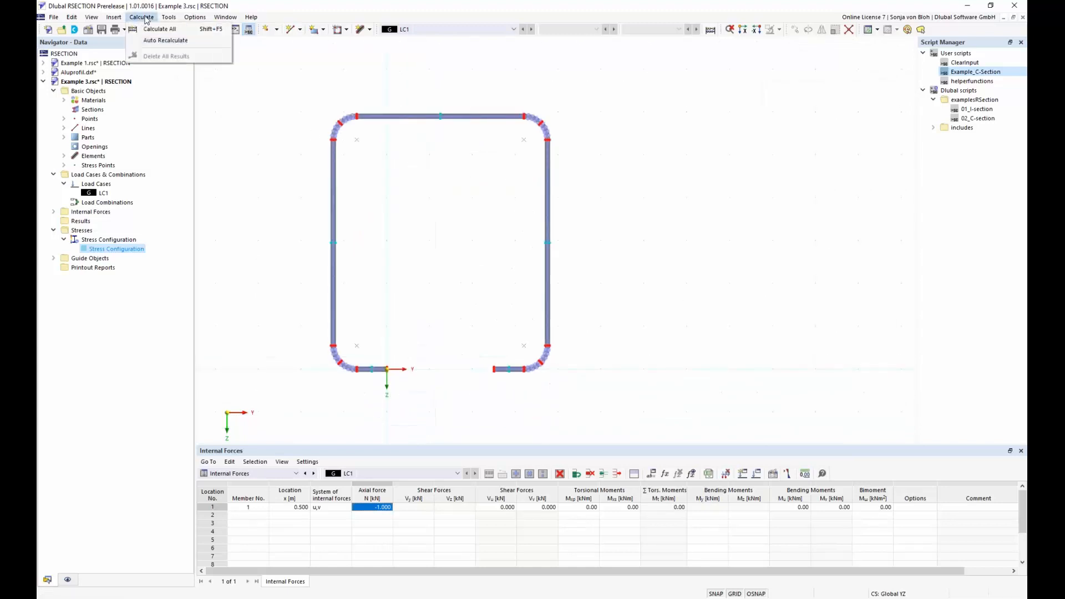
left_click(151, 29)
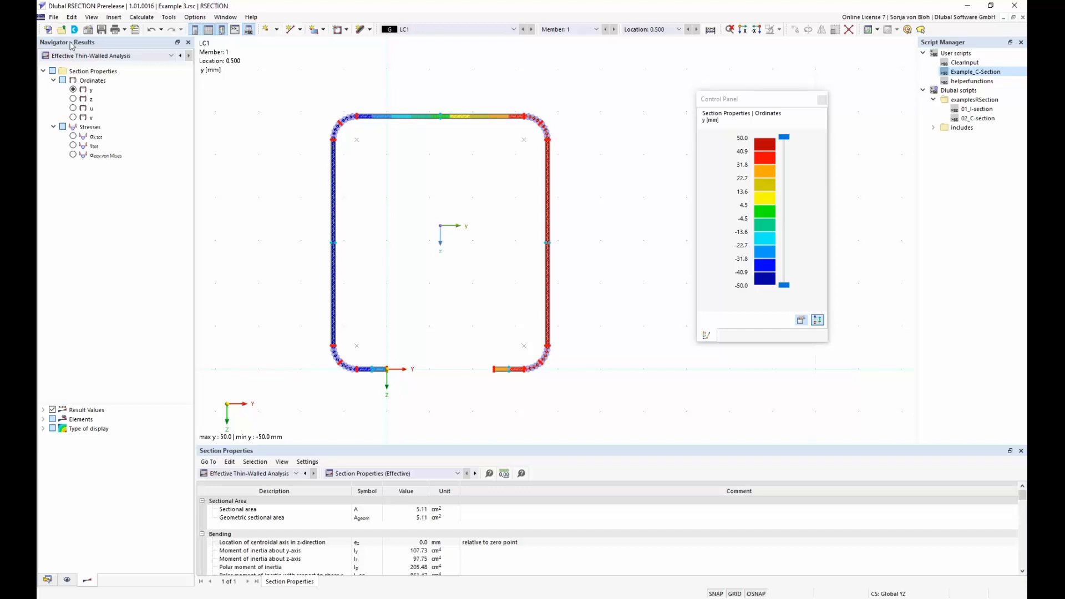
- Check the available result analysis types, keep Effective Thin-Walled Analysis, and display the total normal stress σx,tot on the section
left_click(171, 55)
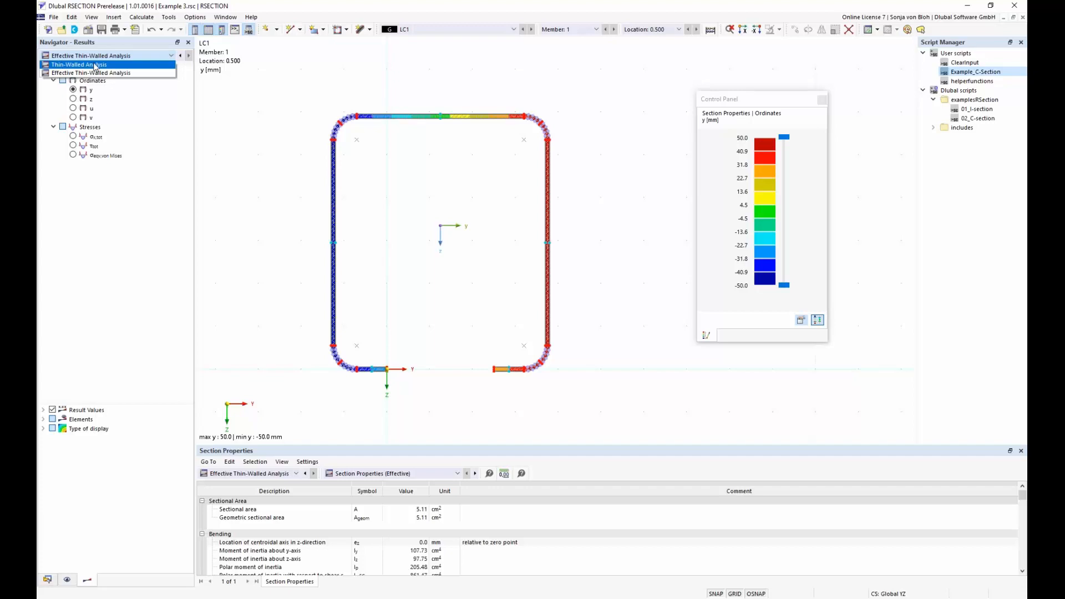
left_click(100, 74)
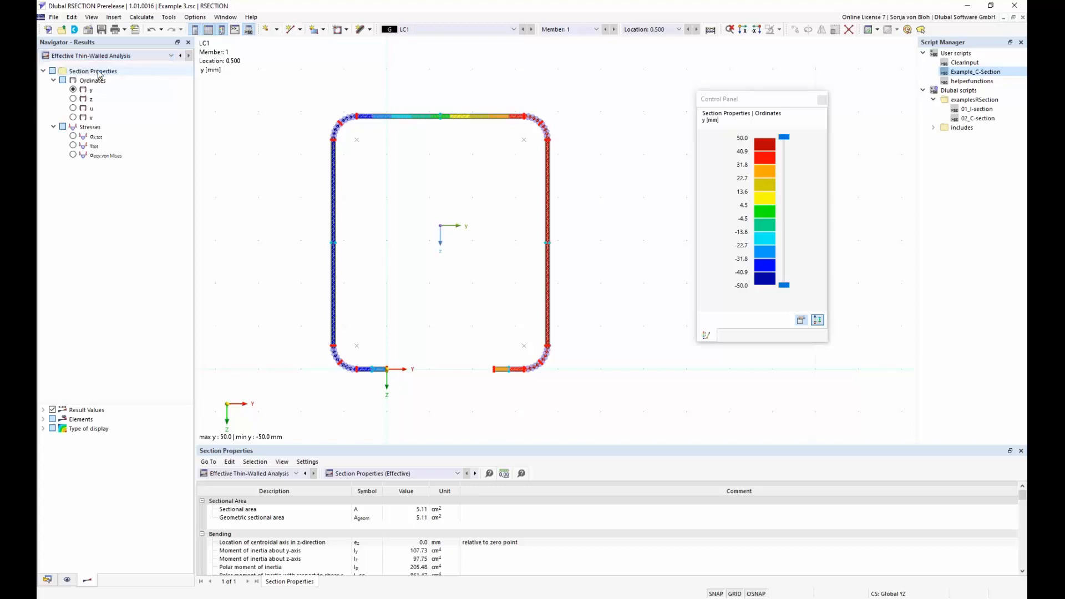
left_click(73, 137)
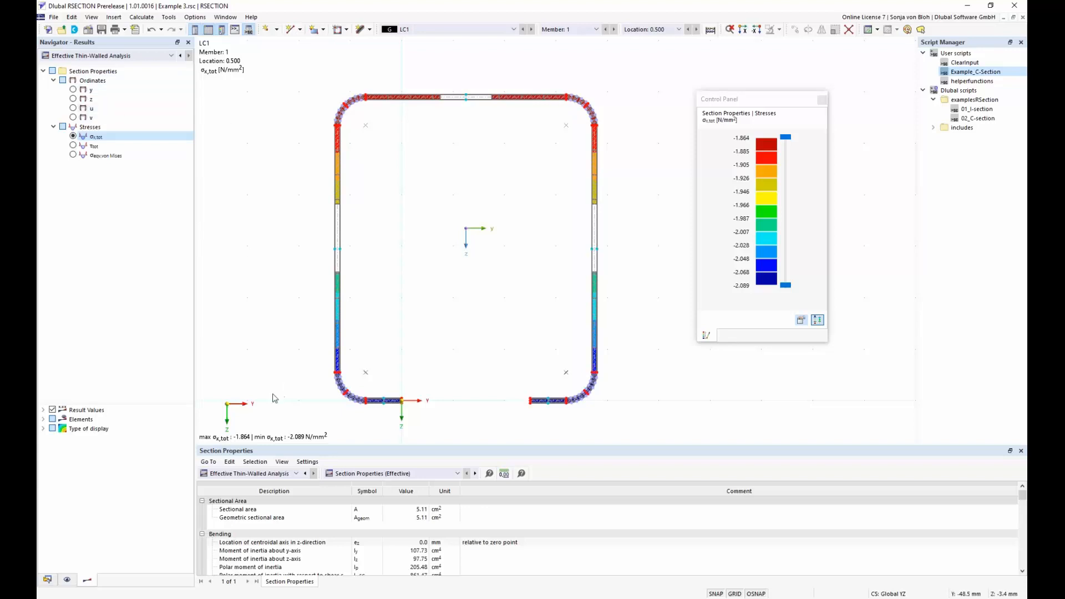
- Compare the section property tables of the Thin-Walled Analysis and the Effective Thin-Walled Analysis, checking the available result subcategories
left_click(296, 474)
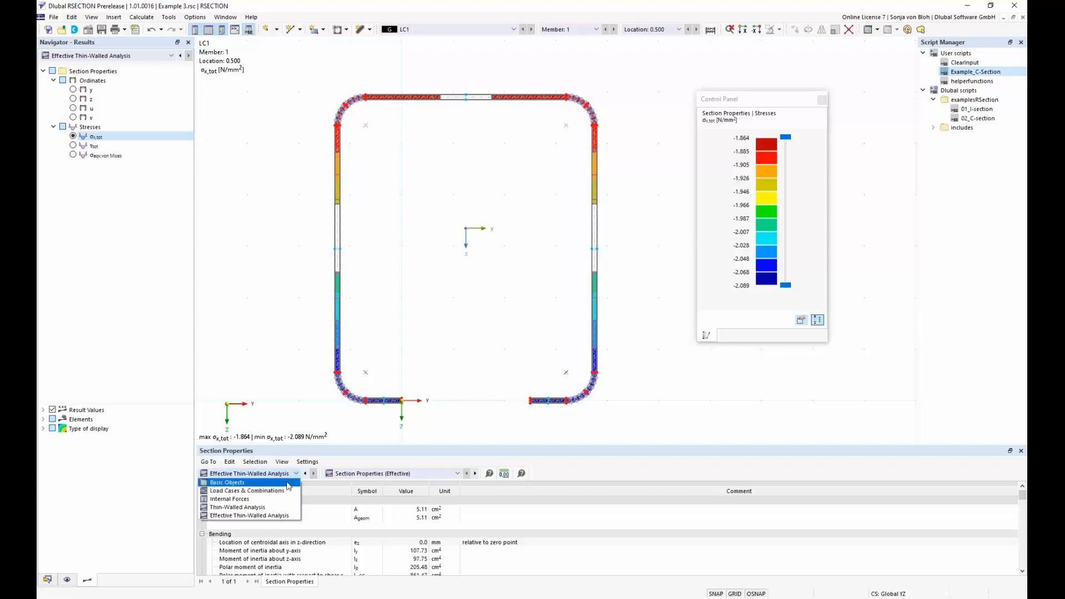
left_click(258, 508)
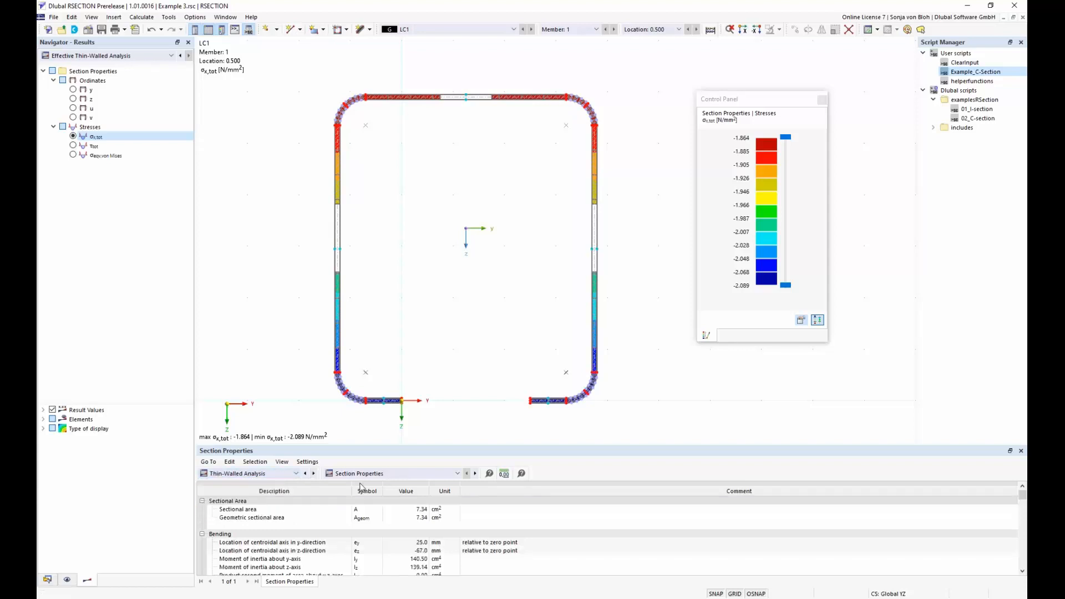
left_click(457, 473)
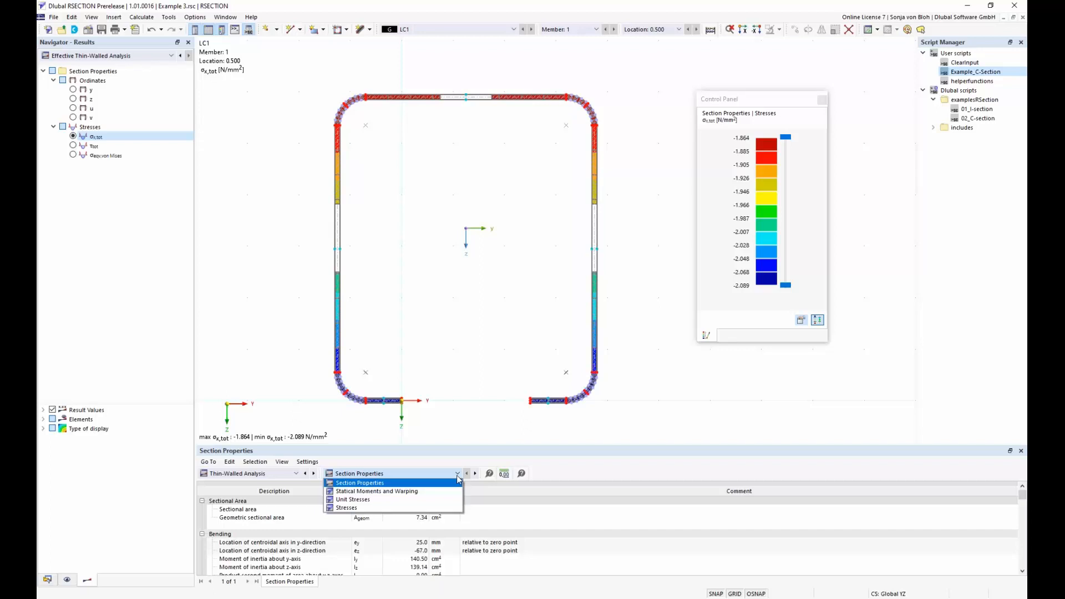
left_click(457, 476)
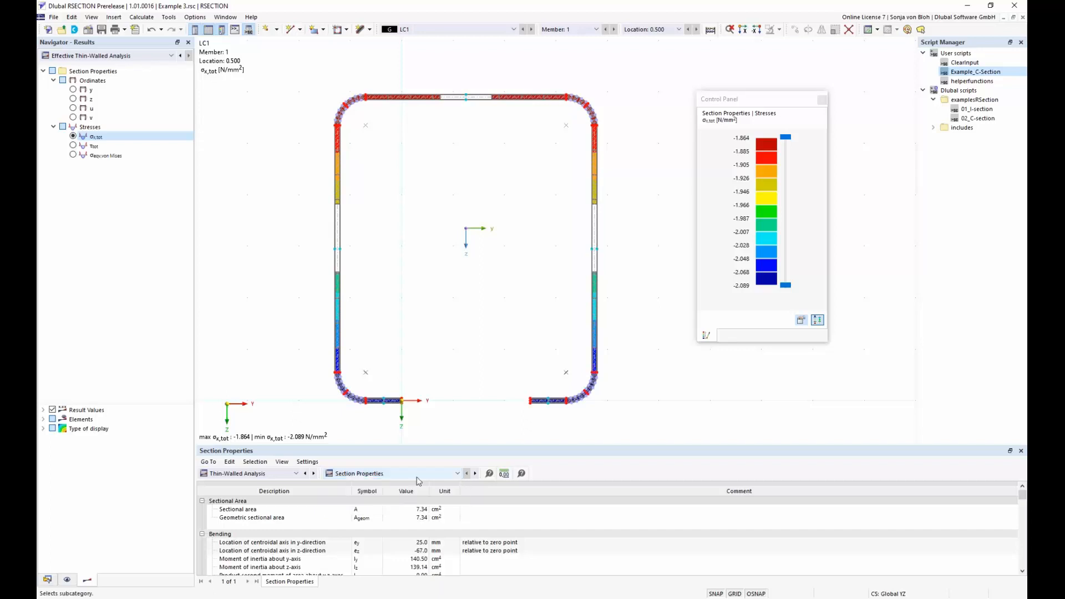
left_click(300, 476)
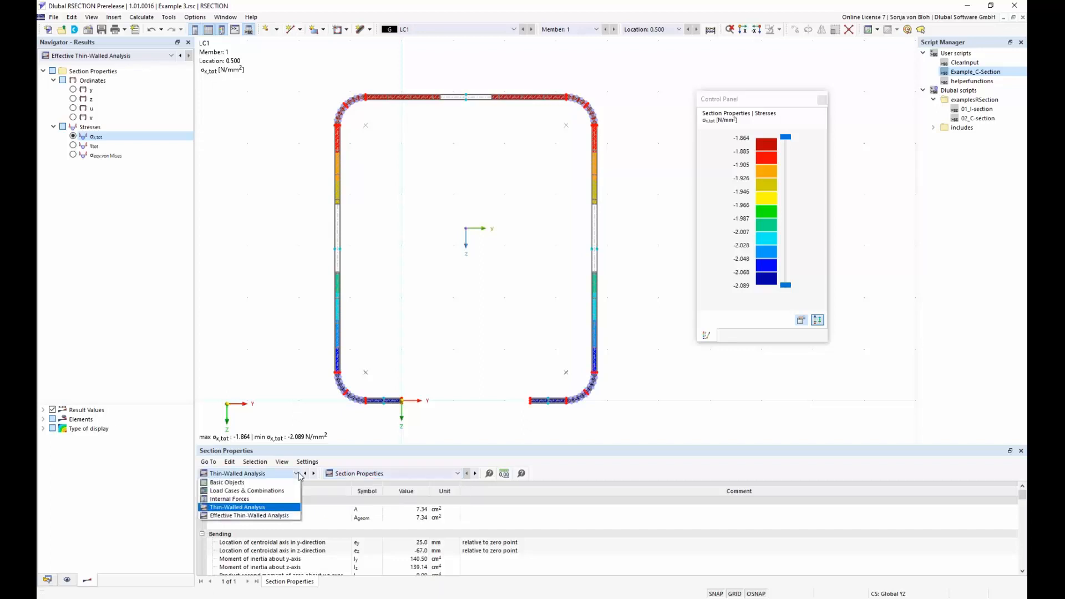
left_click(251, 513)
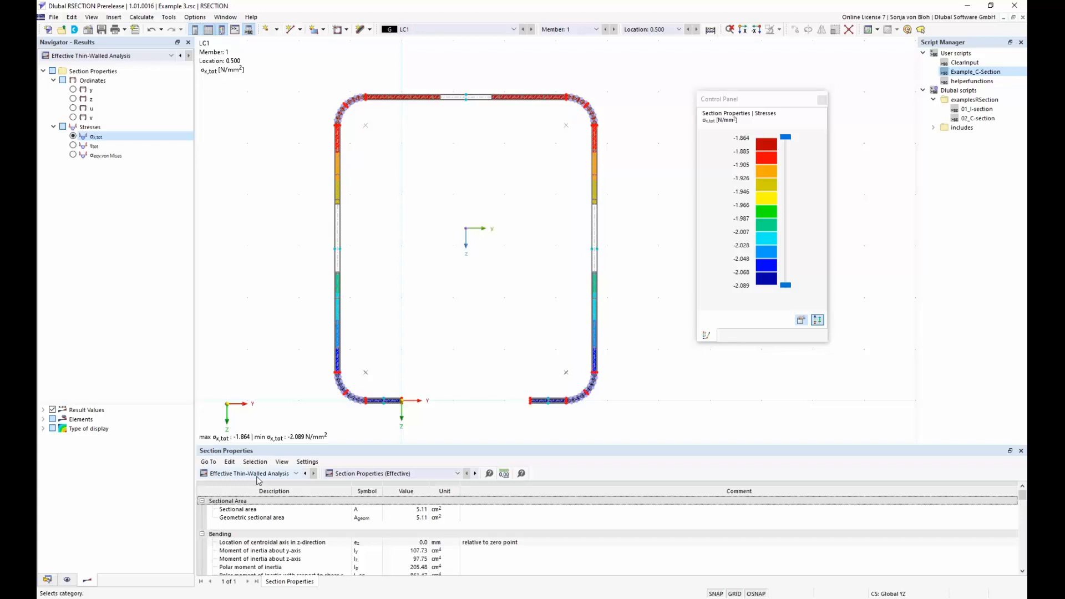
- Inspect the effective thickness and stresses of the section's lower stiffener lip up close, then view the whole section
scroll(397, 410, "up", 2)
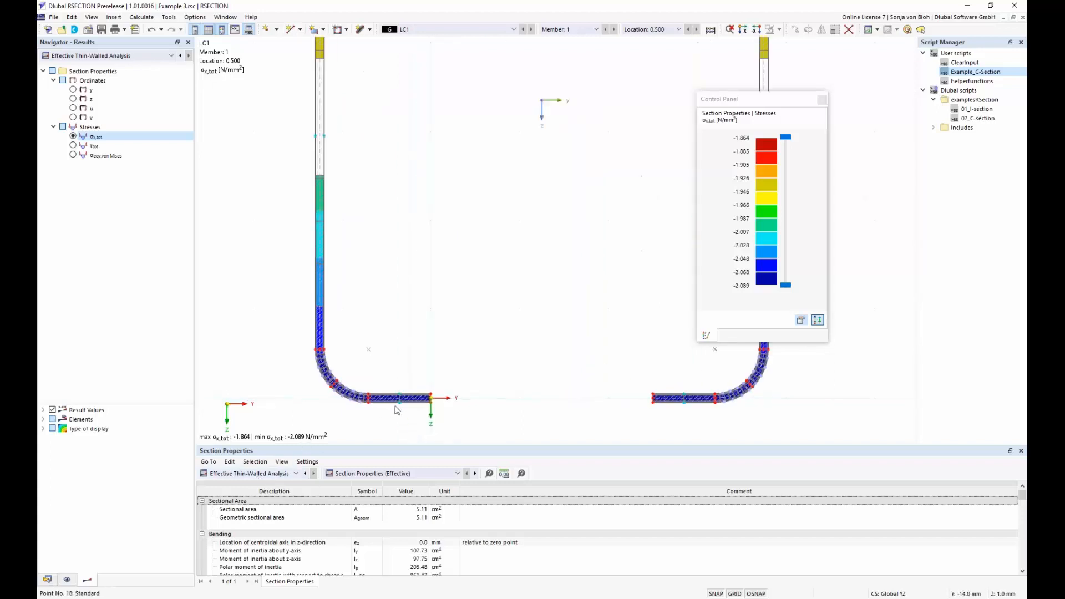
scroll(397, 410, "up", 3)
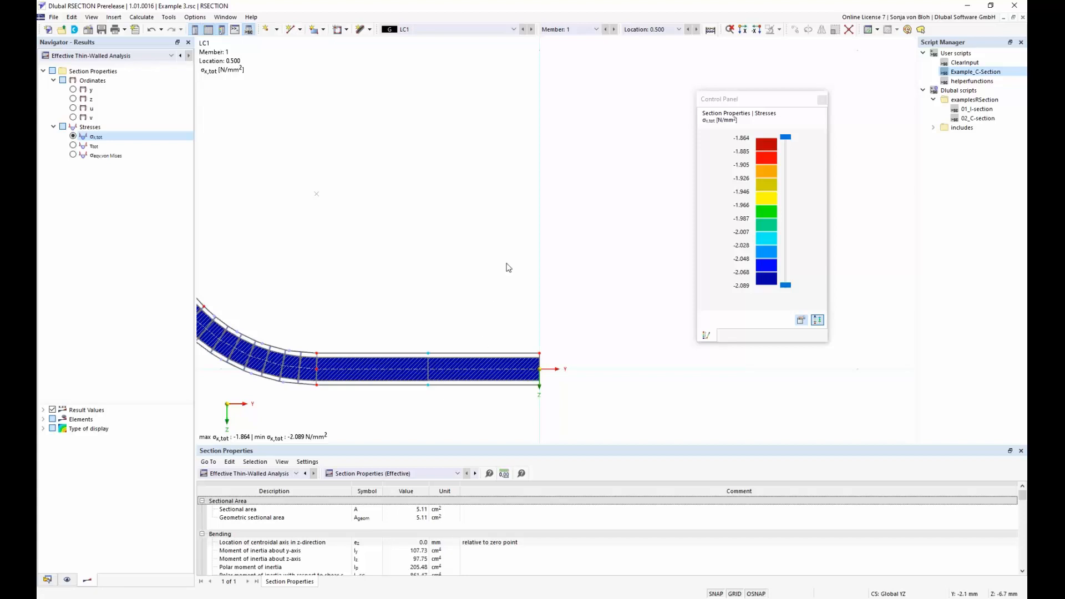
scroll(506, 268, "down", 6)
scroll(507, 415, "down", 2)
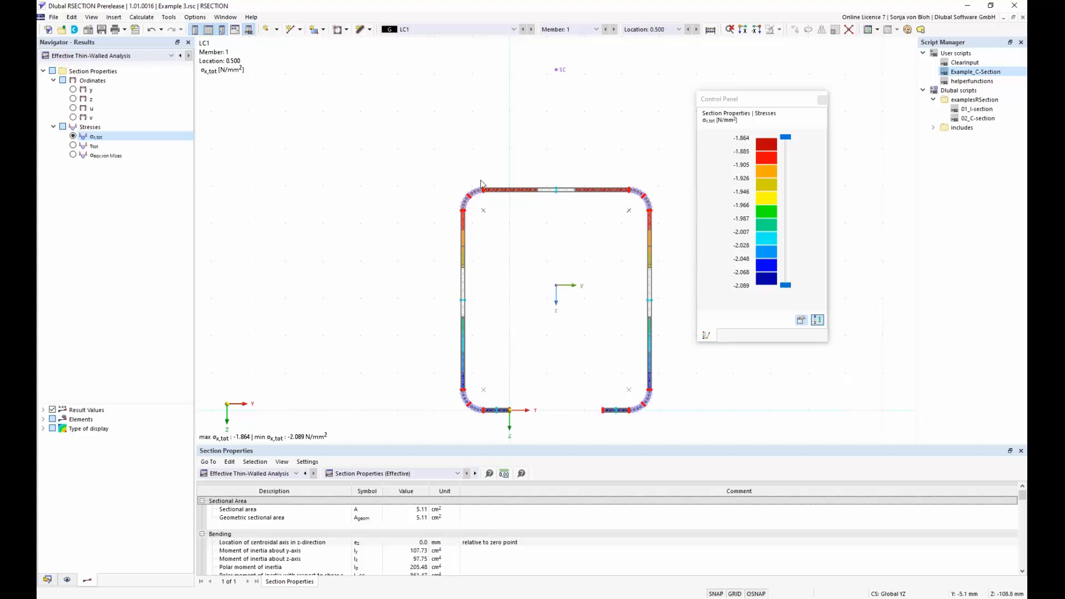
- Switch to the Aluprofil.dxf model and create load case LC1 named "My + Mz"
left_click(226, 18)
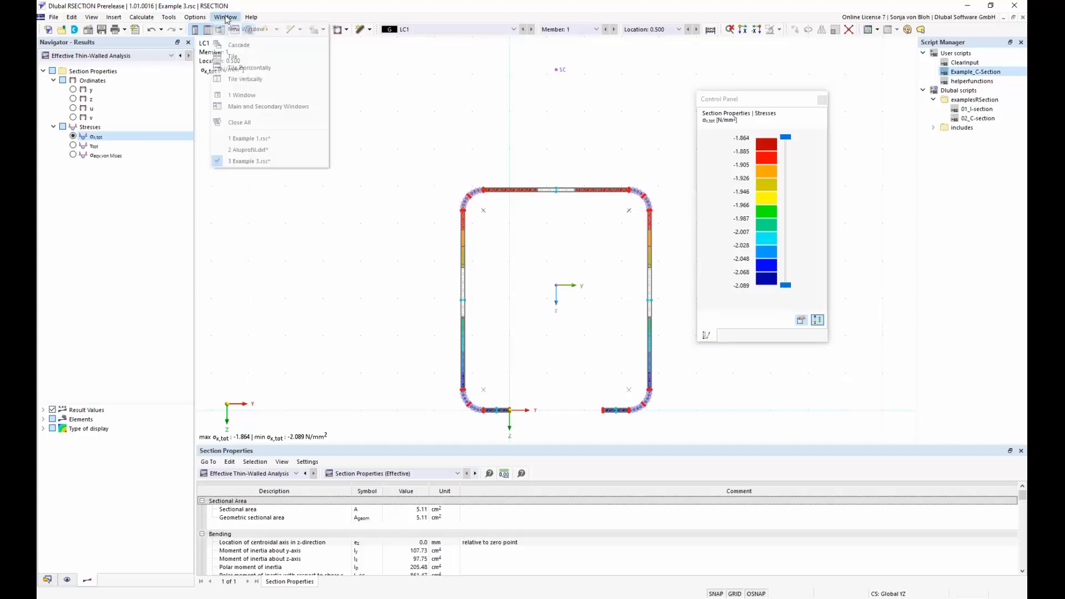
left_click(246, 150)
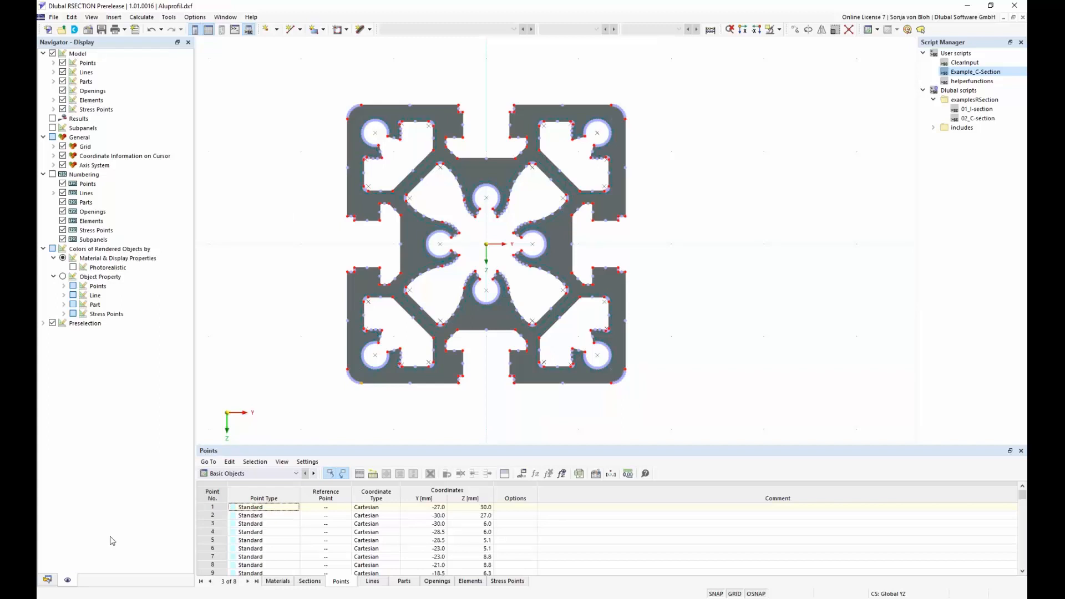
left_click(47, 580)
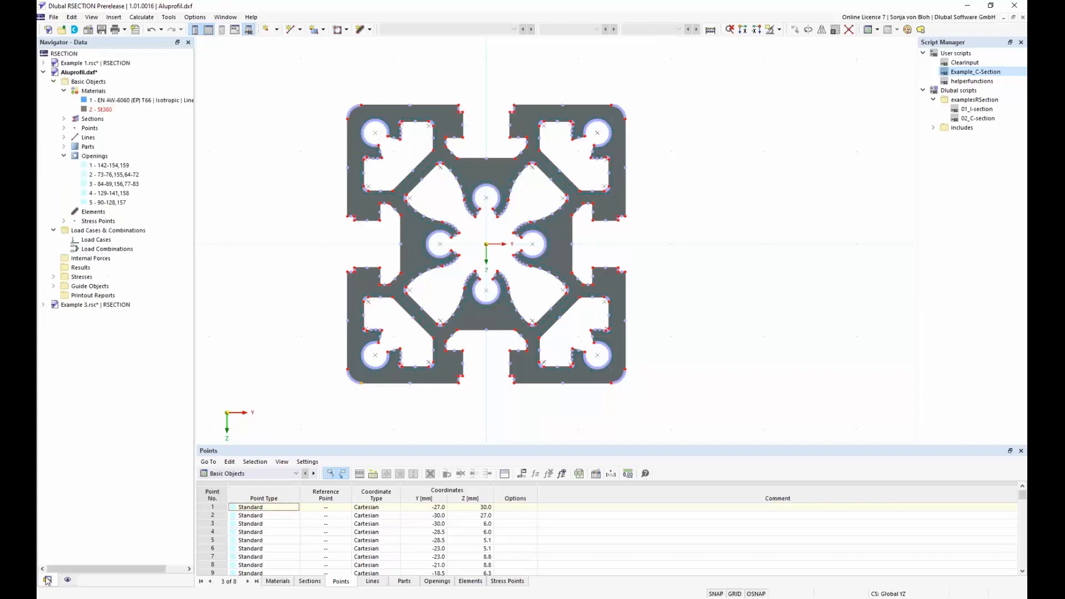
right_click(90, 240)
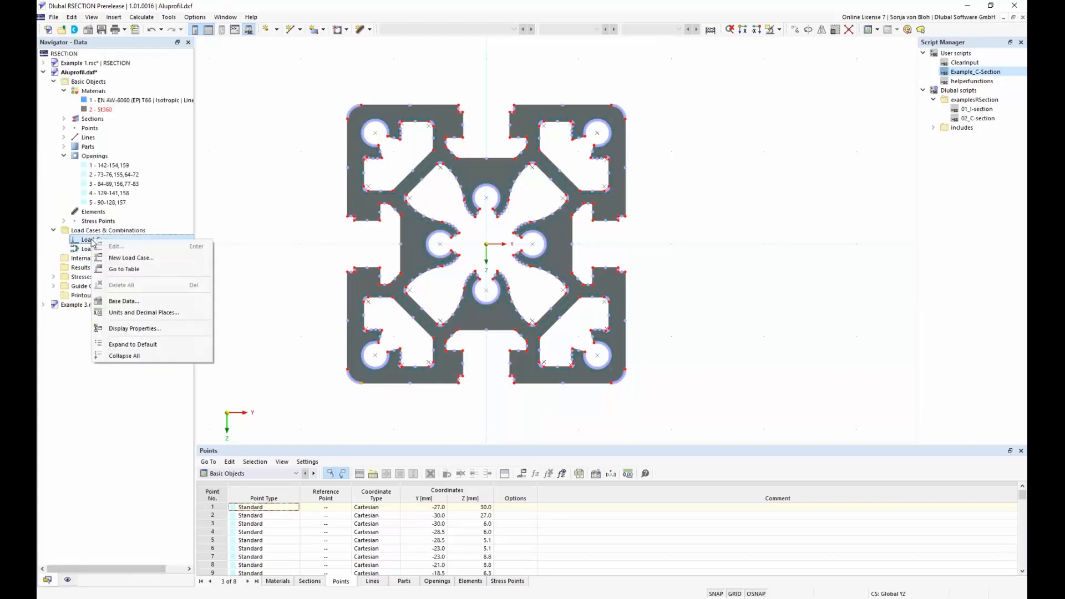
left_click(134, 258)
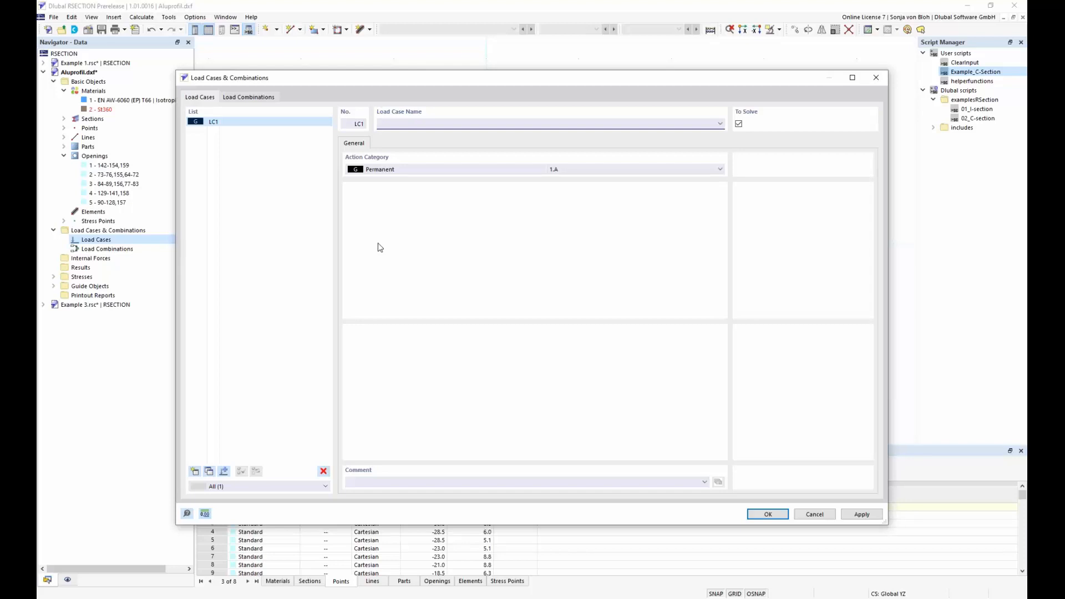
type("My + Mz")
left_click(767, 514)
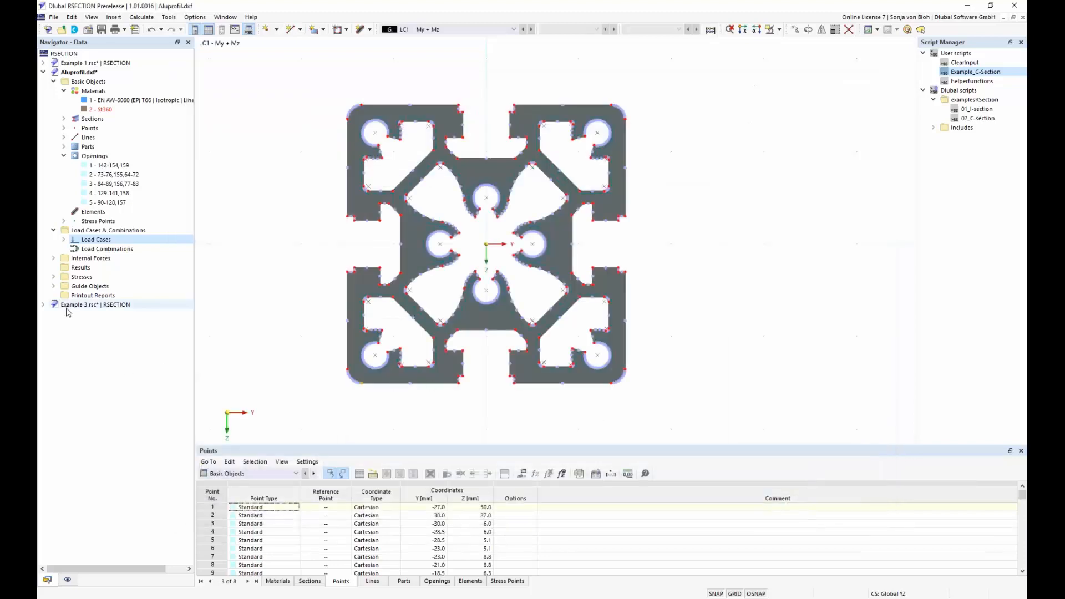
- Define internal forces for LC1 with bending moments My of 1.5 kNm and Mz of 0.5 kNm
left_click(53, 258)
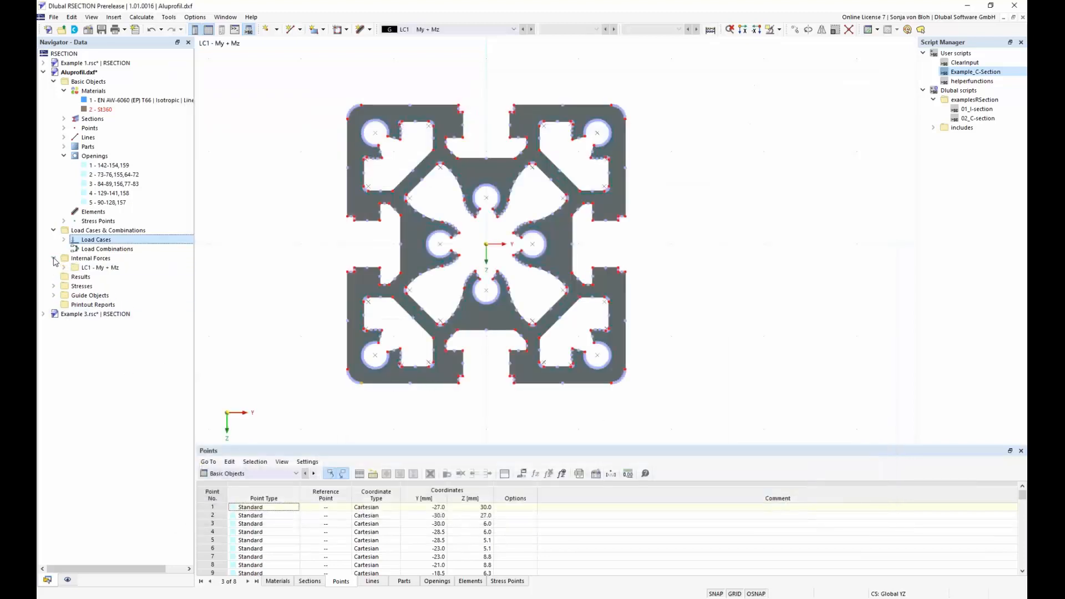
left_click(64, 267)
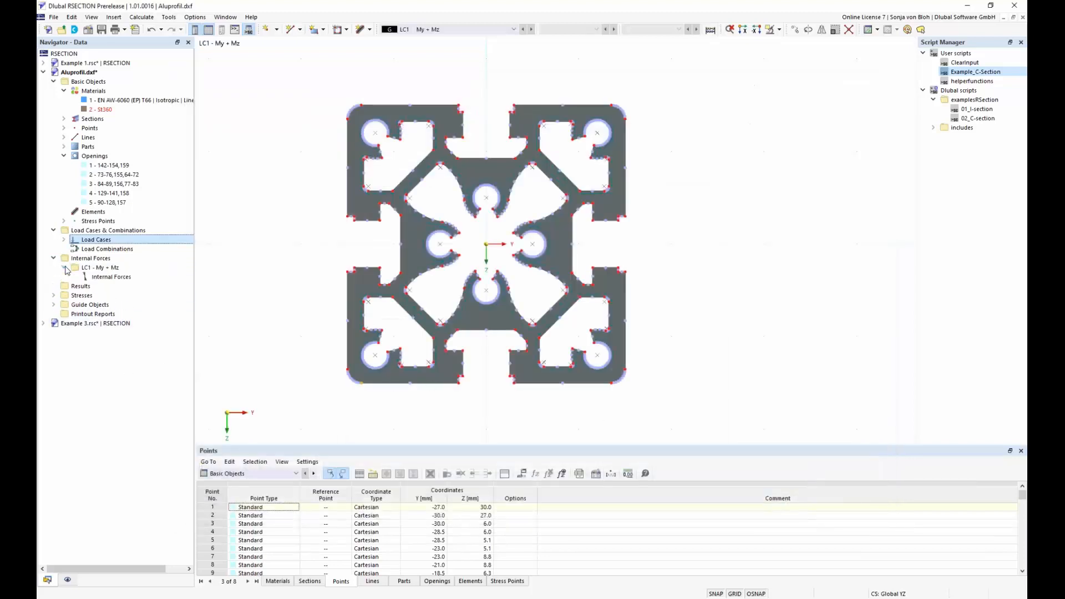
left_click(114, 277)
double_click(114, 277)
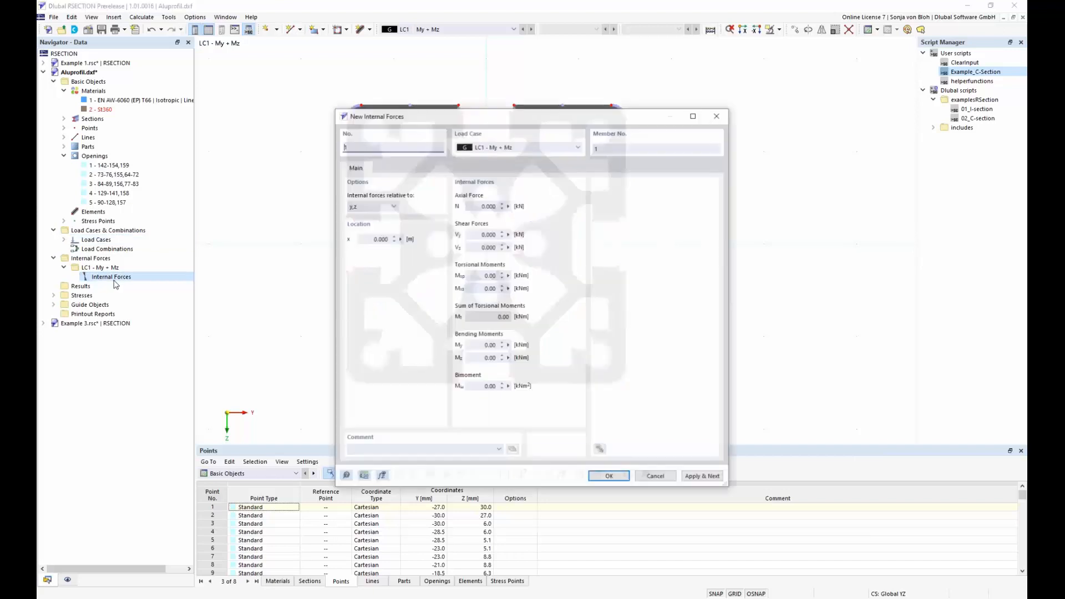
left_click(476, 344)
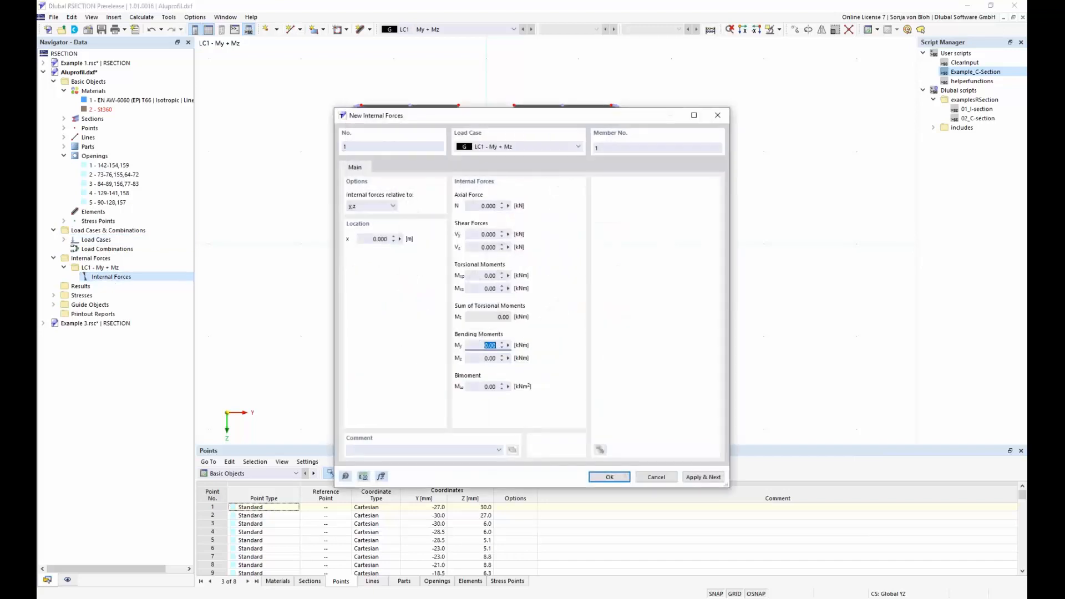
type("1,5")
key("Tab")
type("0,5")
left_click(605, 478)
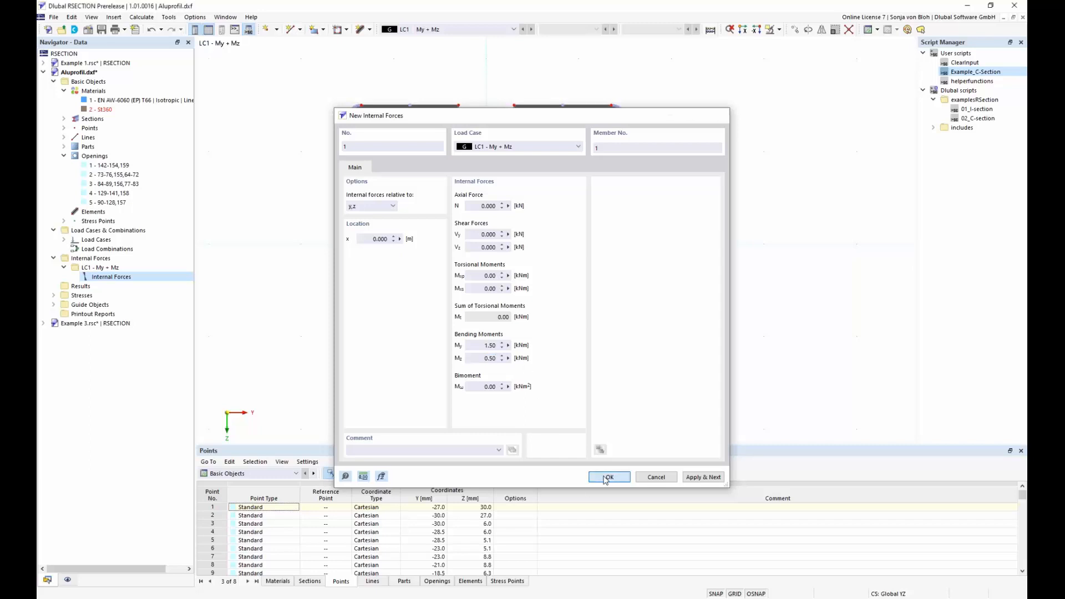
- Calculate all results of the aluminum profile and display the total normal stress σx,tot
left_click(141, 20)
left_click(146, 29)
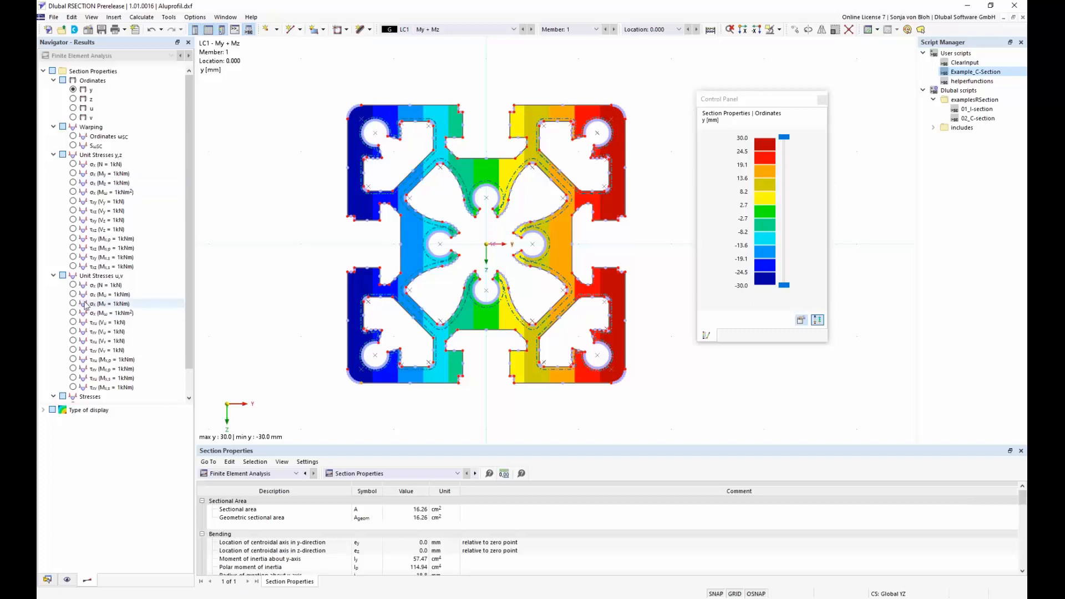
scroll(188, 290, "down", 1)
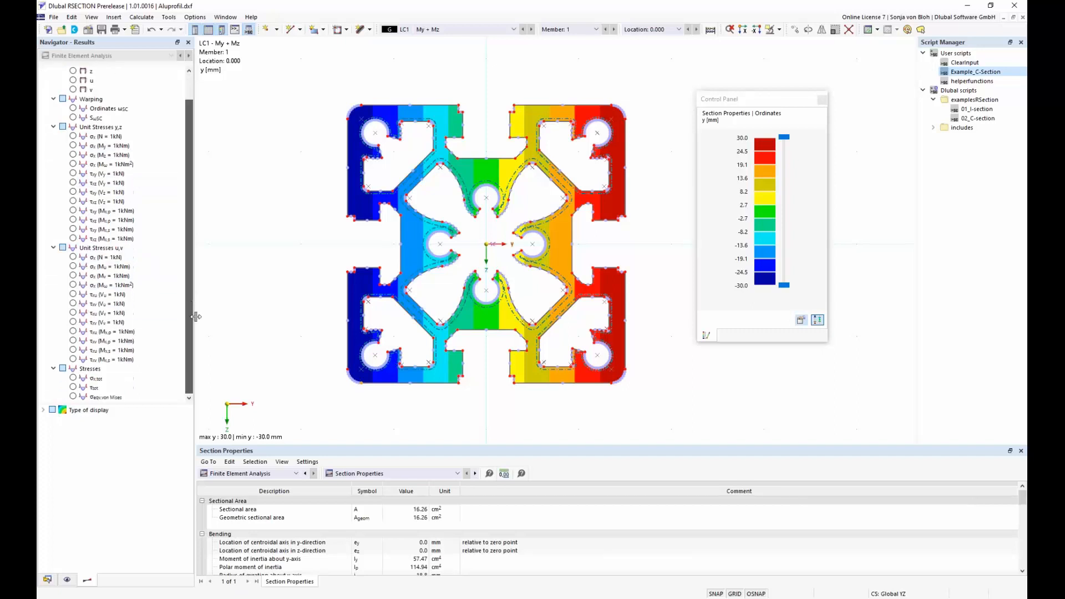
left_click(72, 379)
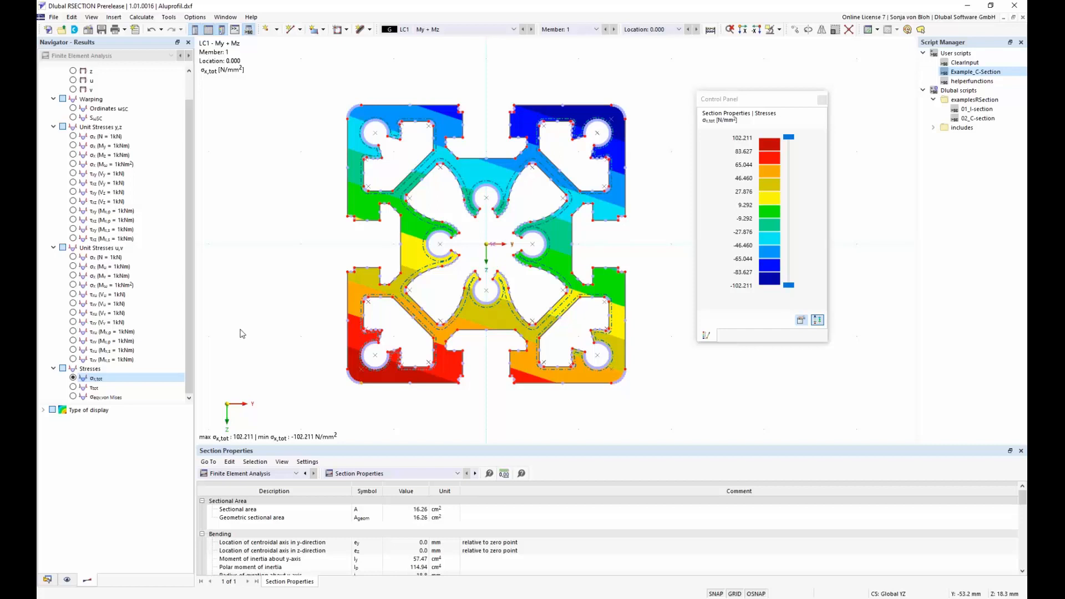
- Create and show a printout report of the aluminum profile, keeping only Section Properties and Stresses by Loading among its result items
left_click(47, 579)
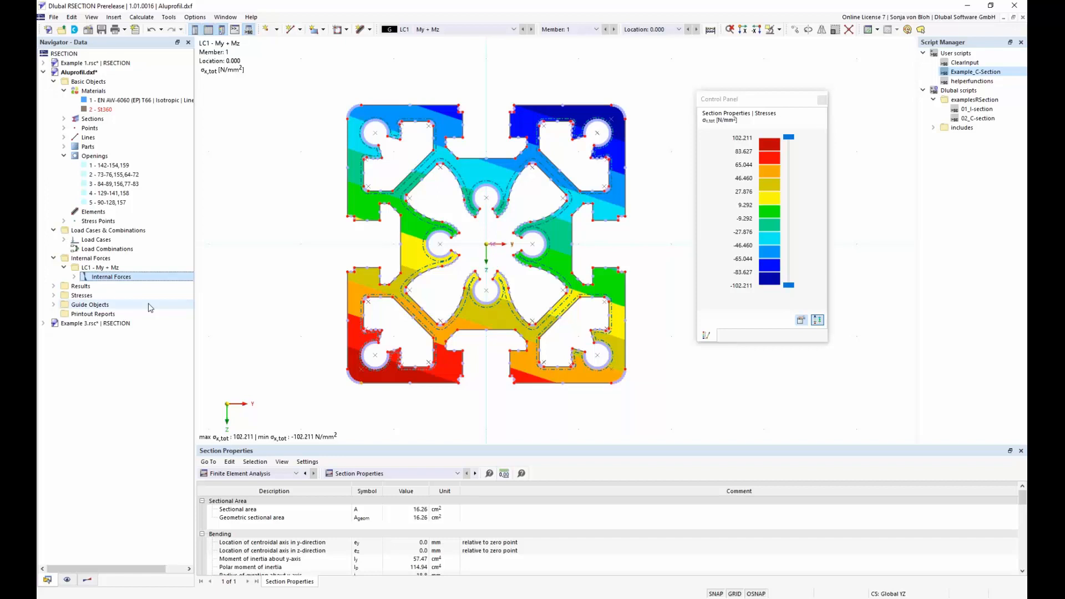
right_click(113, 315)
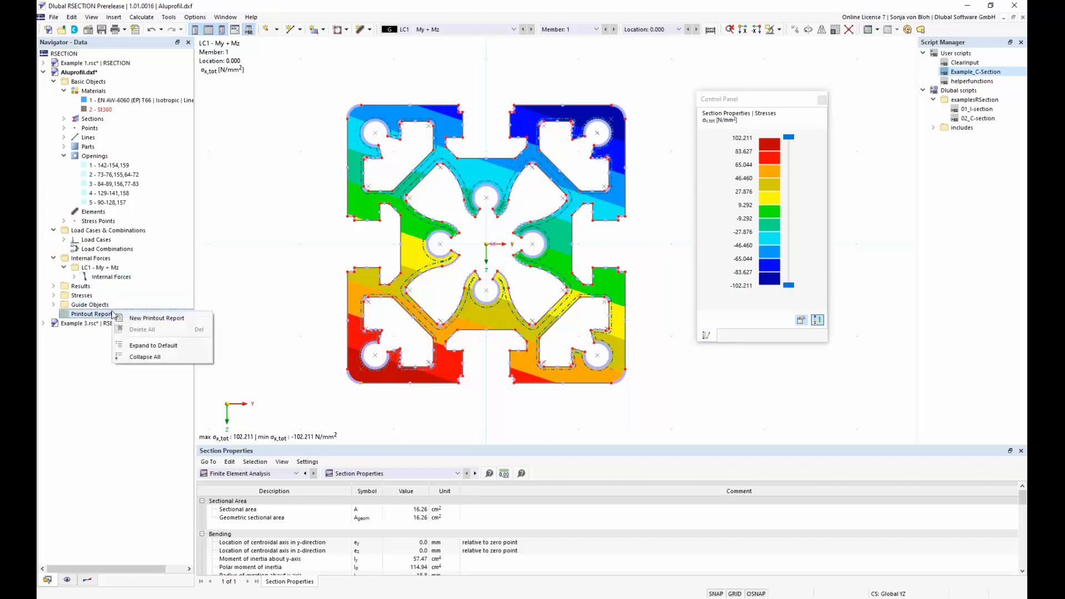
left_click(152, 319)
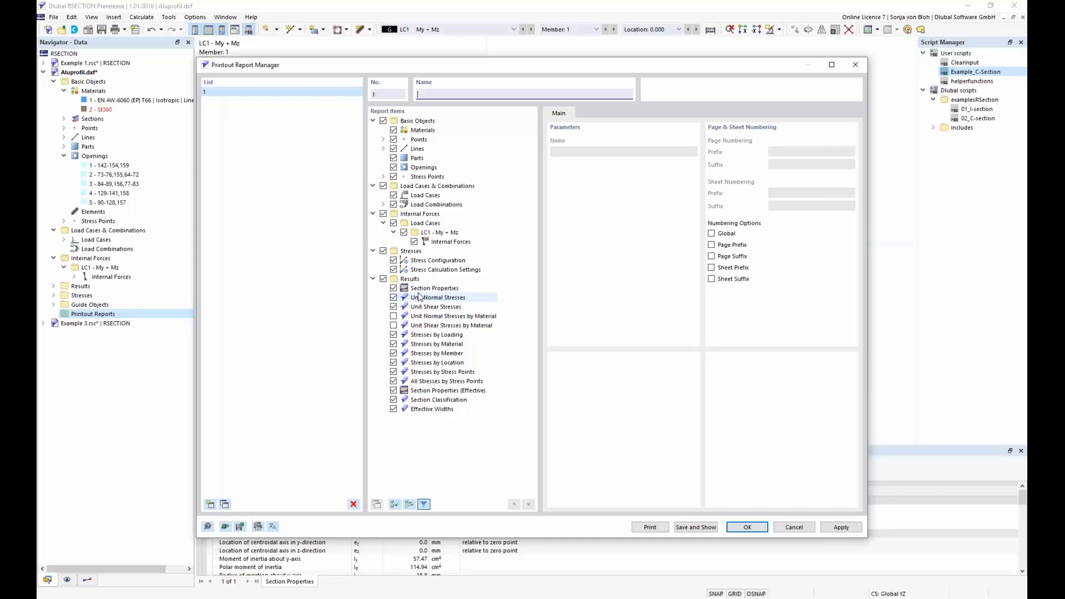
left_click(393, 408)
left_click(393, 400)
left_click(393, 391)
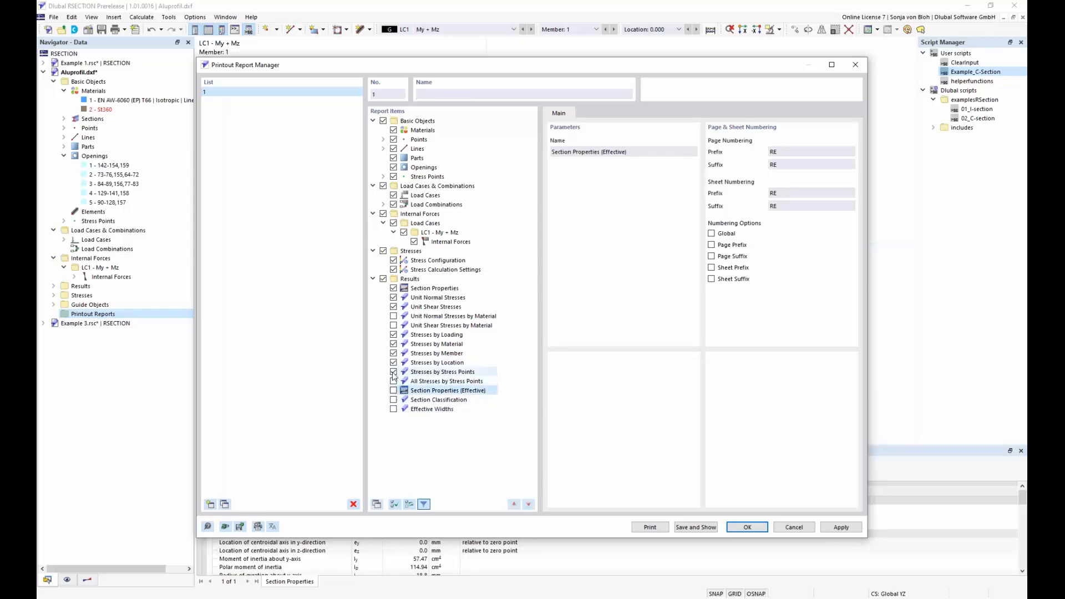
left_click(393, 373)
left_click(394, 363)
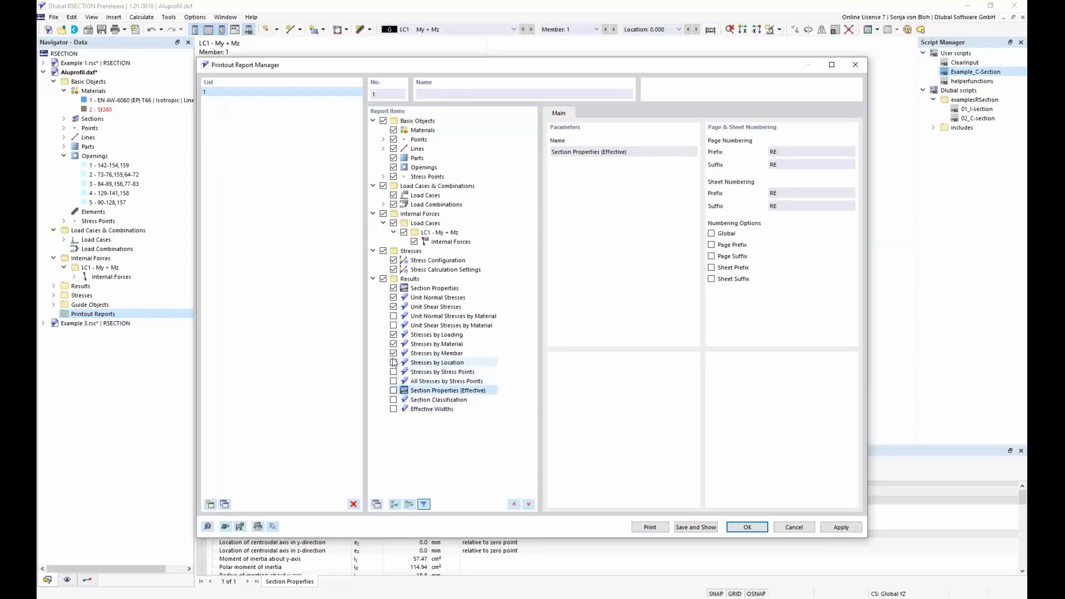
left_click(393, 353)
left_click(393, 344)
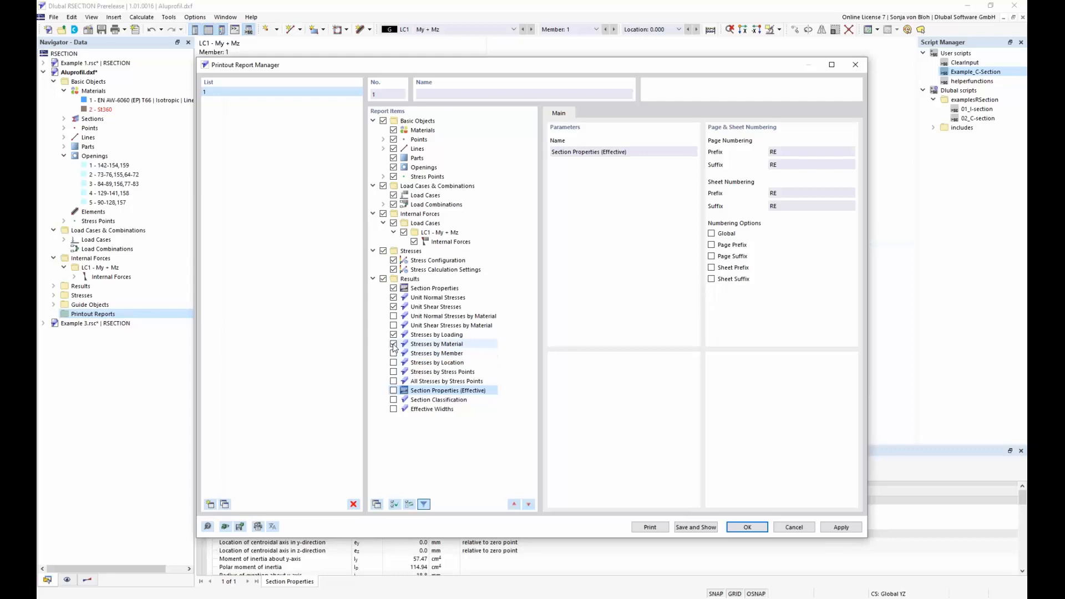
left_click(393, 307)
left_click(393, 297)
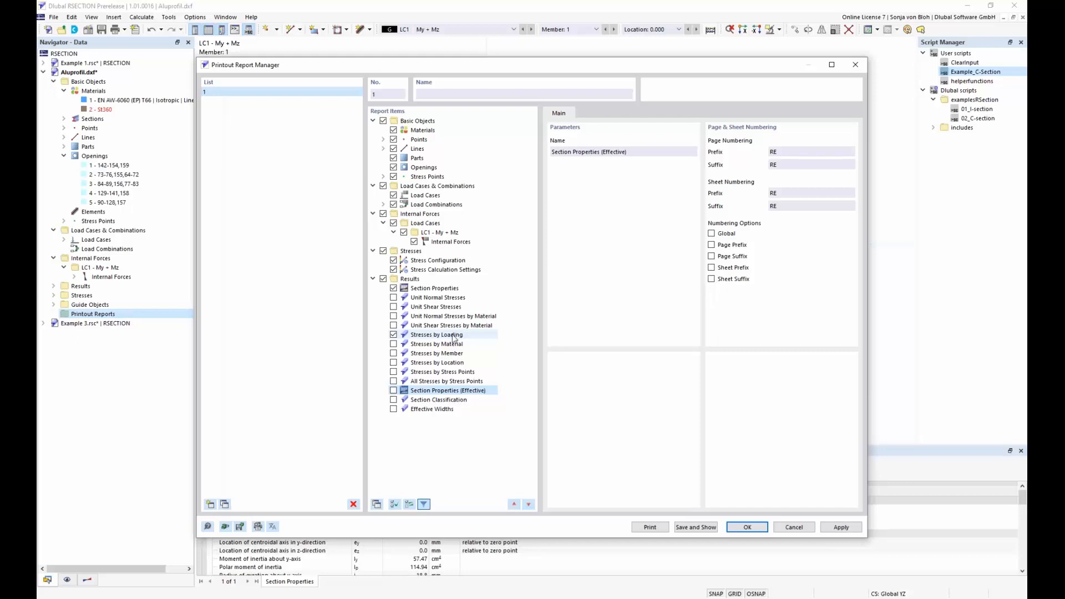
left_click(708, 528)
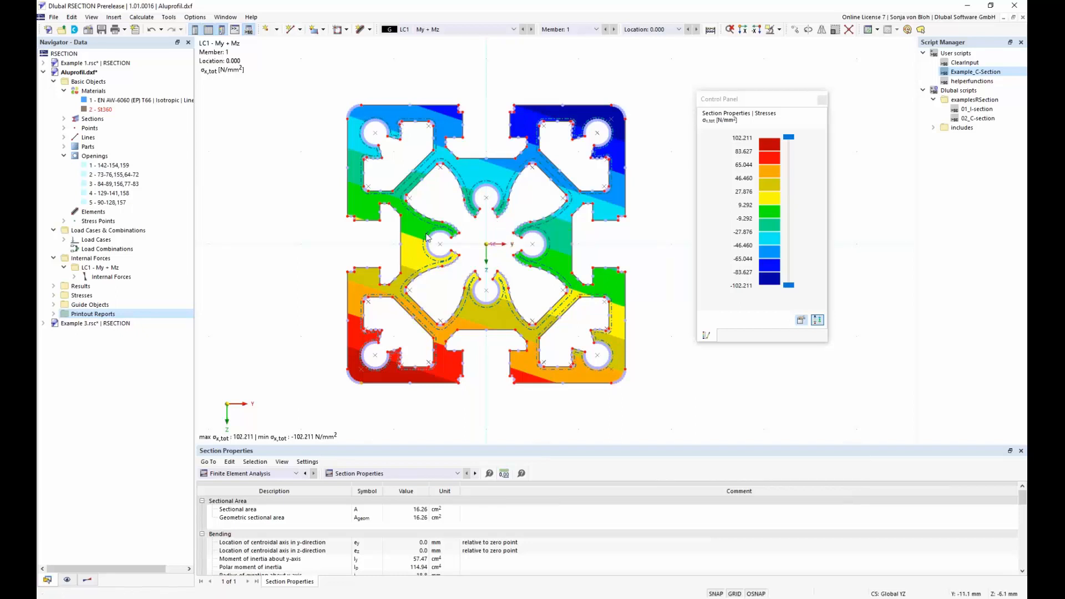
- Look through the printout report's pages, examine the Section Properties chapter, and return to the model
scroll(451, 287, "down", 15)
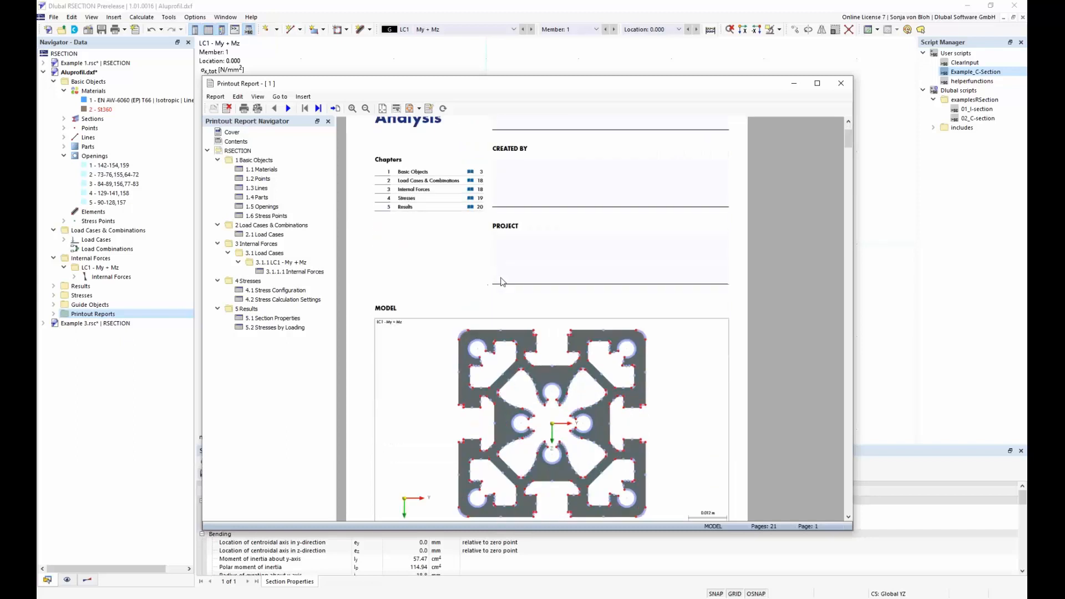
scroll(502, 282, "down", 8)
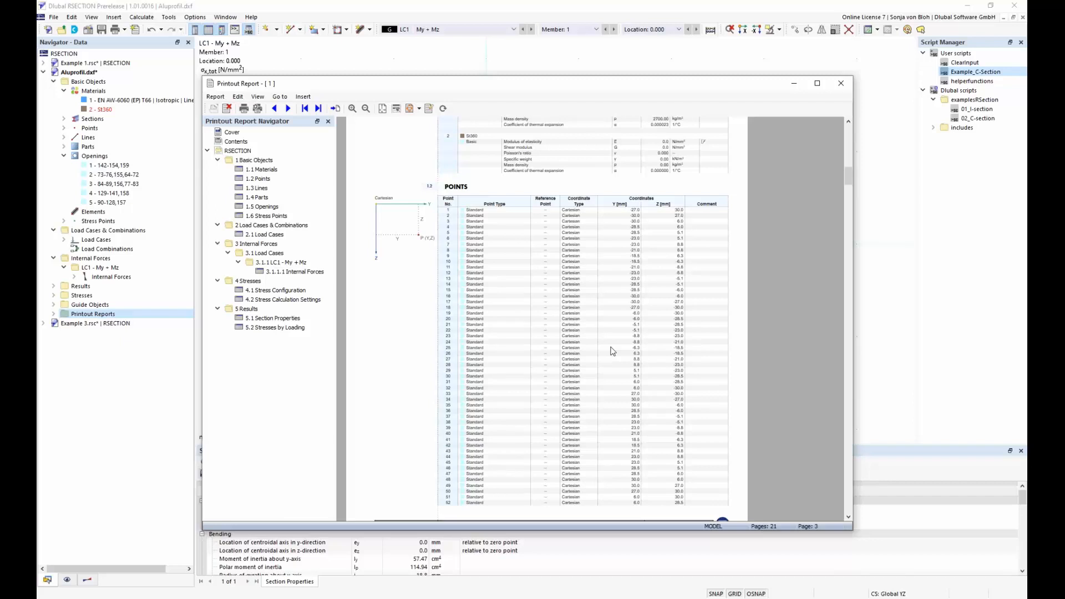
scroll(612, 351, "down", 15)
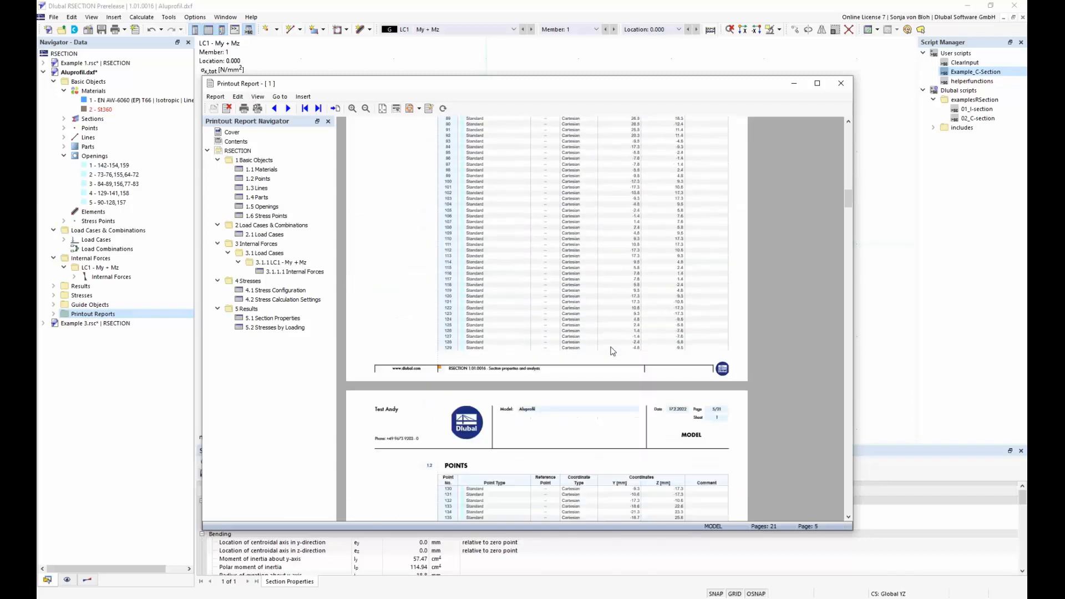
scroll(612, 351, "down", 15)
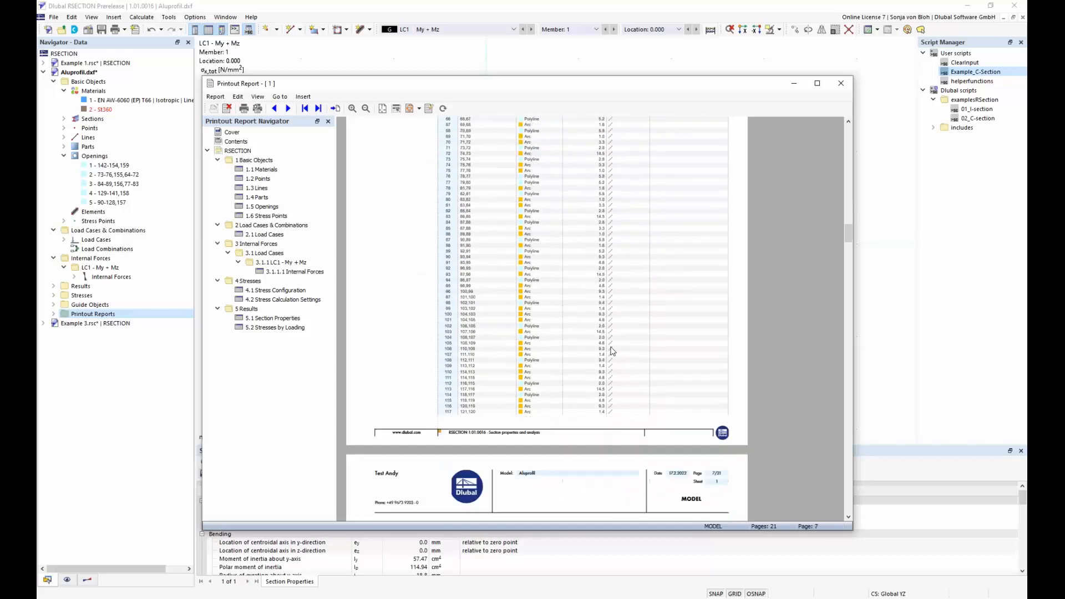
scroll(613, 350, "down", 5)
left_click(283, 320)
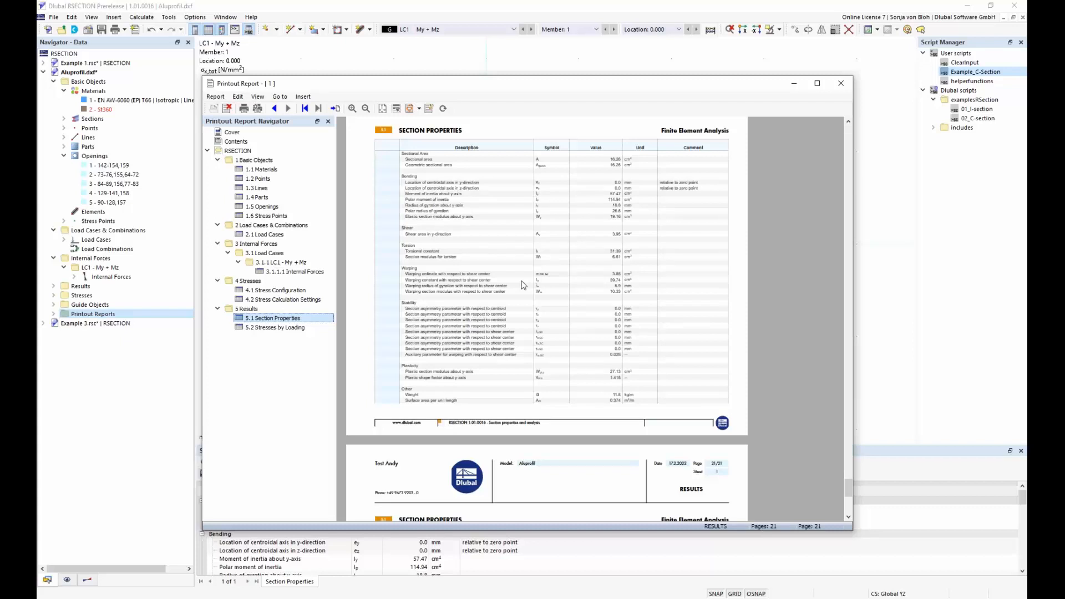
left_click(387, 58)
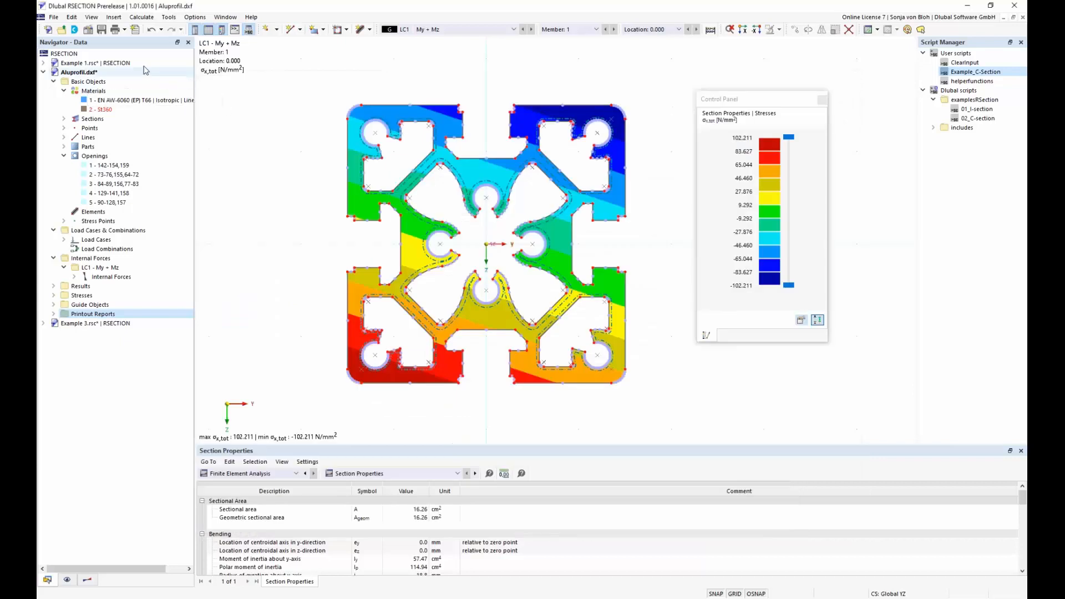
- Prepare the stress graphic for the printout report and choose to define its picture area in the graphics
left_click(125, 30)
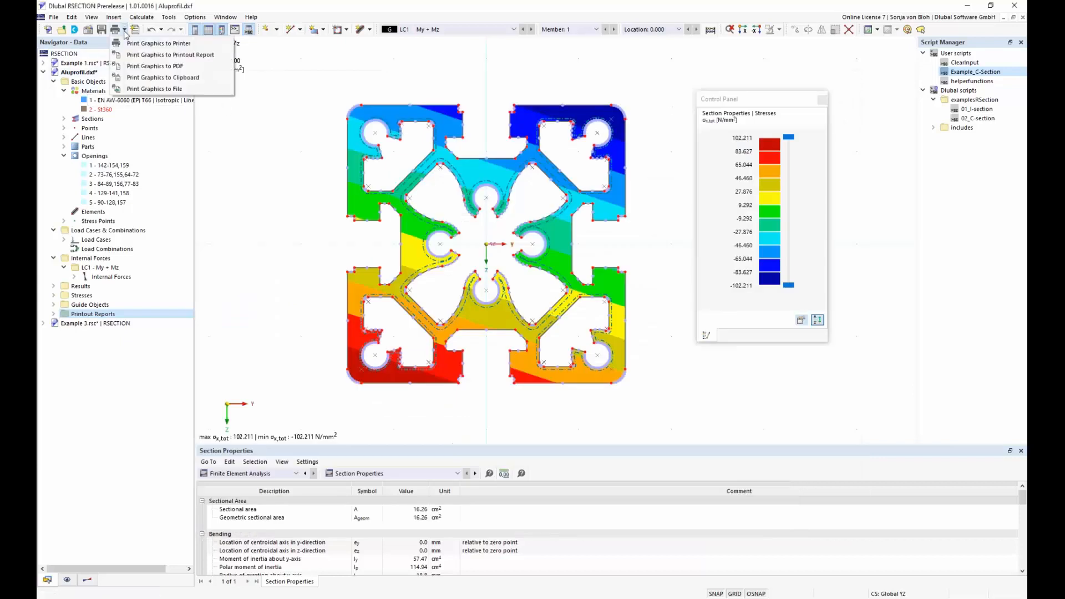
left_click(150, 55)
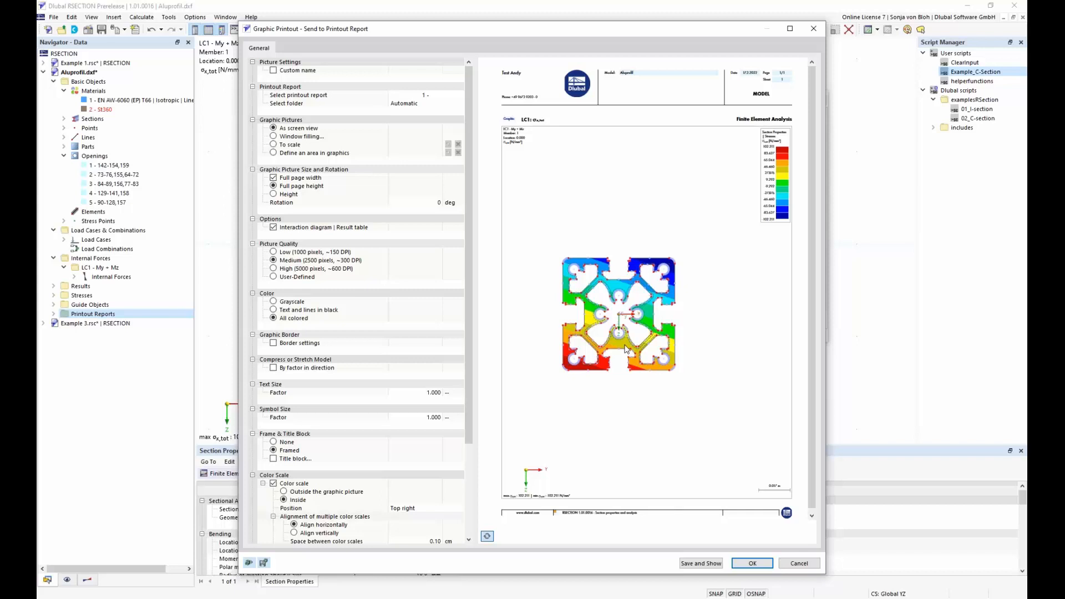
left_click(274, 153)
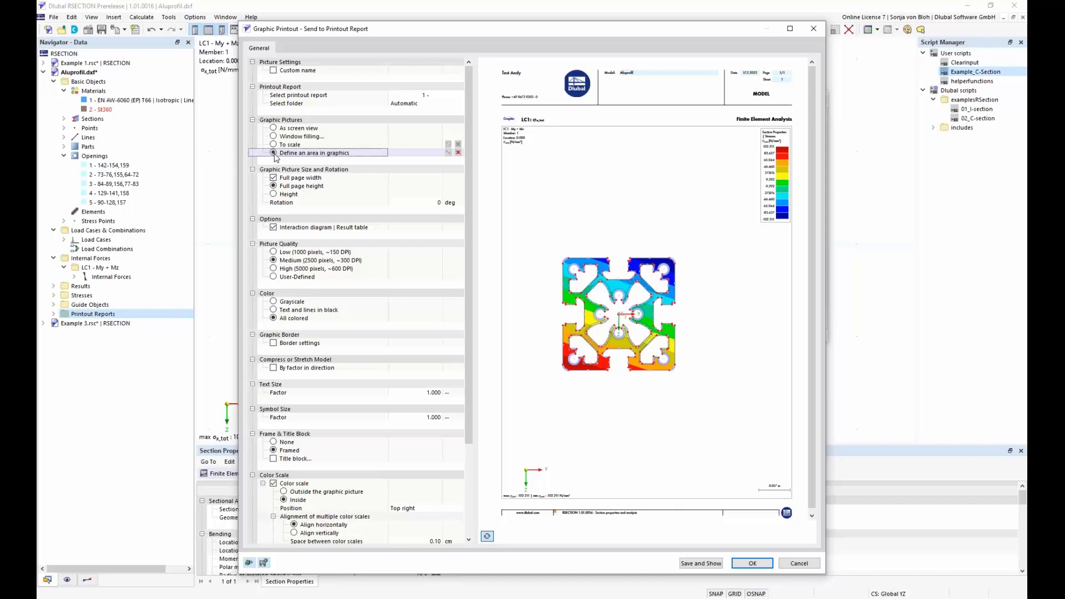
left_click(448, 154)
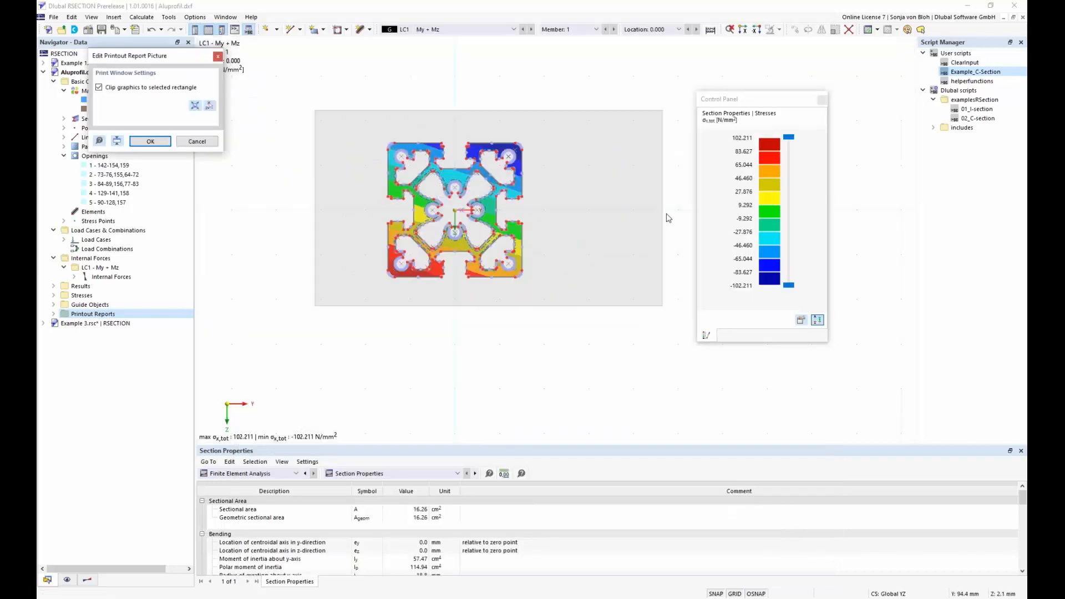
- Shrink the clipping rectangle of the report picture on all four sides to tightly enclose the aluminum profile, and accept the area
left_click_drag(662, 207, 531, 207)
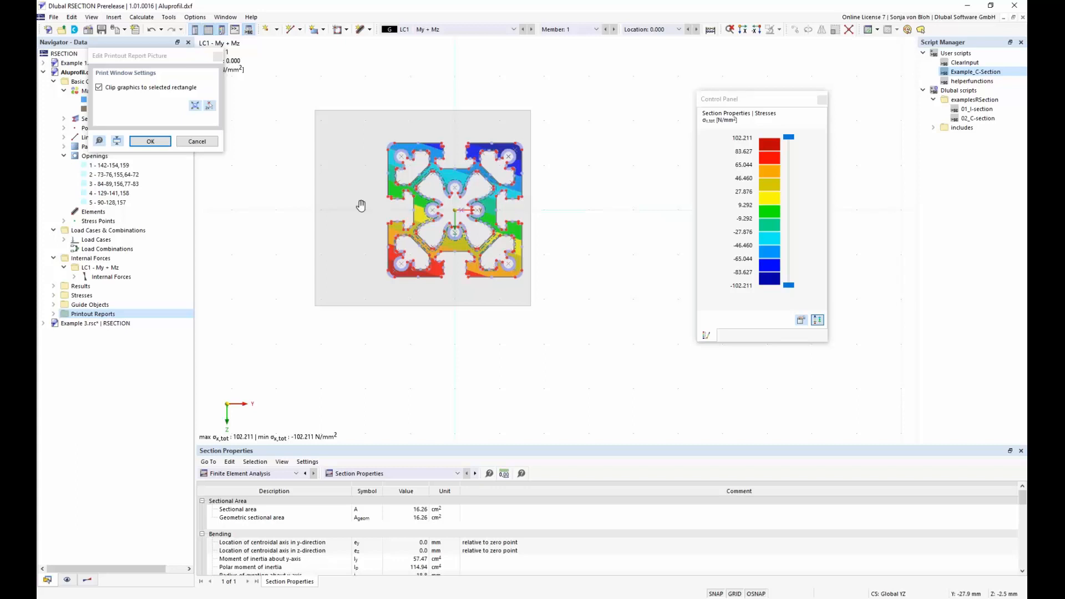
left_click_drag(317, 206, 382, 206)
left_click_drag(461, 111, 460, 138)
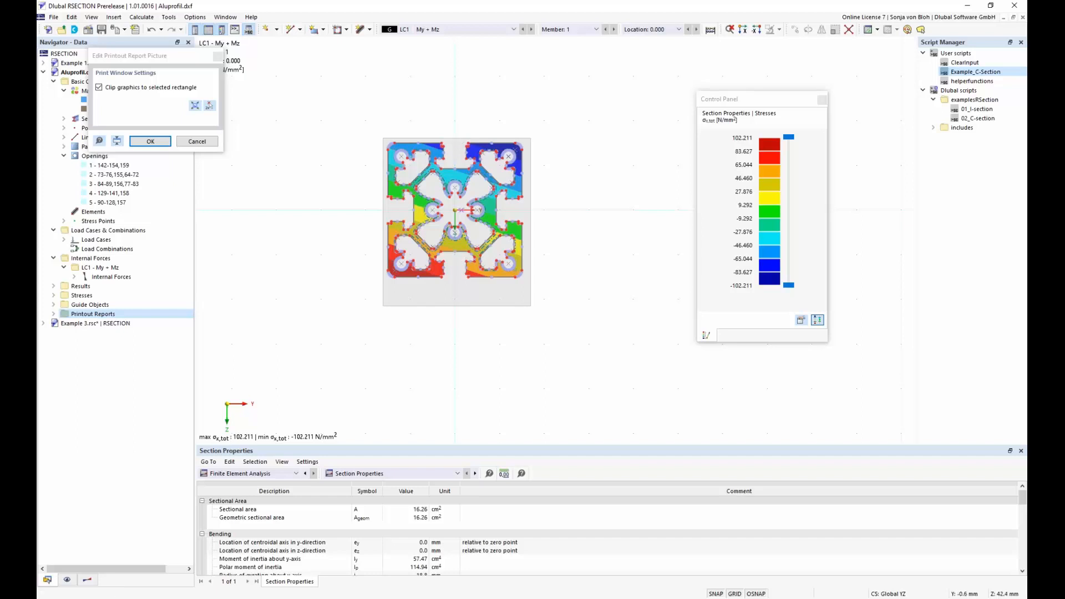
left_click_drag(461, 305, 460, 281)
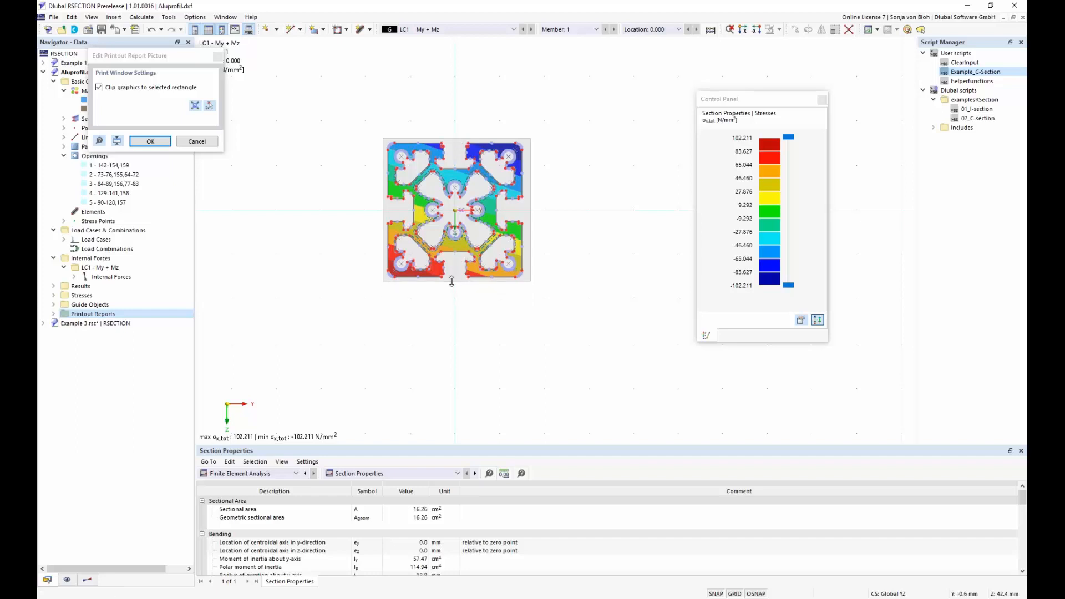
left_click(150, 141)
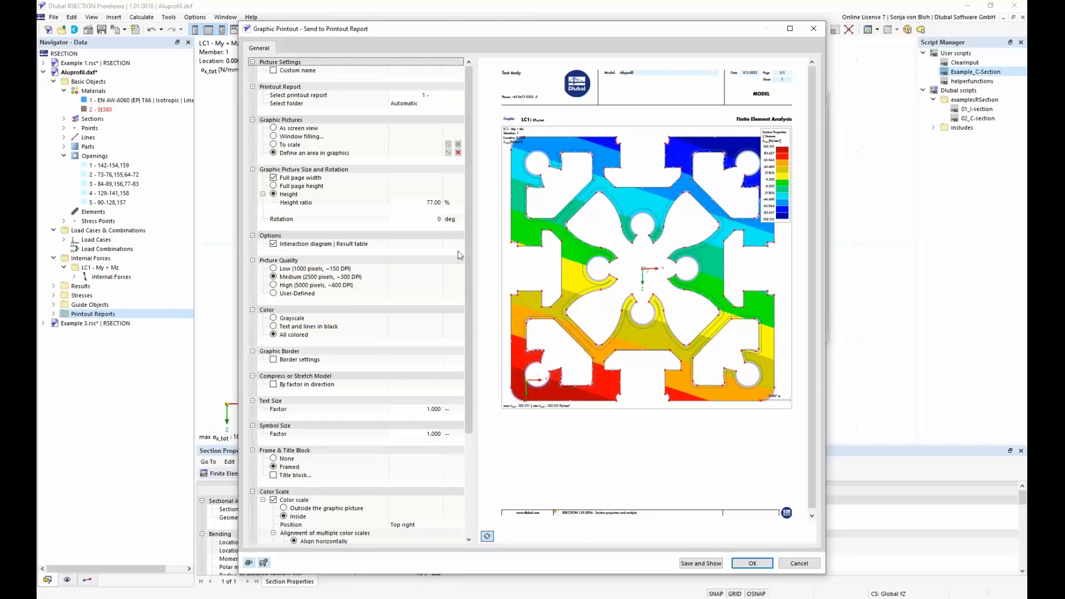
- Place the color scale outside the graphic picture, then save the stress graphic to the printout report and show it
scroll(463, 250, "down", 5)
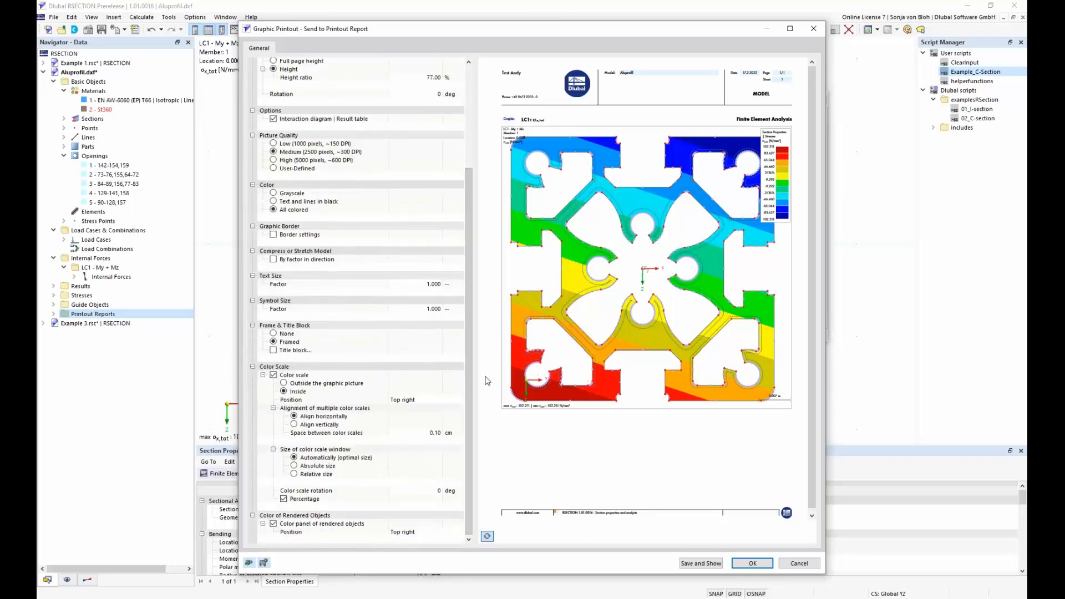
left_click(283, 383)
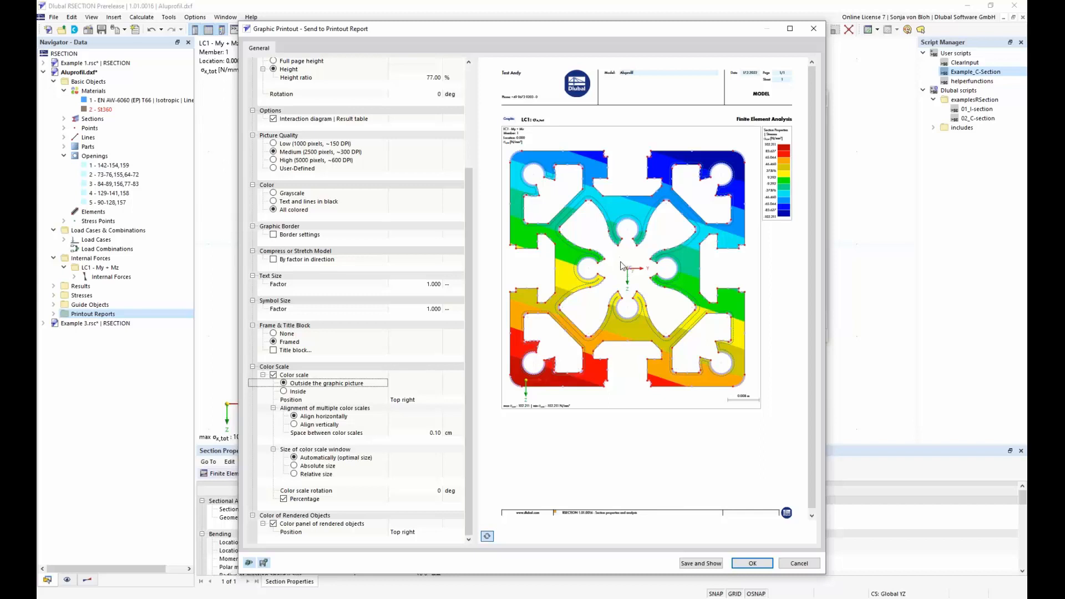
left_click(700, 564)
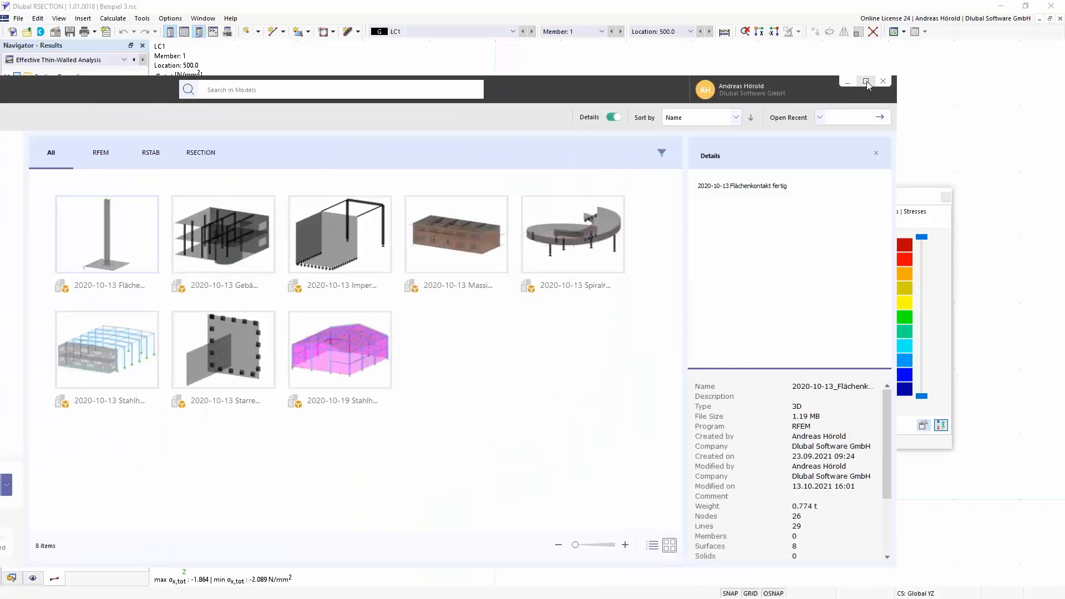
- Maximize Dlubal Center and look through the Extranet messages of the account
left_click(866, 82)
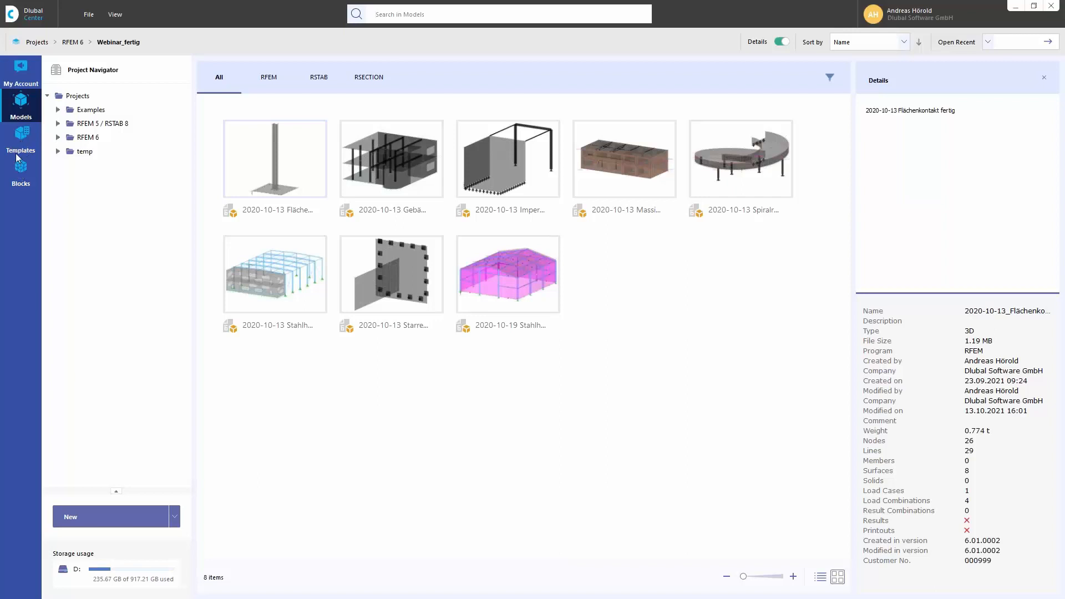
left_click(20, 70)
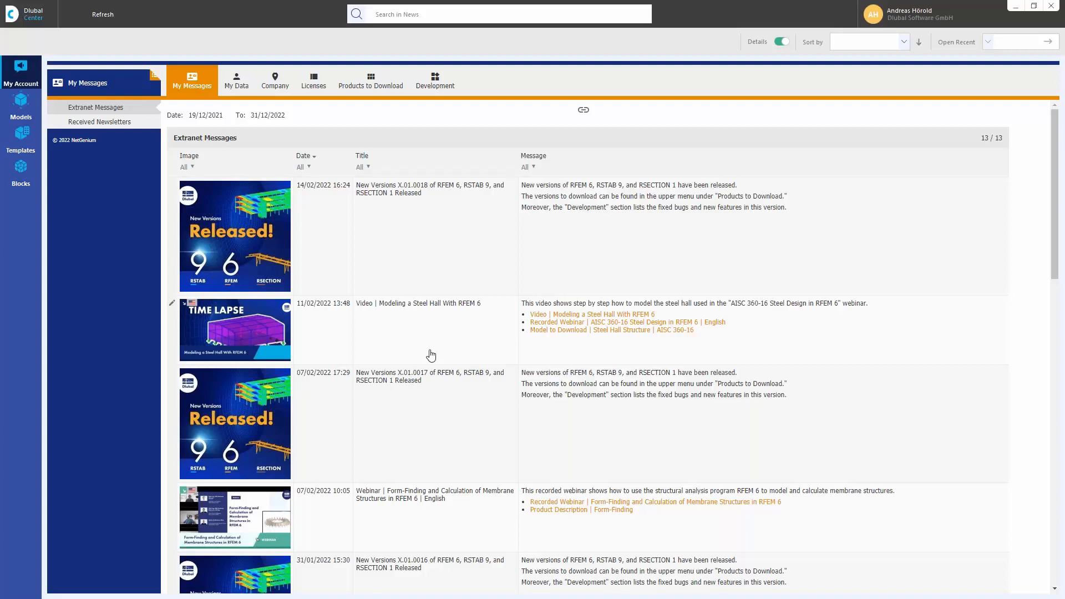
scroll(432, 355, "down", 3)
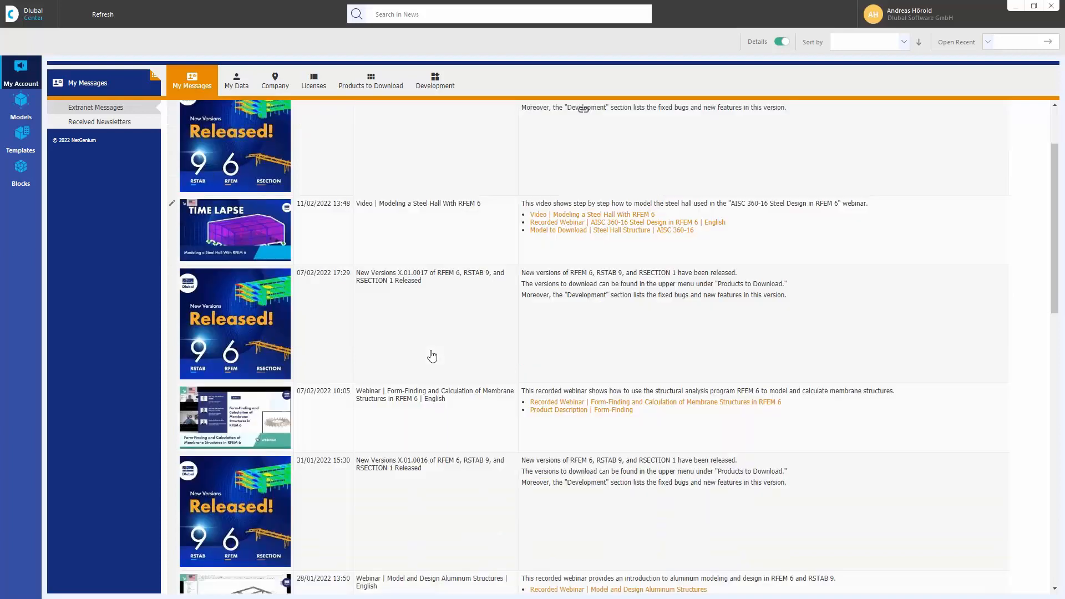
scroll(432, 356, "down", 3)
scroll(432, 355, "up", 6)
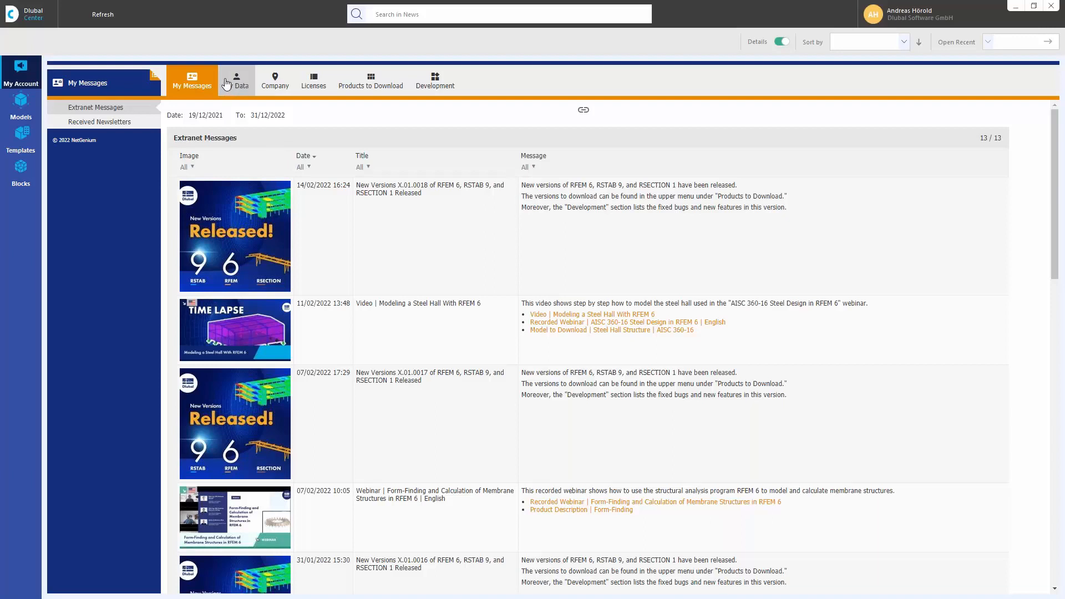
- View the account's company data and the current R20 and R19 program versions available to download
left_click(275, 80)
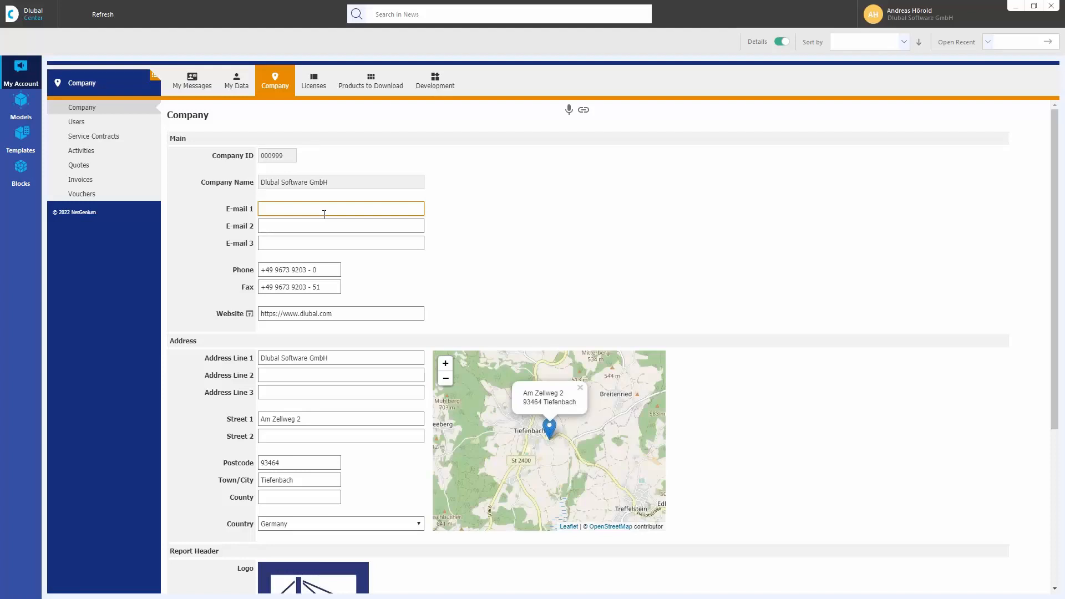
left_click(371, 82)
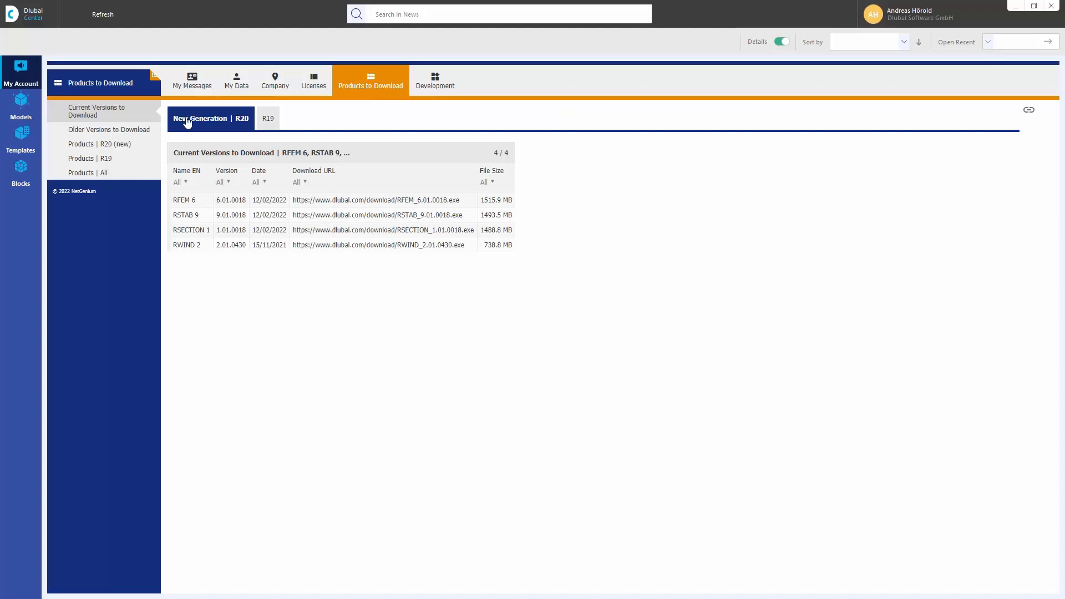
left_click(268, 119)
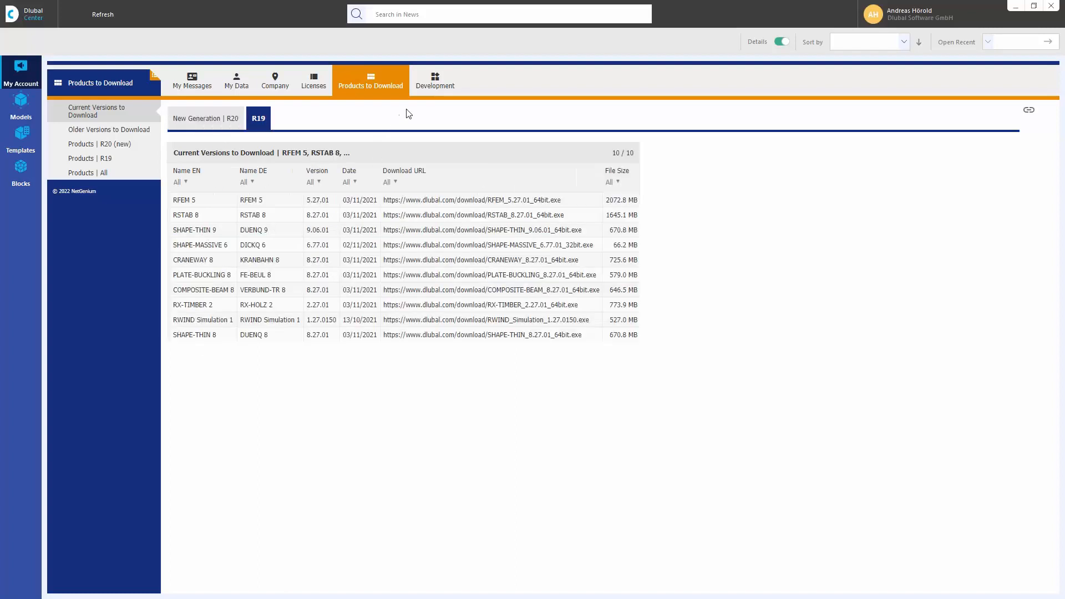
- View the implemented features of RFEM 6, RSTAB 9 and RSECTION 1, the feature request form and the bugs section
left_click(435, 80)
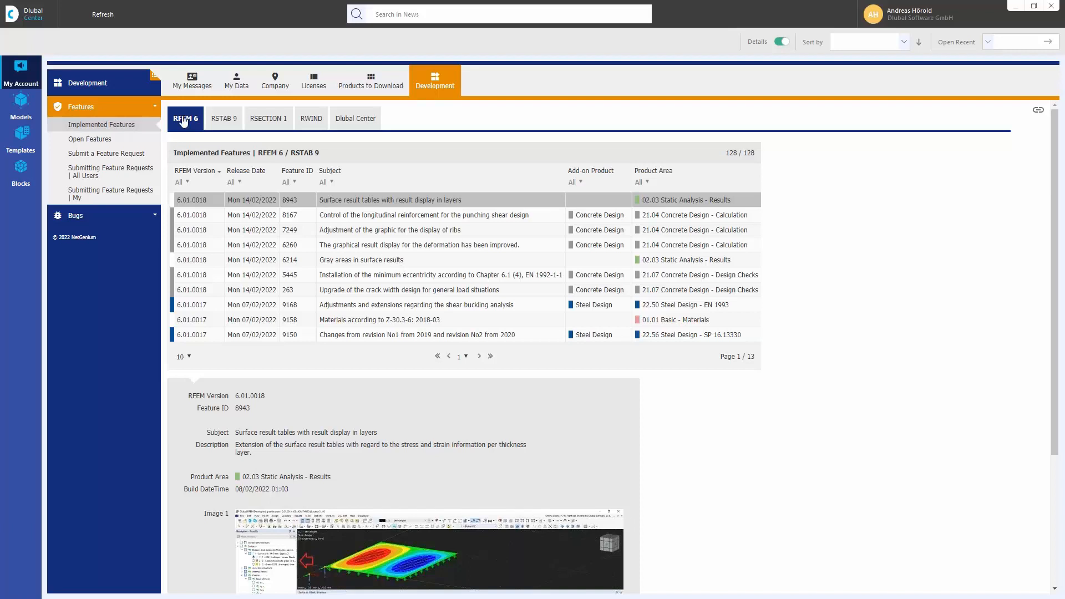
left_click(225, 120)
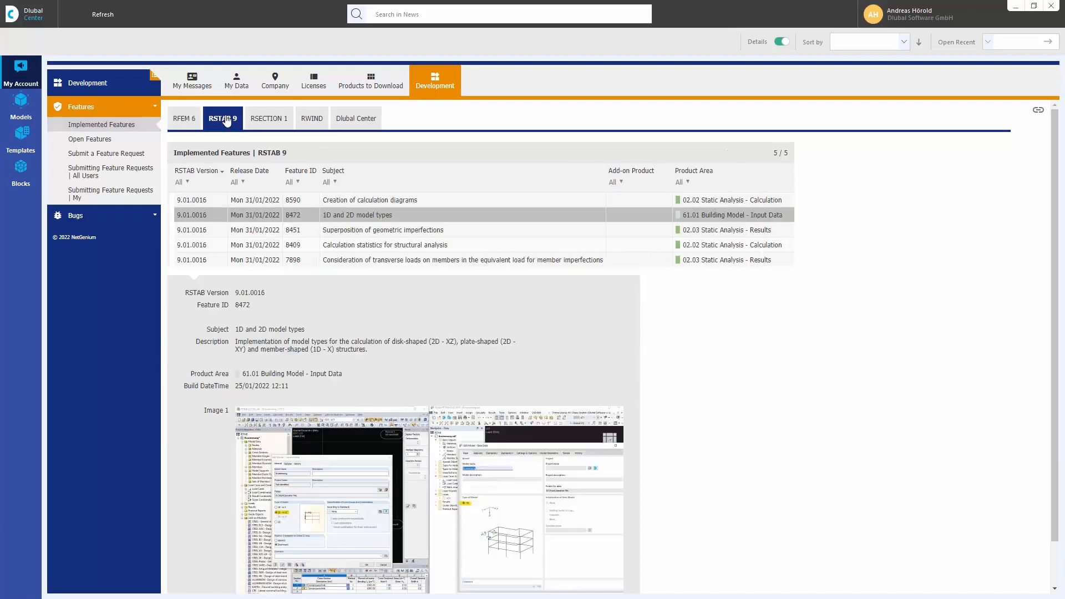
left_click(274, 122)
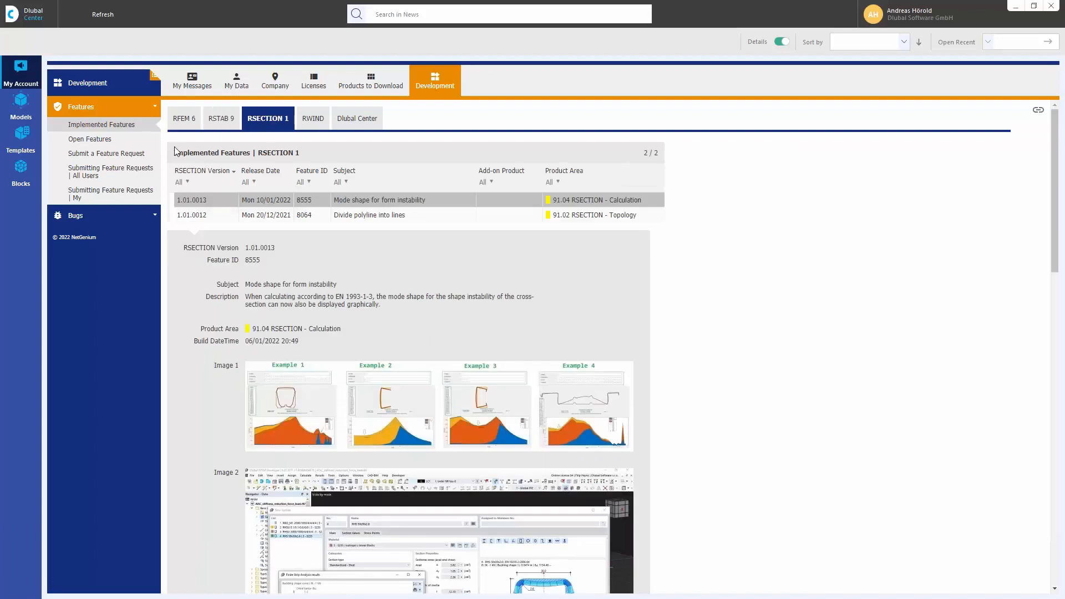
left_click(108, 158)
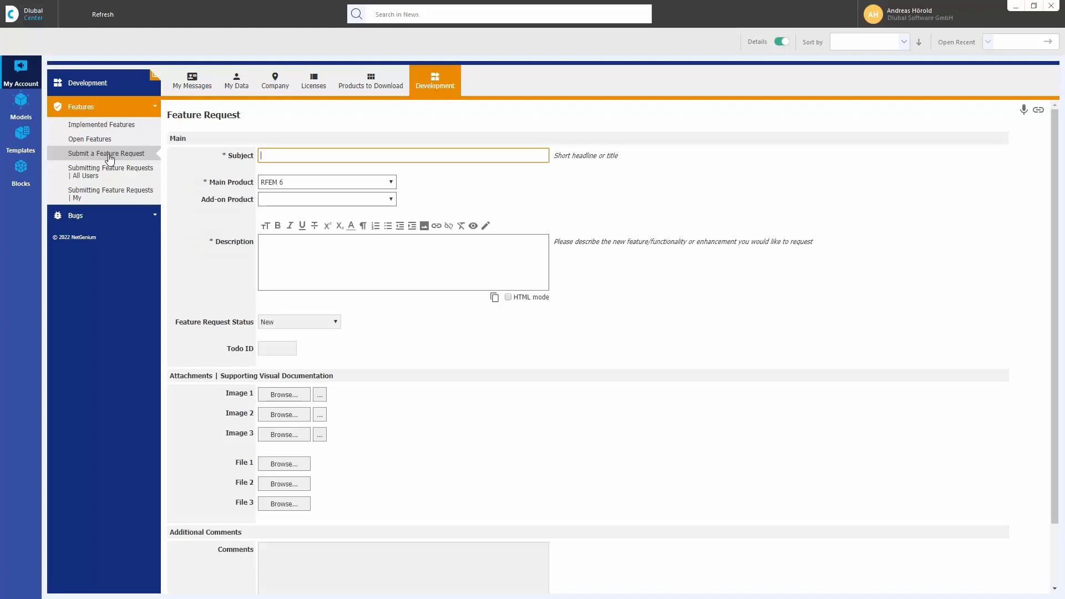
left_click(80, 217)
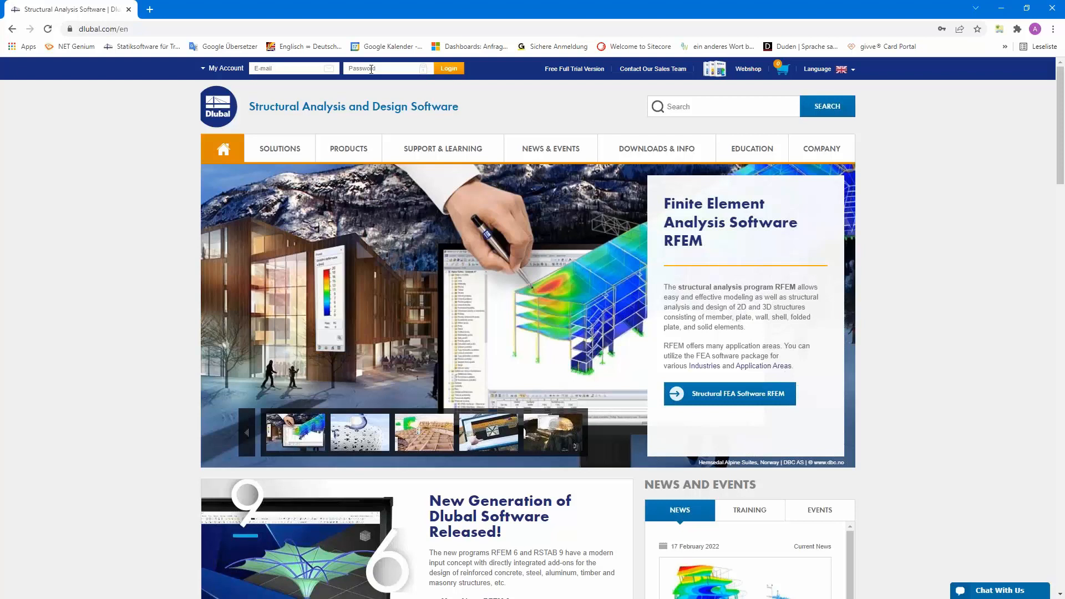
- Open the page for creating a new account on the Dlubal website in the browser
mouse_move(410, 156)
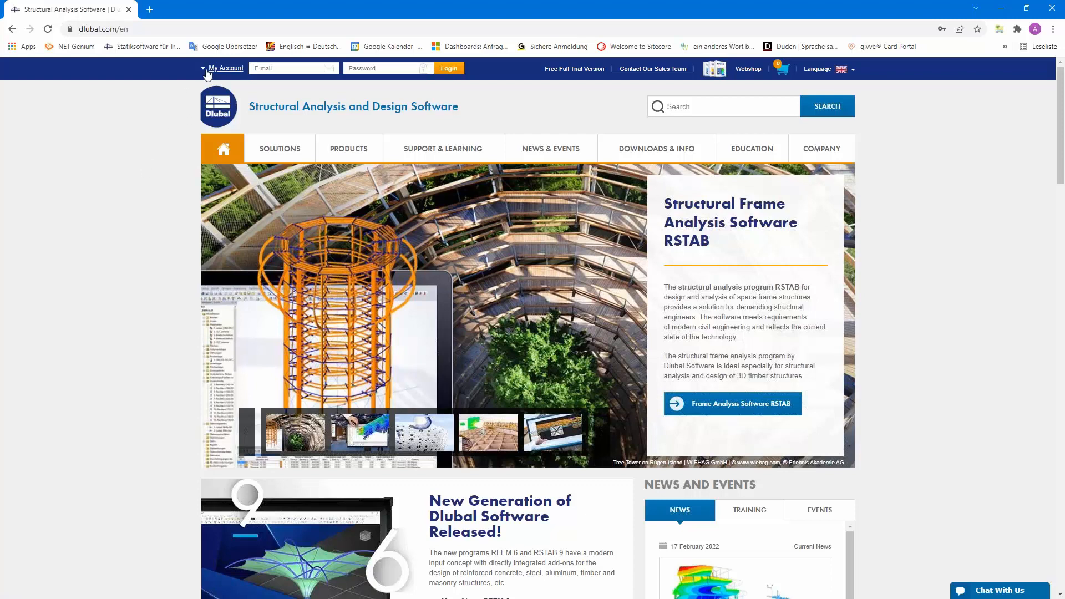
left_click(225, 69)
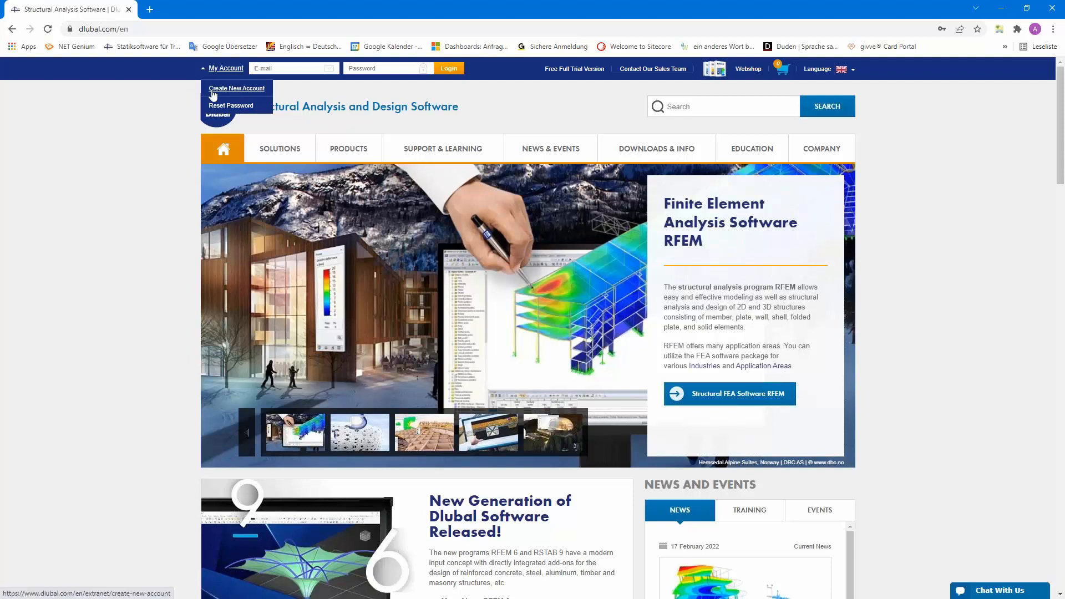
left_click(235, 89)
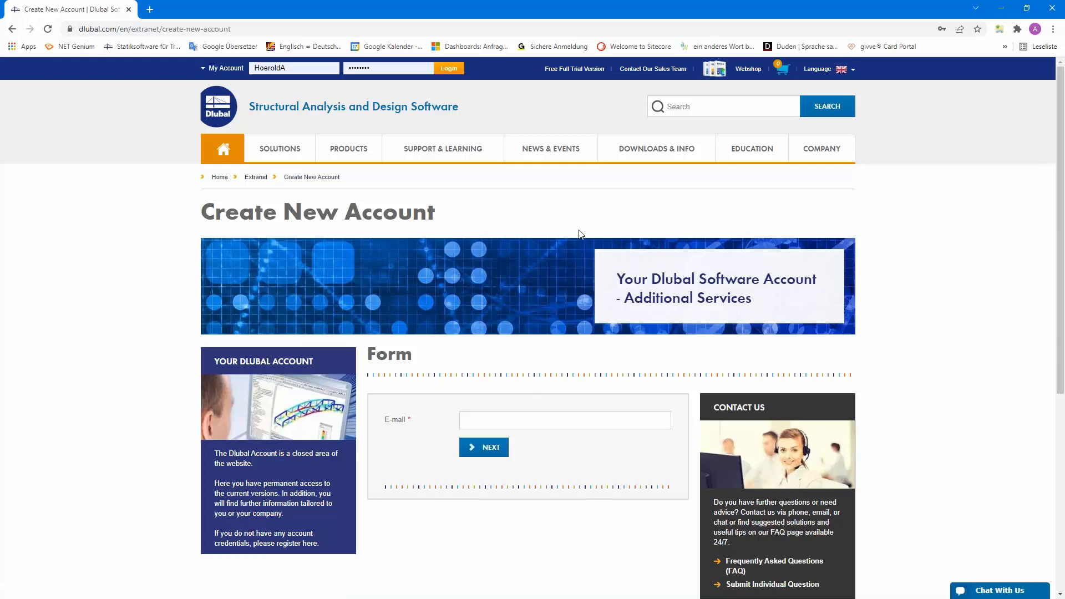
- Open the RFEM 6 for Beginners e-learning videos from the website's education offerings and look through the list
mouse_move(755, 154)
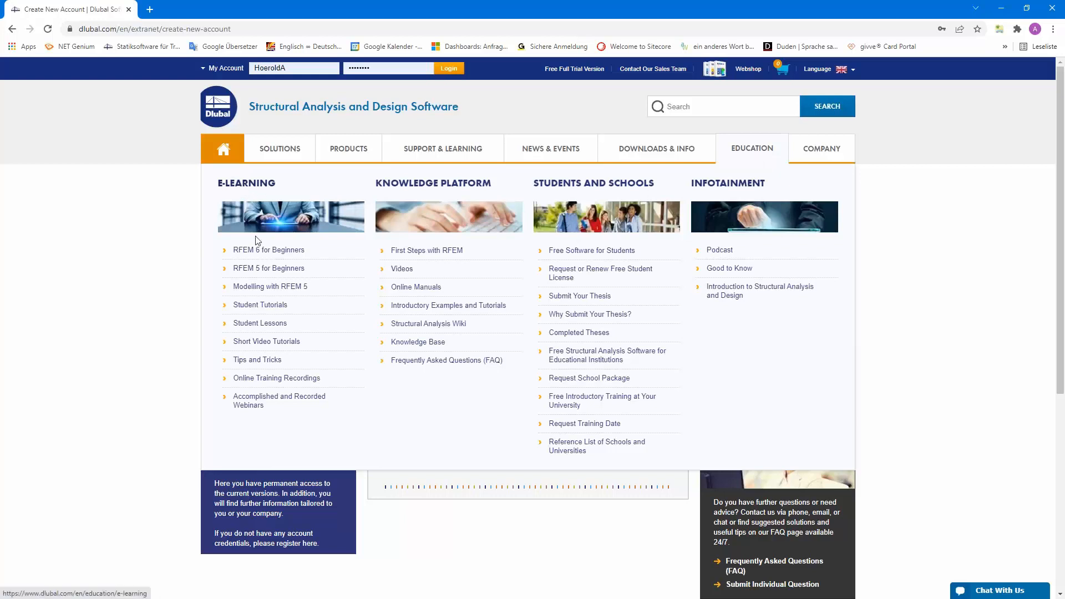
left_click(259, 255)
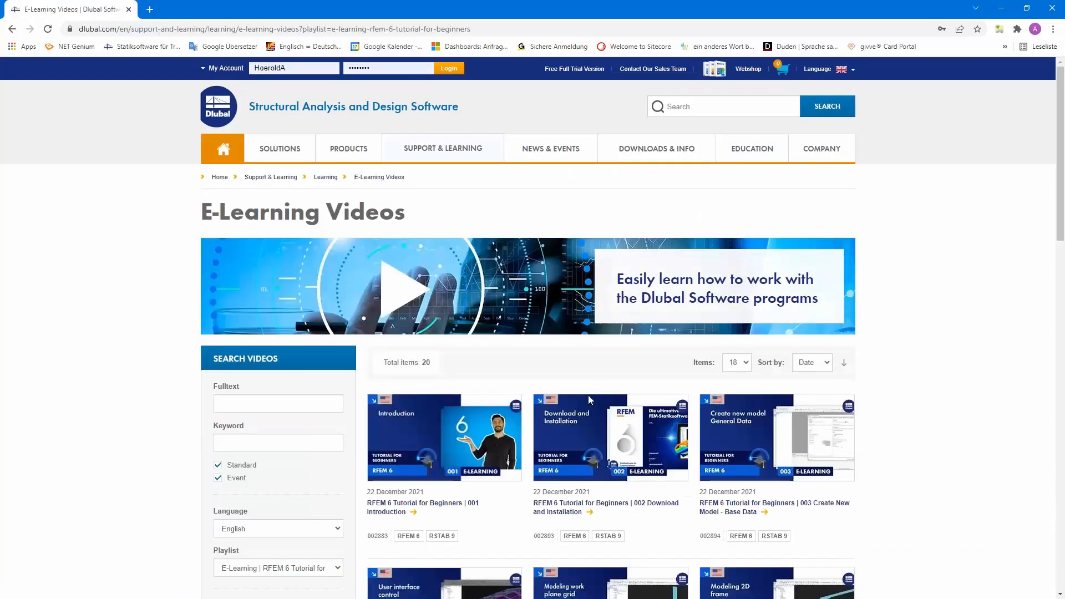
scroll(585, 401, "down", 7)
scroll(610, 388, "up", 4)
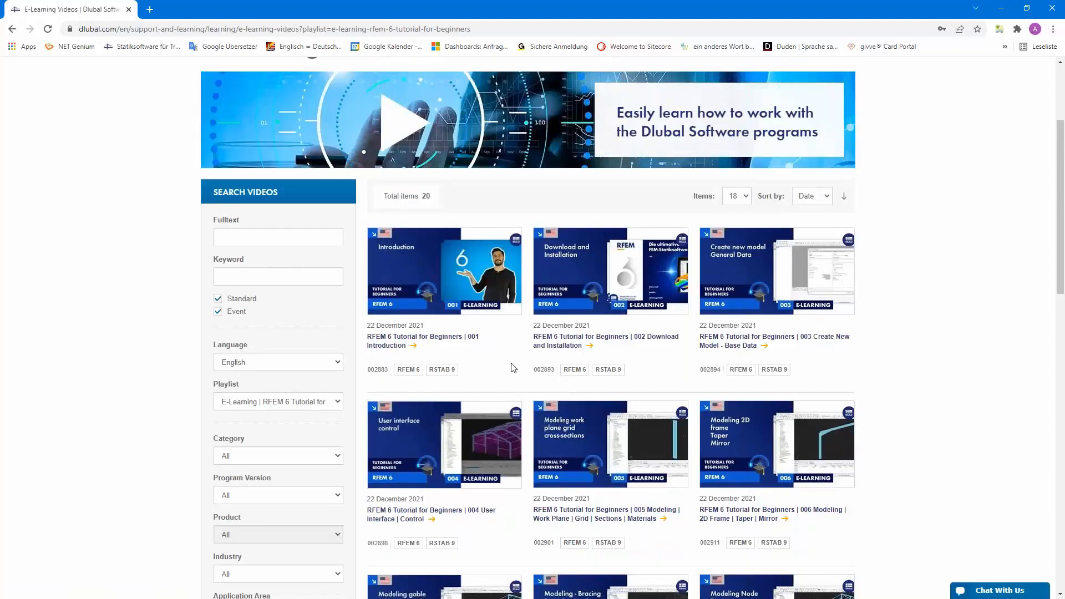
scroll(512, 367, "down", 13)
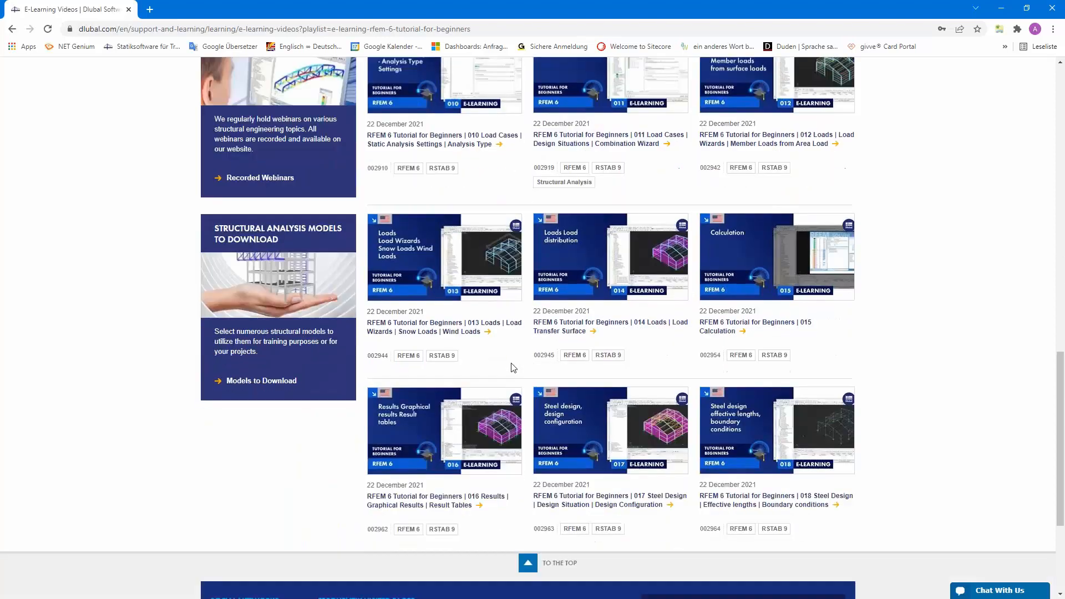
scroll(511, 367, "down", 3)
scroll(510, 364, "up", 20)
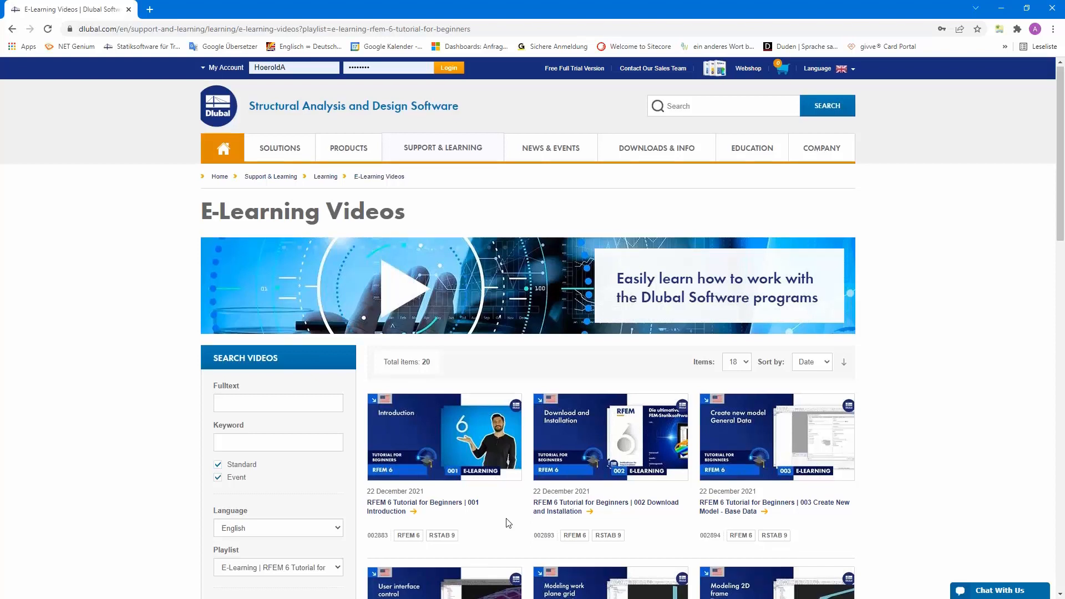
scroll(508, 522, "down", 3)
scroll(508, 522, "up", 3)
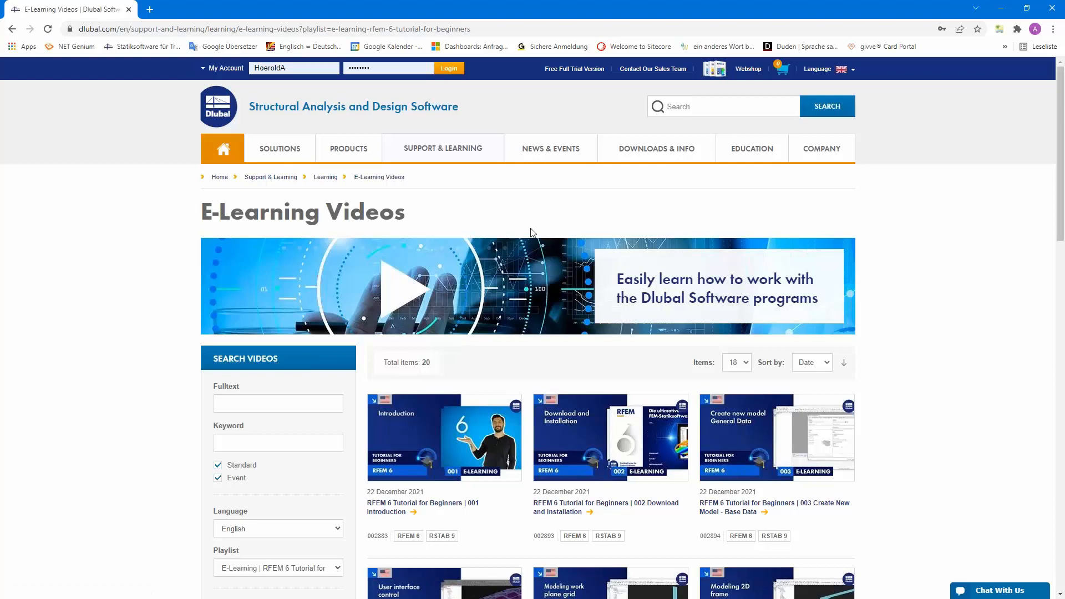
- Open the website's webinar list and the entry "Section Properties Determination and Stress Analysis in RSECTION 1"
mouse_move(546, 148)
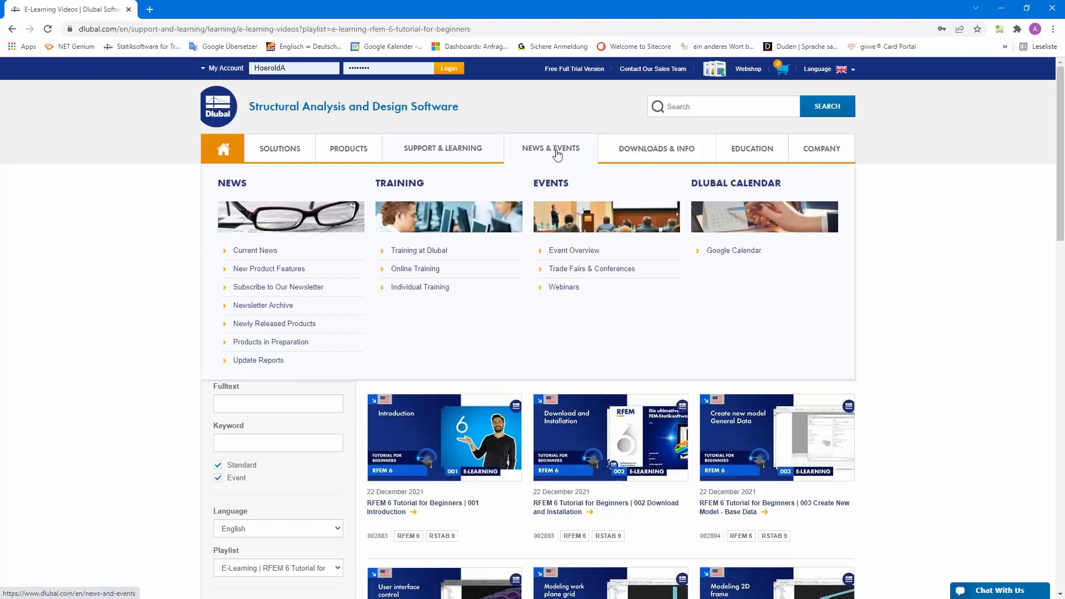
left_click(563, 288)
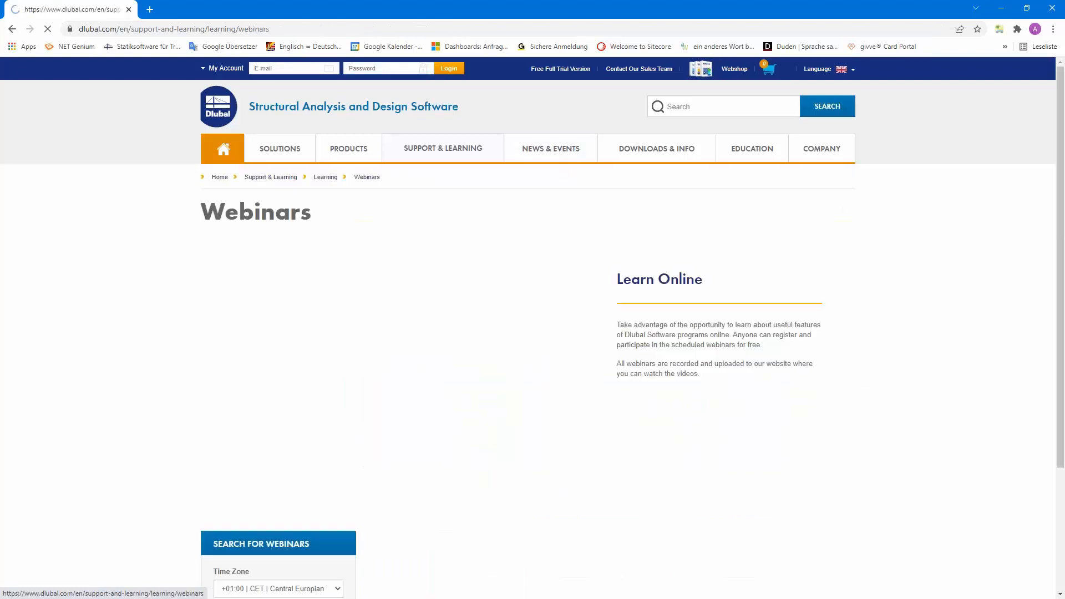
scroll(545, 353, "down", 1)
scroll(545, 353, "down", 5)
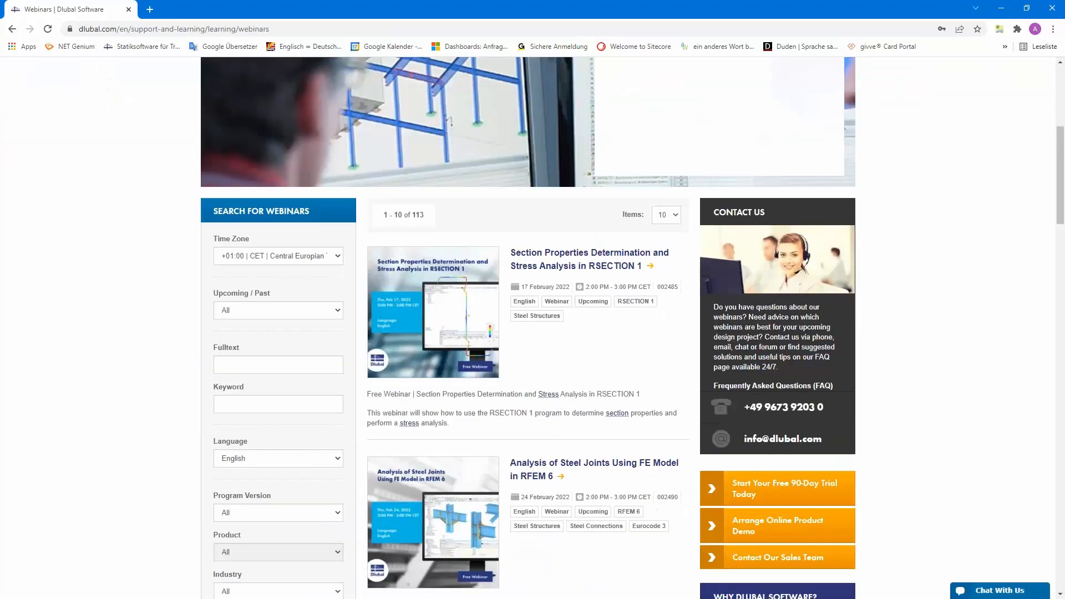
left_click(556, 258)
- Look through the webinar page's content, time schedule, speakers, downloads and links, and return to its beginning
scroll(544, 334, "down", 4)
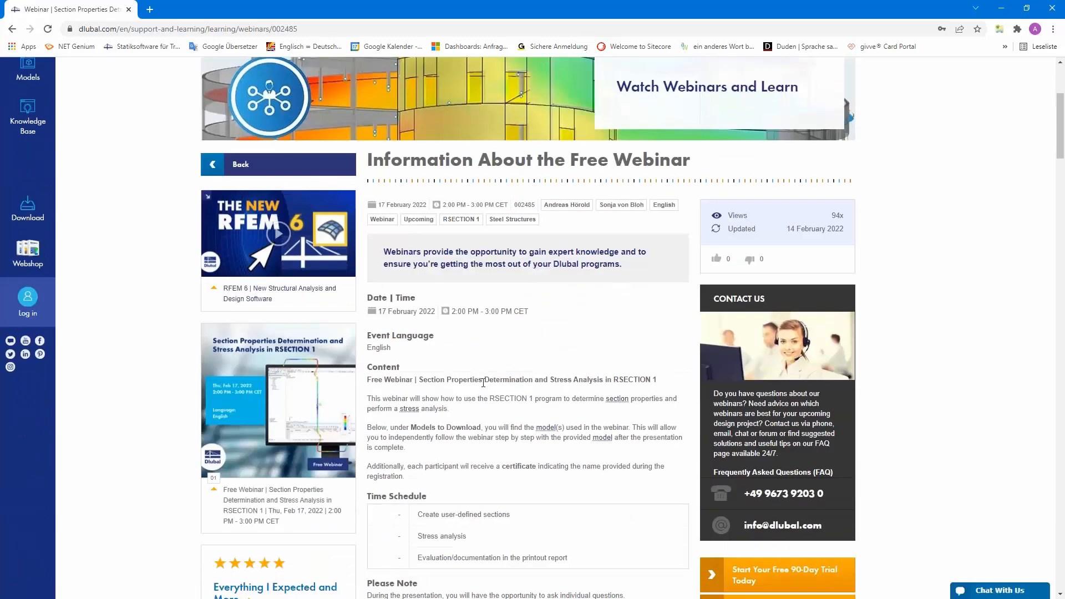
scroll(483, 382, "down", 9)
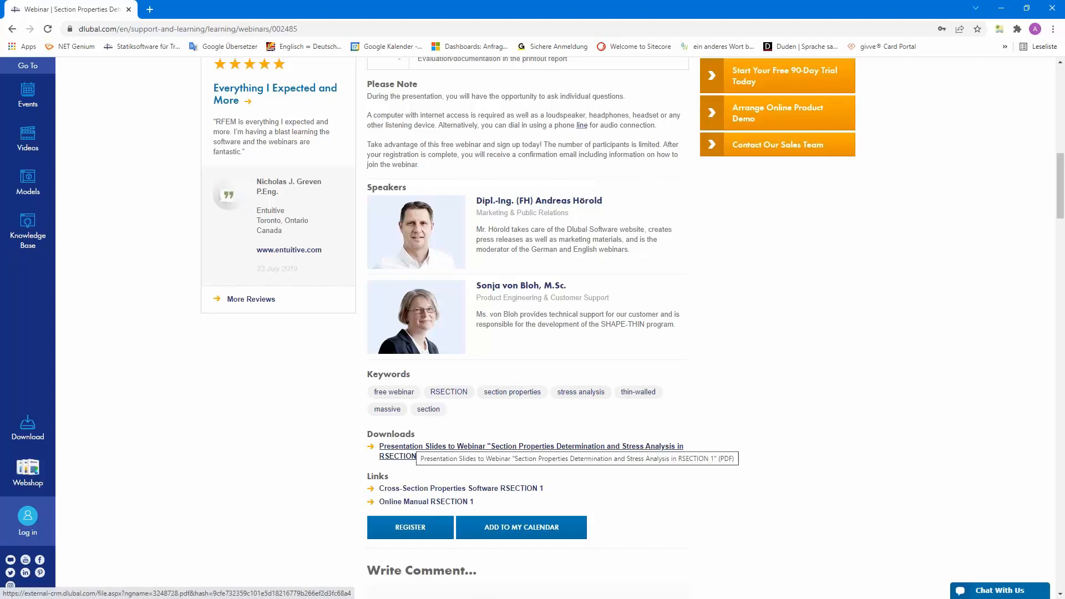
scroll(411, 450, "up", 8)
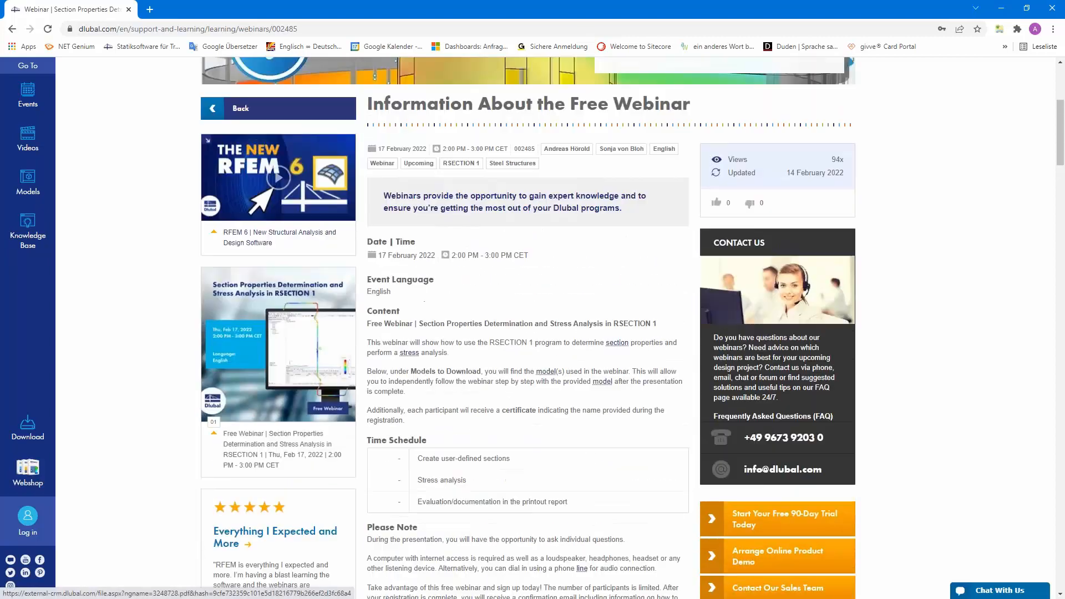
scroll(474, 436, "up", 3)
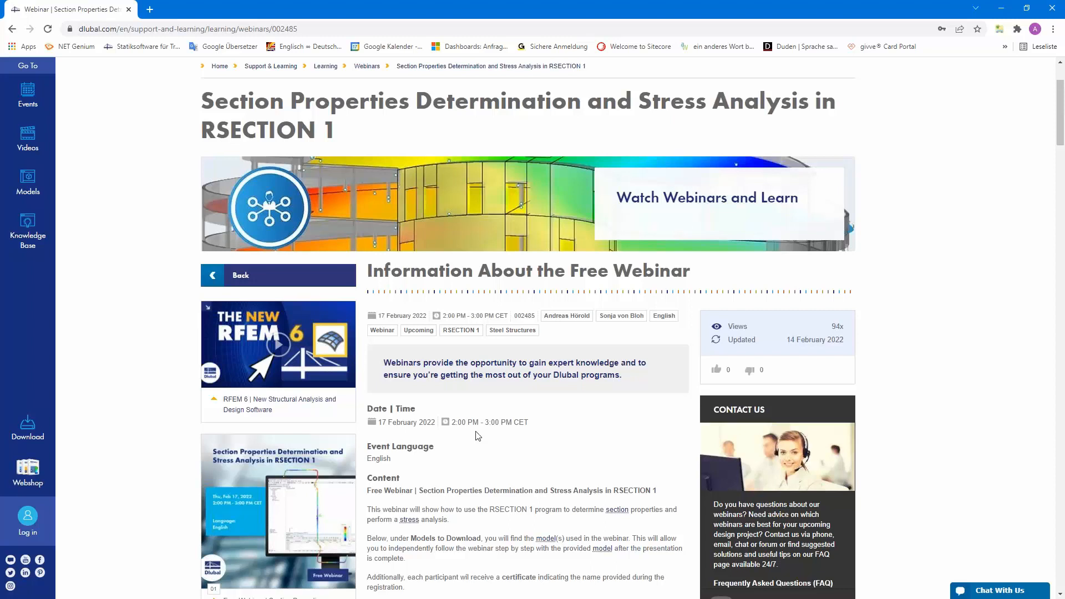
scroll(476, 436, "up", 2)
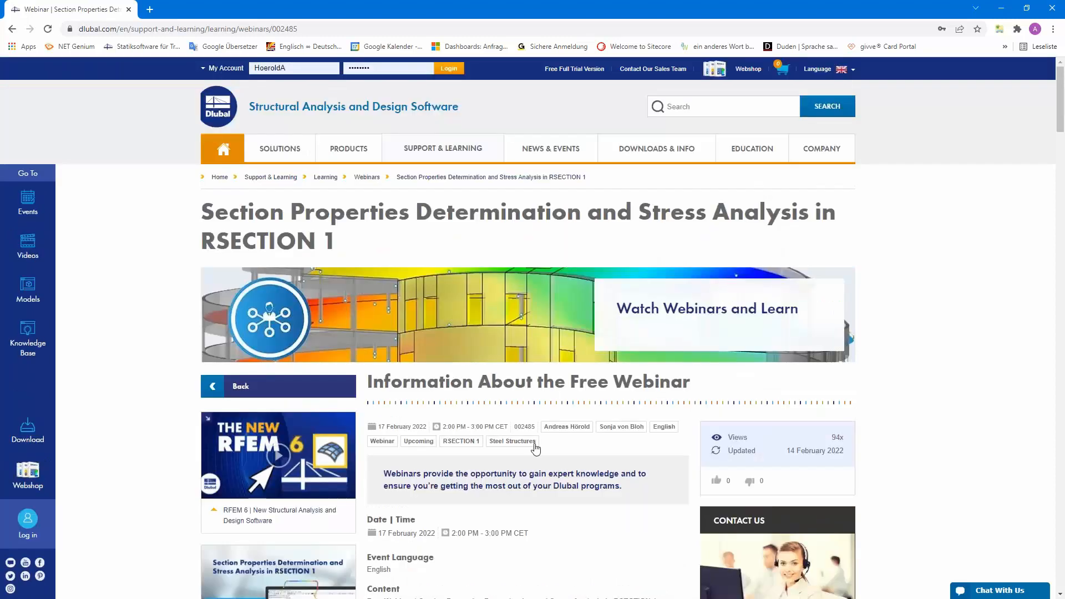